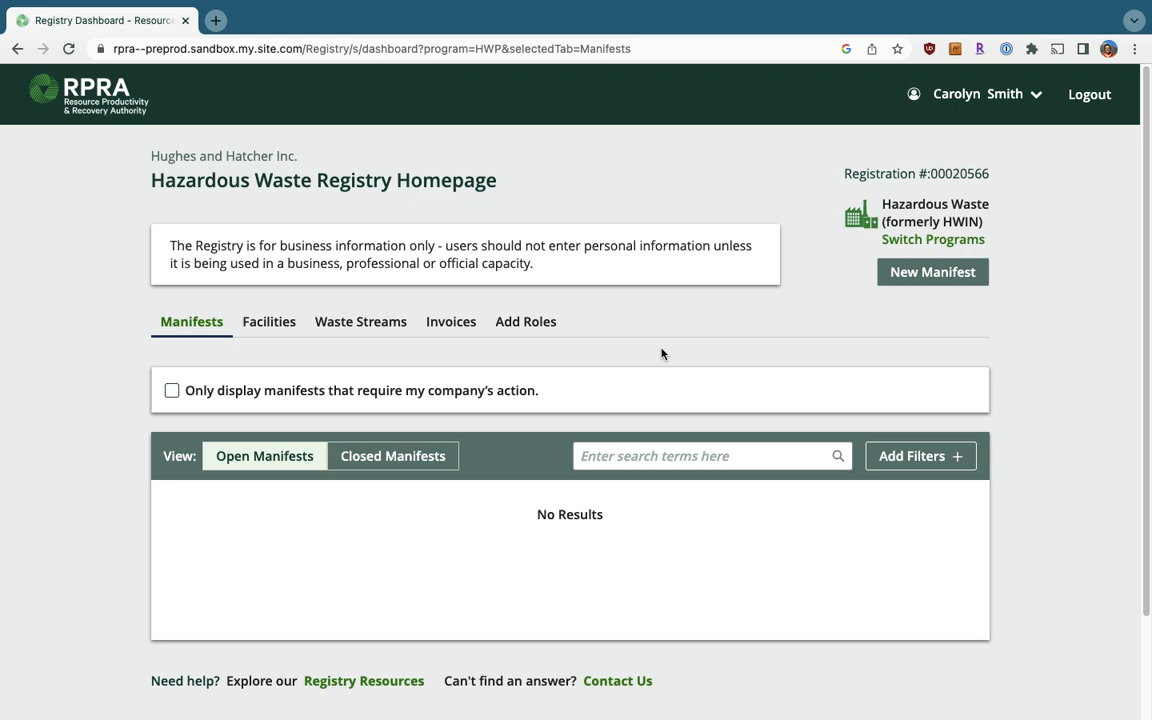
Start a new blank manifest from the Hazardous Waste Registry homepage.
left_click(945, 281)
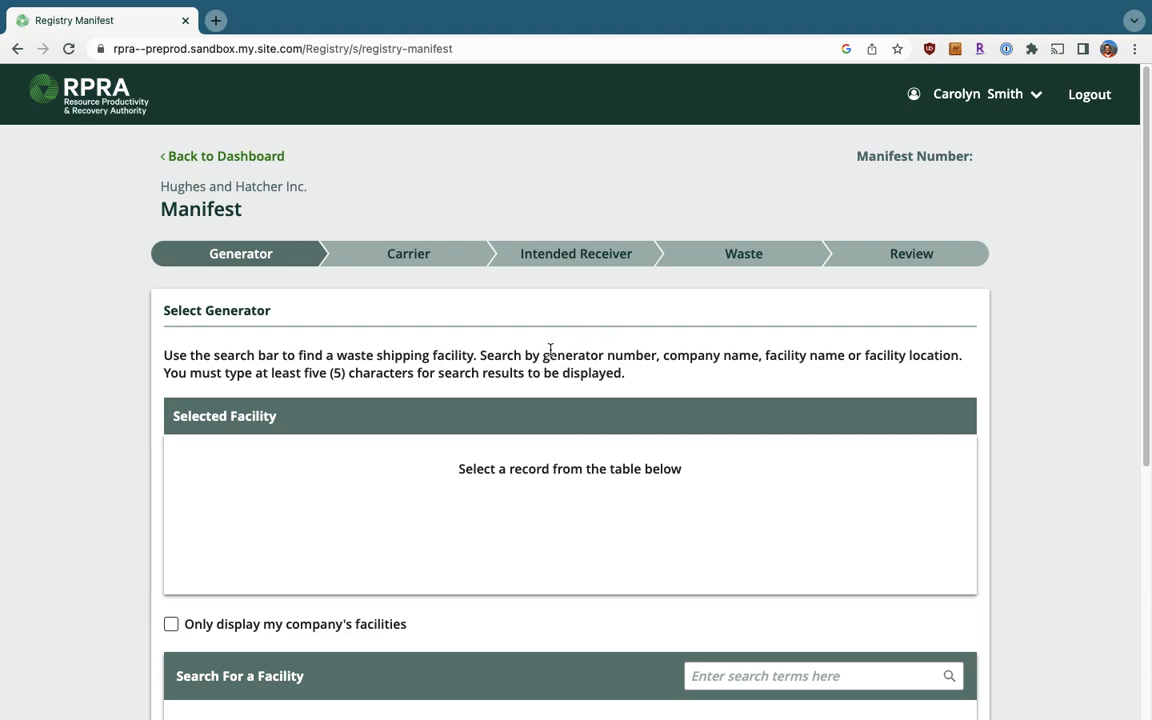
Search facilities for ON001053837 and select the Steel Factory as generator.
left_click_drag(543, 356, 957, 355)
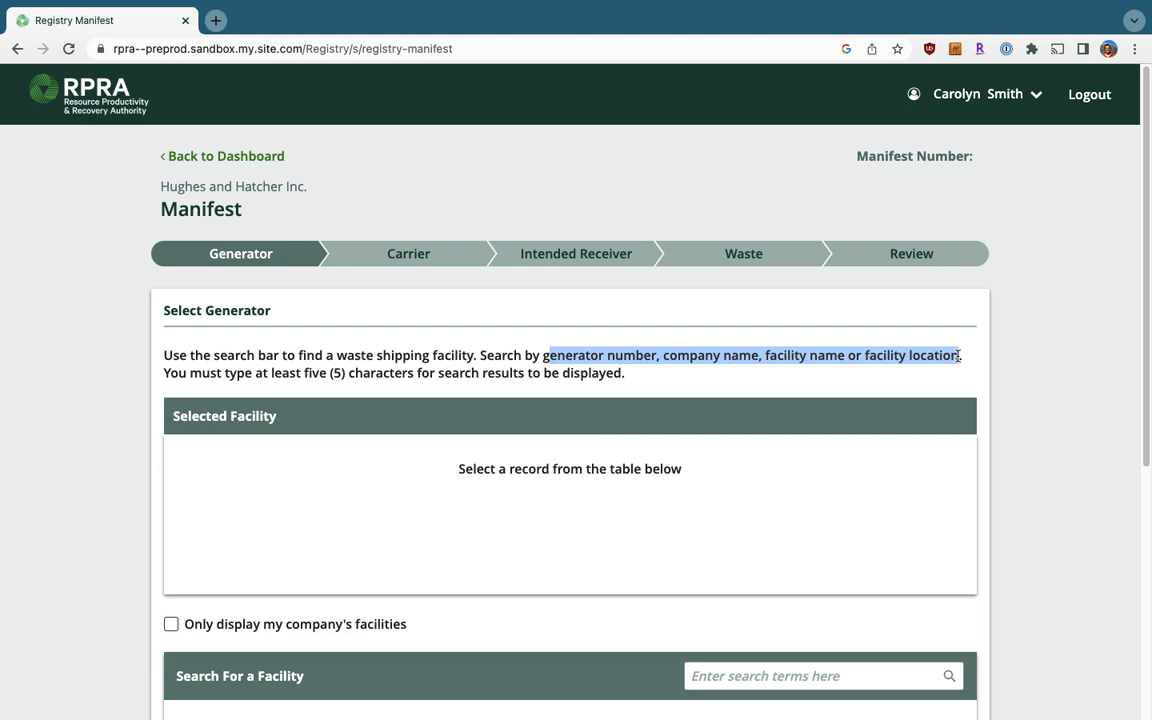
scroll(957, 355, "down", 3)
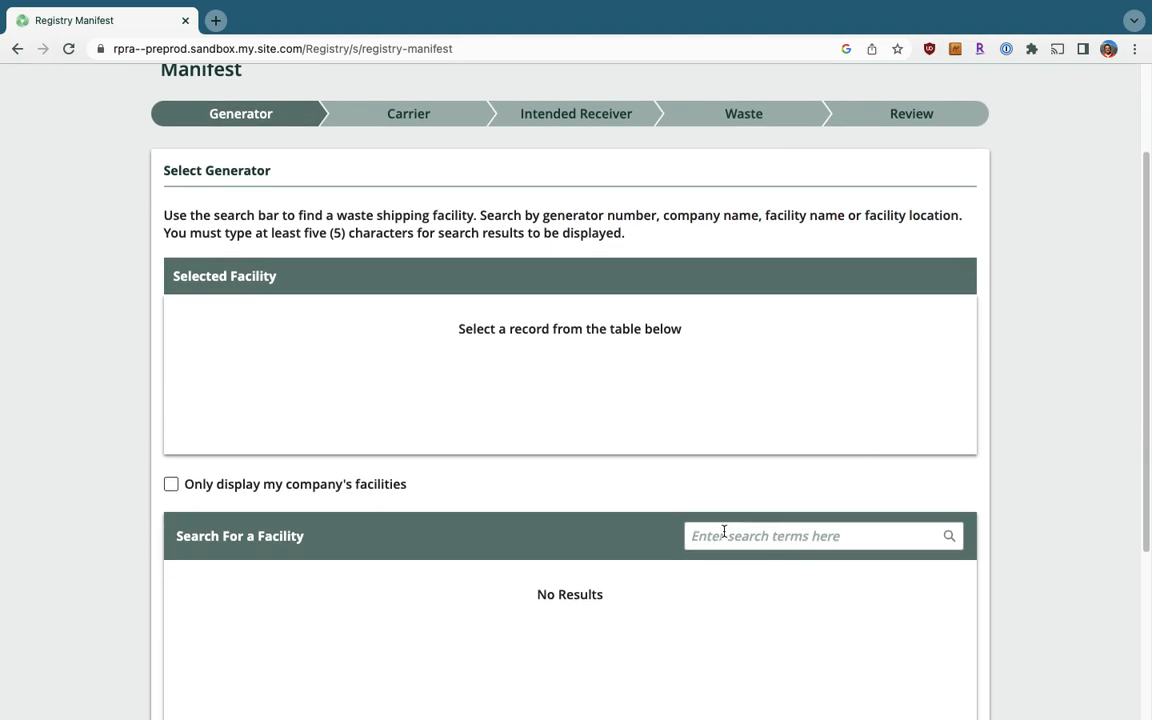
left_click(727, 535)
type("ON")
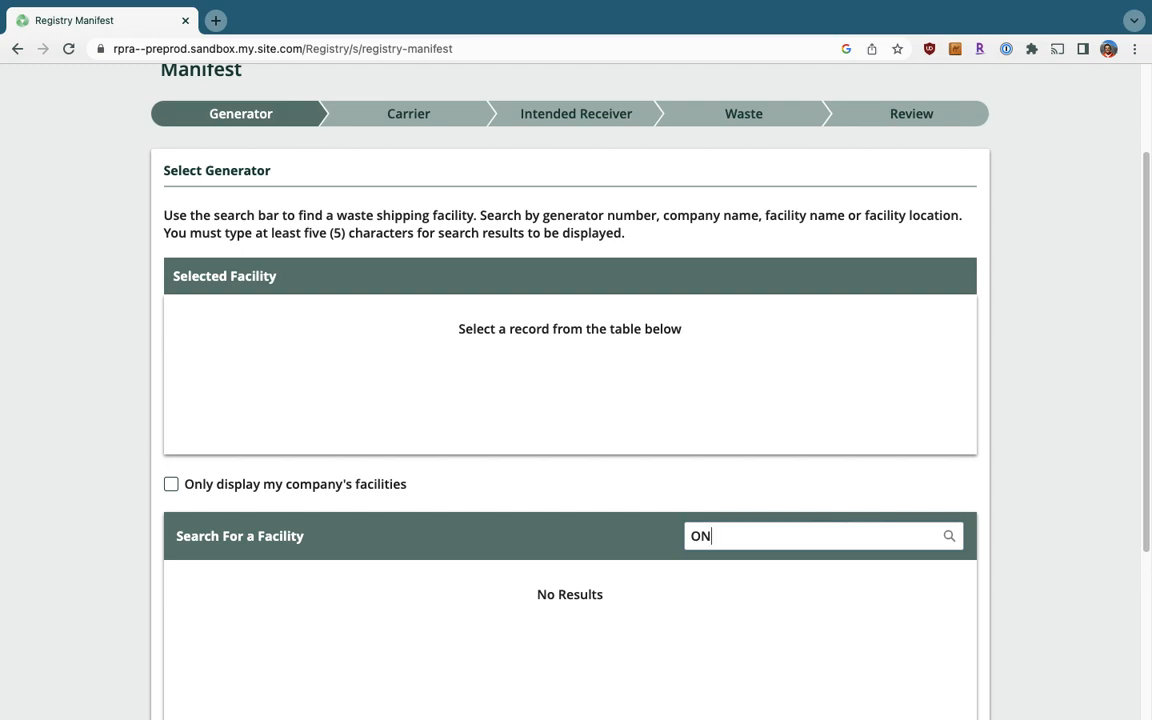
type("00q05")
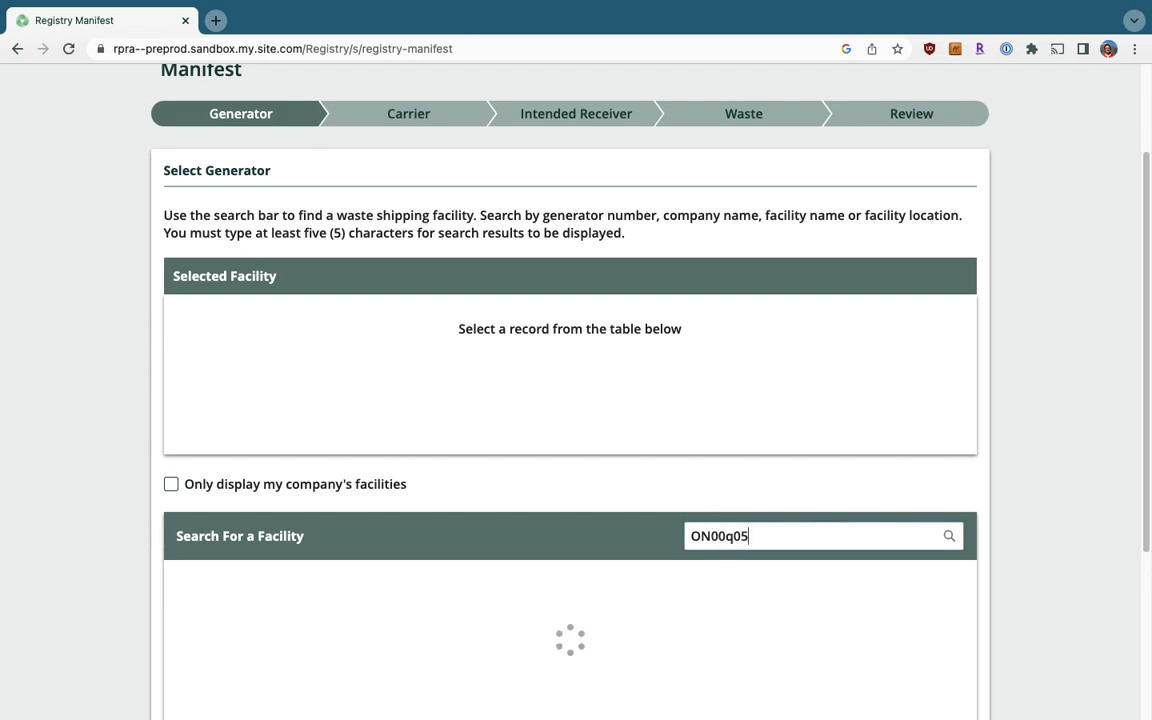
key("BackSpace")
key("BackSpace")
type("105383")
scroll(570, 400, "down", 3)
type("7")
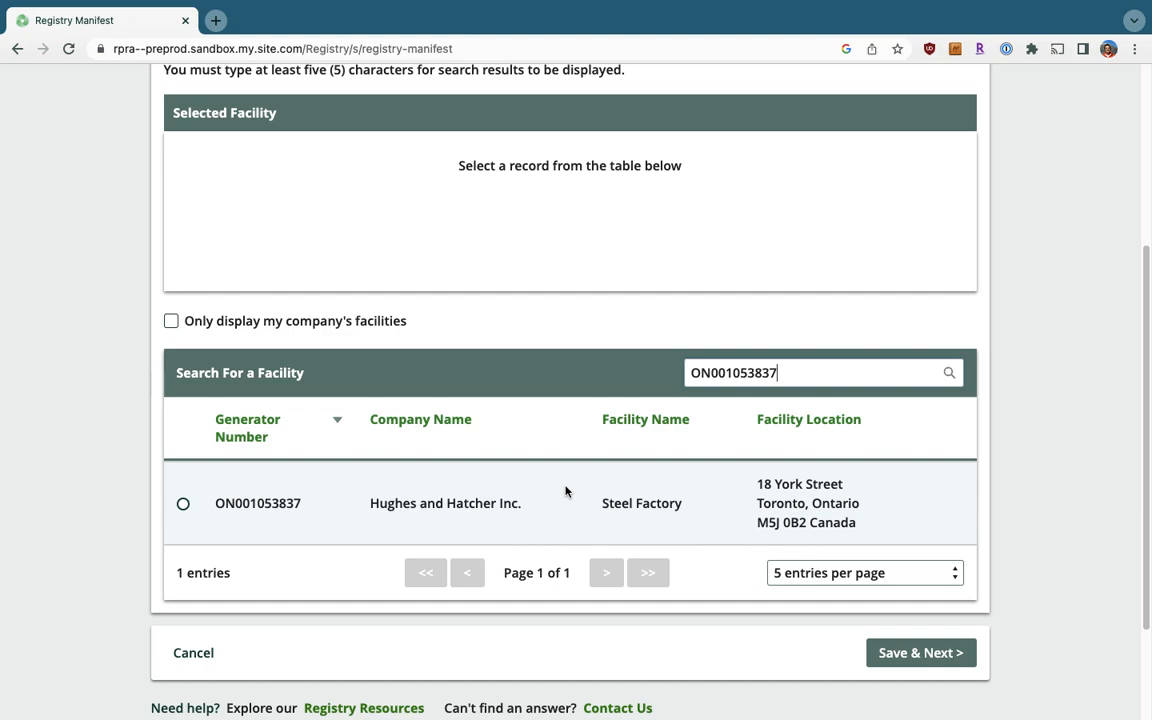
left_click(183, 503)
Save the Steel Factory generator and advance to the Carrier step.
scroll(343, 433, "up", 2)
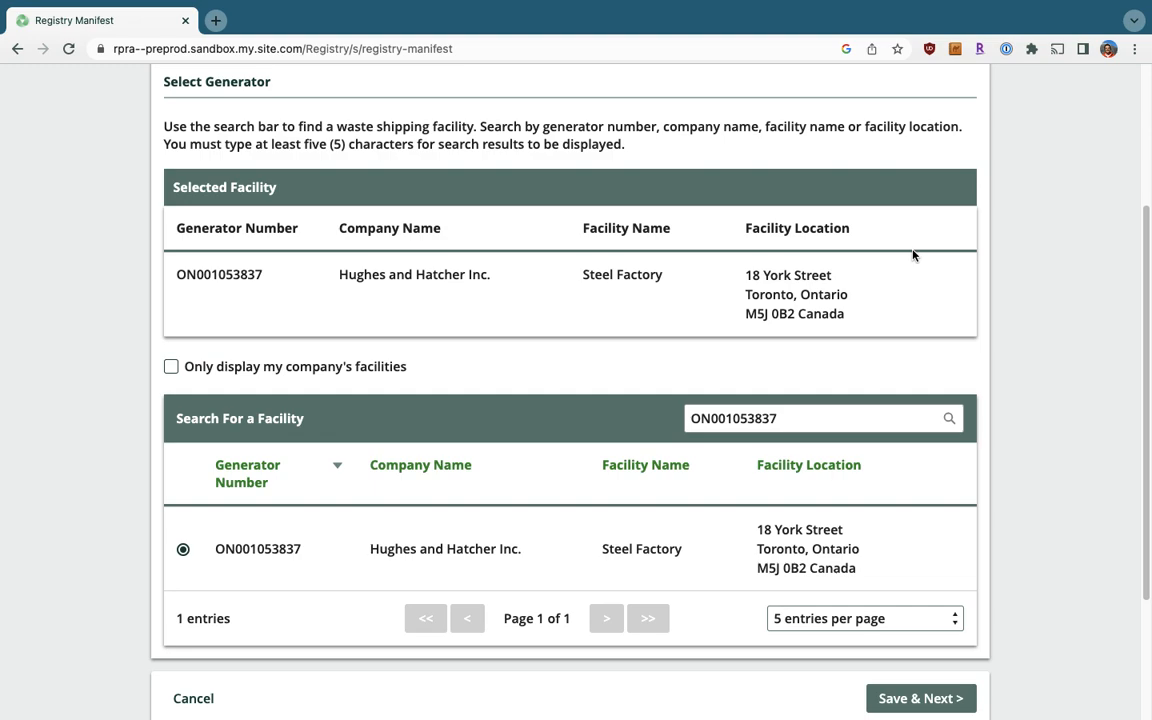
scroll(960, 320, "down", 1)
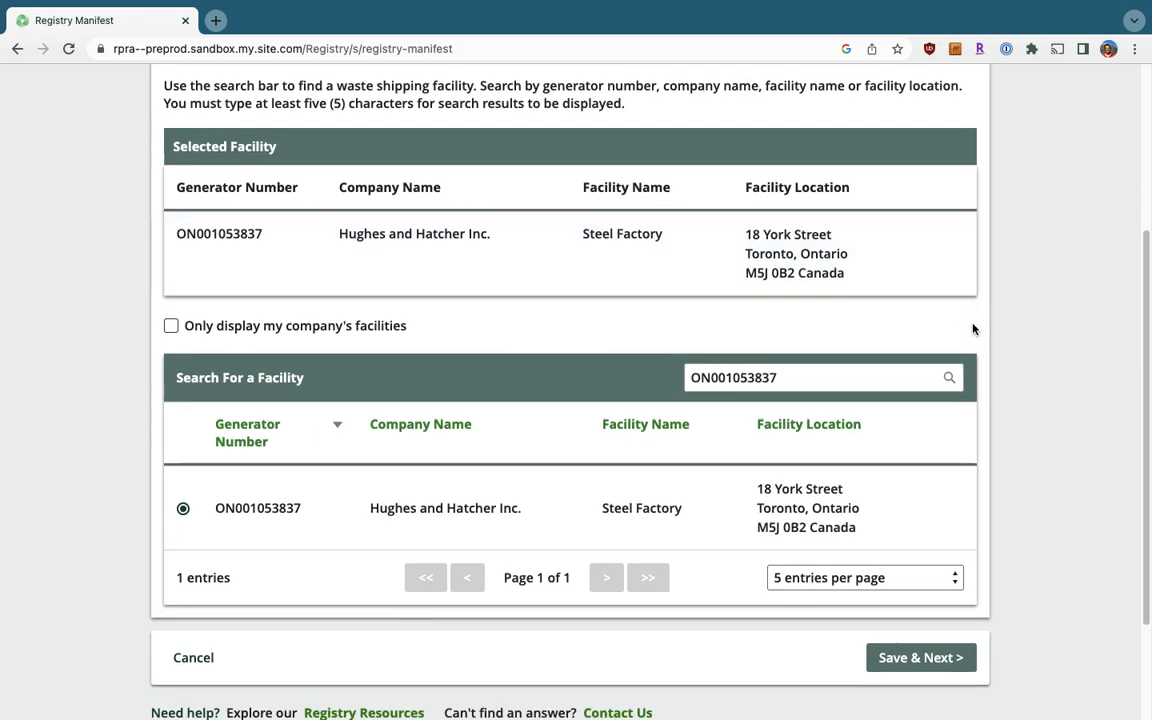
left_click(943, 659)
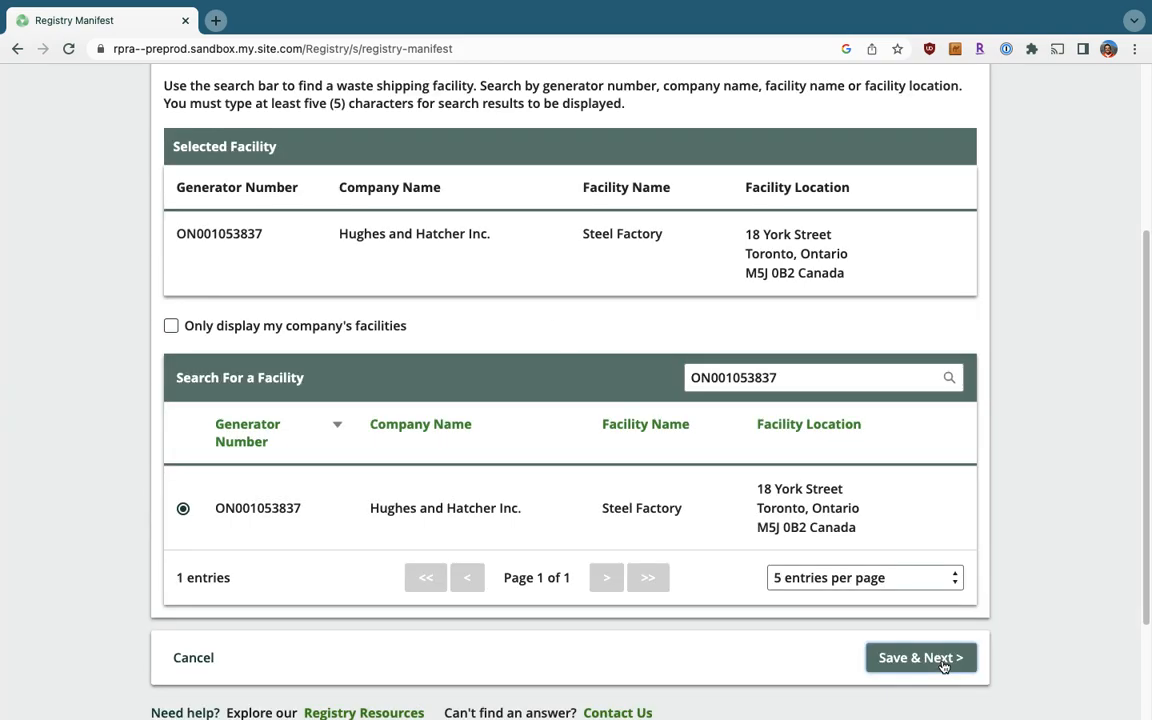
left_click(943, 660)
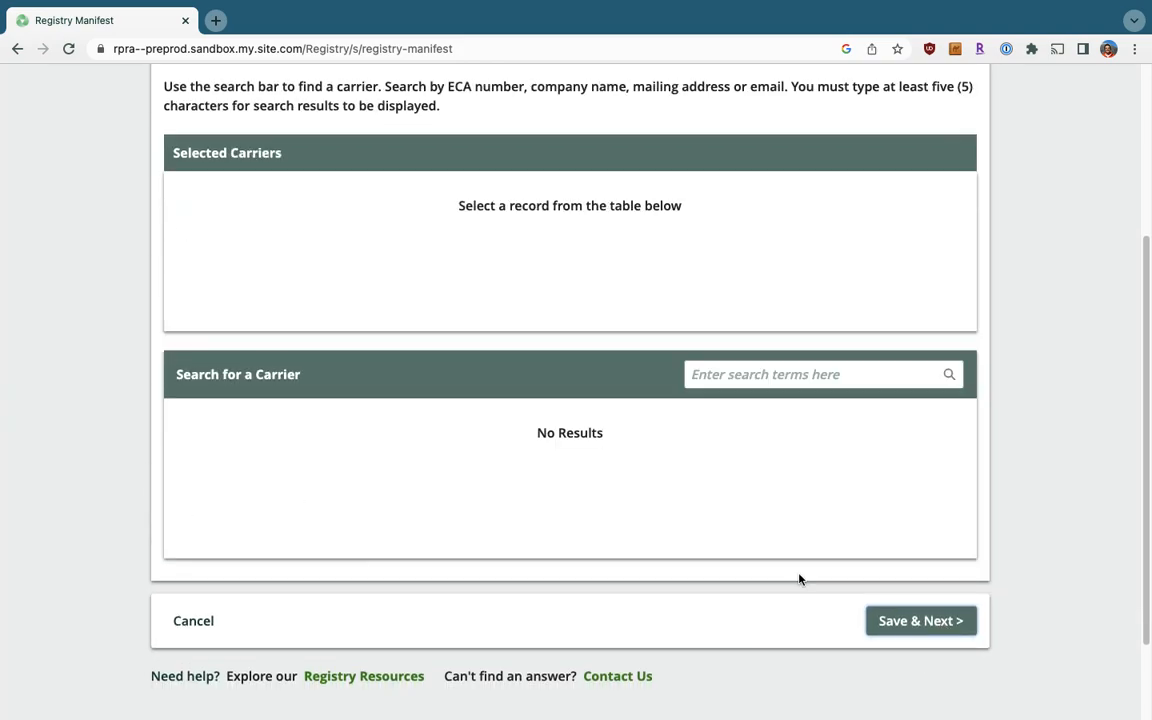
Search carriers for '2267-L' and select TT Transportation (ECA 2267-LR32).
scroll(671, 489, "up", 2)
scroll(671, 489, "up", 2)
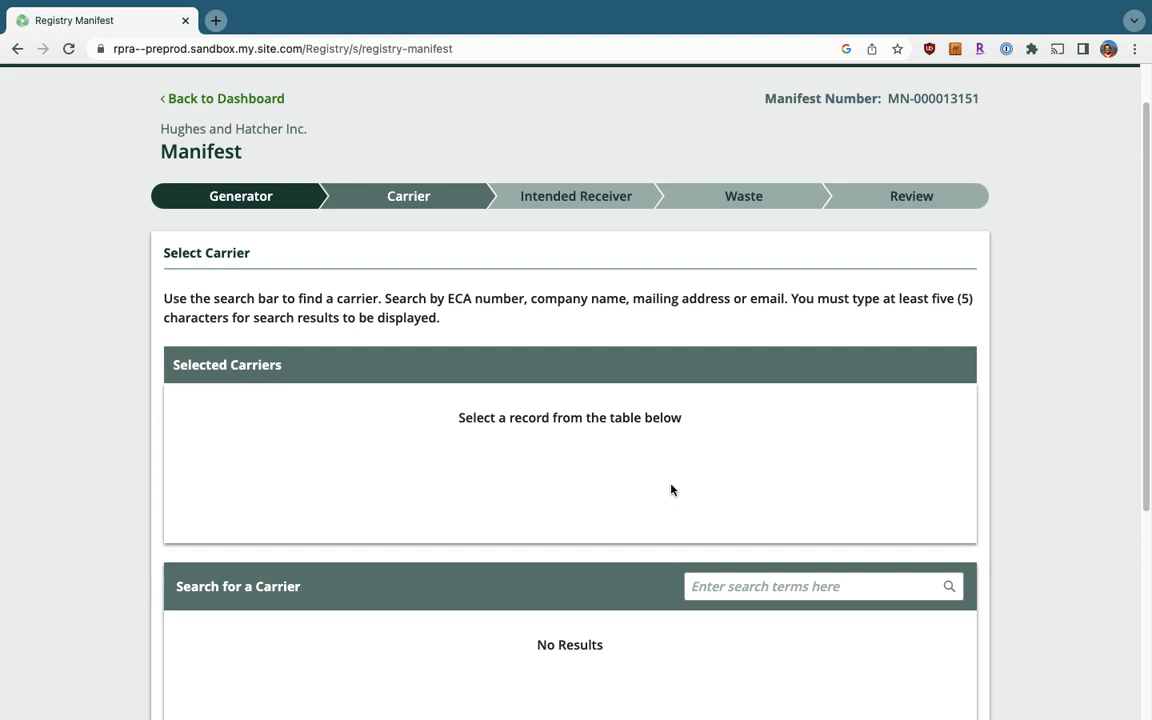
scroll(673, 456, "down", 1)
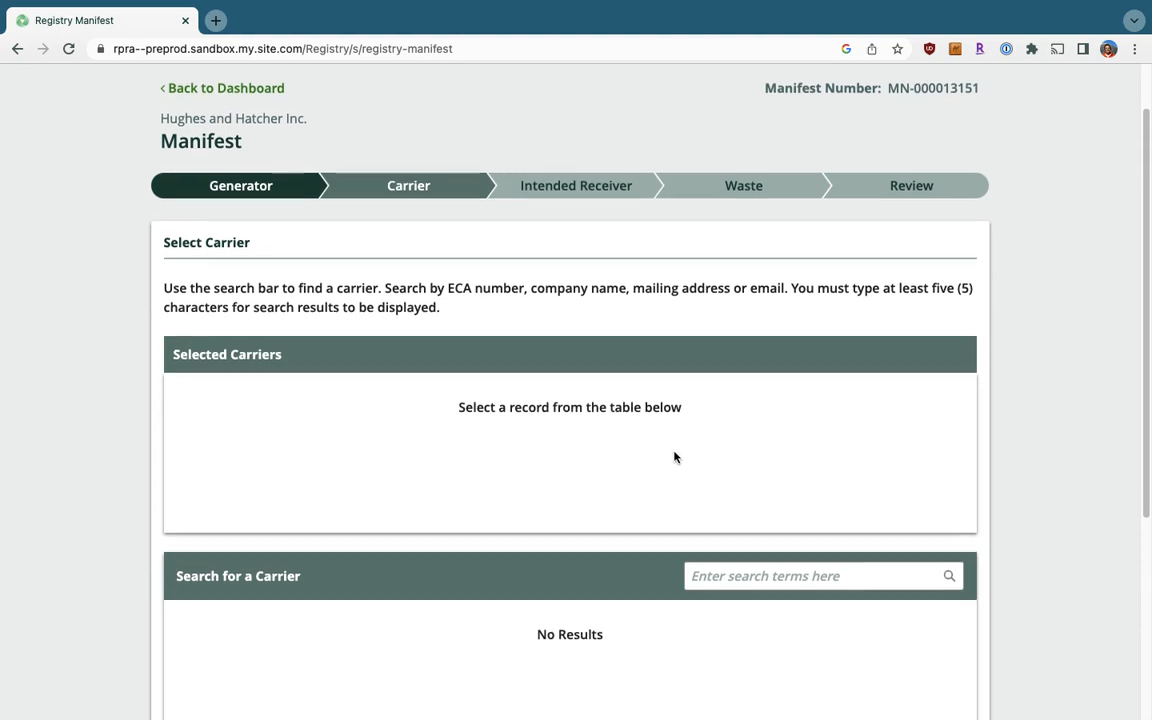
left_click_drag(447, 258, 785, 260)
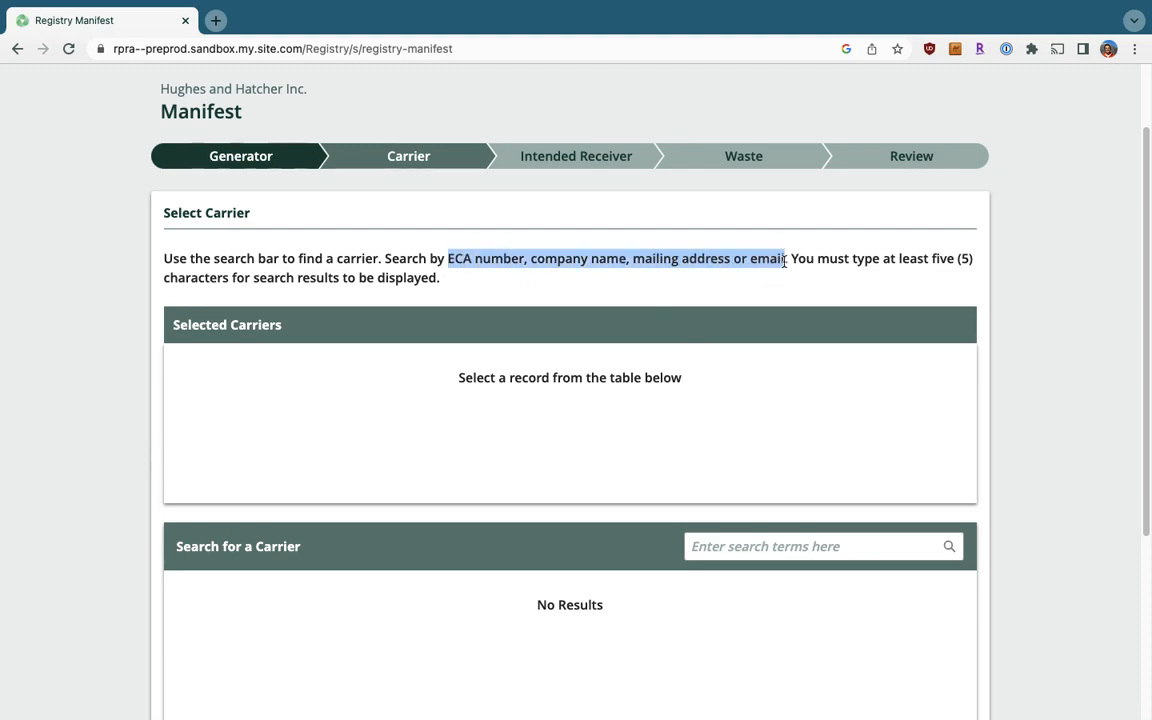
left_click(786, 270)
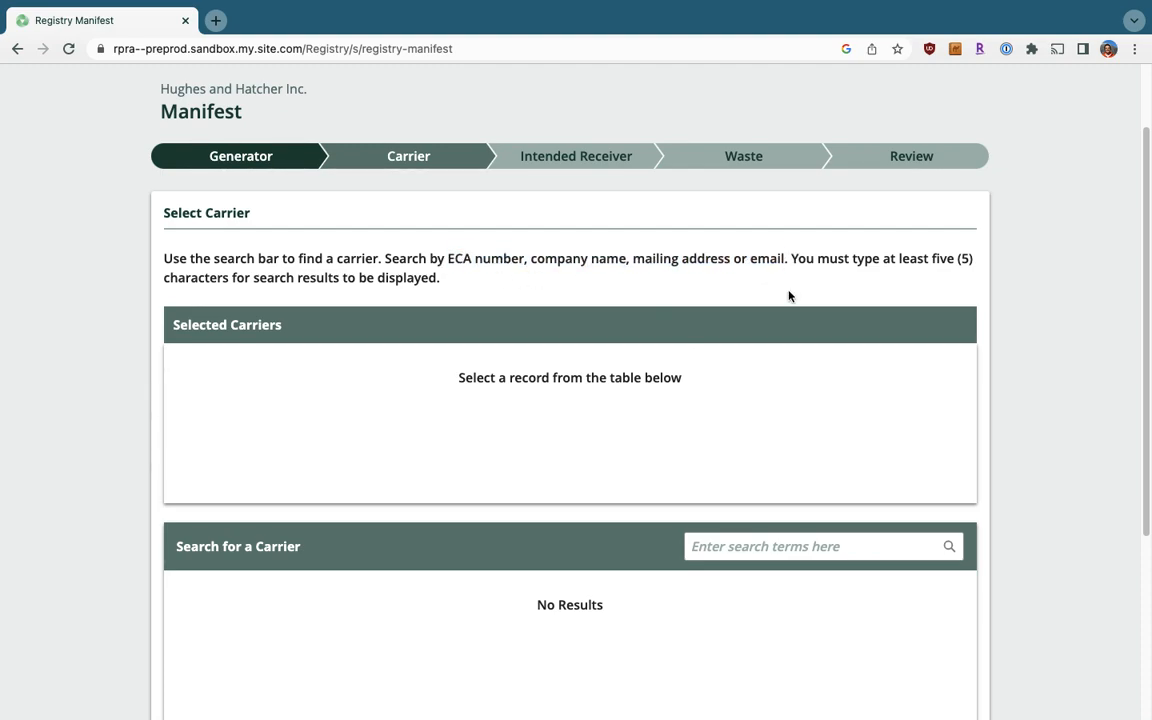
left_click(748, 557)
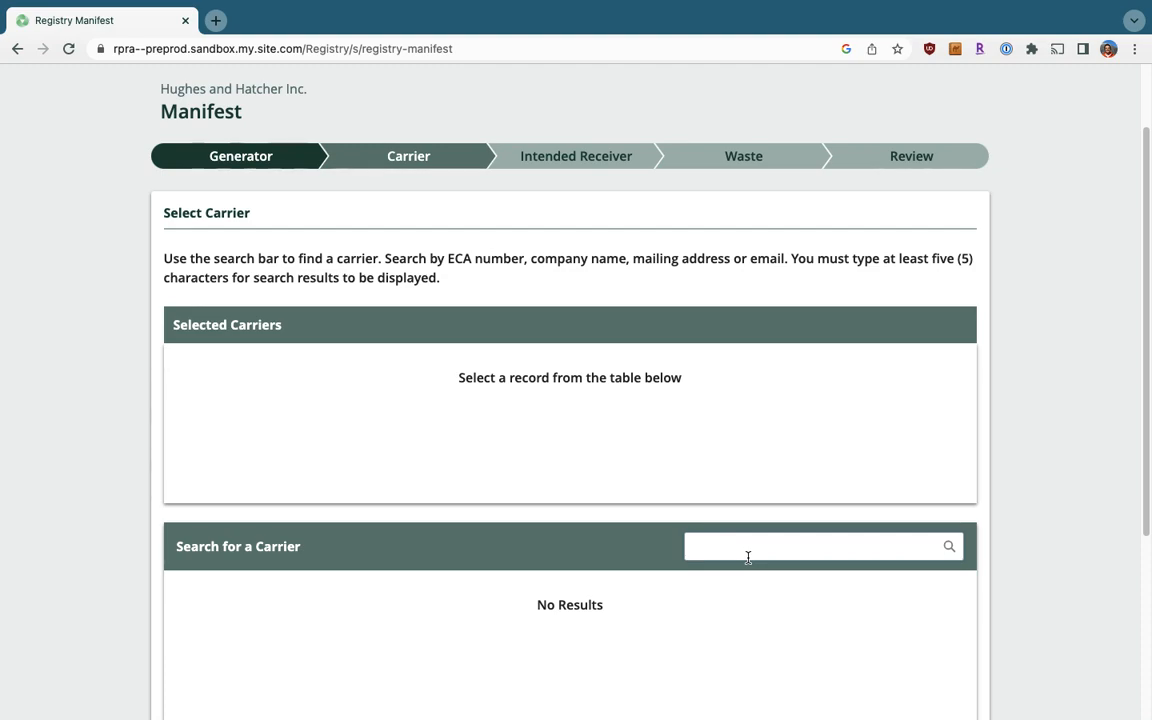
type("2267-")
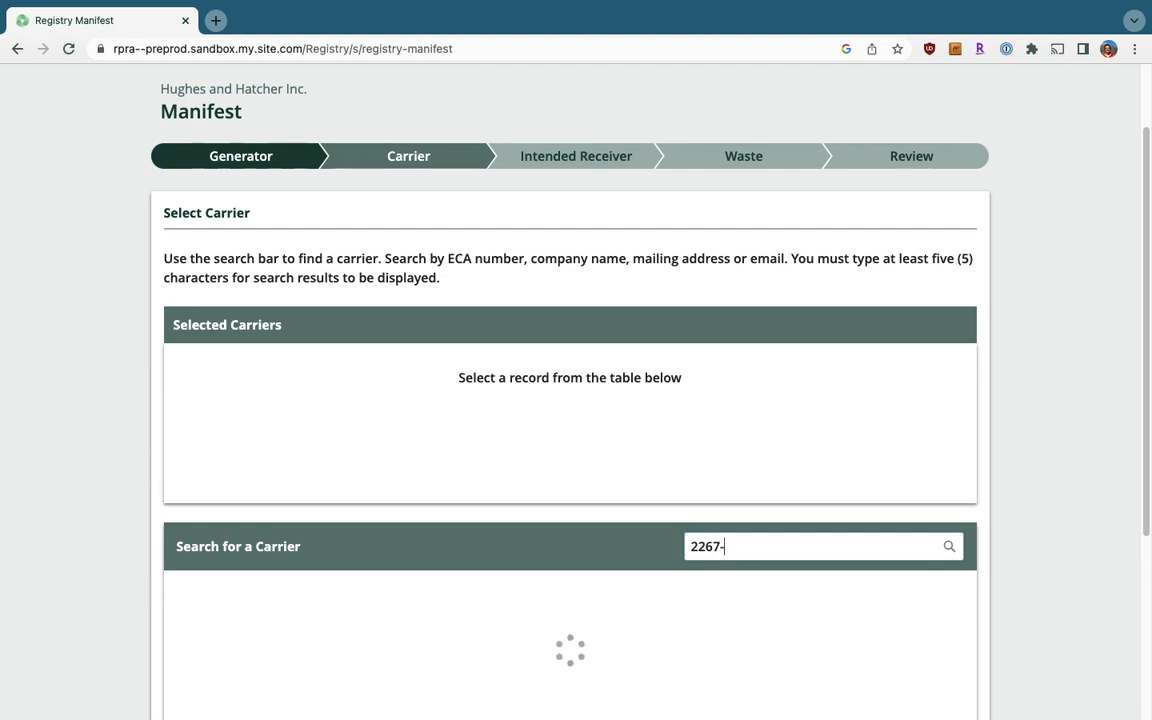
type("L")
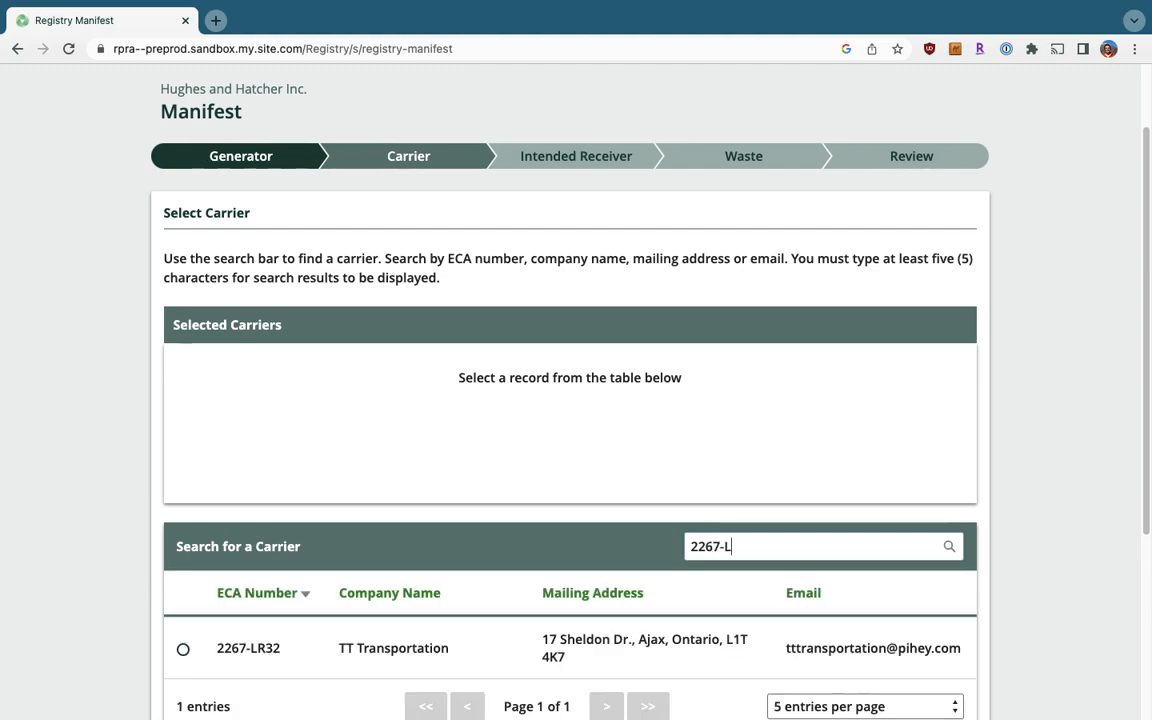
scroll(584, 352, "down", 1)
scroll(584, 352, "down", 1)
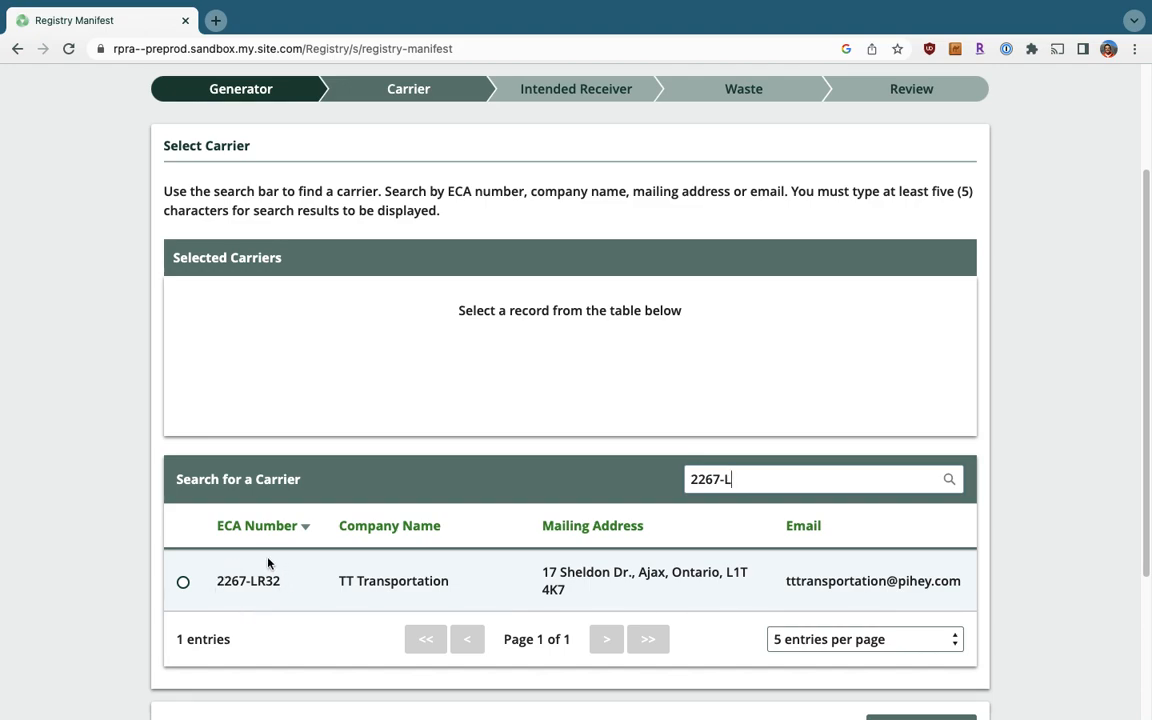
left_click(183, 584)
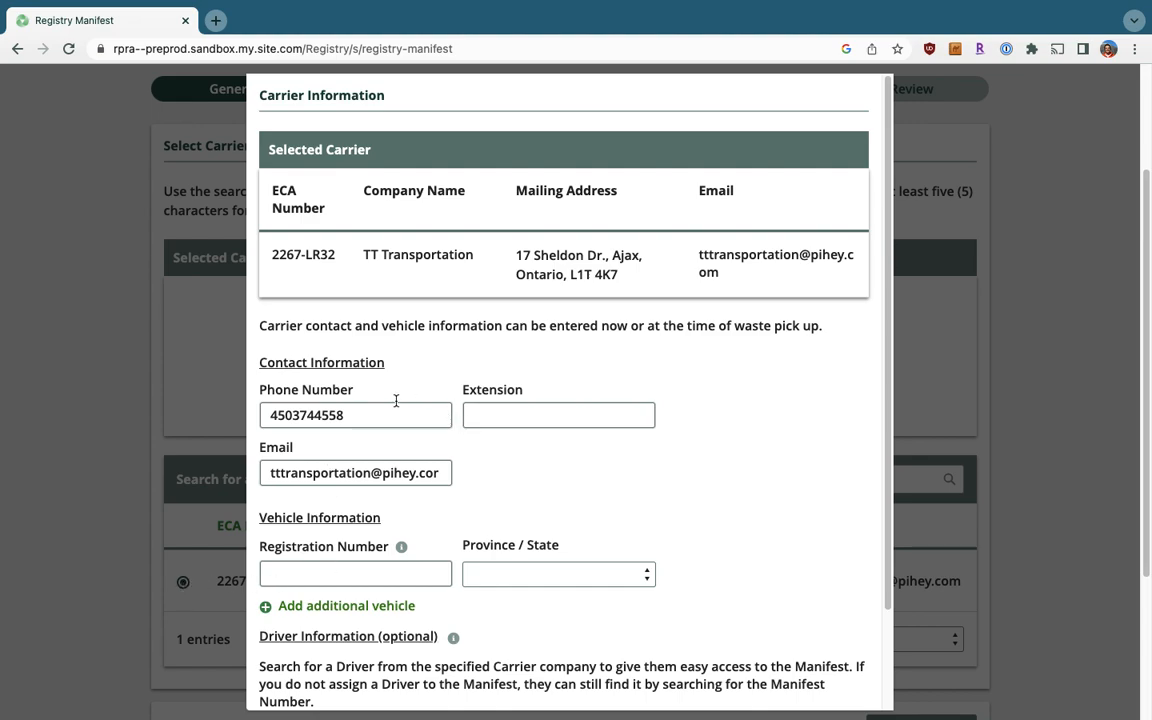
Save TT Transportation's carrier information, clear the search, and advance to Intended Receiver.
scroll(476, 383, "down", 1)
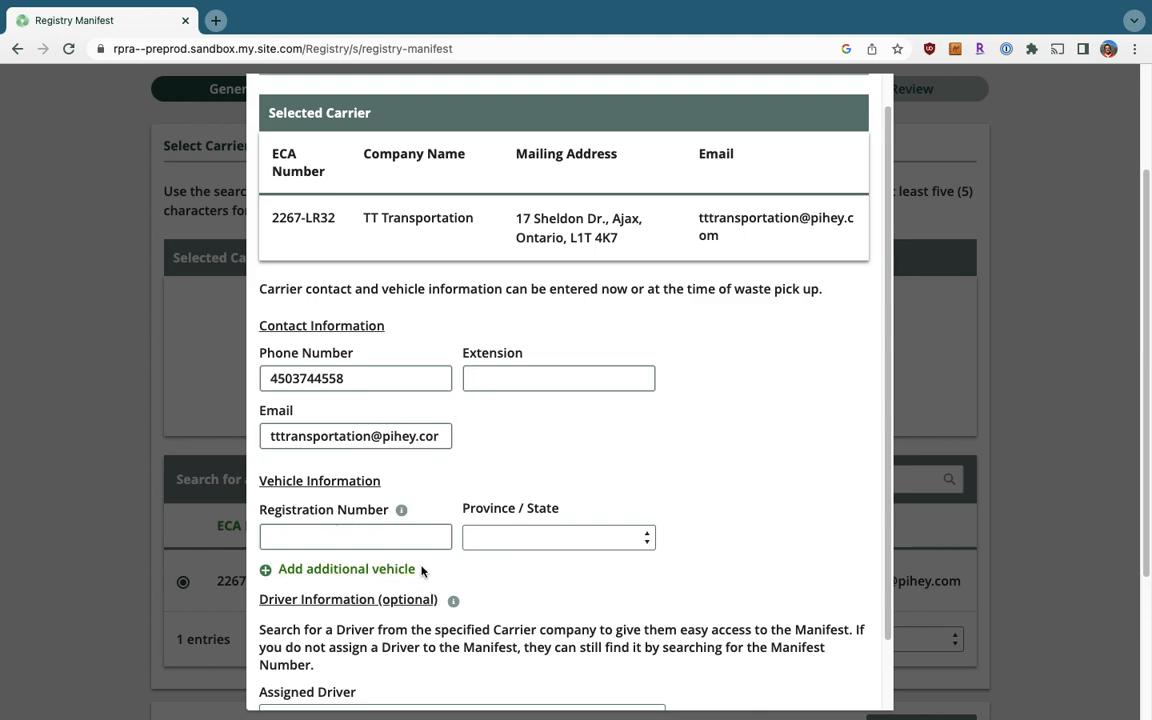
scroll(385, 522, "down", 2)
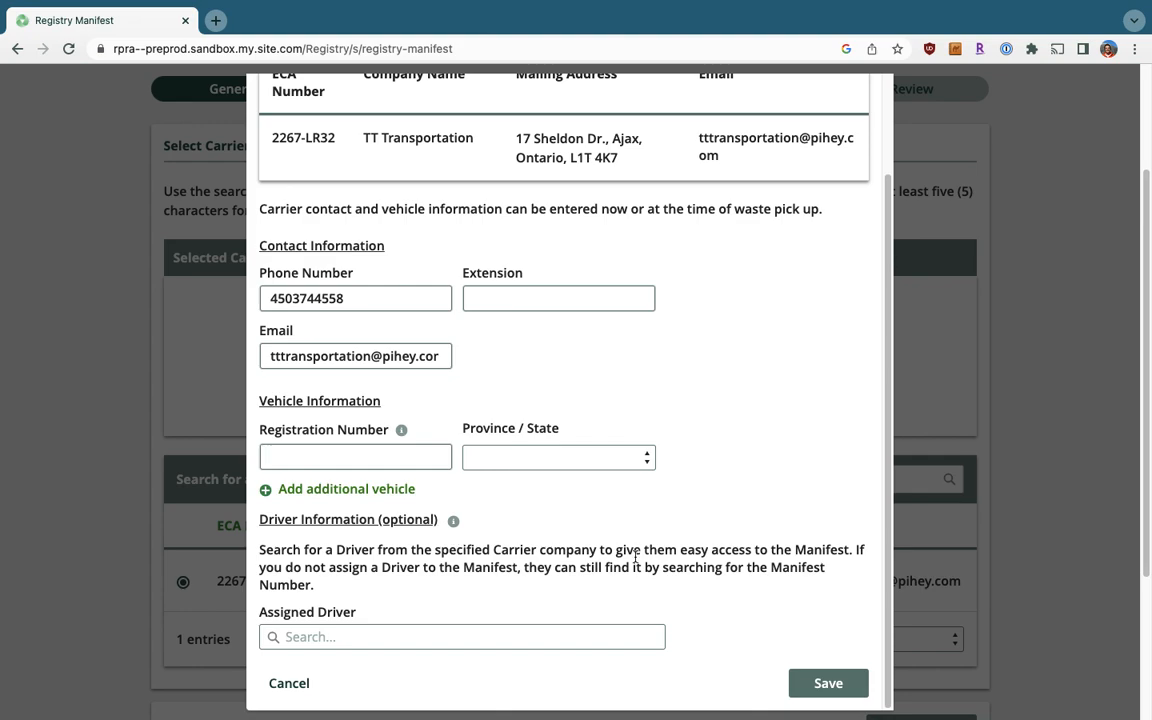
left_click(836, 687)
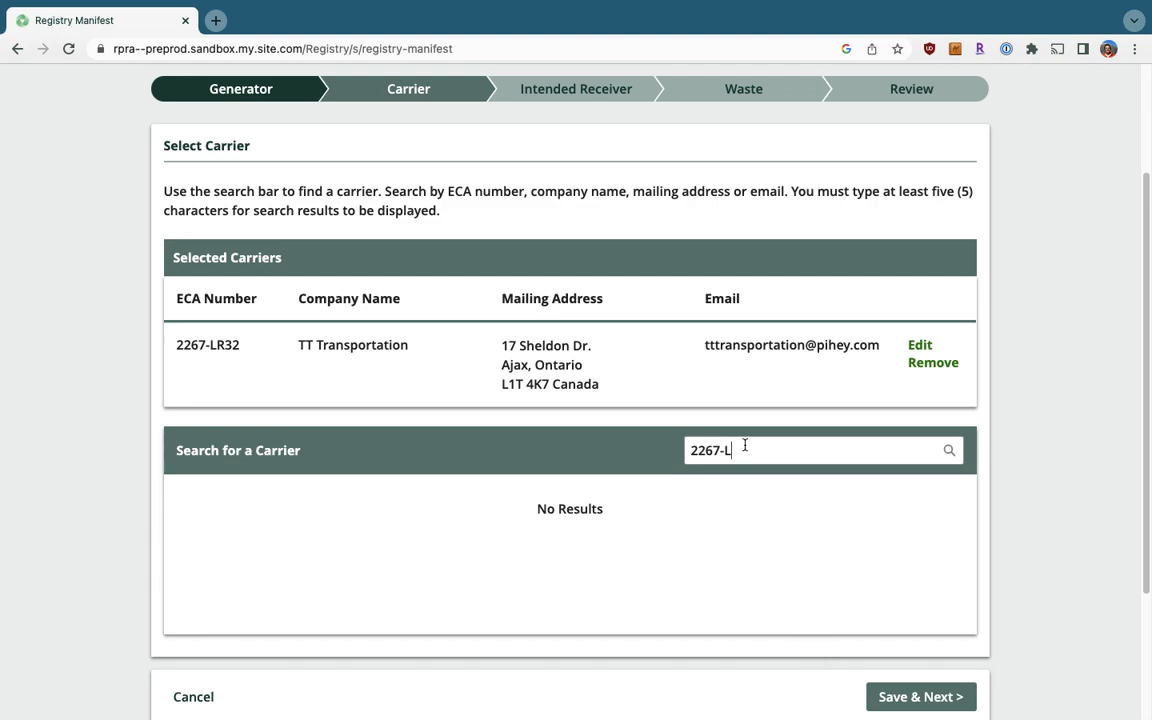
key("BackSpace")
key("BackSpace")
key("BackSpace")
key("BackSpace")
key("BackSpace")
key("BackSpace")
scroll(1060, 483, "down", 1)
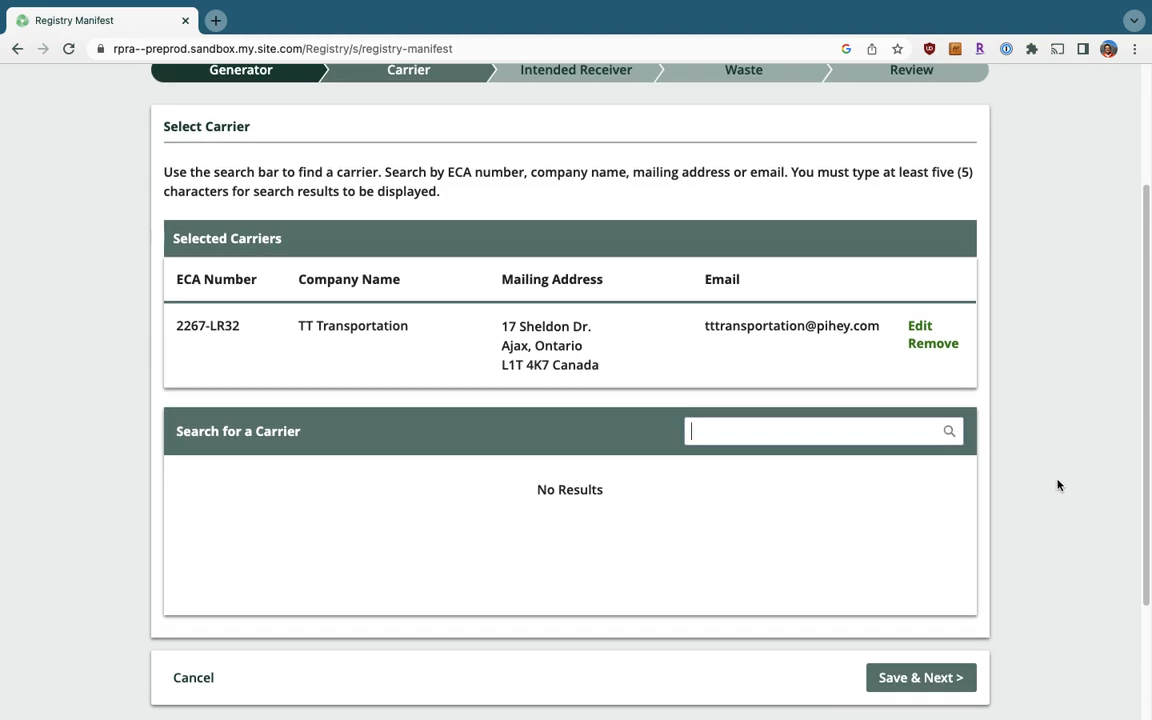
left_click(936, 687)
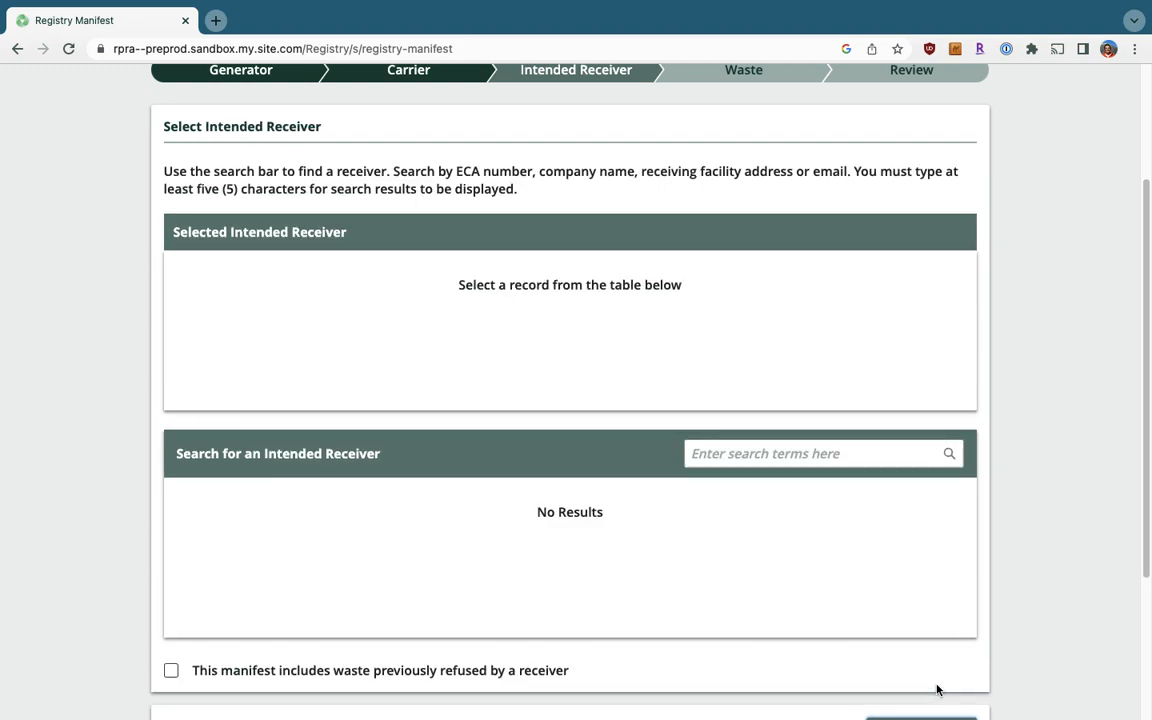
Search receivers for '2352 Prin', select Hoyden Co (ECA 6334-FL9S), and save.
scroll(938, 690, "up", 1)
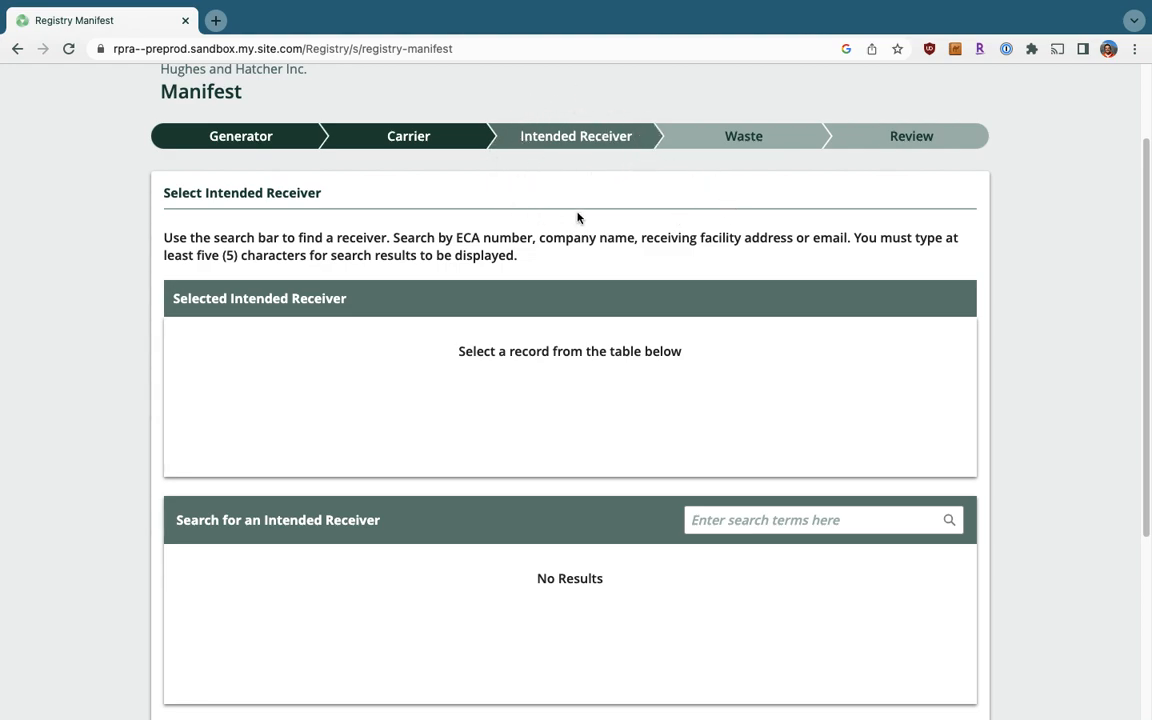
left_click_drag(457, 241, 848, 241)
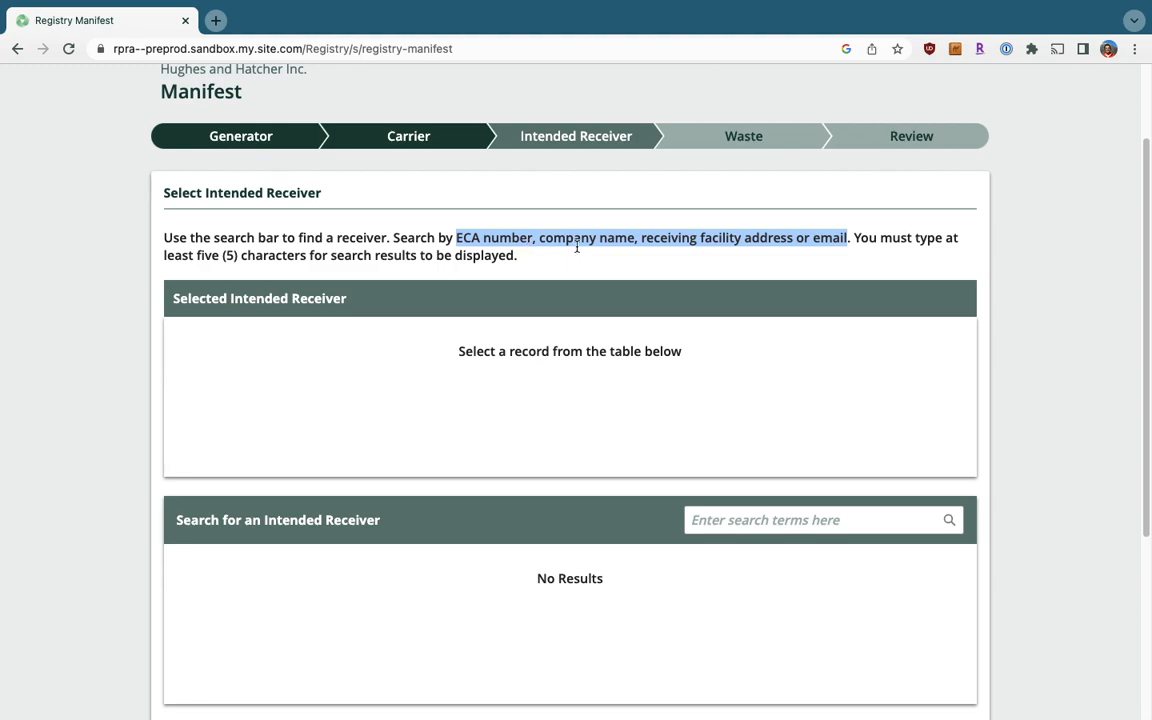
left_click(744, 244)
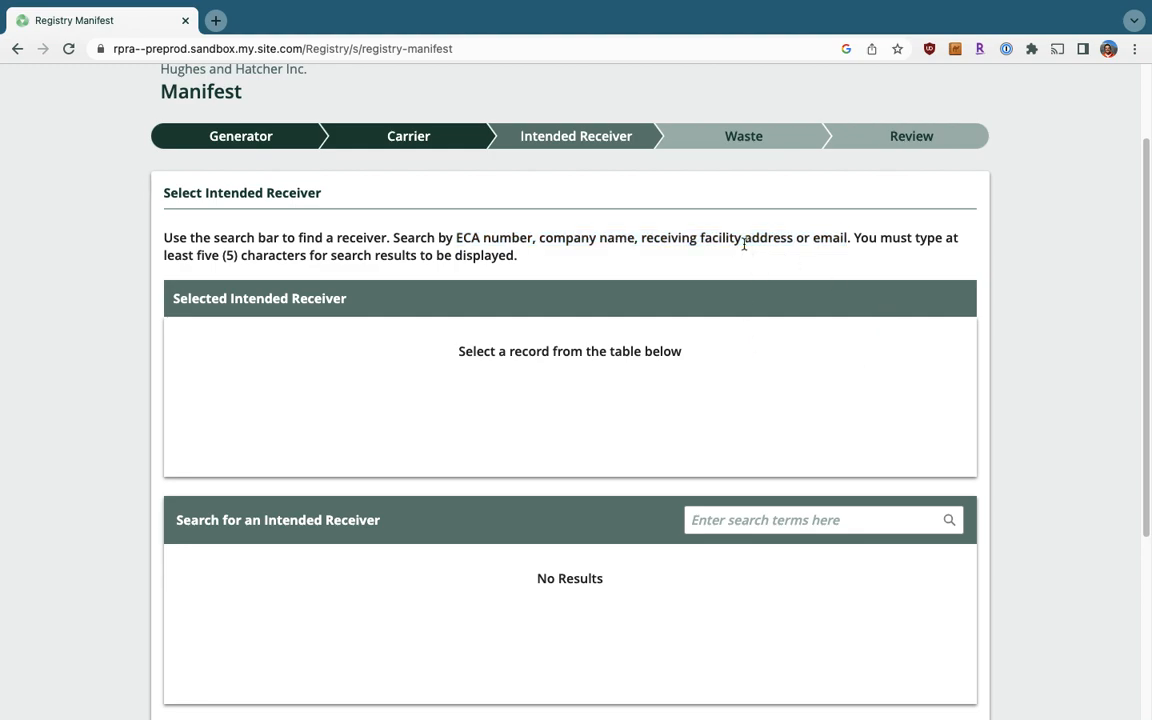
left_click(770, 515)
type("2352")
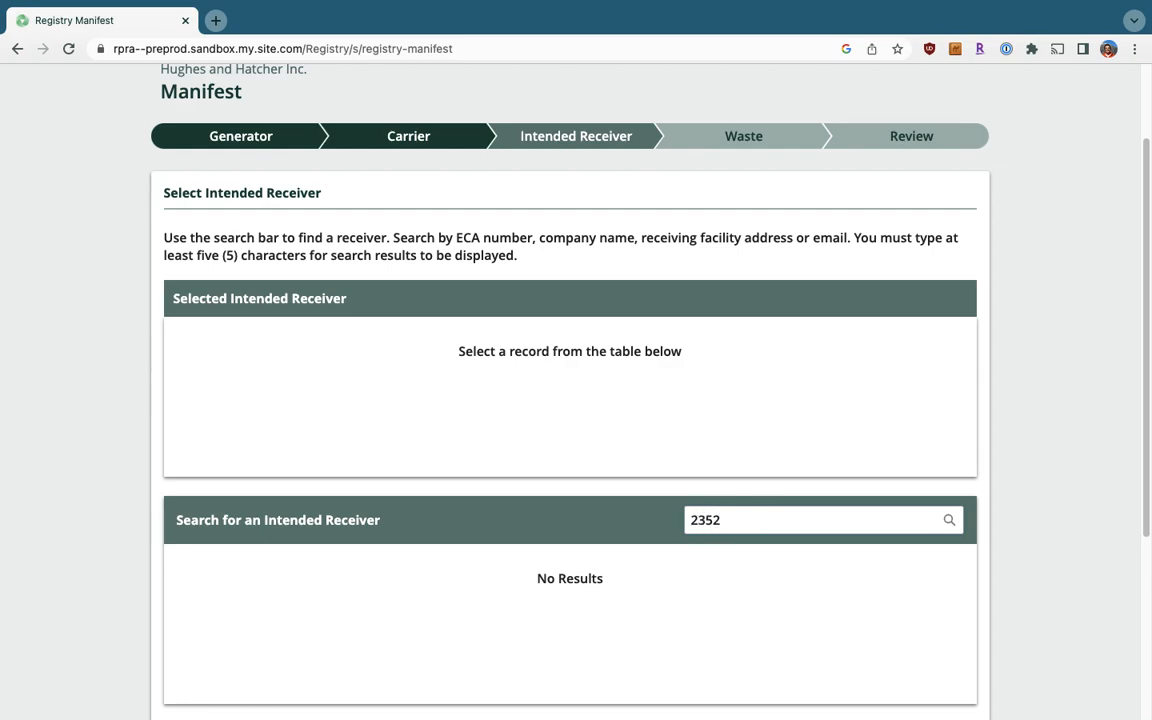
type(" Prin")
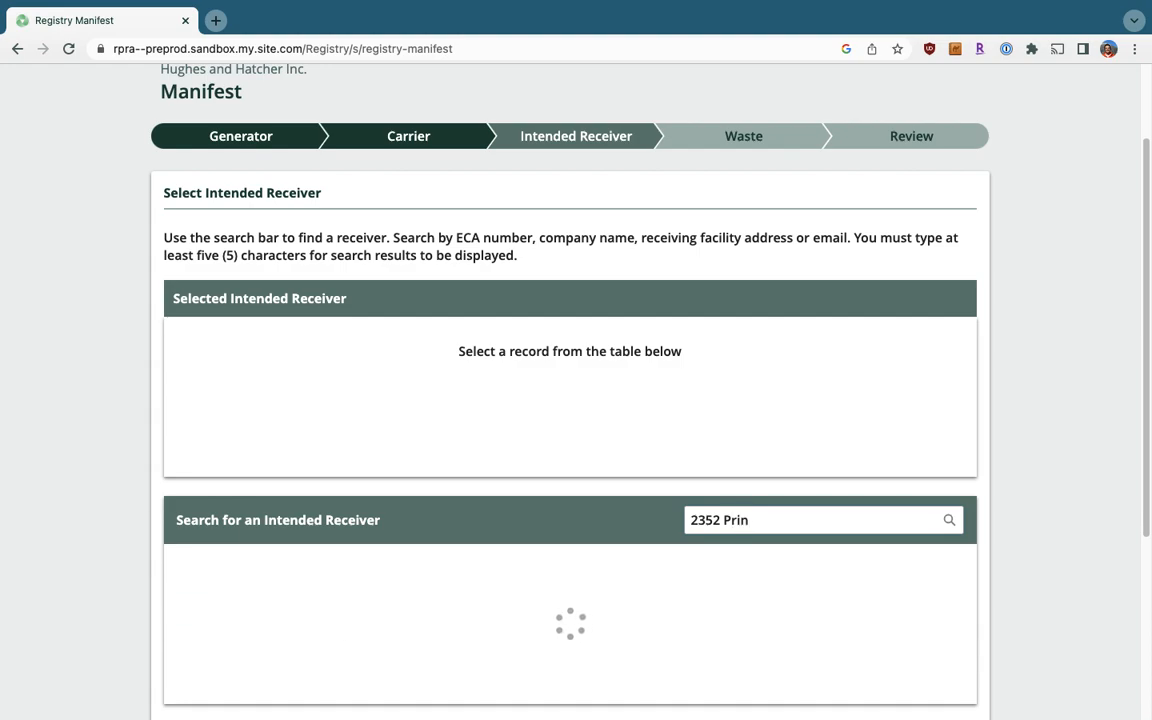
scroll(570, 400, "down", 2)
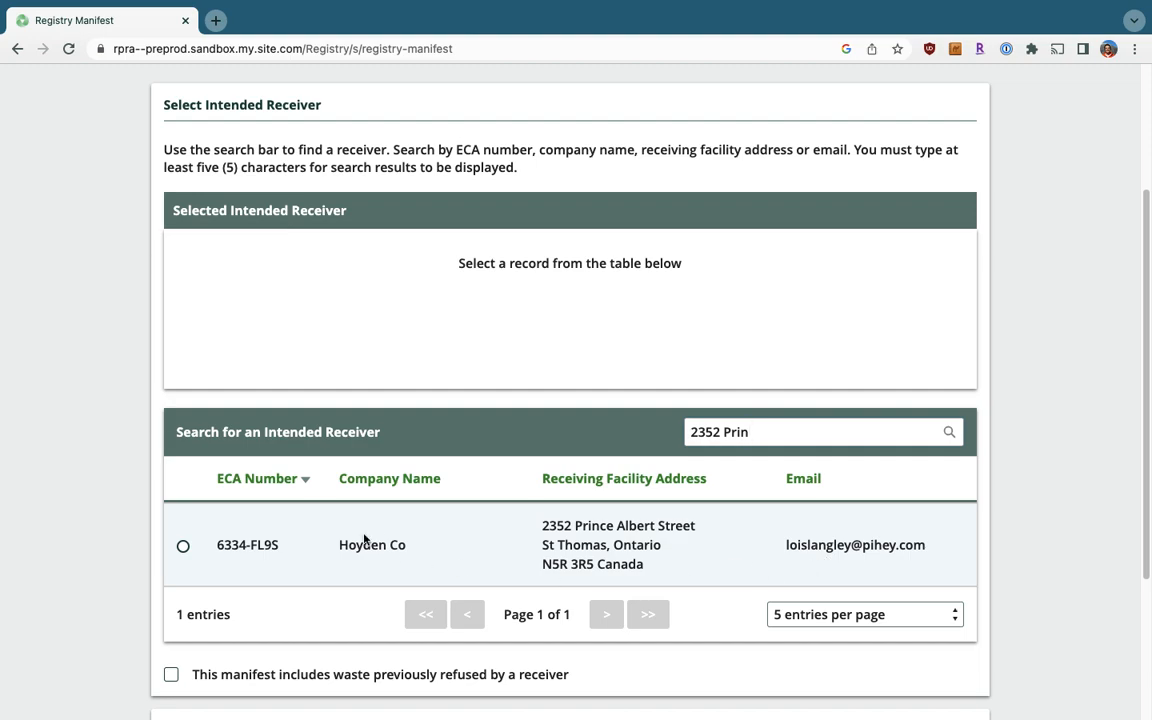
left_click(183, 548)
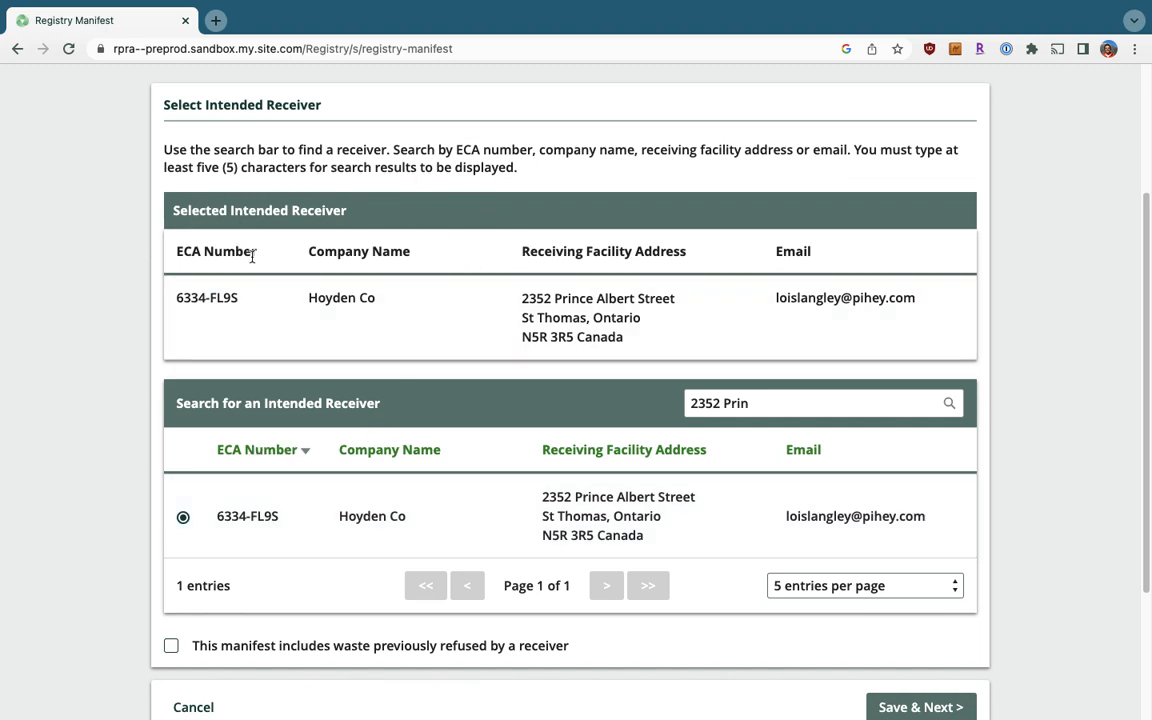
scroll(501, 272, "down", 1)
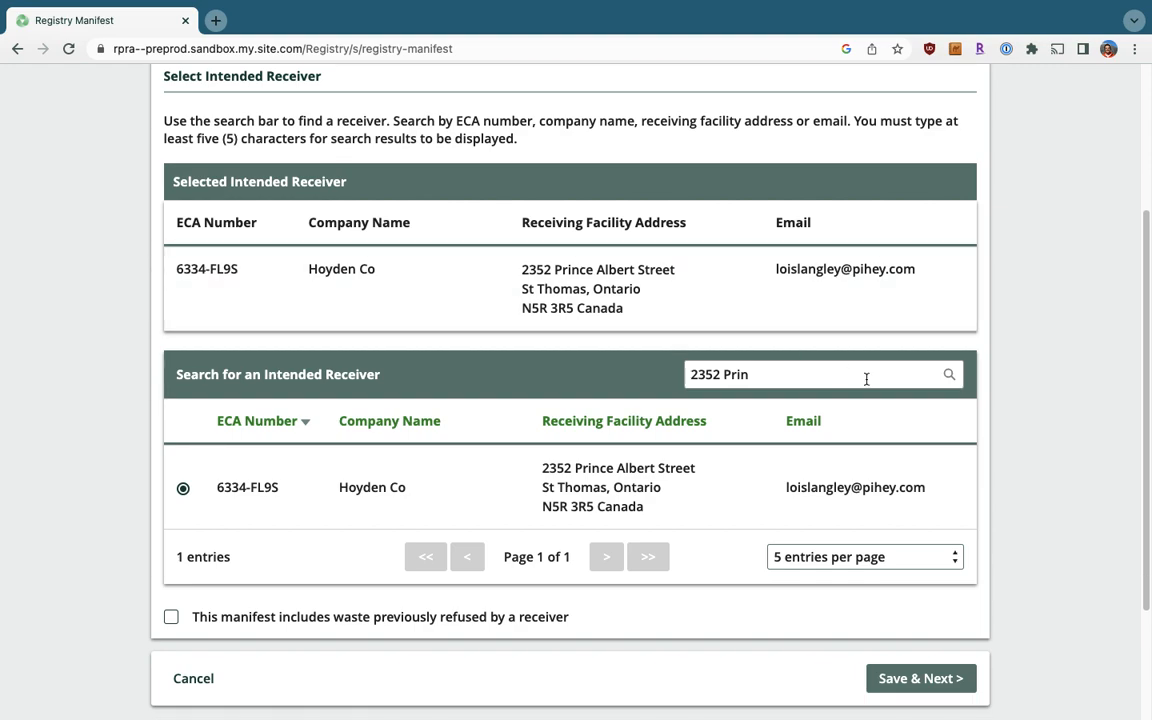
scroll(880, 520, "down", 1)
left_click(940, 657)
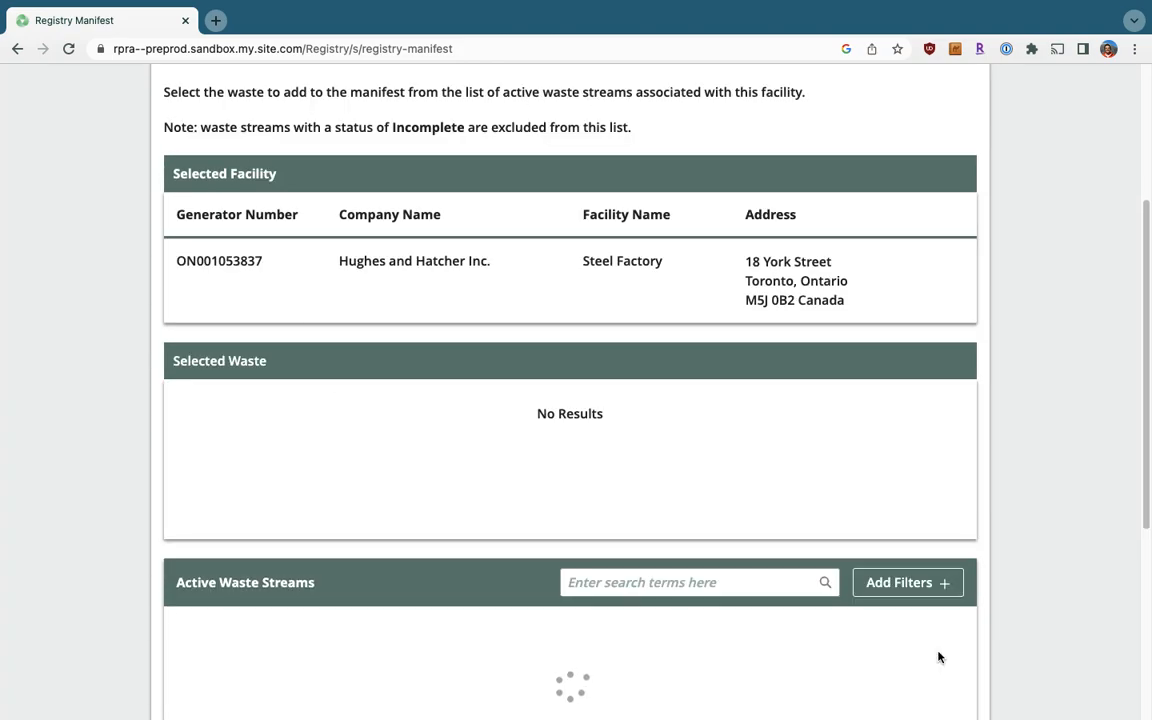
Add active waste streams WS-00305233 and WS-00305232 to Selected Waste.
scroll(697, 409, "up", 2)
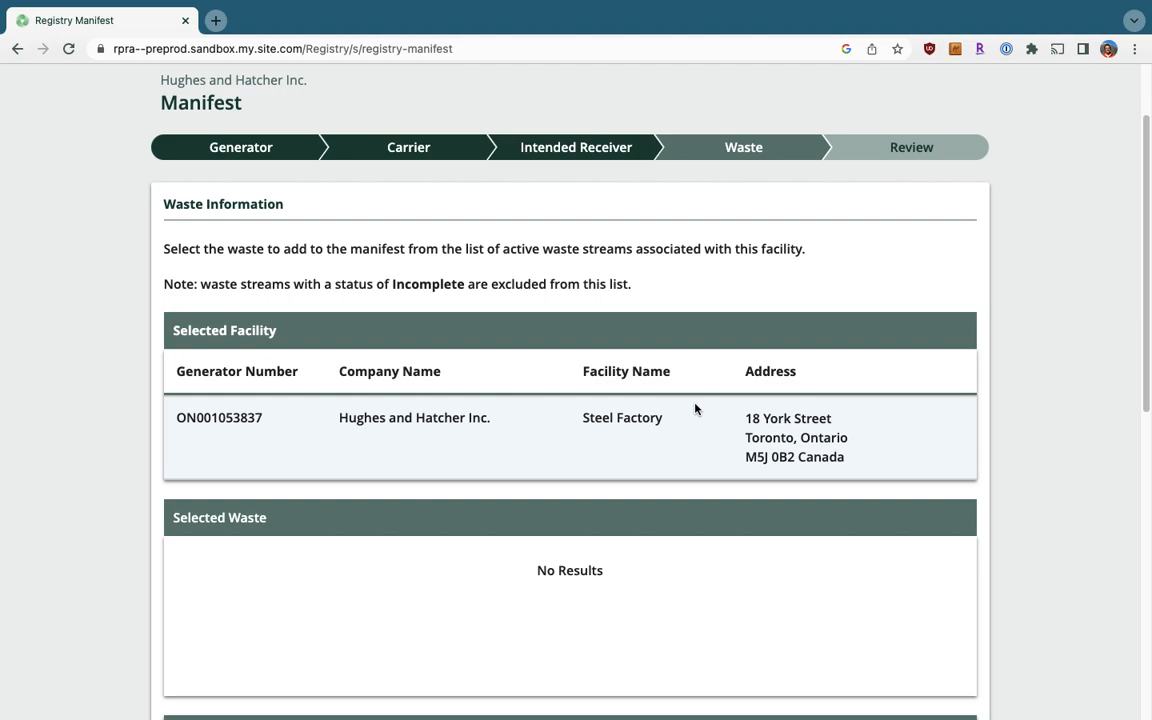
scroll(424, 362, "down", 2)
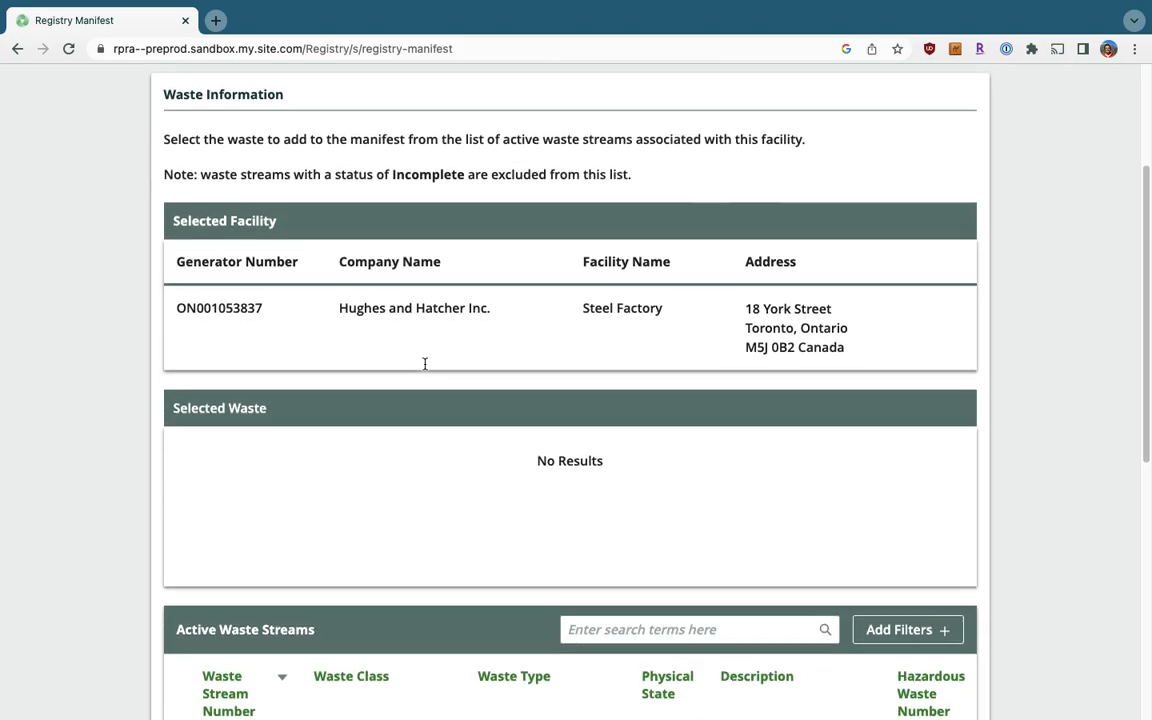
scroll(424, 364, "down", 1)
scroll(424, 369, "down", 4)
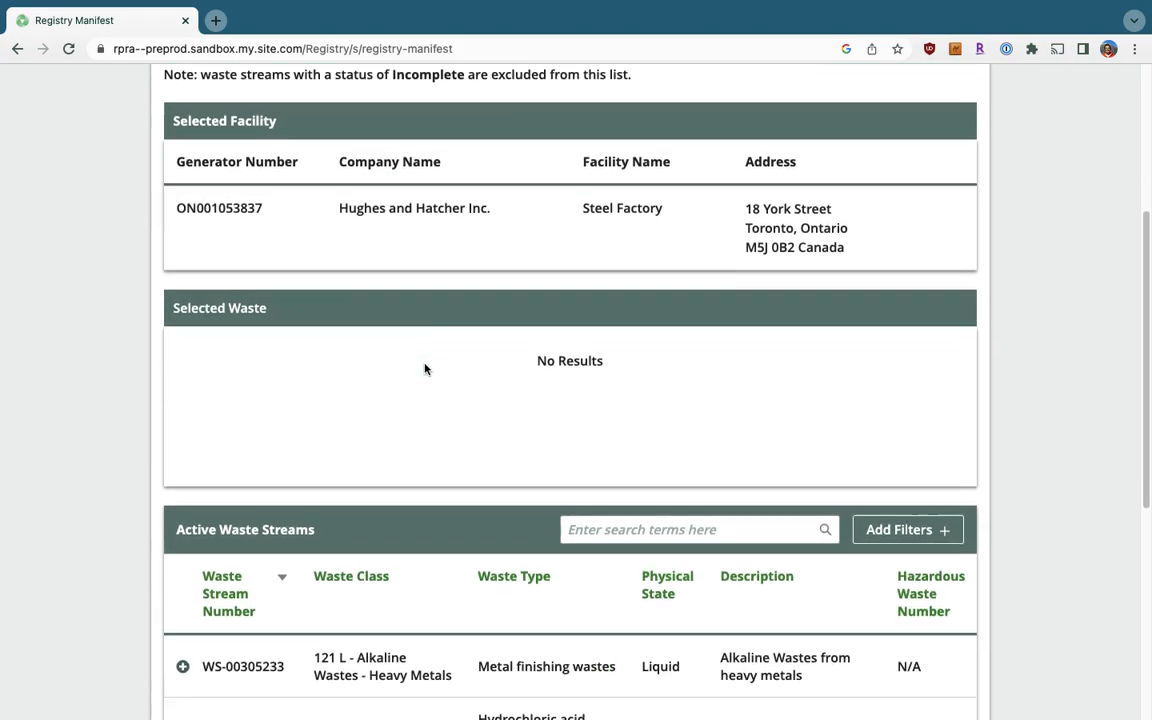
scroll(424, 369, "down", 2)
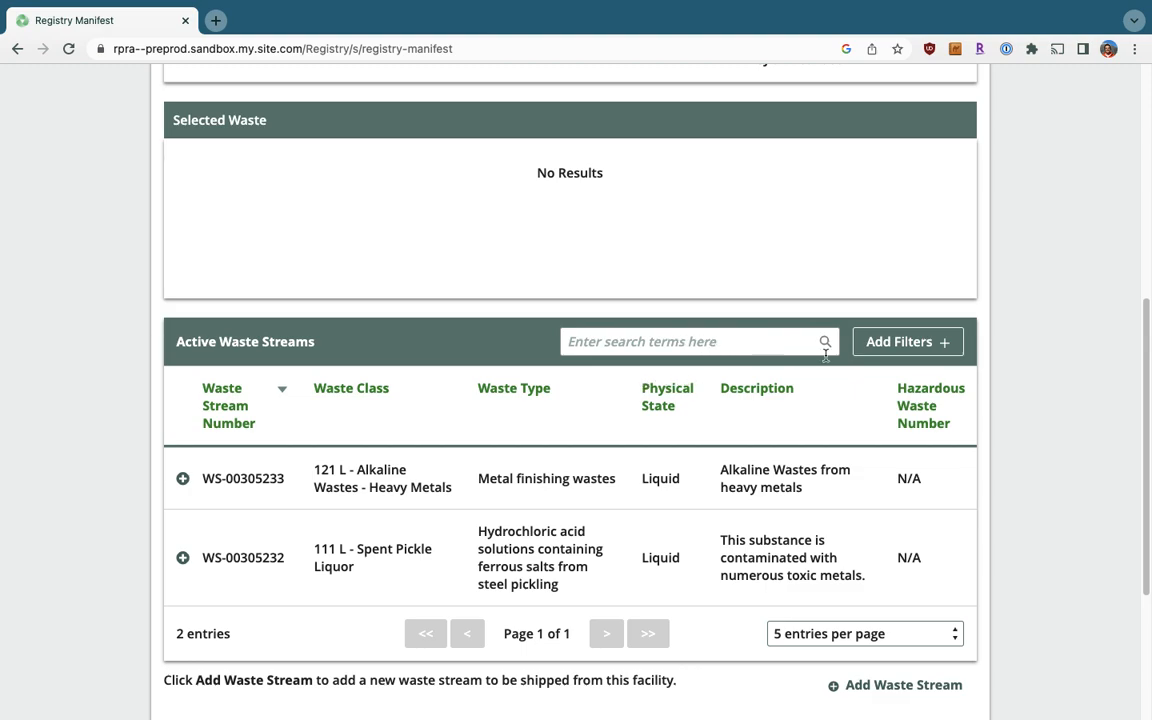
left_click(880, 345)
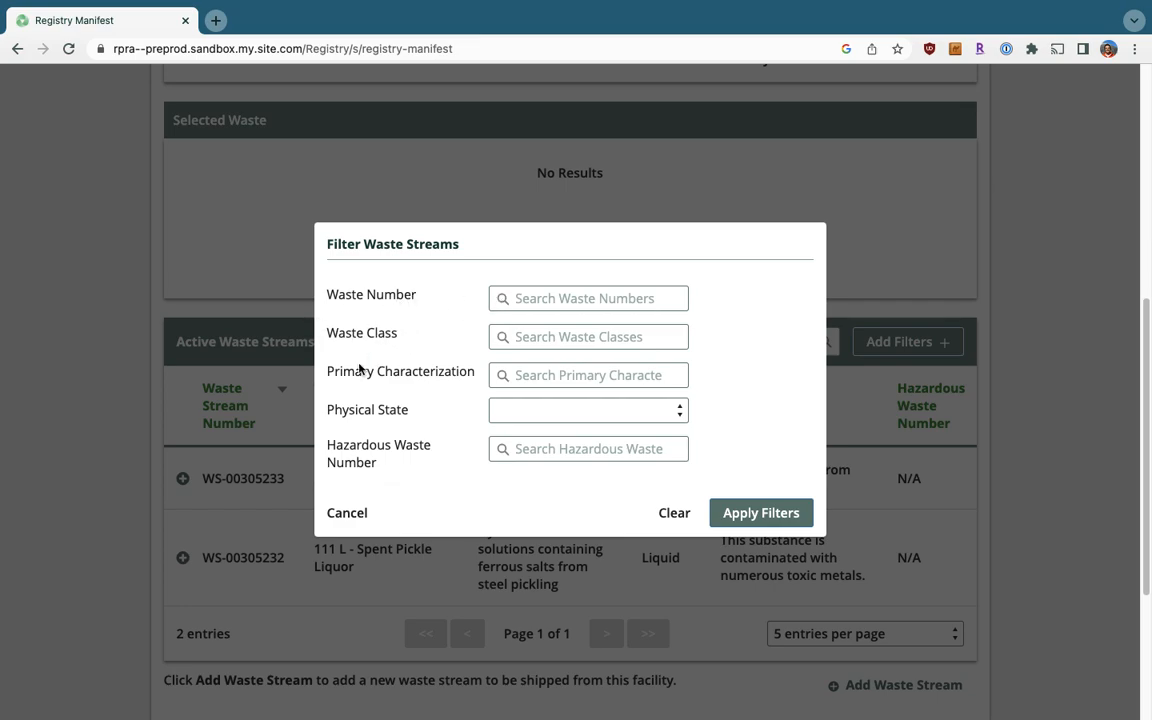
left_click(351, 517)
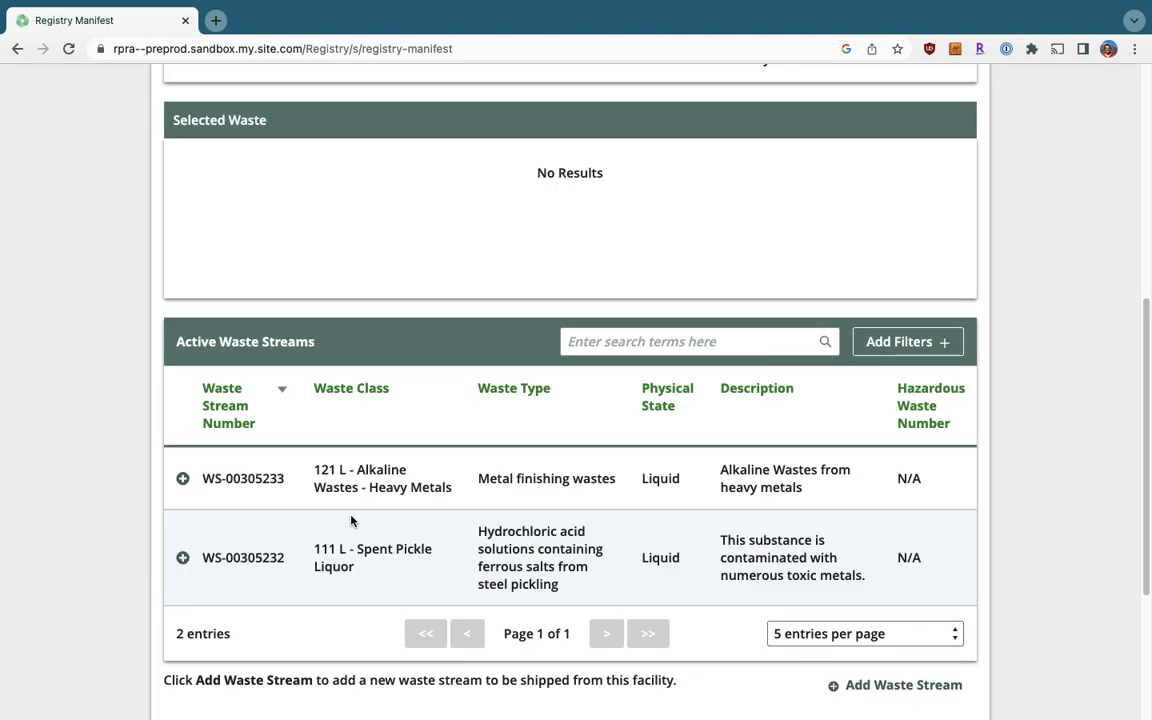
scroll(351, 520, "down", 1)
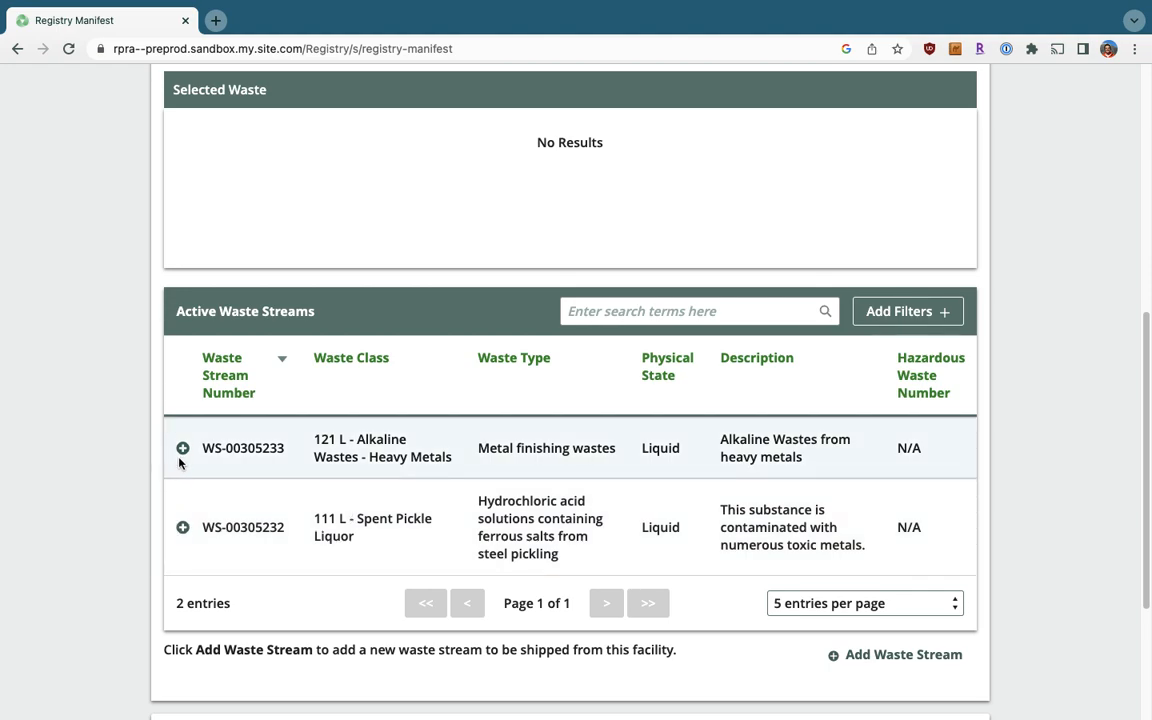
left_click(182, 448)
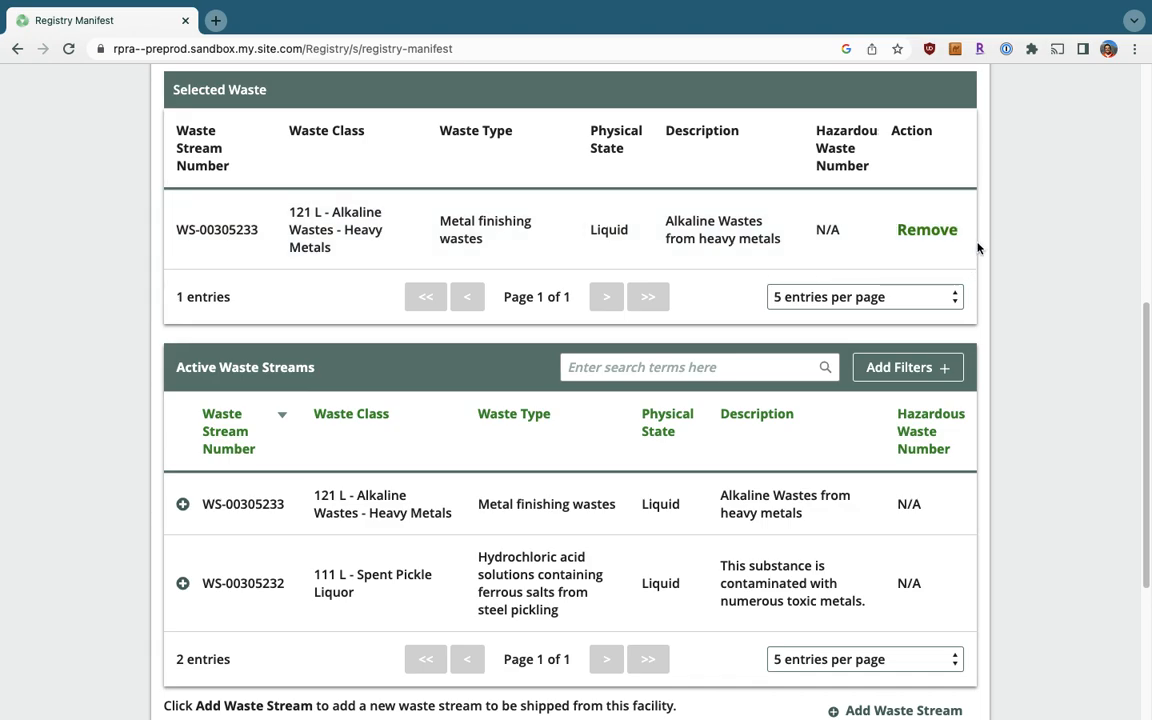
scroll(978, 248, "down", 1)
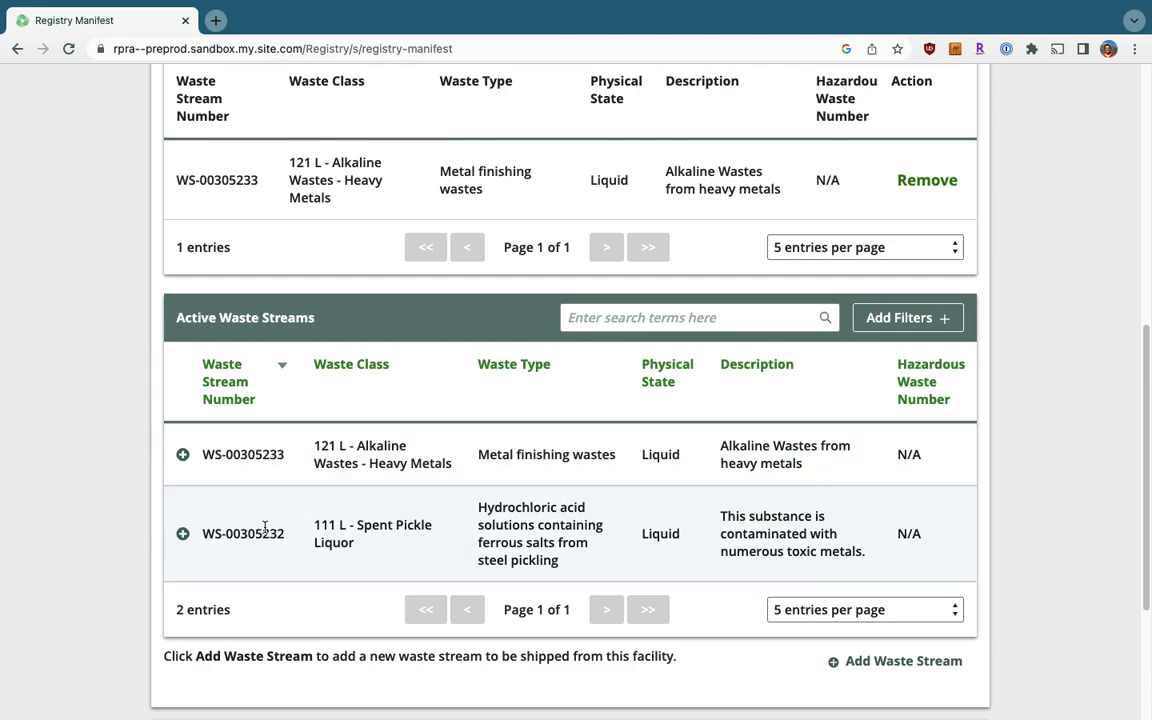
left_click(183, 534)
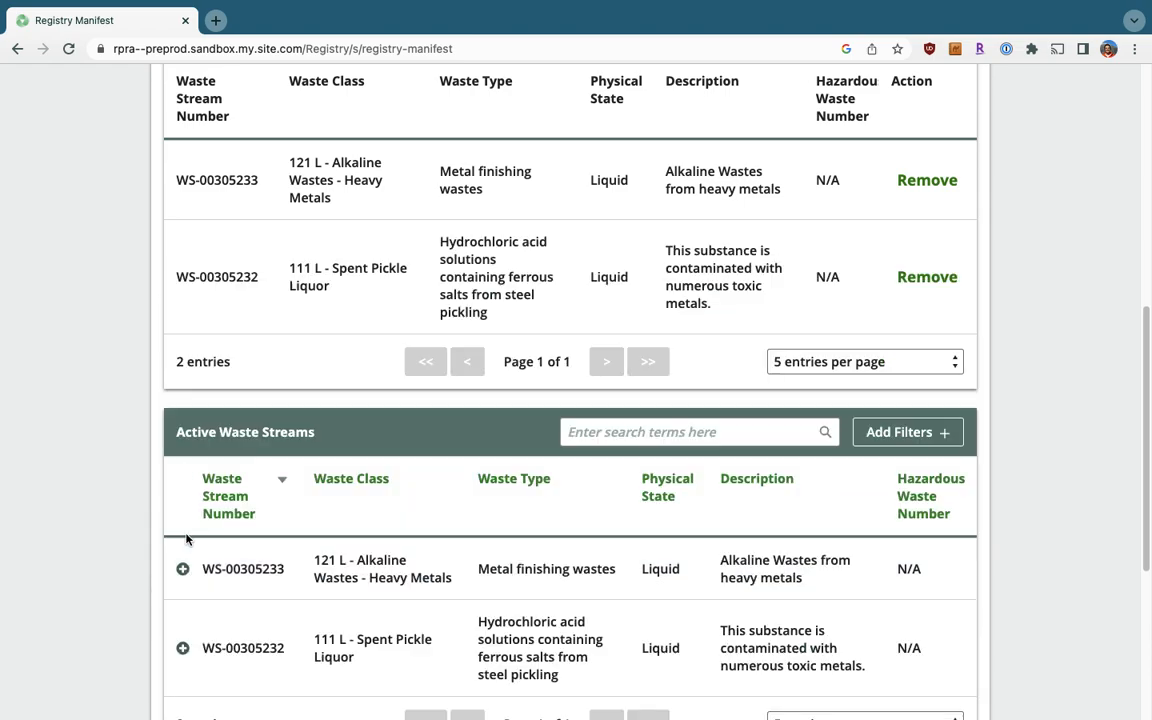
Save the waste selection and continue to the shipping information form.
scroll(185, 540, "up", 1)
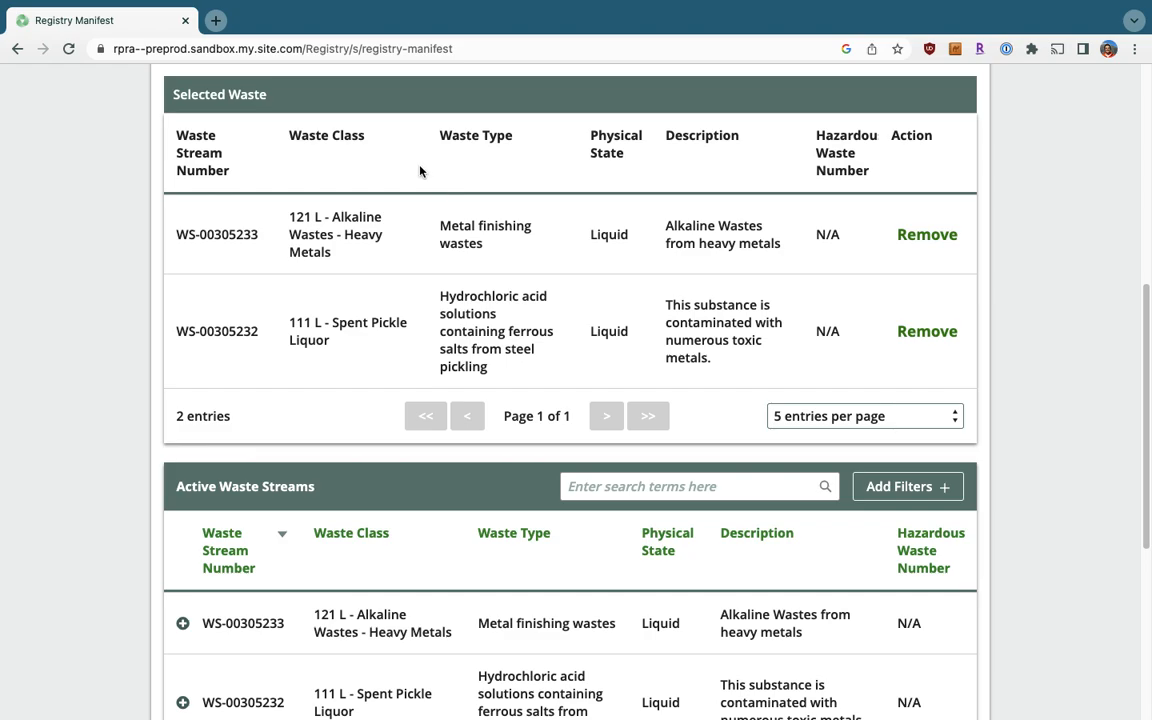
scroll(420, 172, "down", 3)
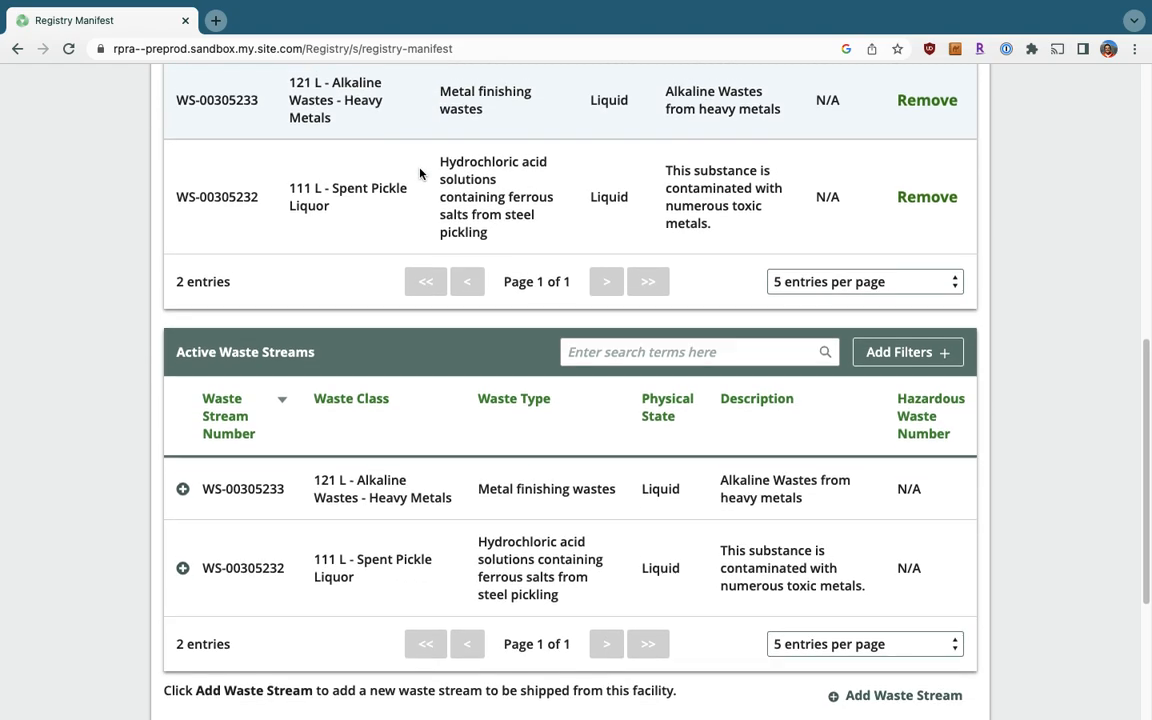
scroll(420, 172, "down", 5)
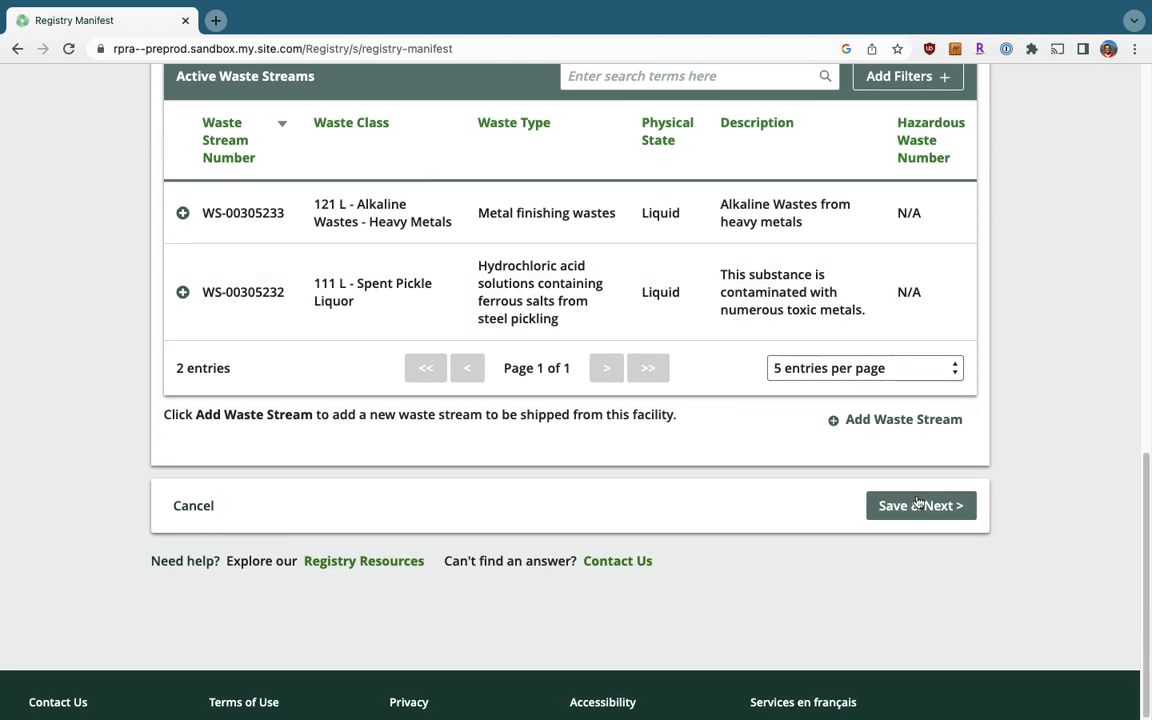
left_click(917, 505)
left_click(915, 506)
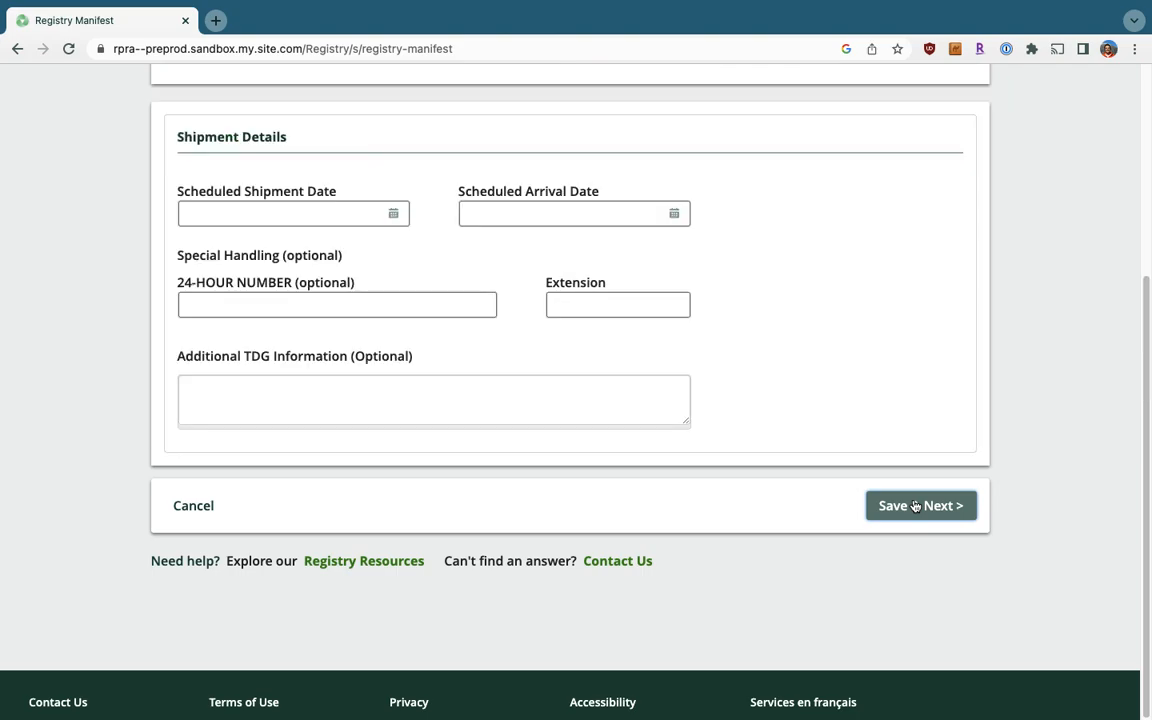
scroll(915, 506, "up", 20)
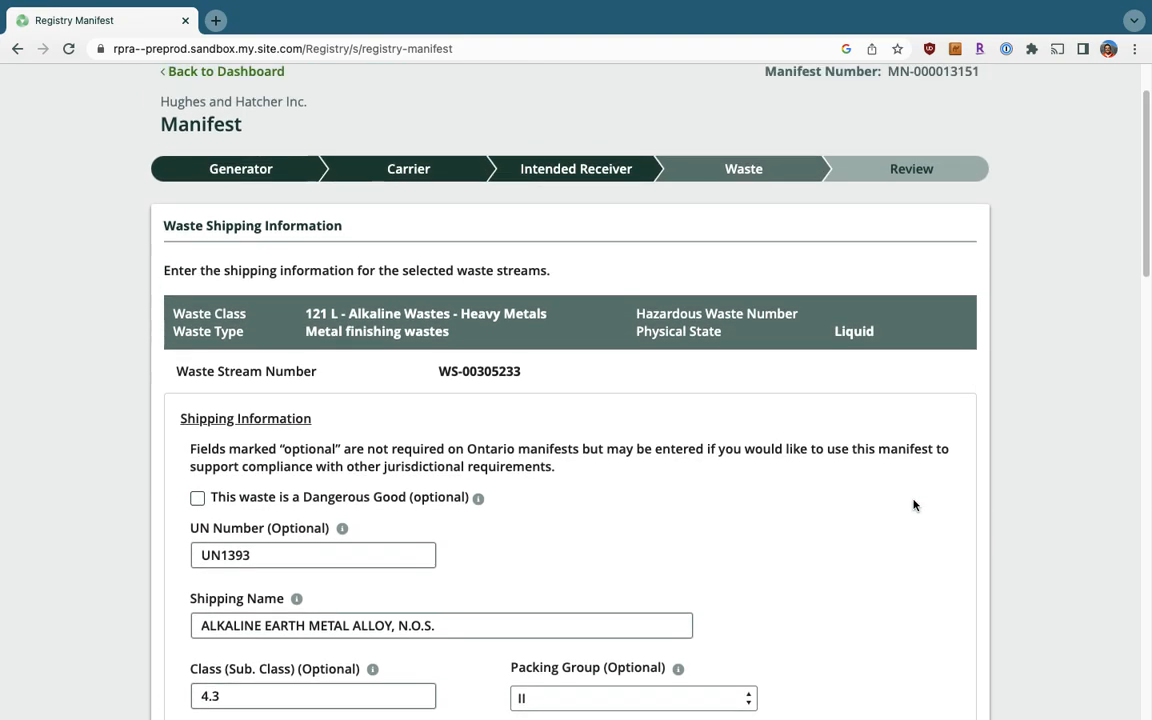
scroll(913, 505, "up", 1)
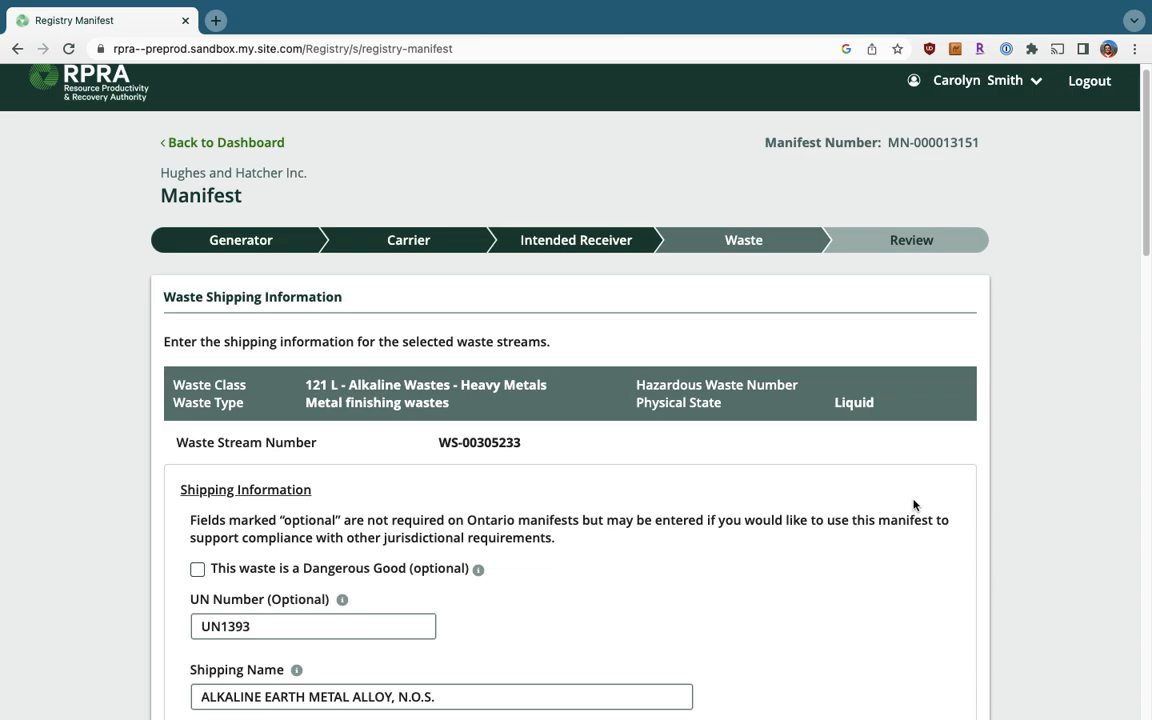
scroll(607, 399, "down", 1)
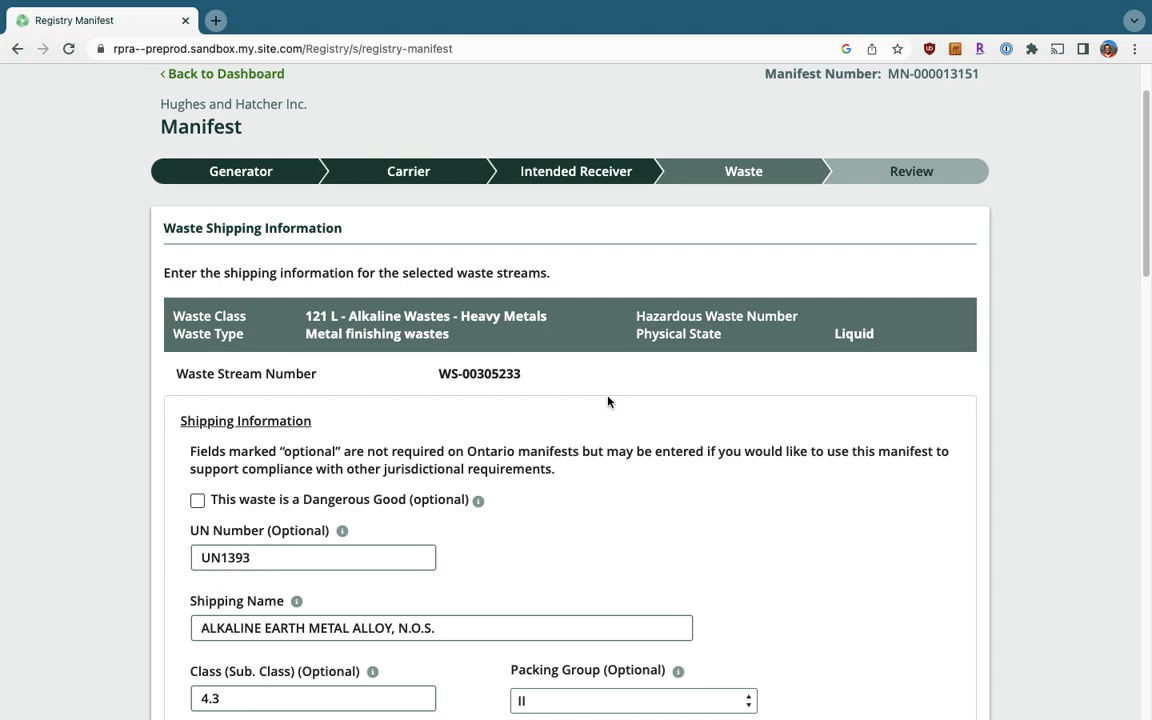
scroll(607, 401, "down", 1)
scroll(607, 401, "down", 1)
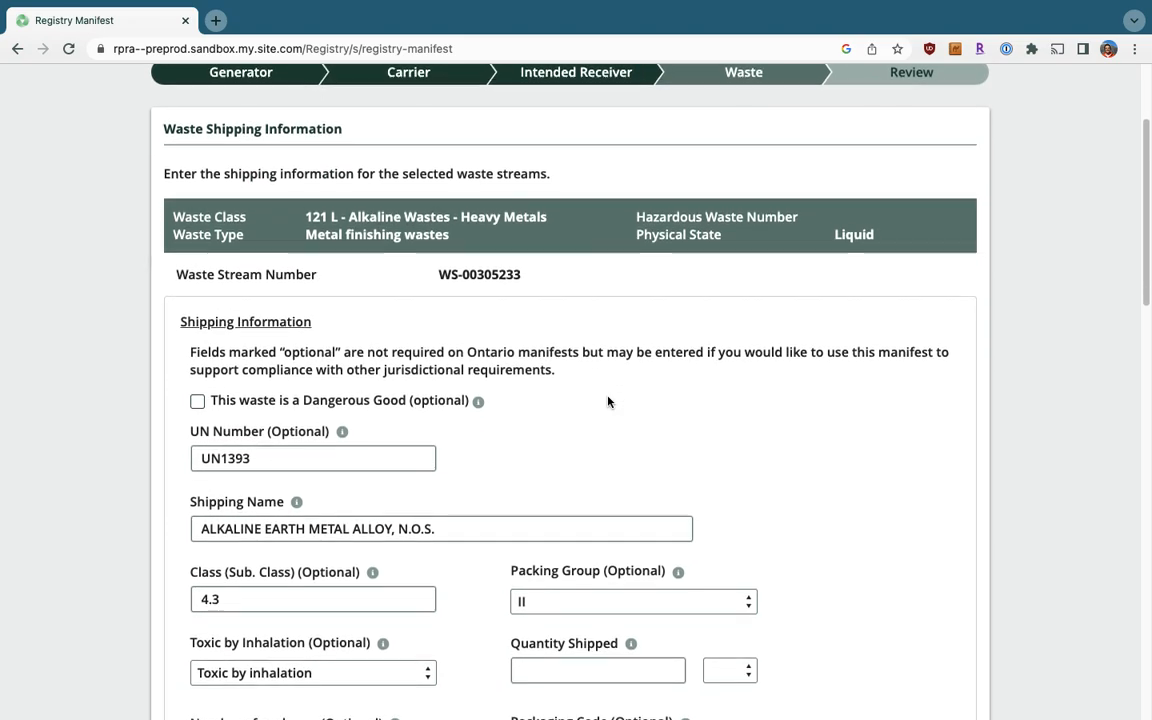
scroll(607, 401, "down", 1)
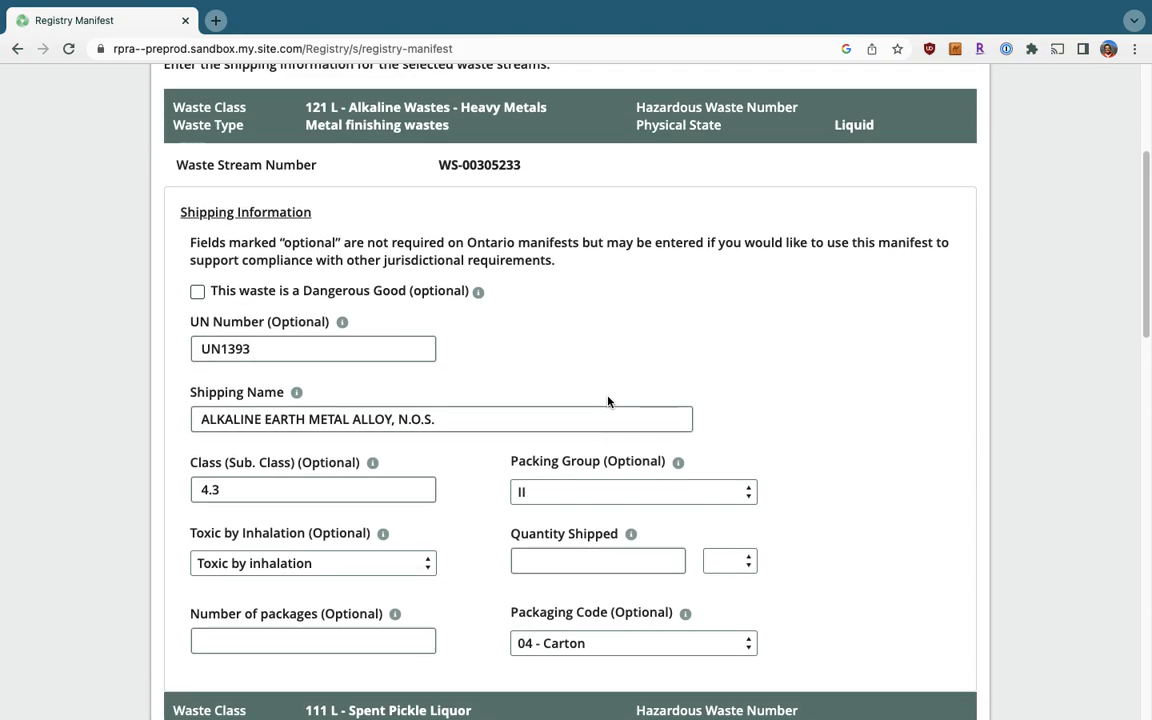
scroll(607, 397, "down", 1)
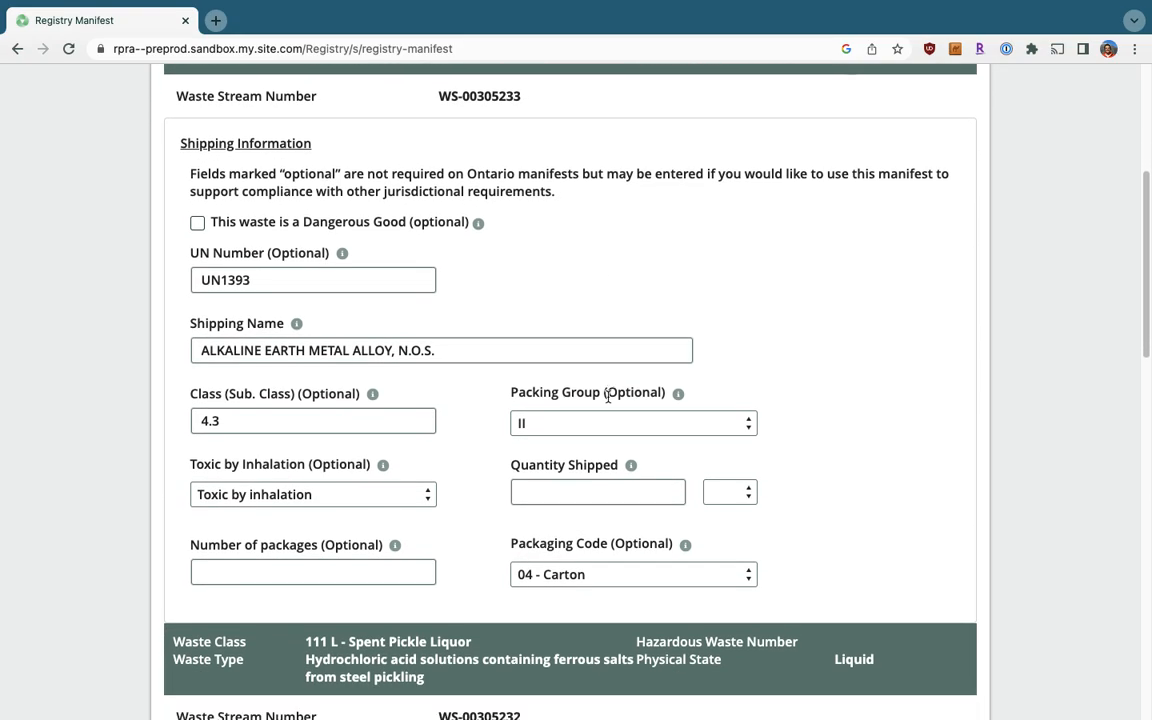
scroll(607, 397, "down", 2)
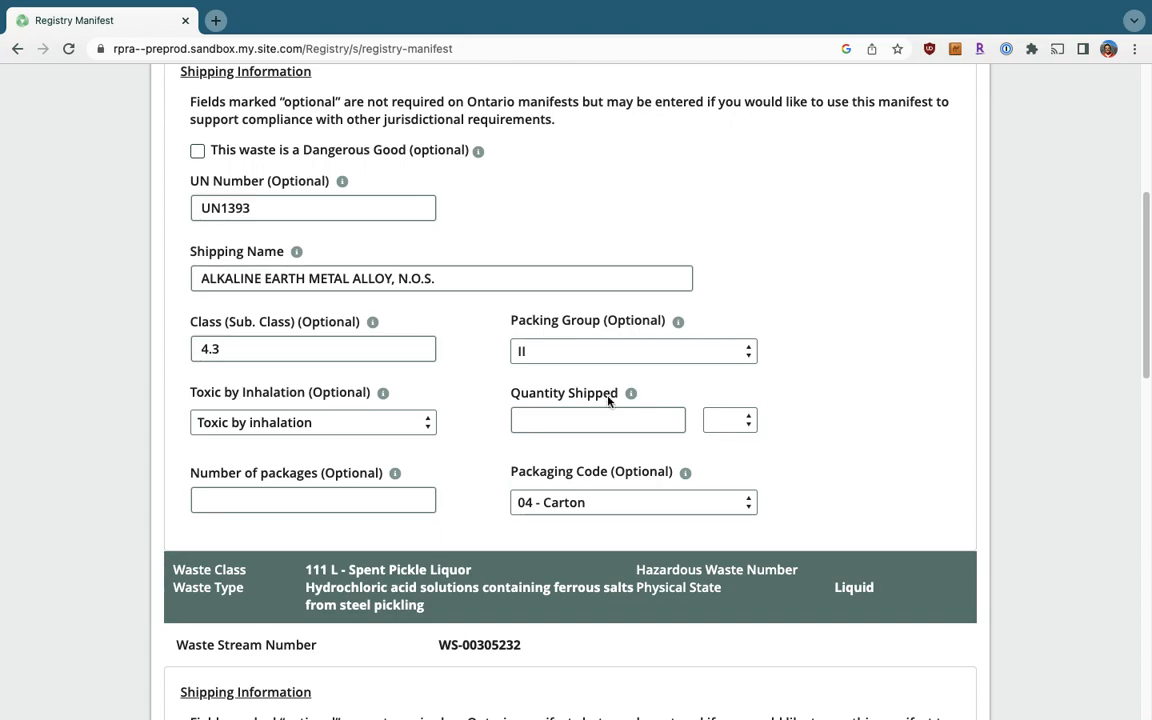
scroll(607, 401, "down", 2)
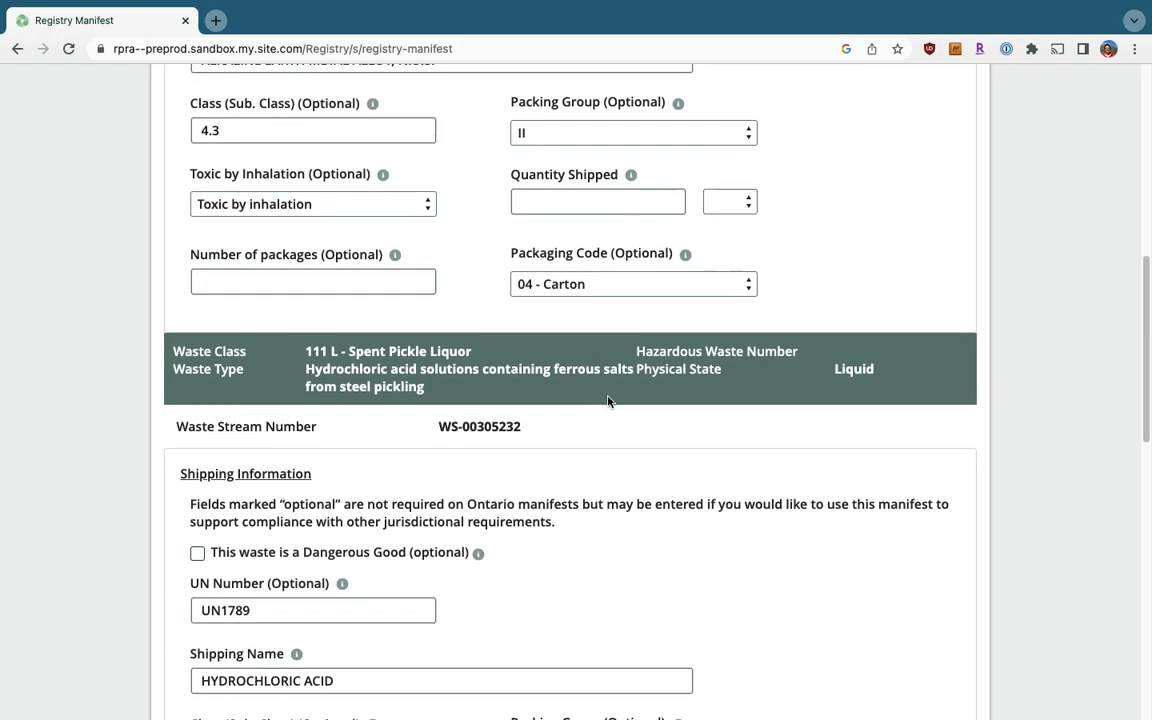
scroll(433, 290, "down", 3)
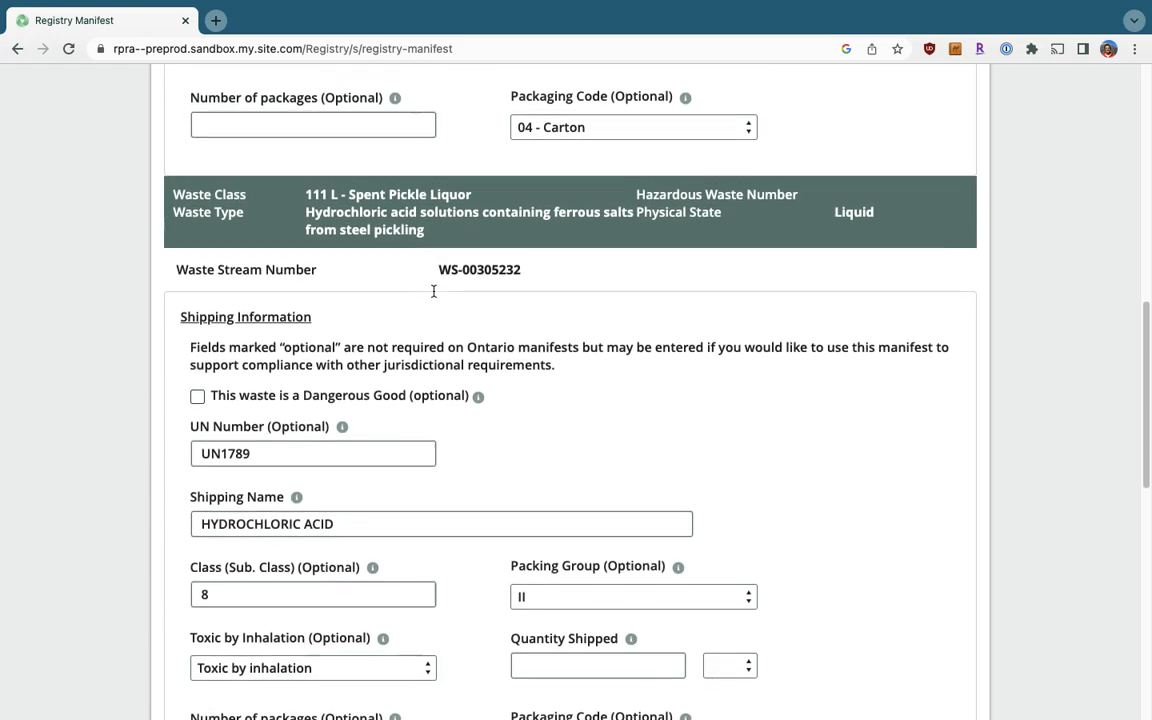
scroll(433, 295, "up", 4)
scroll(433, 295, "up", 5)
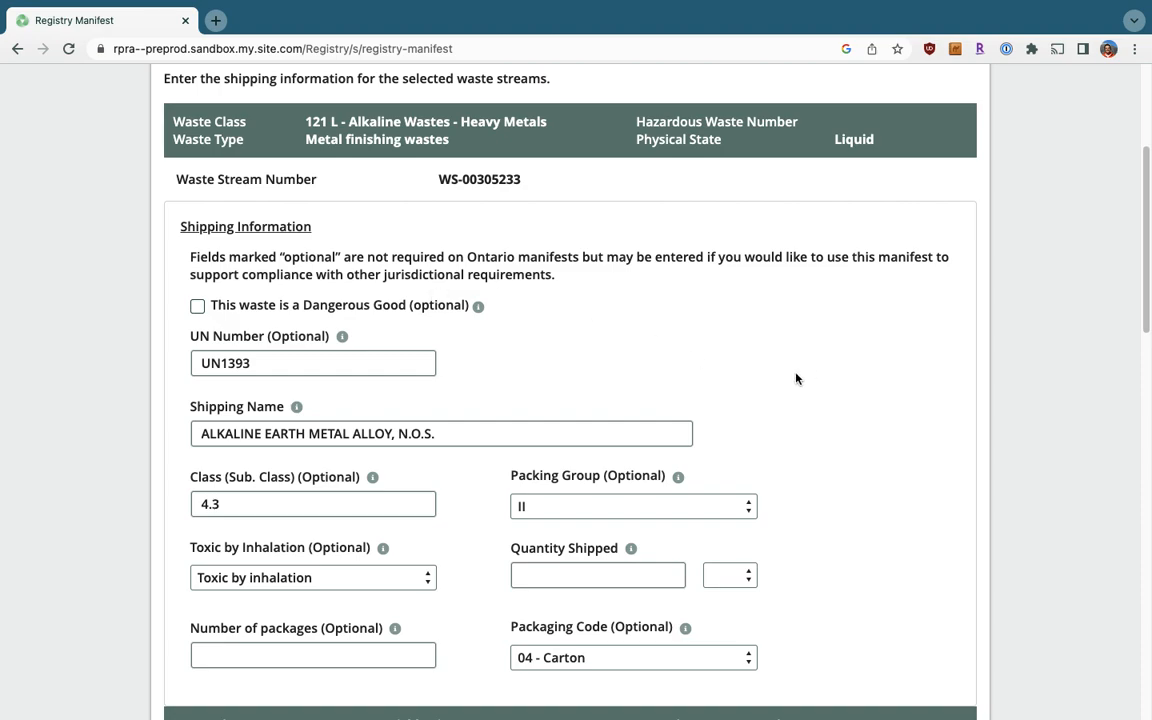
scroll(797, 378, "down", 3)
scroll(797, 378, "down", 7)
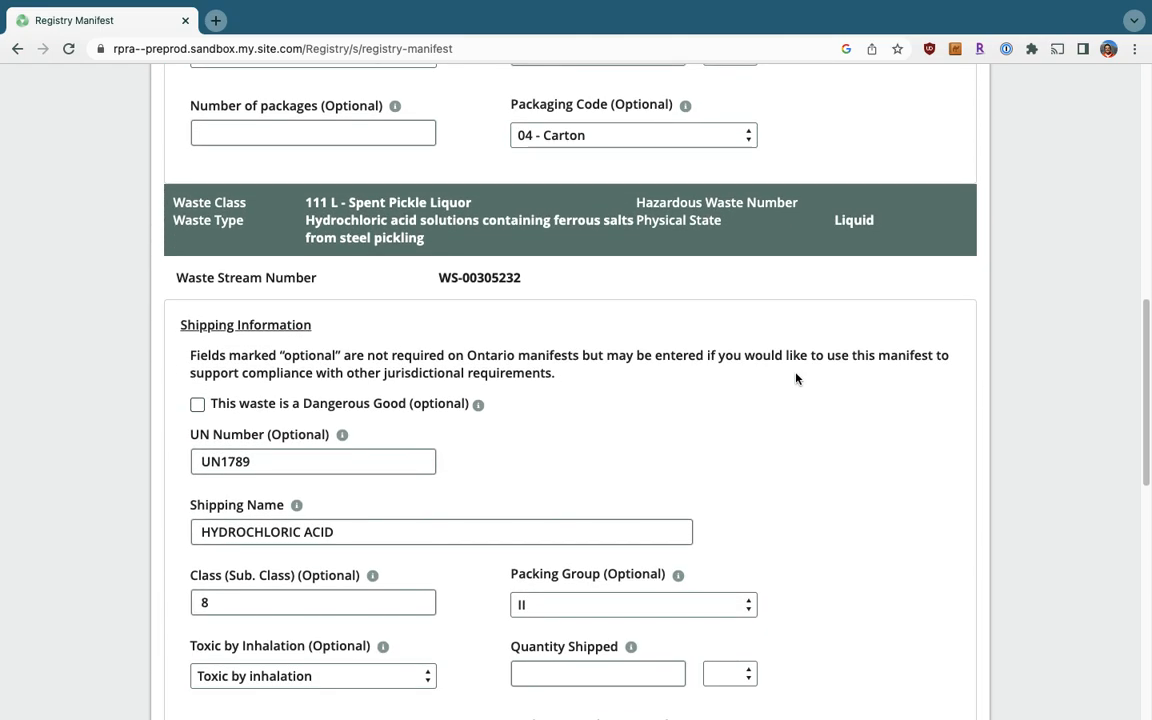
scroll(797, 378, "down", 5)
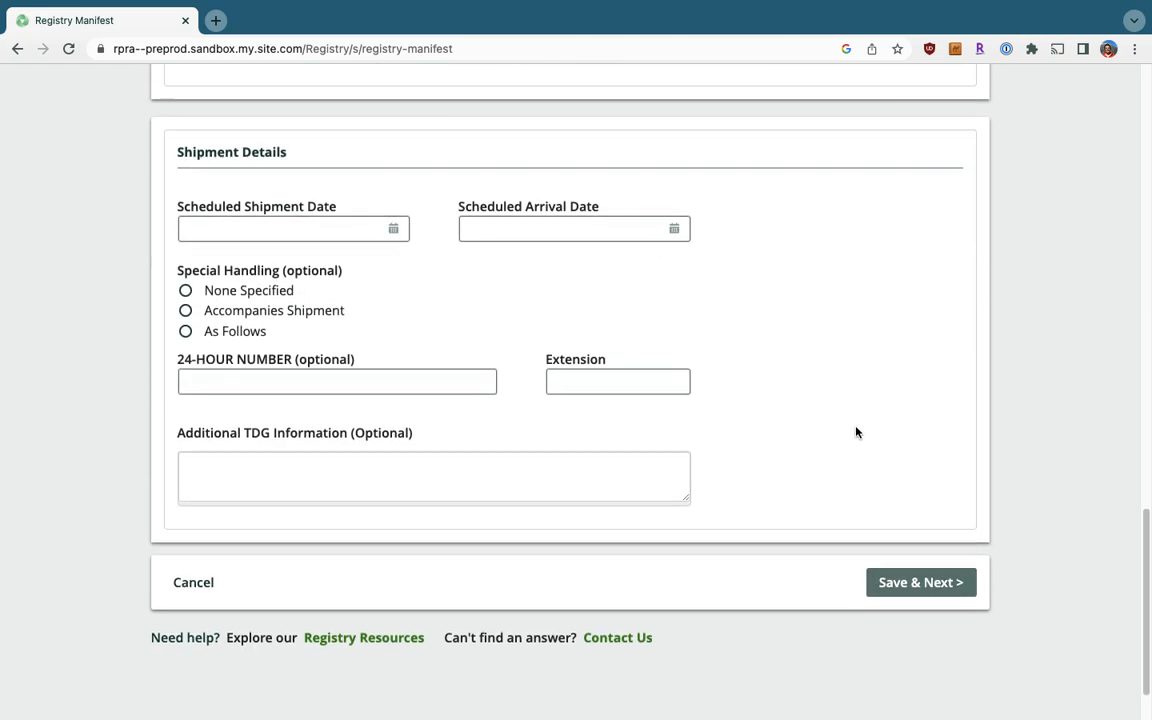
Enter 400 L as the quantity shipped for Alkaline Wastes (WS-00305233).
left_click(915, 613)
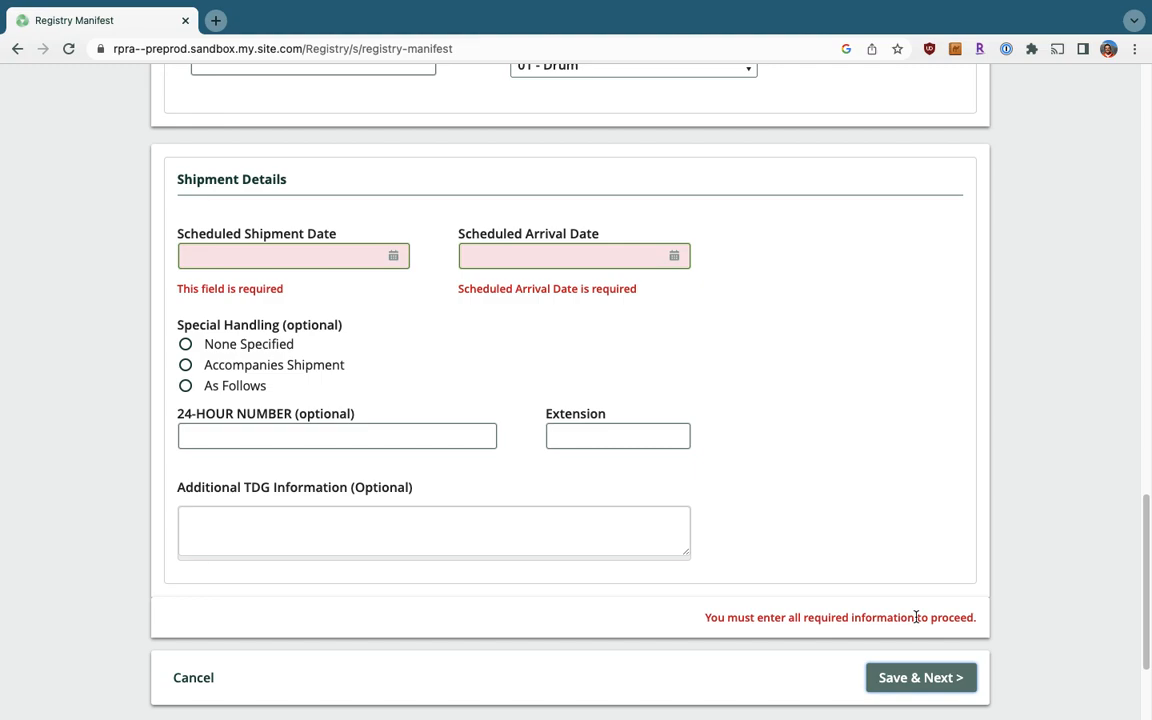
scroll(717, 388, "up", 1)
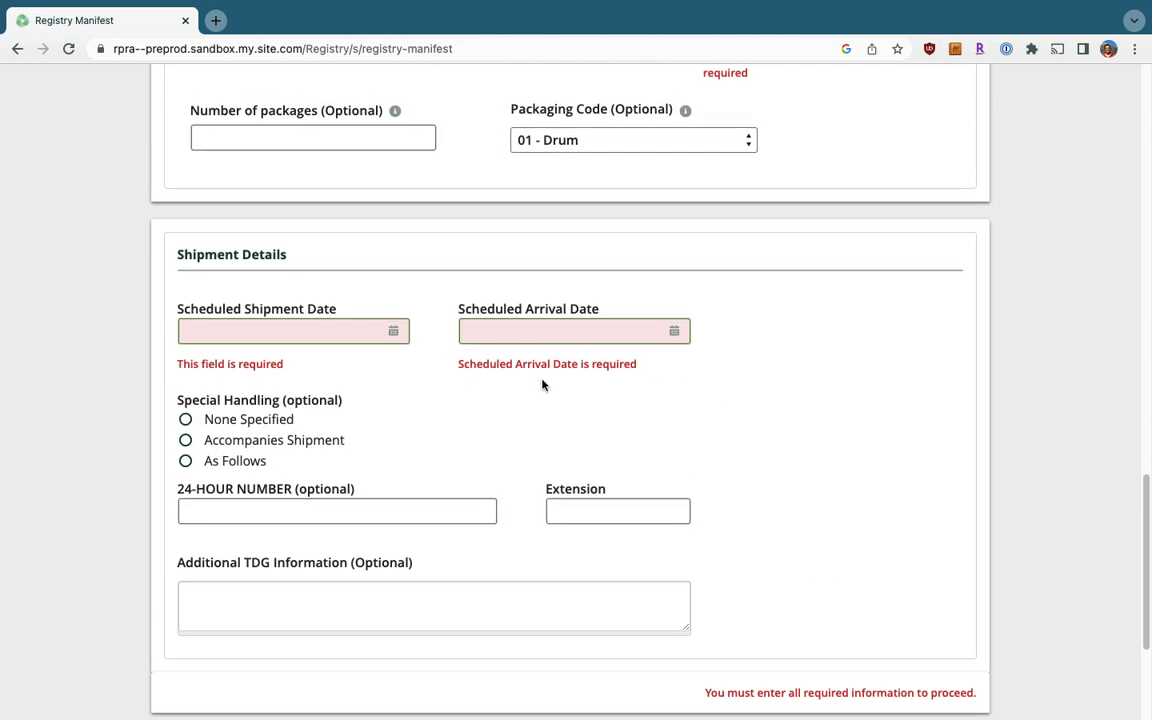
scroll(638, 284, "up", 4)
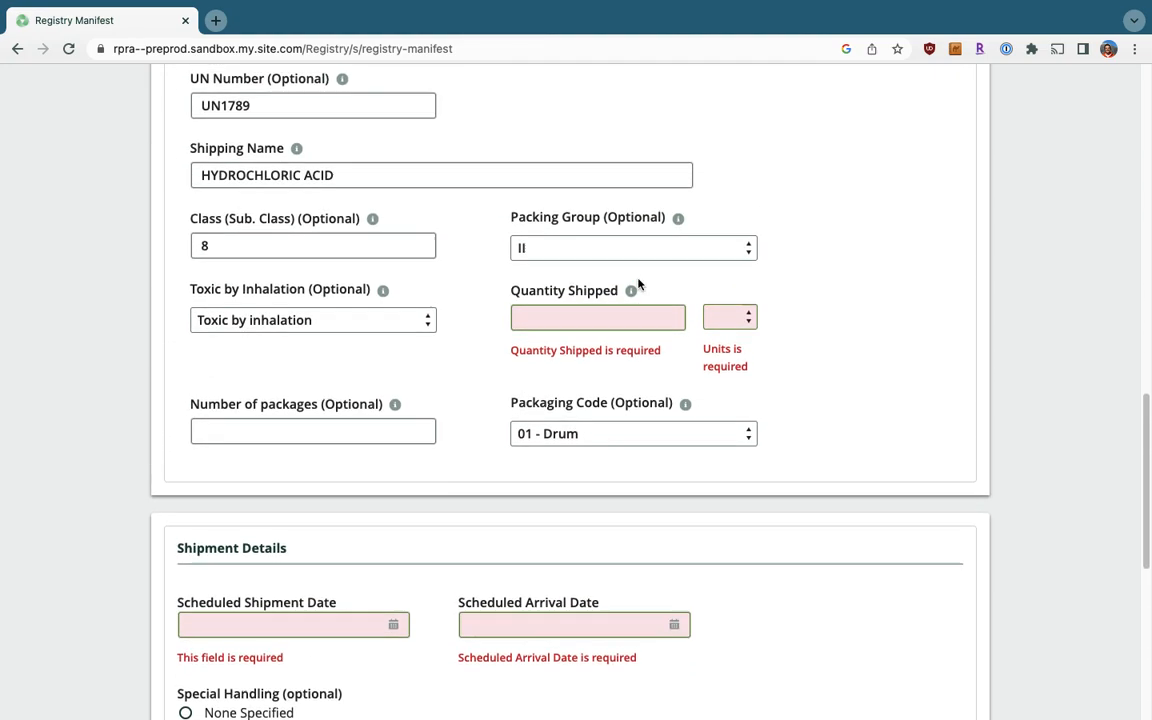
scroll(638, 284, "up", 7)
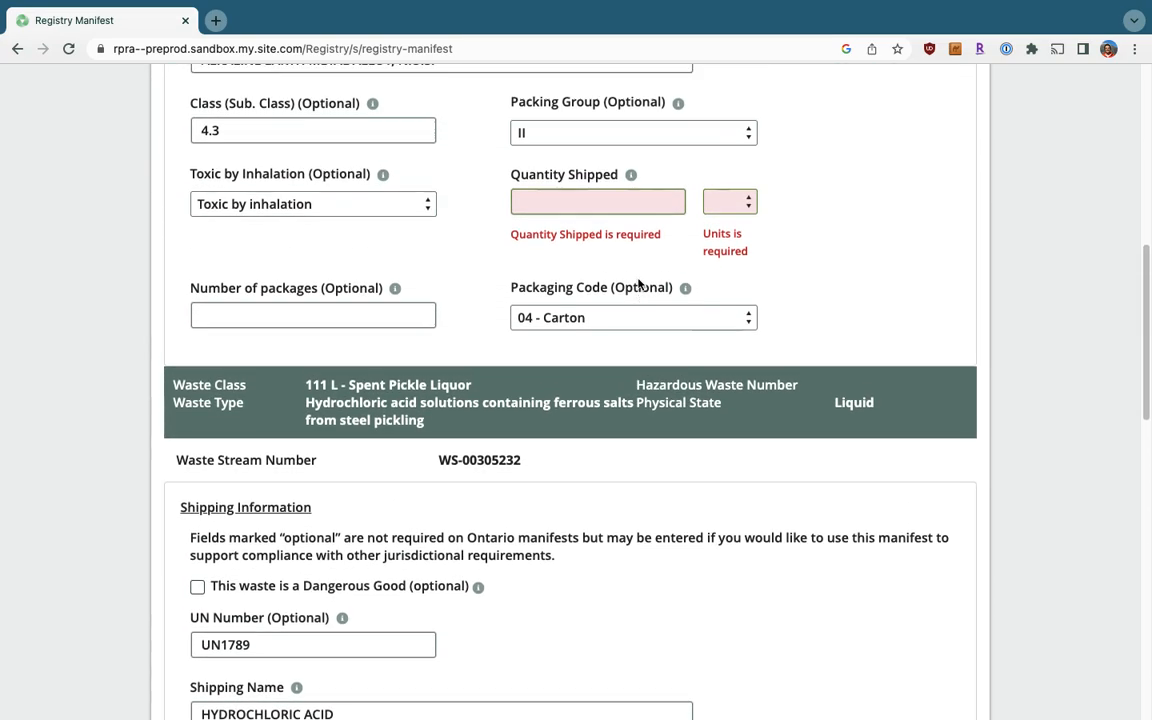
scroll(638, 284, "up", 5)
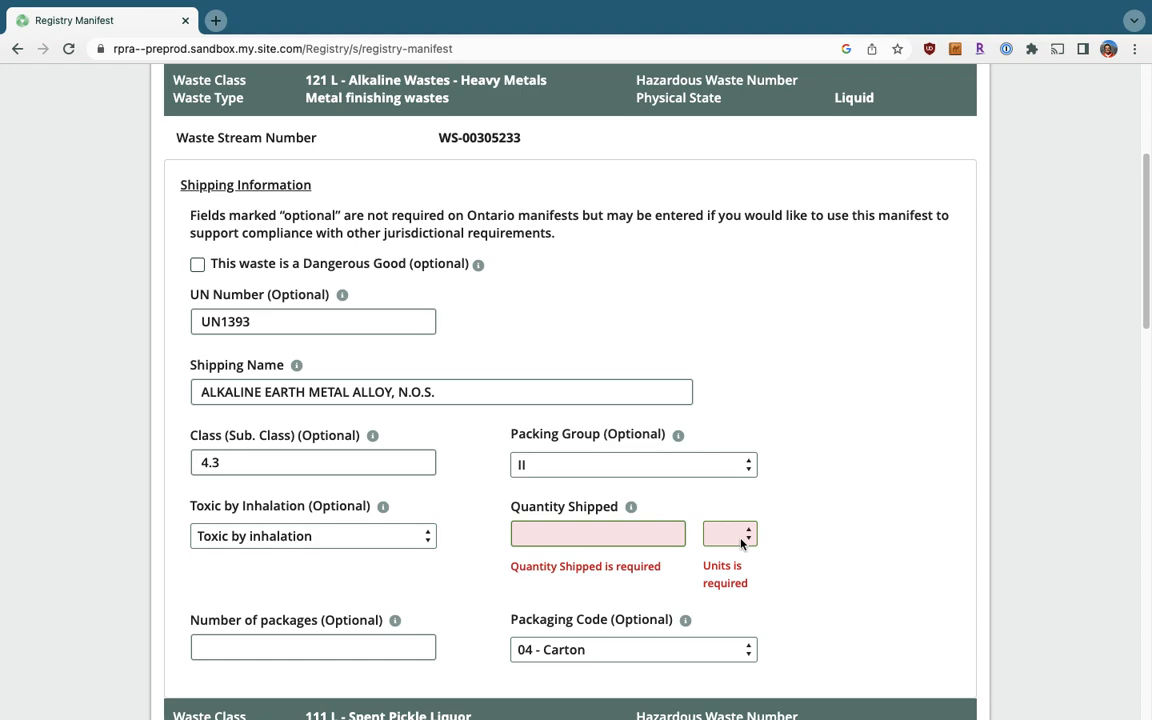
left_click(600, 533)
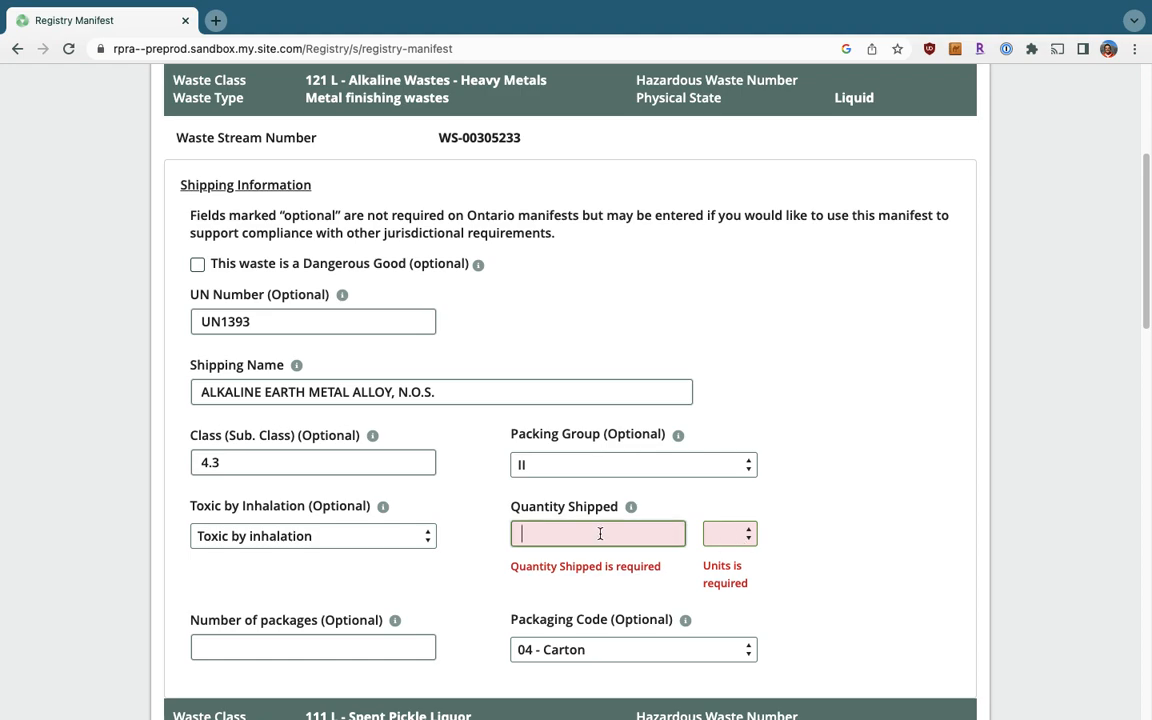
type("400")
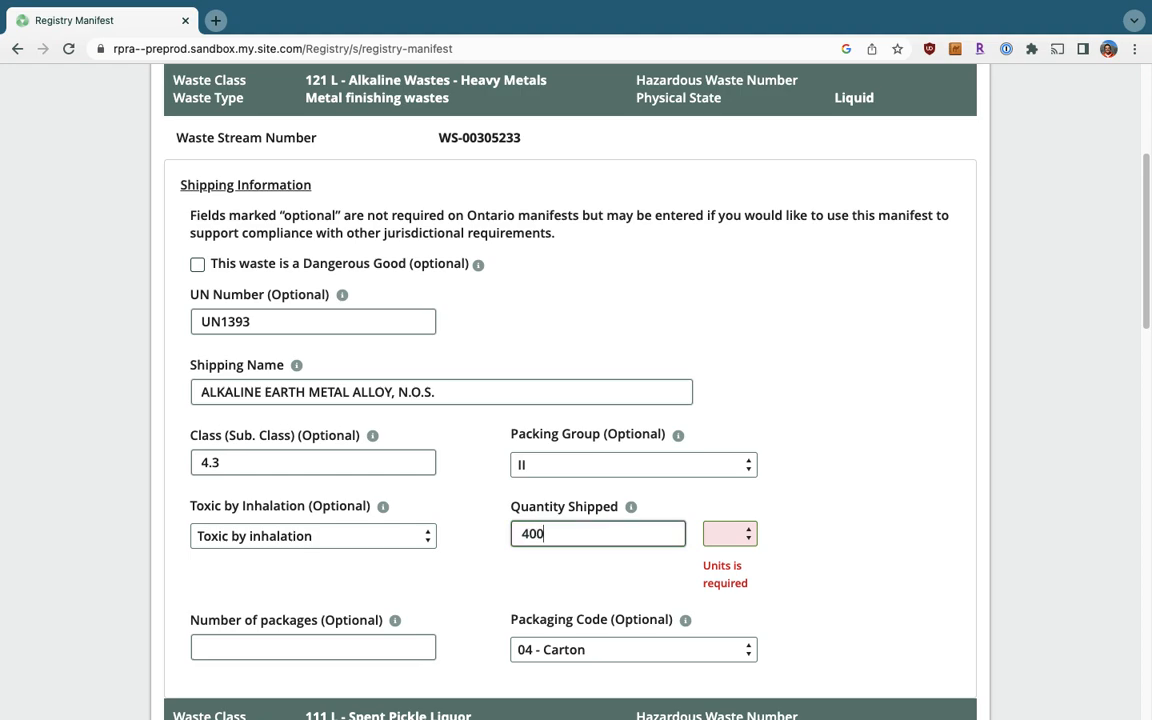
left_click(723, 535)
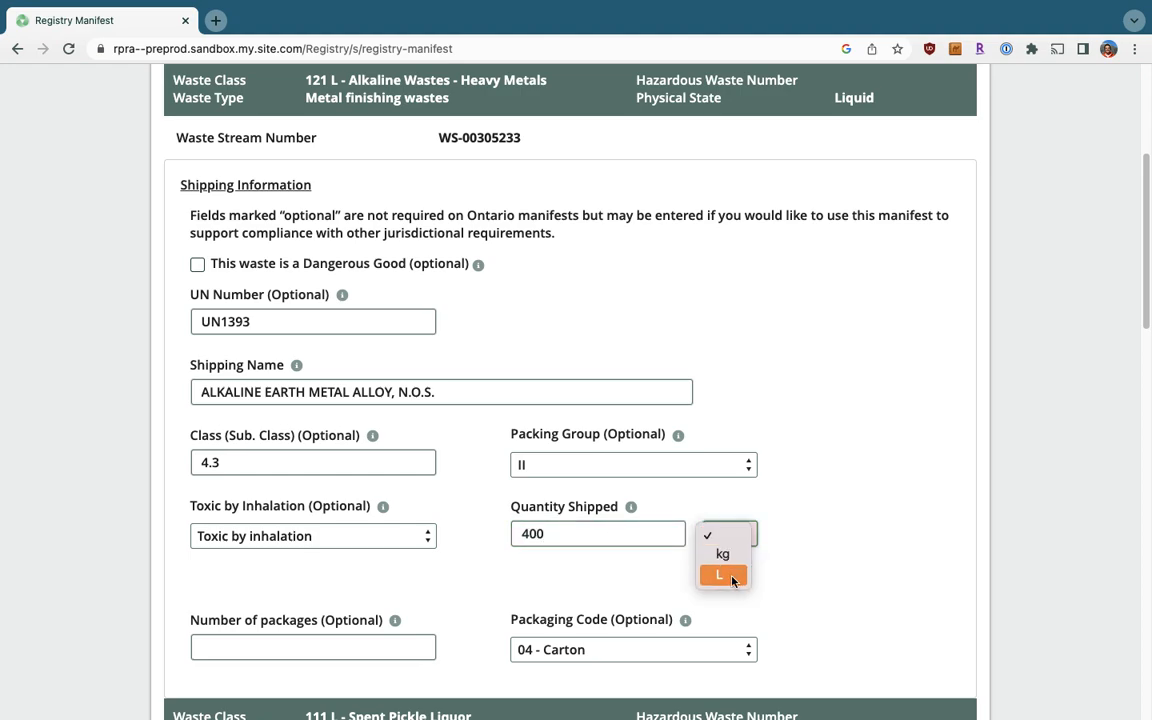
left_click(732, 577)
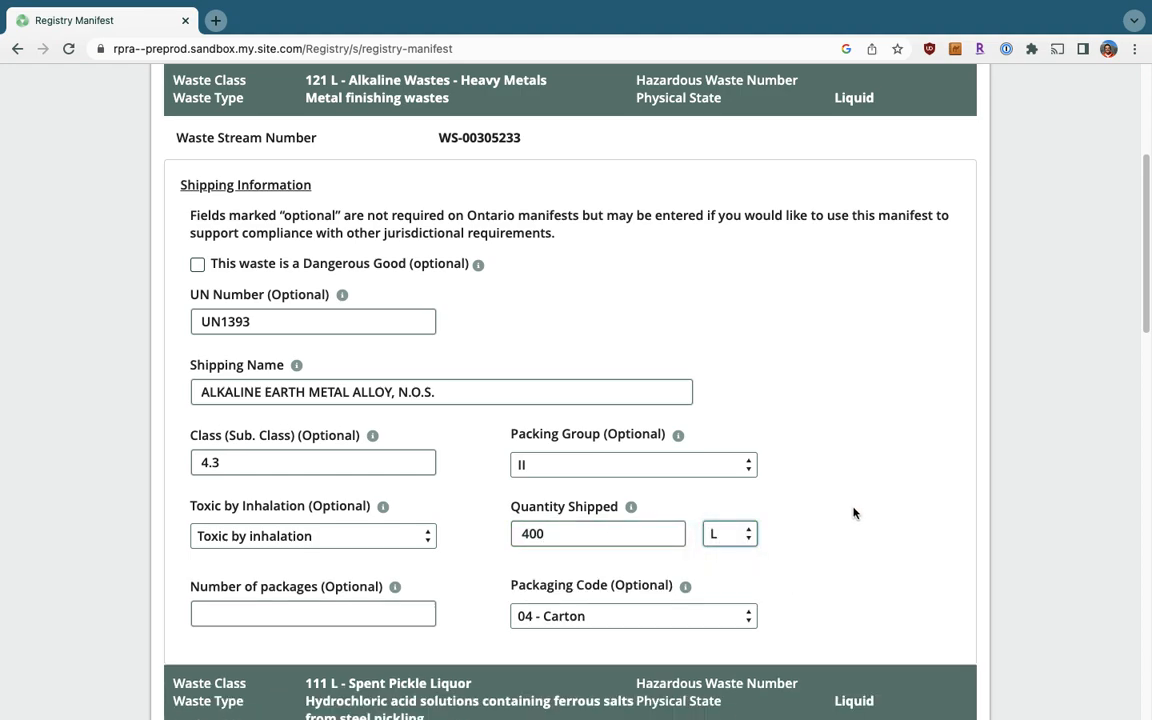
Enter 100 L as the quantity shipped for Spent Pickle Liquor (WS-00305232).
scroll(853, 513, "down", 5)
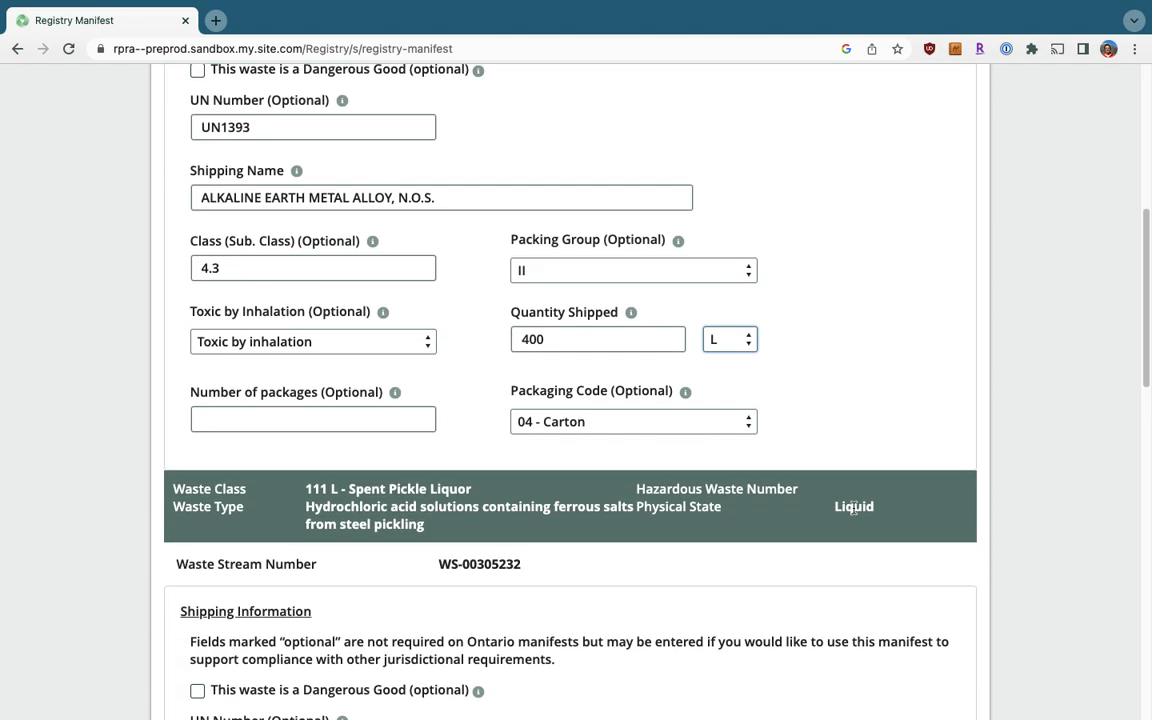
scroll(853, 513, "down", 2)
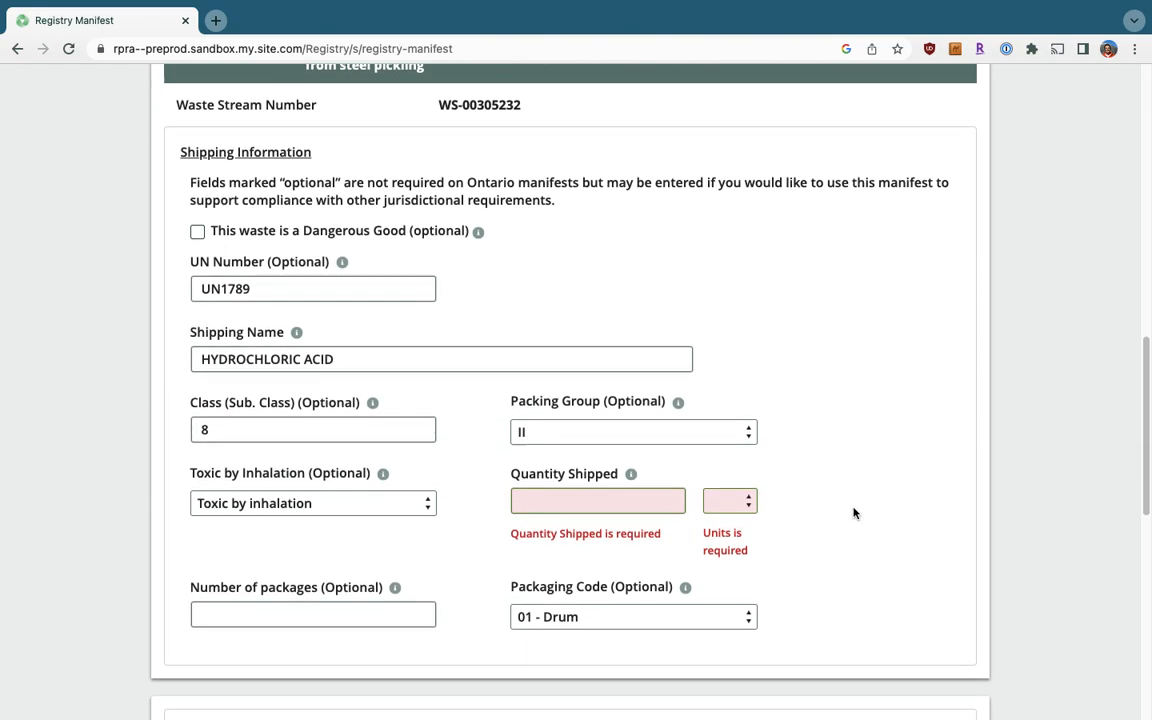
left_click(617, 503)
type("100")
left_click(724, 500)
left_click(724, 543)
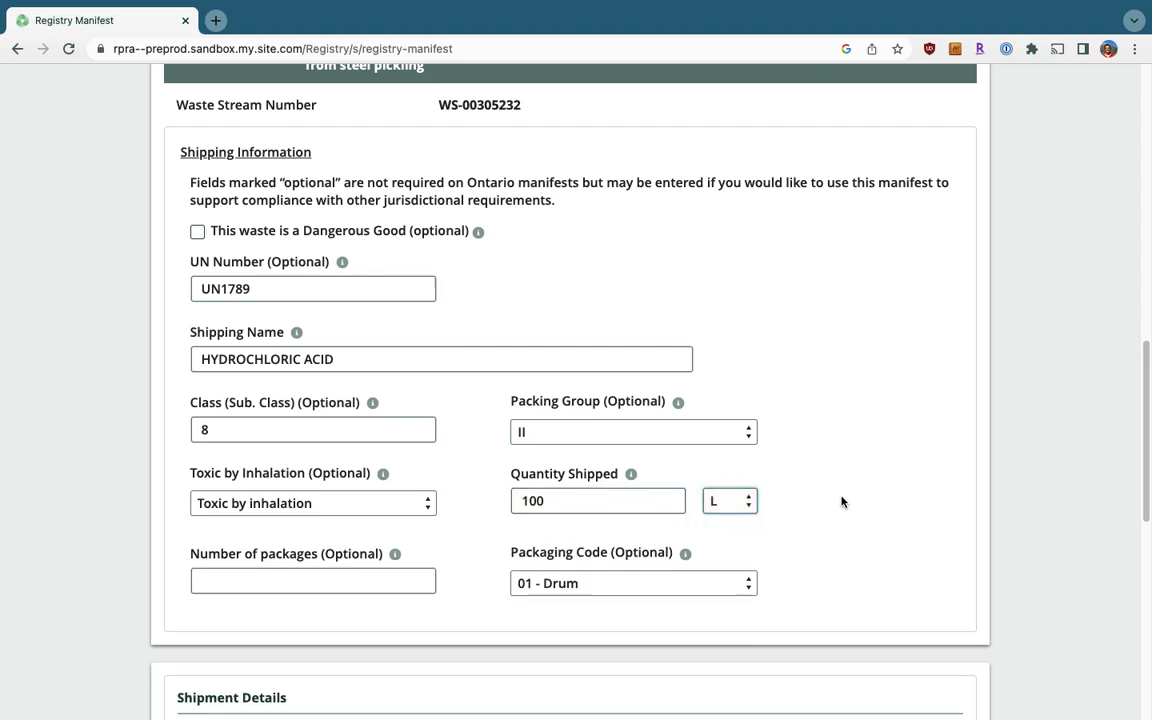
scroll(841, 502, "down", 5)
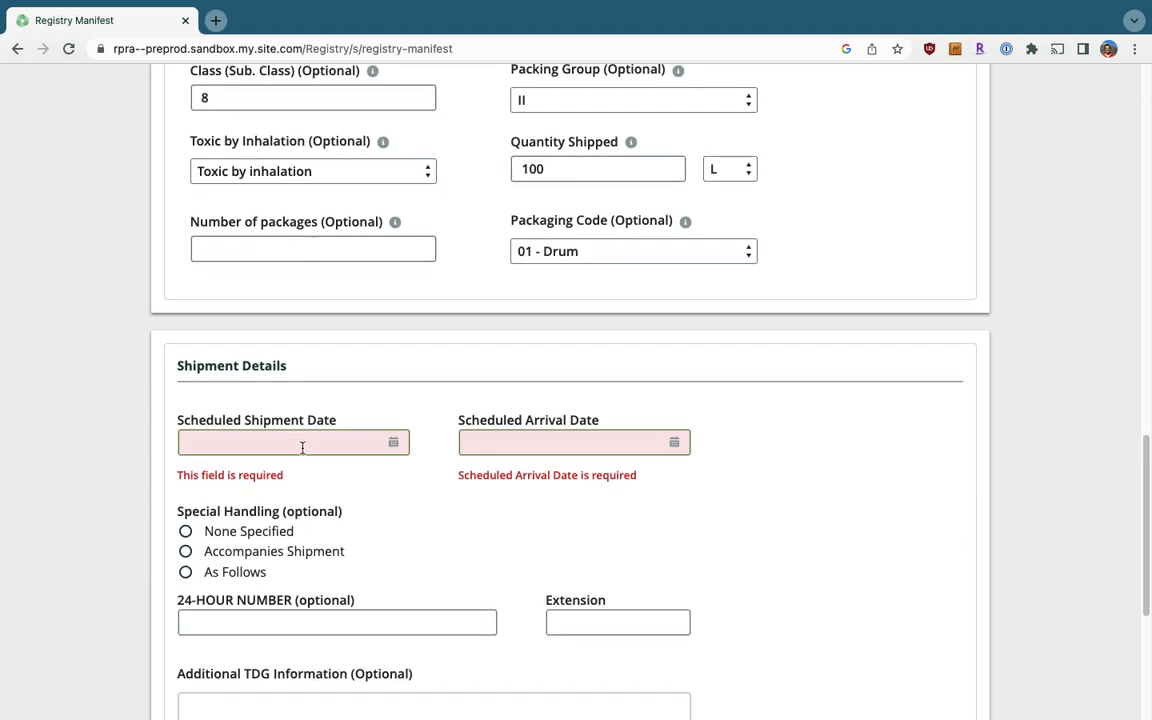
Set scheduled shipment date to 15-Feb-2023 and arrival date to 16-Feb-2023.
left_click(301, 447)
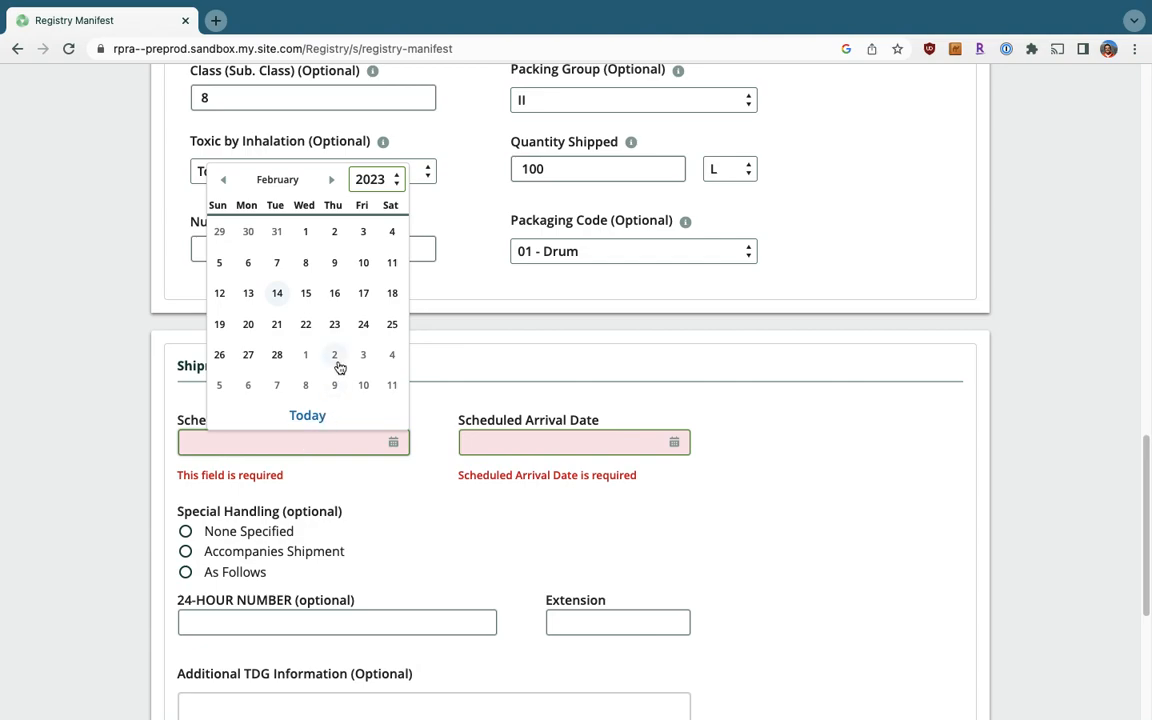
left_click(308, 299)
left_click(542, 438)
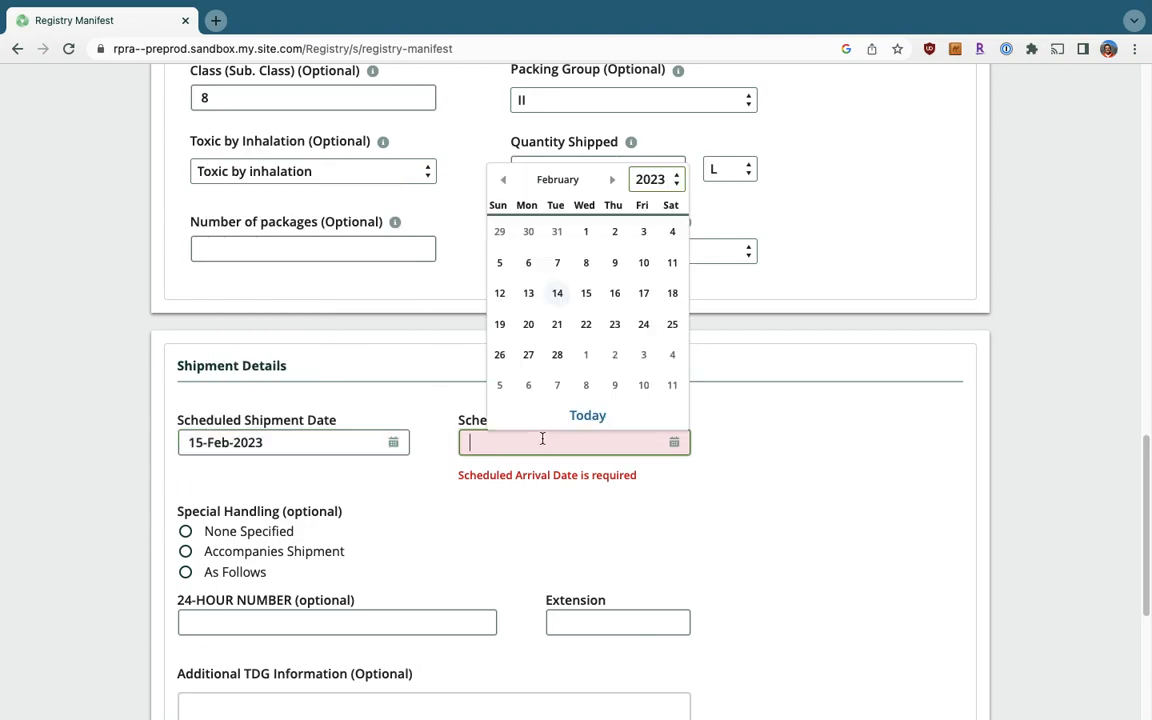
left_click(615, 294)
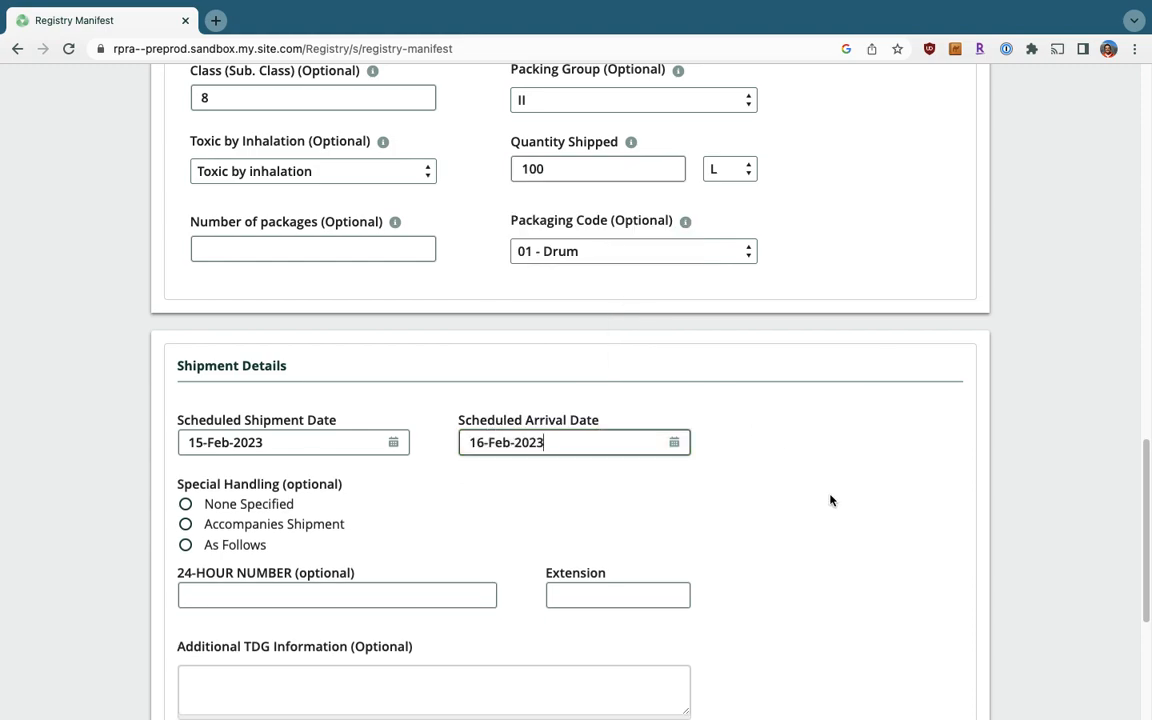
Add handling note 'Do not shake, must be transported upright', the 24-hour number, and save.
scroll(830, 500, "down", 2)
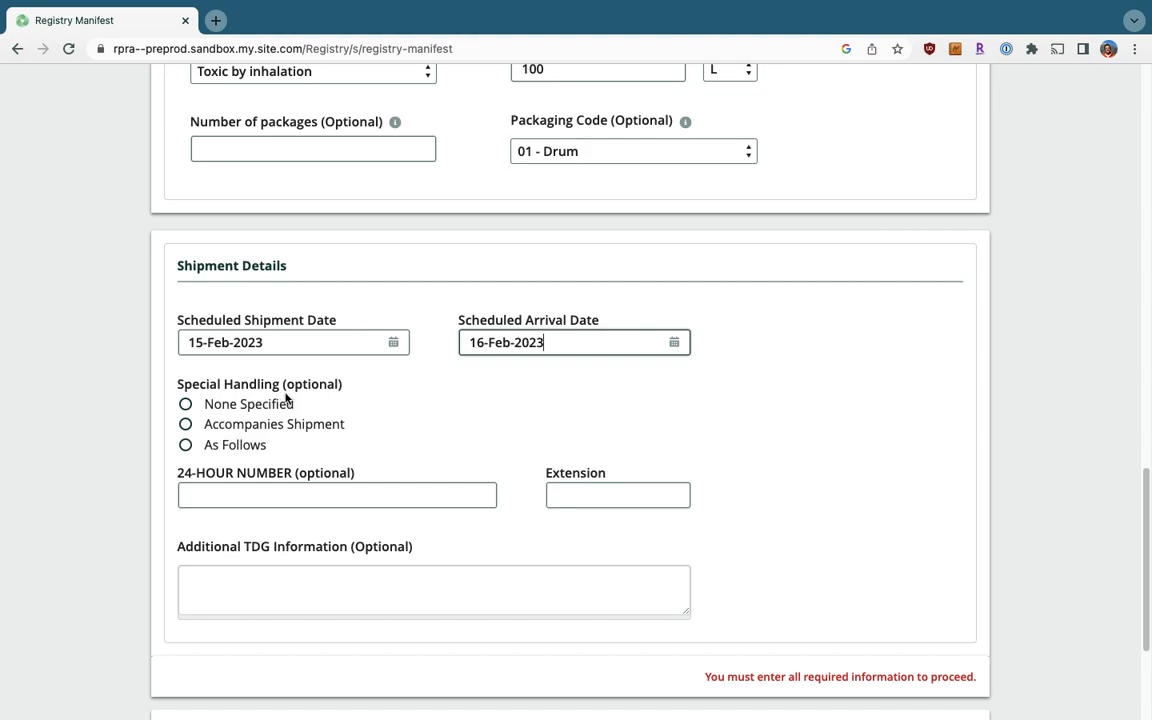
left_click(186, 445)
scroll(293, 460, "down", 1)
left_click(287, 464)
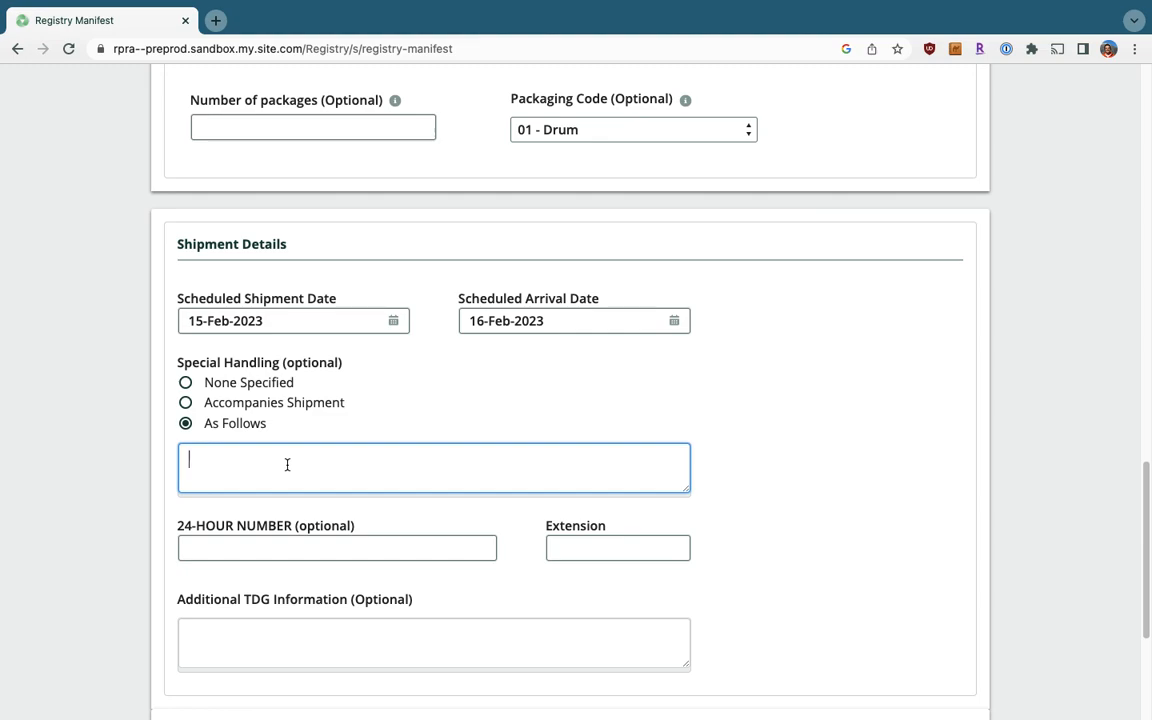
type("Do not shake, must be transported upright")
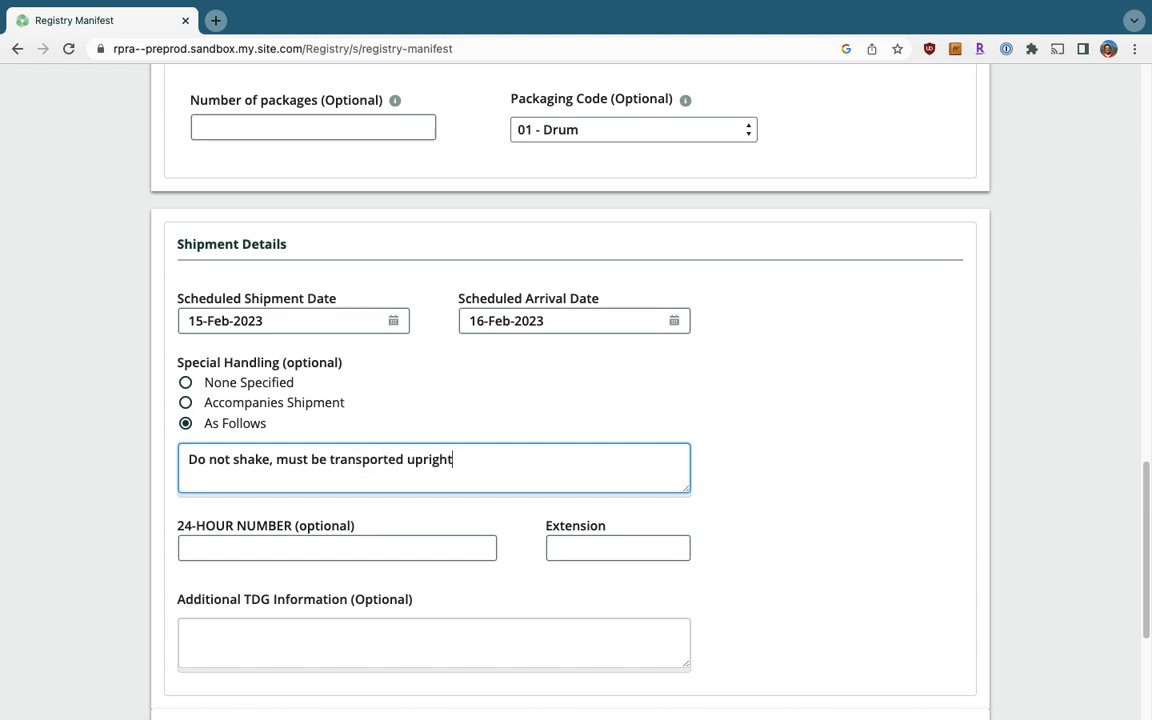
left_click(278, 557)
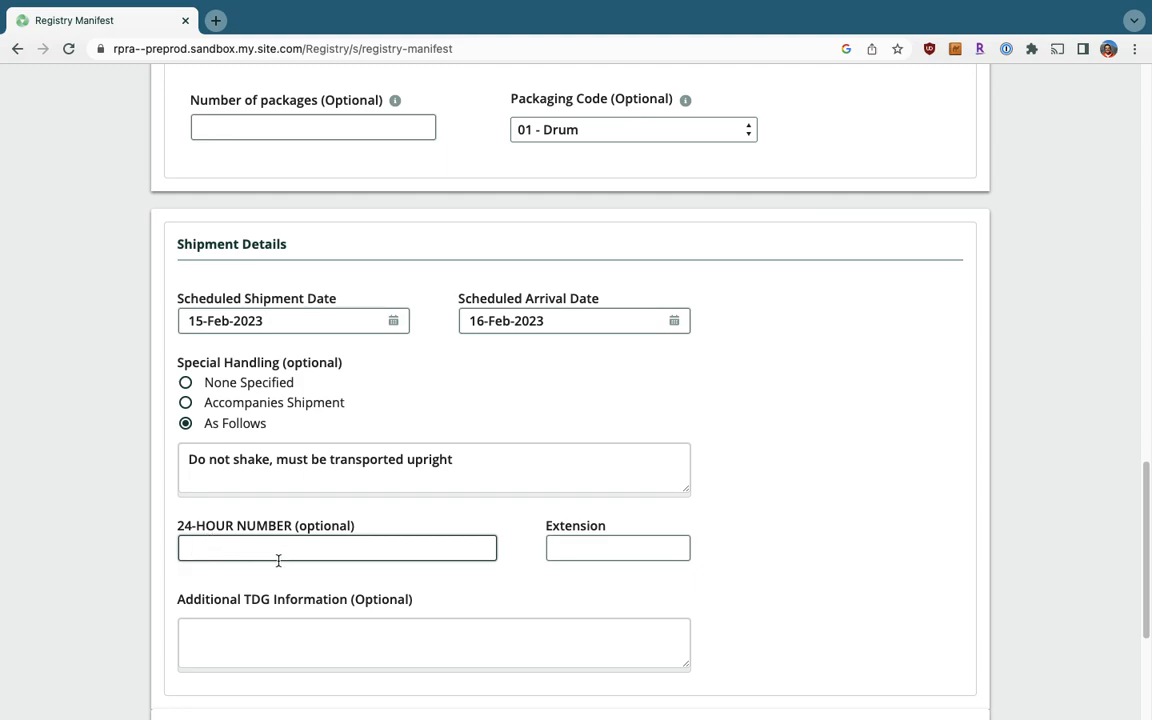
scroll(622, 570, "down", 1)
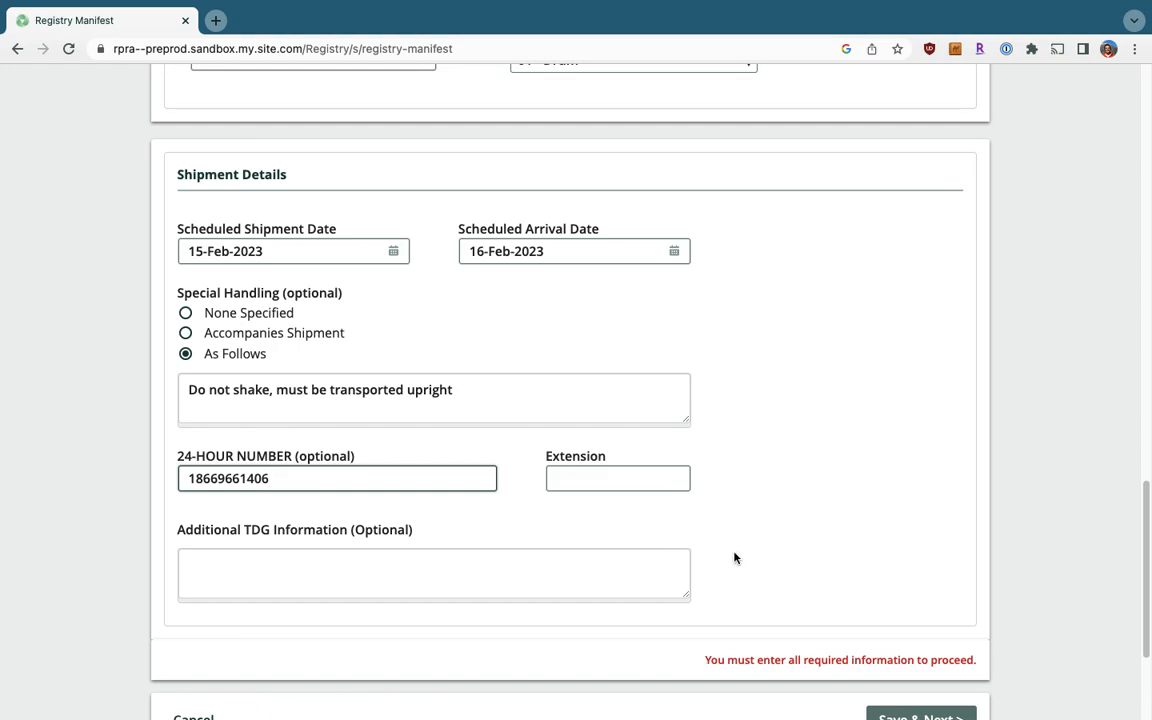
scroll(760, 570, "down", 1)
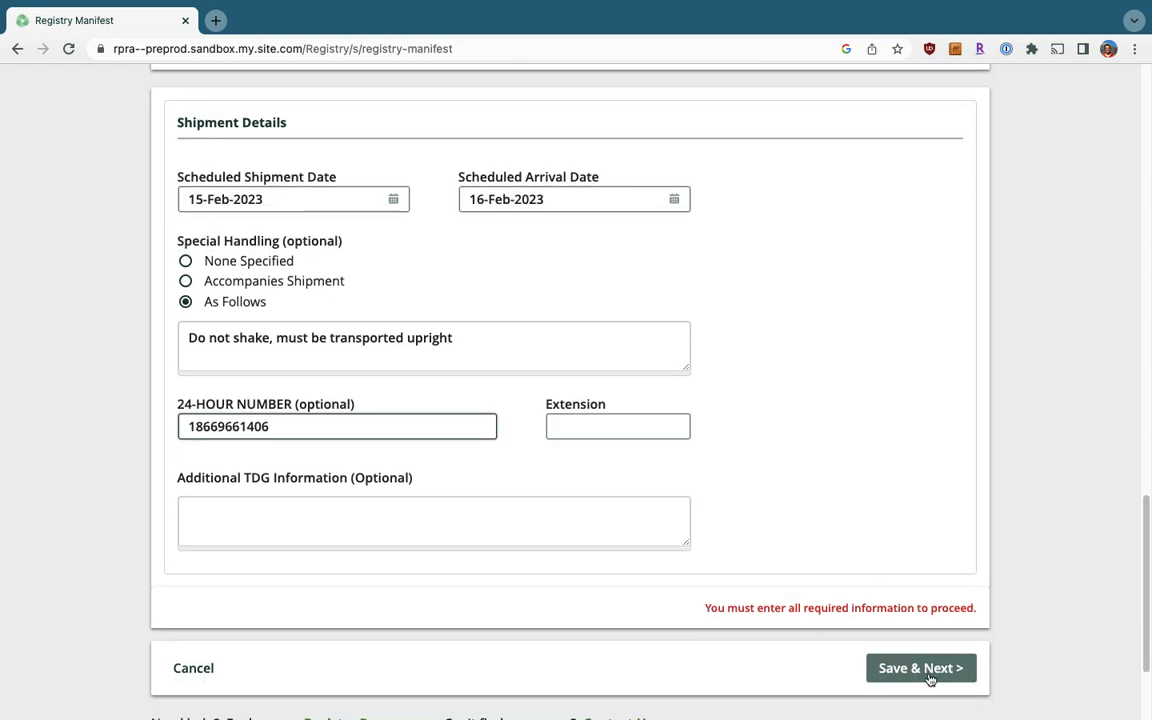
left_click(929, 677)
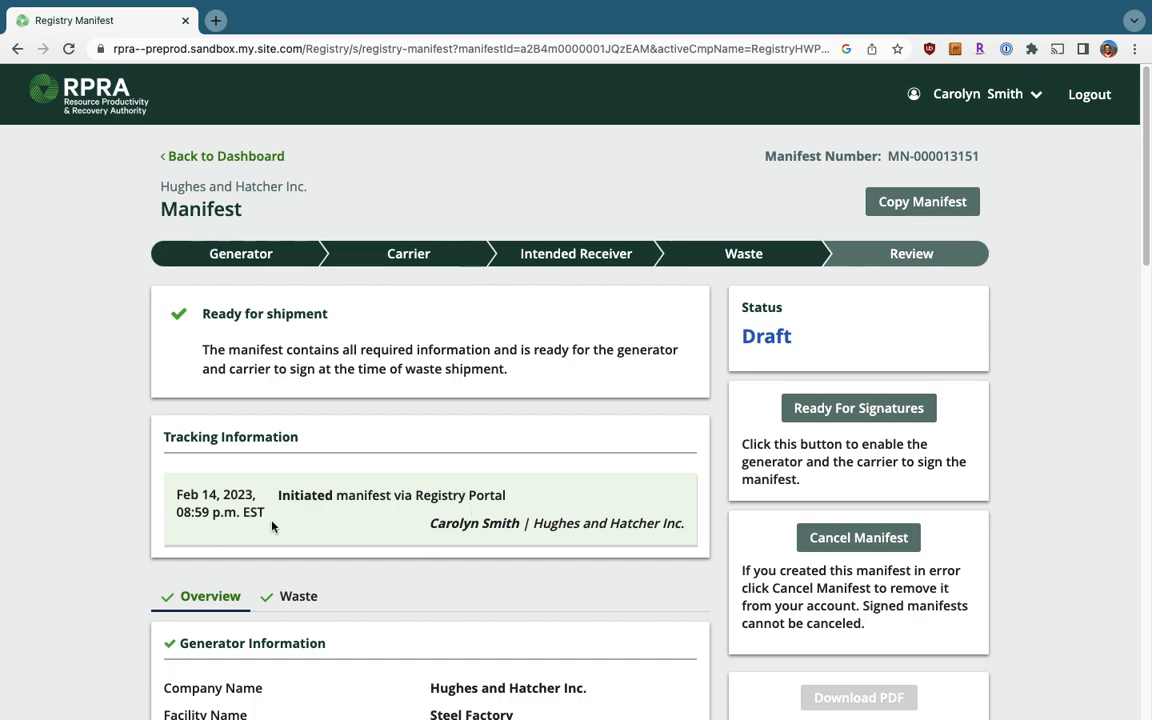
Scroll through the review Overview's generator, carrier and receiver sections.
scroll(272, 526, "down", 2)
scroll(272, 526, "down", 3)
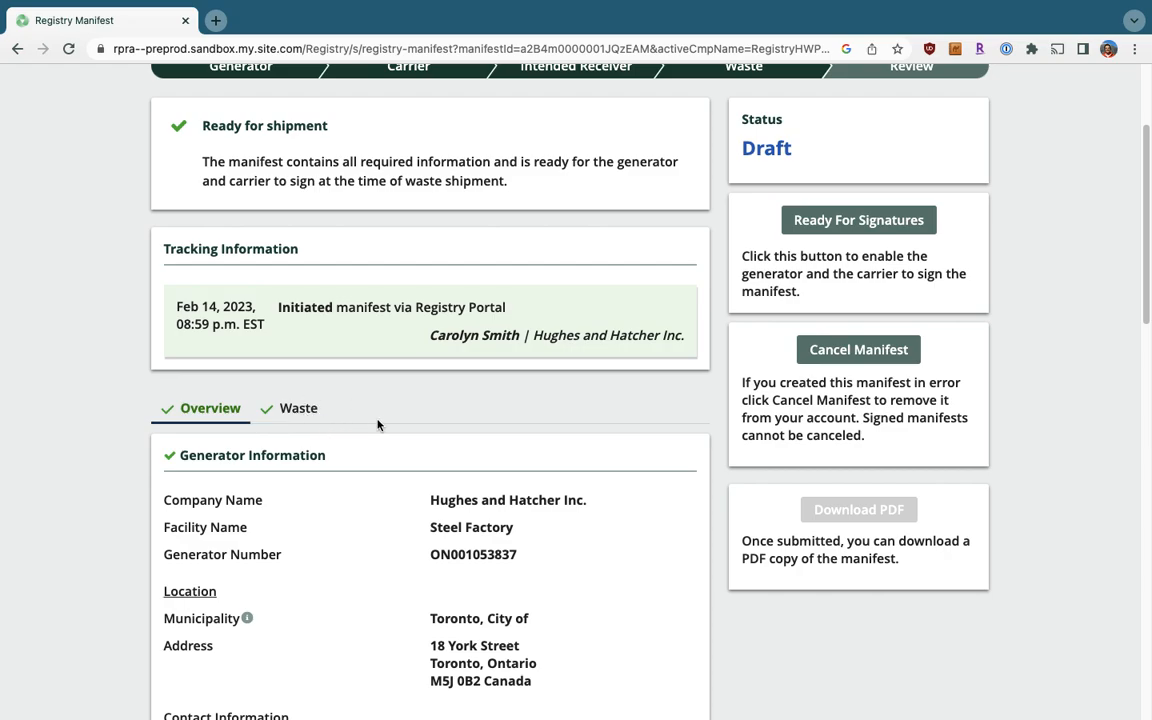
scroll(363, 448, "down", 1)
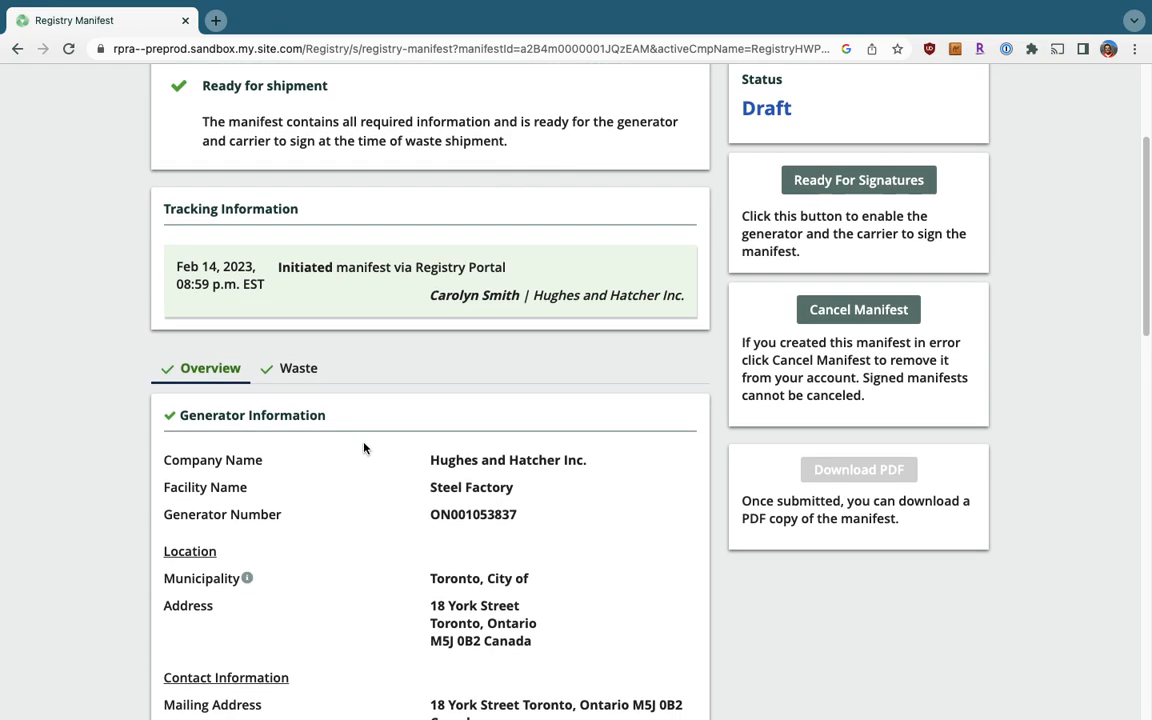
scroll(363, 448, "down", 3)
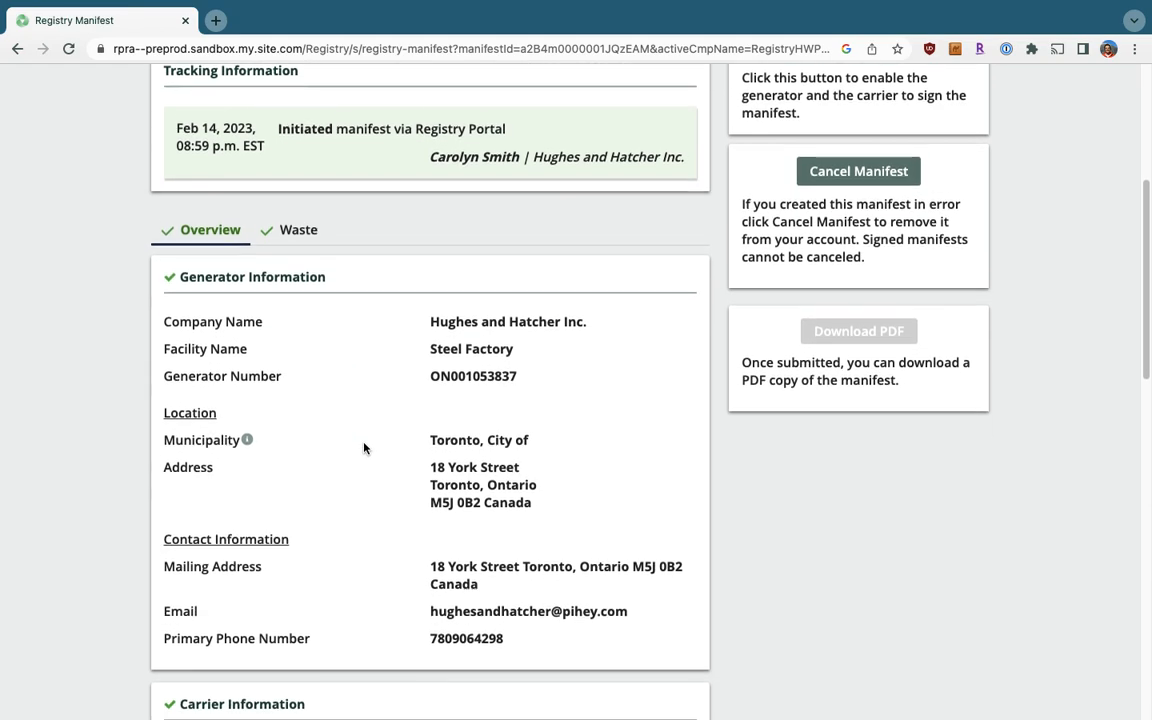
scroll(364, 448, "down", 7)
scroll(364, 448, "down", 5)
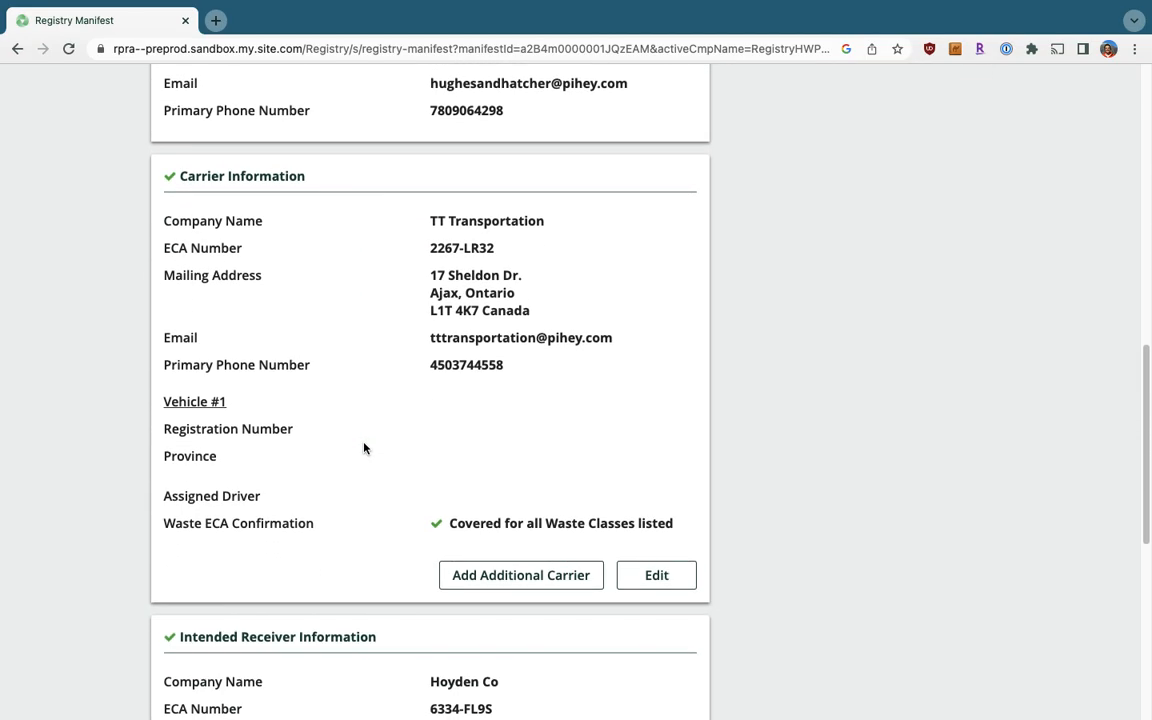
scroll(364, 448, "down", 3)
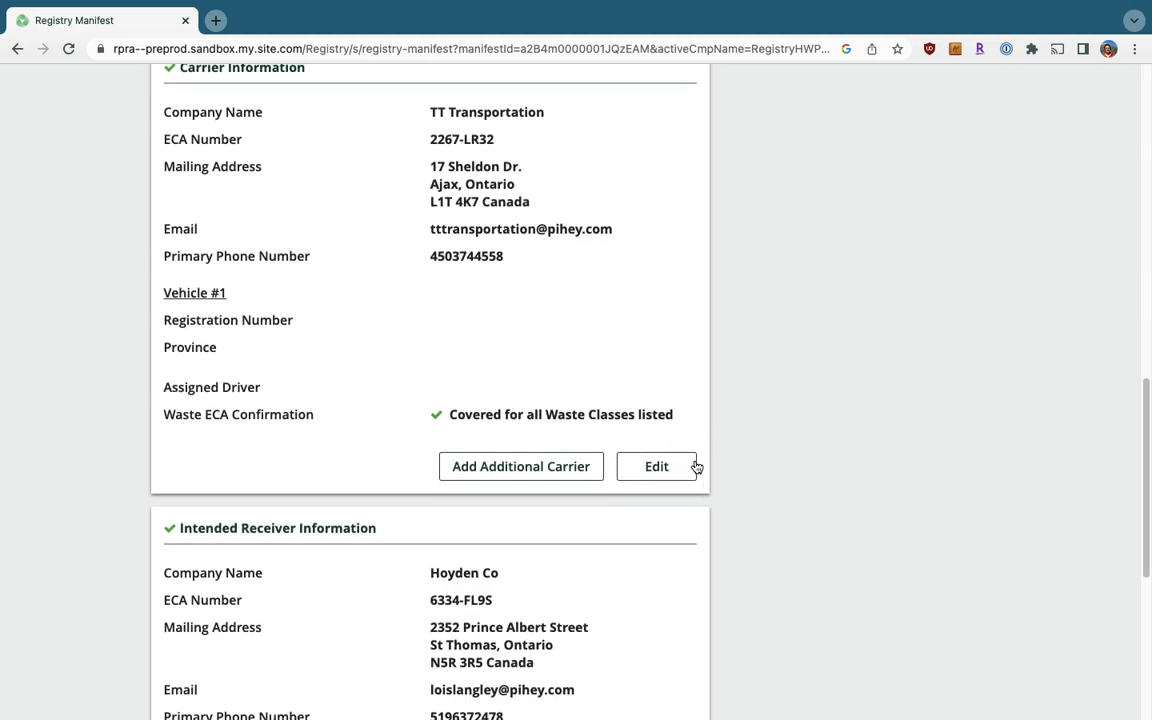
scroll(670, 500, "down", 1)
scroll(675, 515, "down", 3)
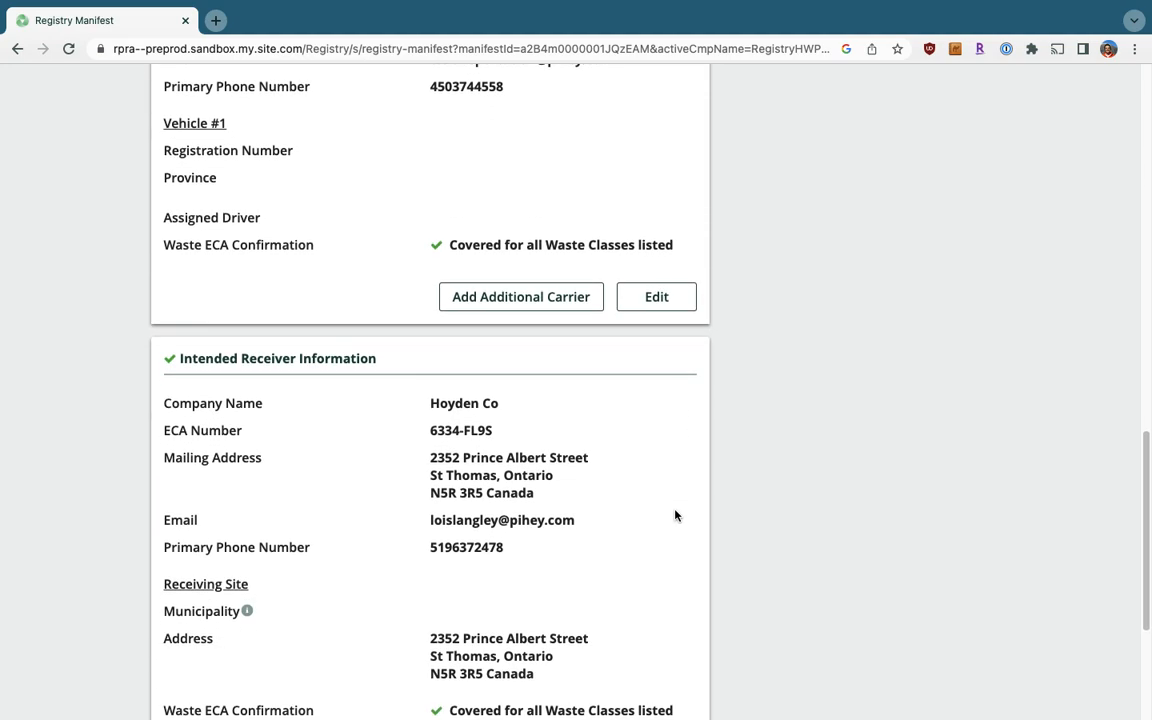
scroll(675, 515, "down", 3)
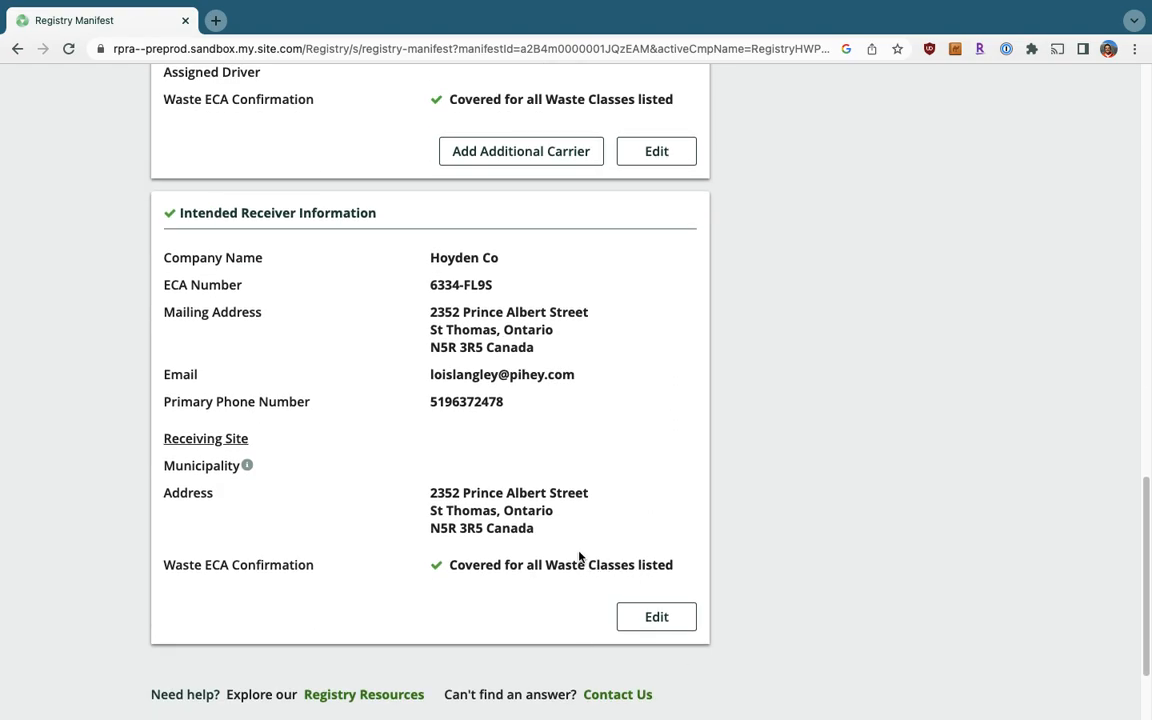
scroll(578, 556, "up", 10)
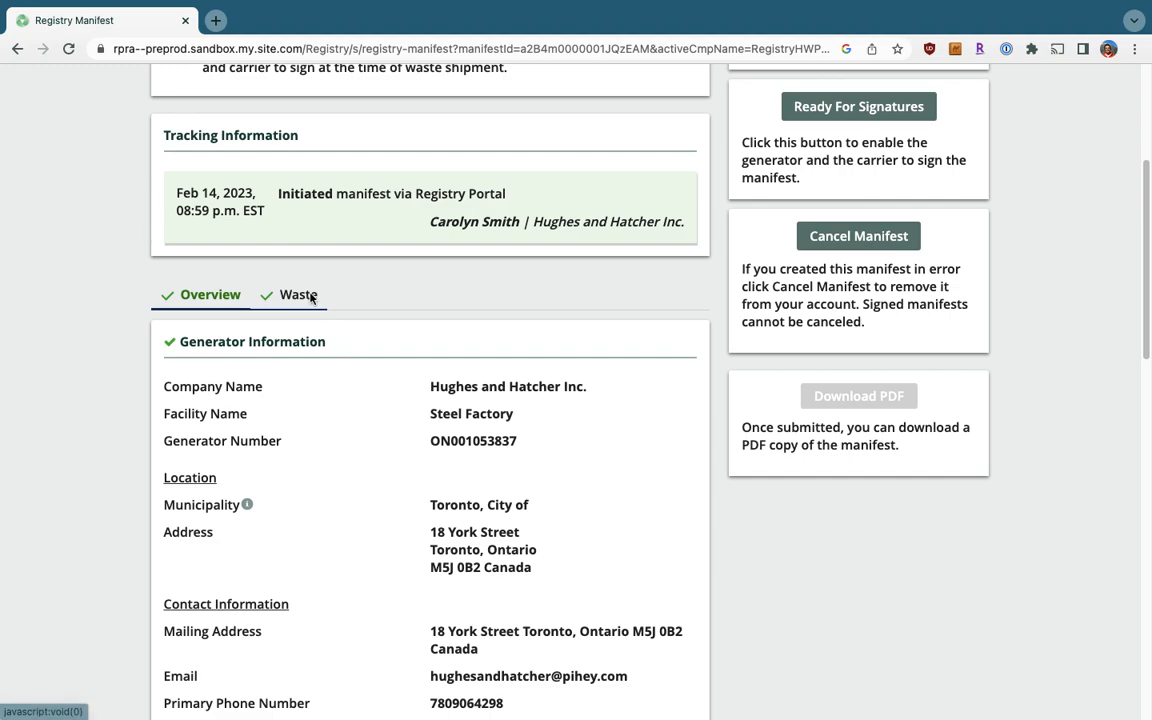
left_click(300, 295)
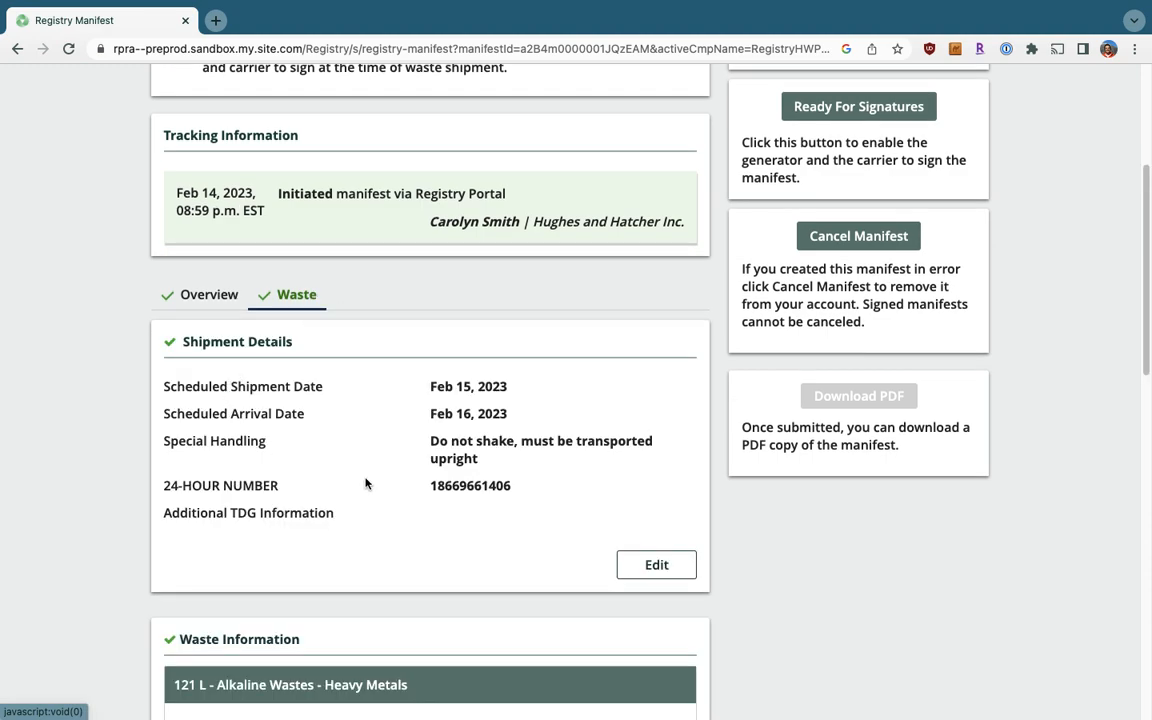
scroll(365, 483, "down", 2)
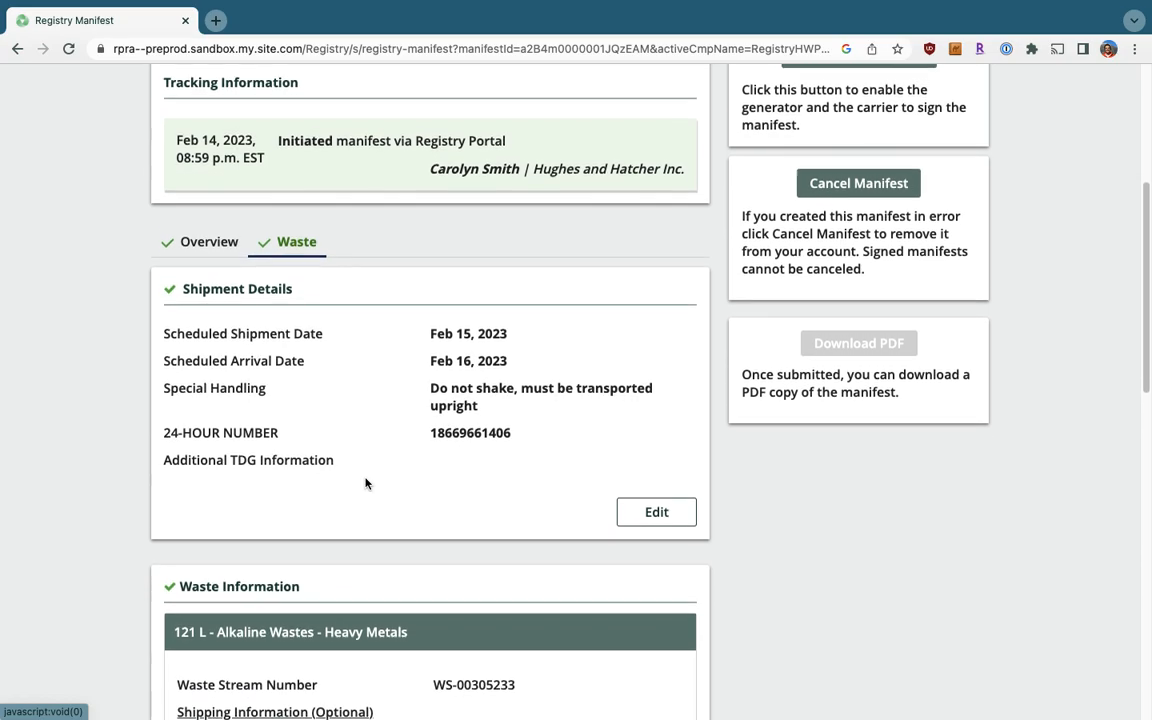
scroll(365, 483, "down", 6)
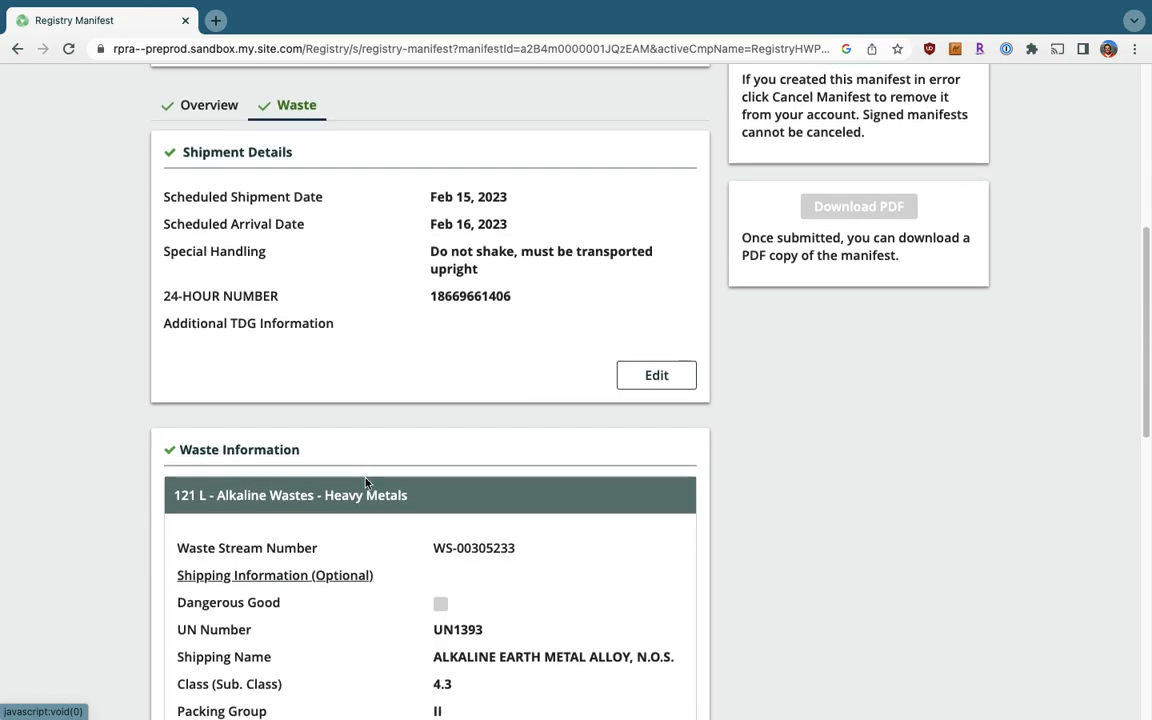
scroll(365, 483, "down", 1)
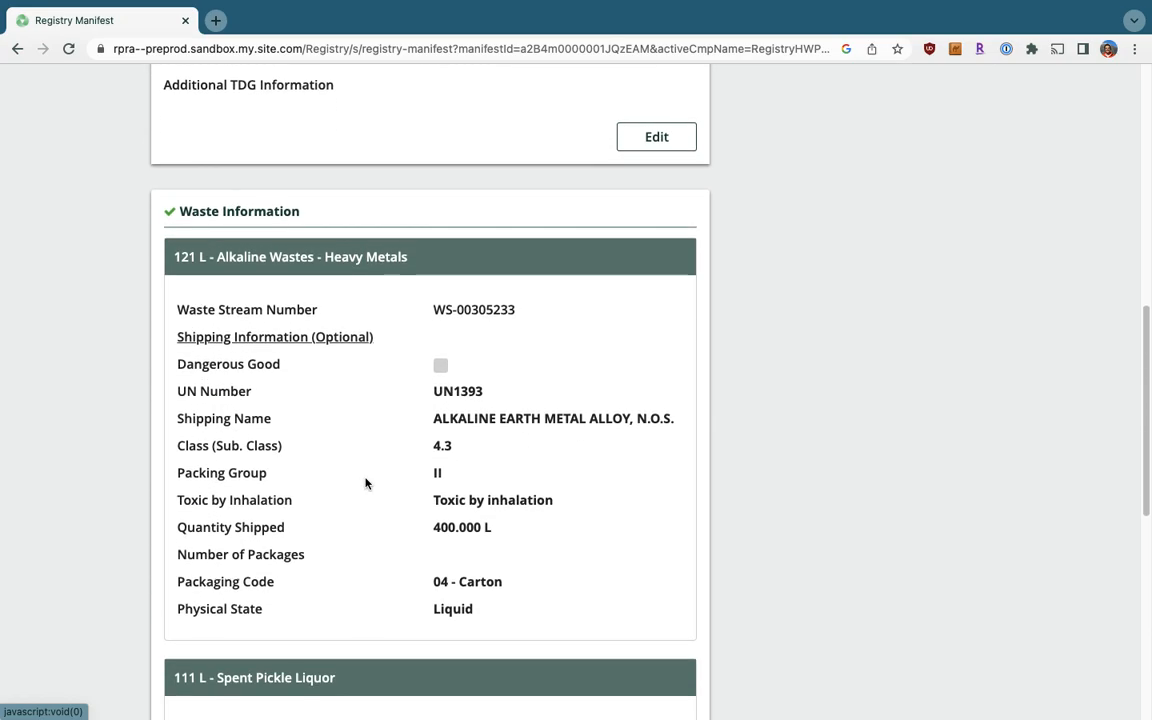
scroll(365, 483, "down", 2)
scroll(365, 483, "down", 7)
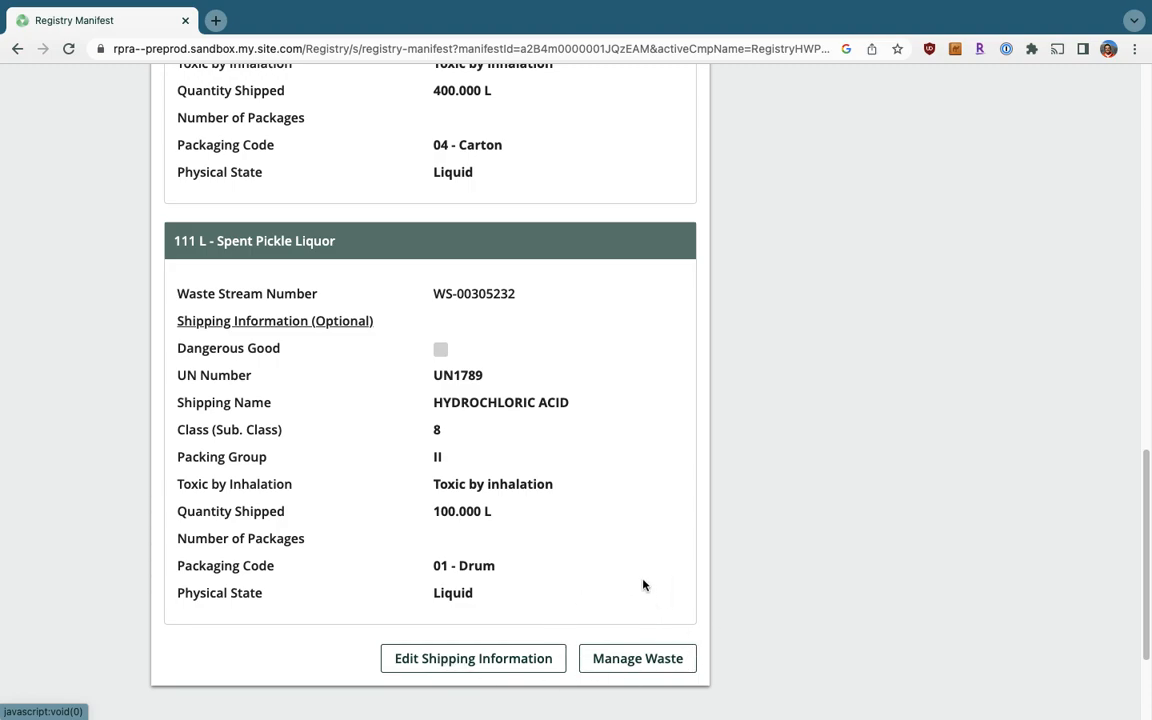
scroll(643, 585, "up", 18)
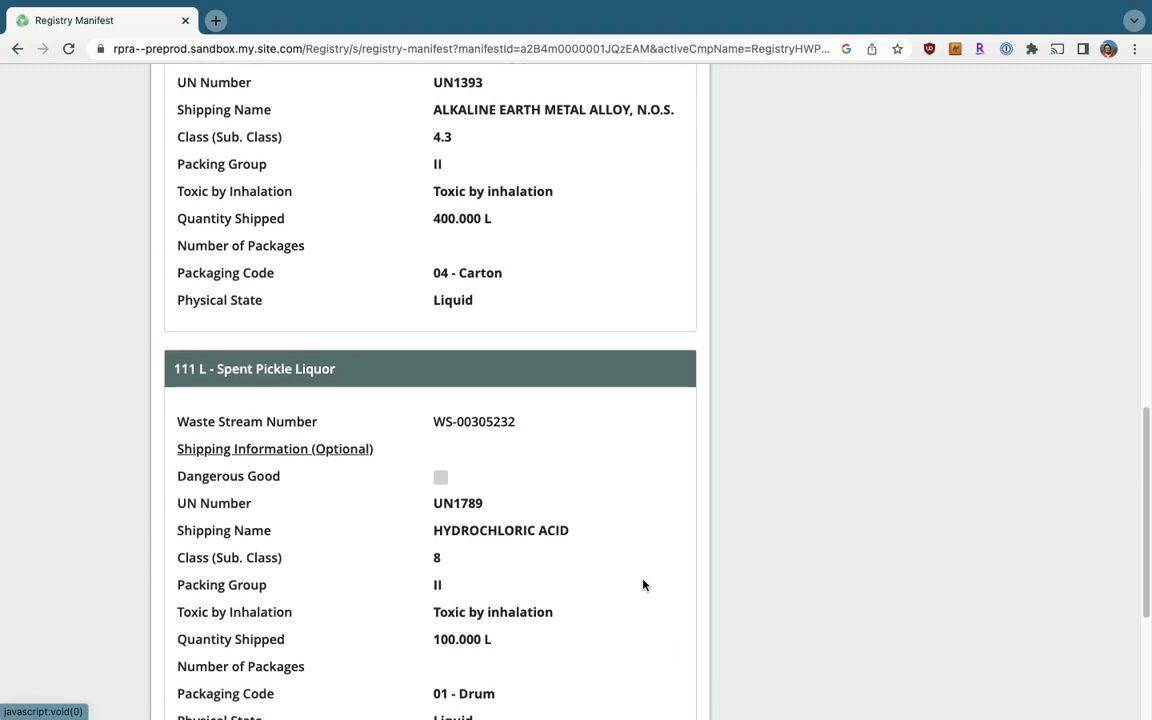
scroll(643, 585, "up", 5)
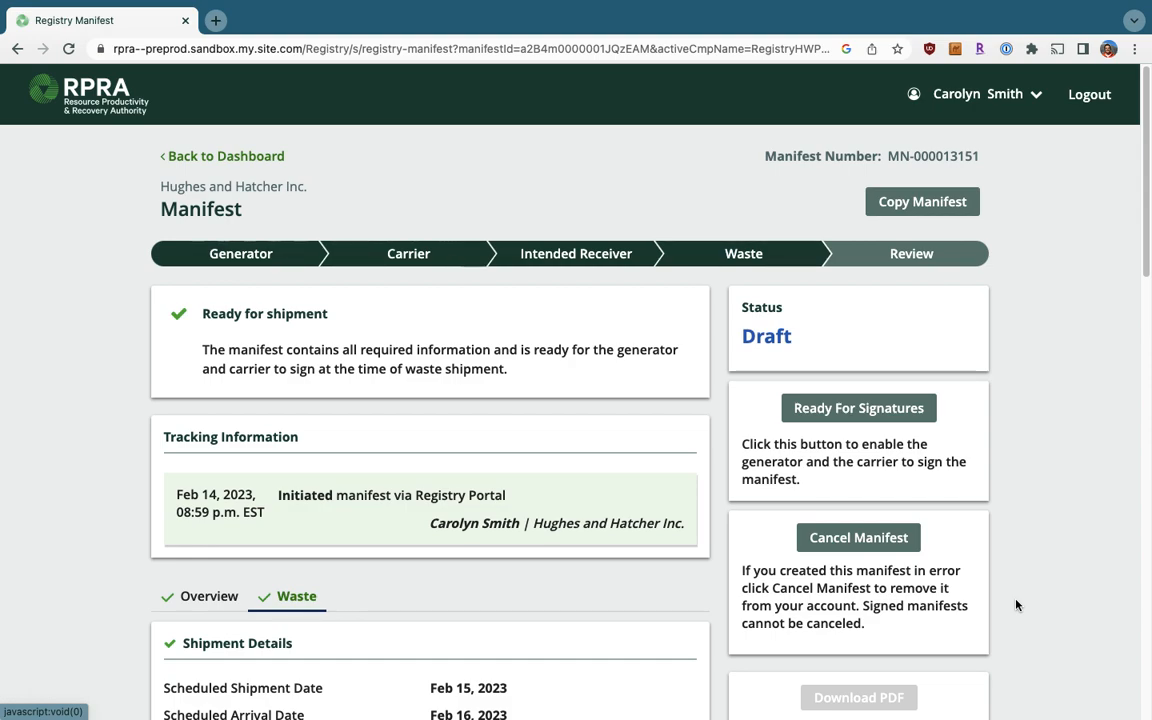
Mark manifest MN-000013151 Ready For Signatures, changing its status to Awaiting Signatures.
left_click(890, 423)
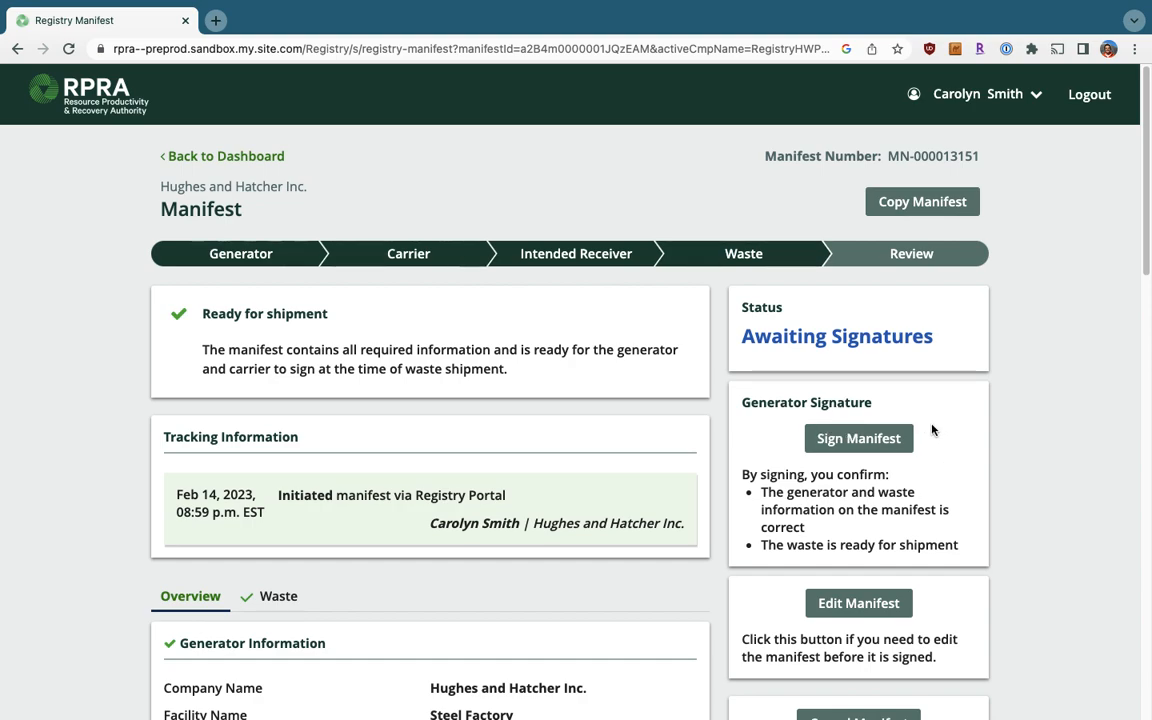
scroll(932, 430, "down", 1)
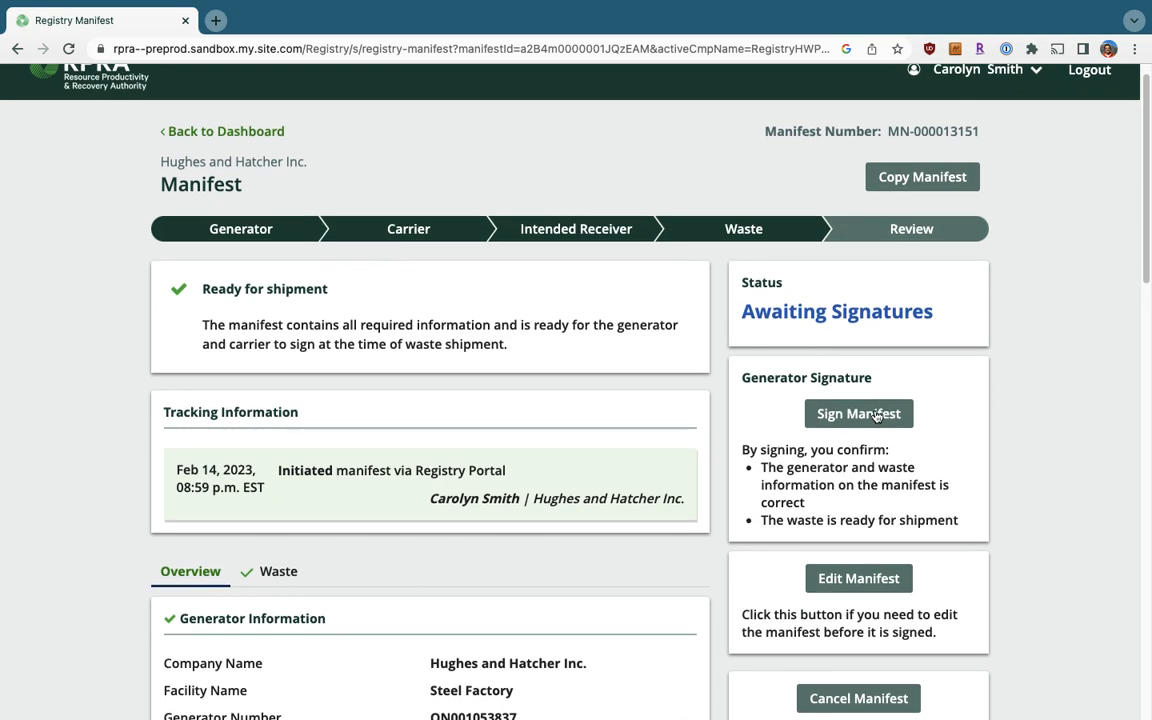
Sign manifest MN-000013151 as generator, accepting the certification statement.
left_click(875, 416)
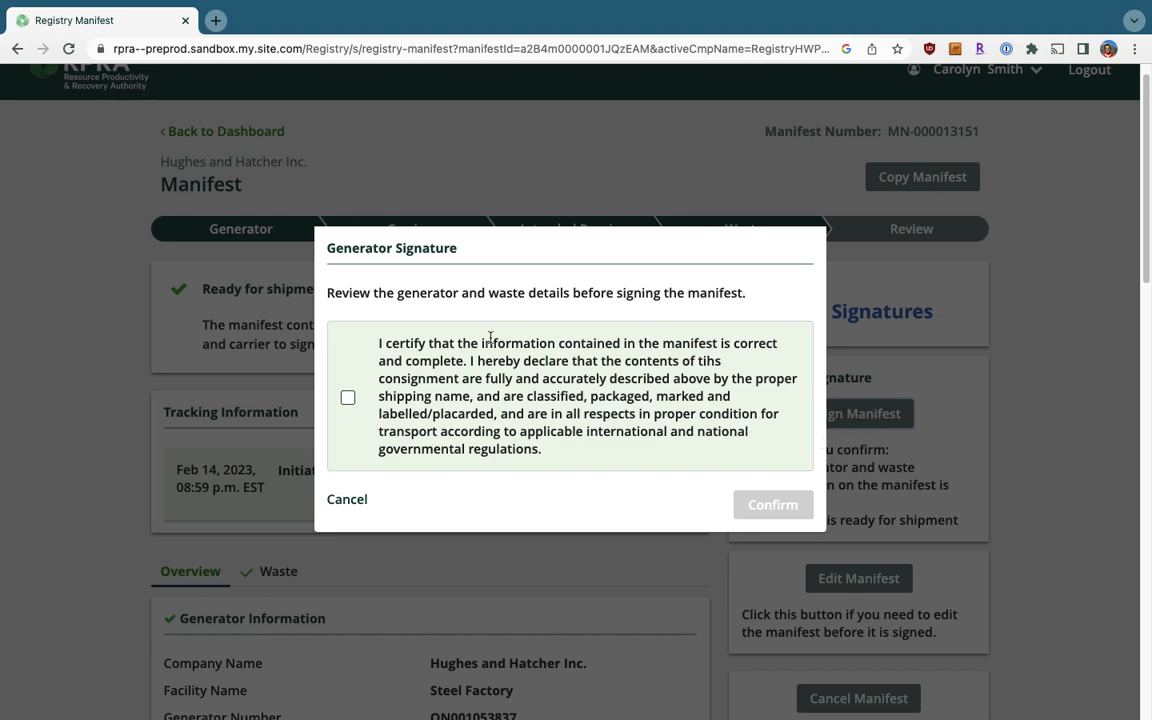
left_click(348, 399)
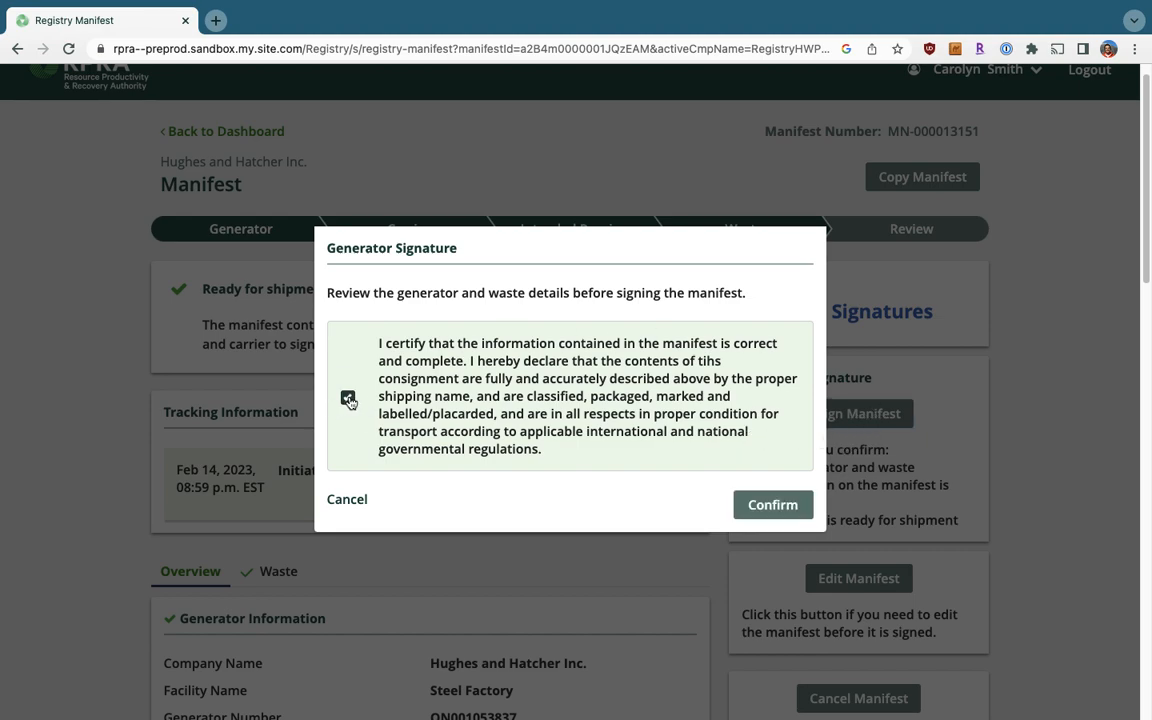
left_click(762, 510)
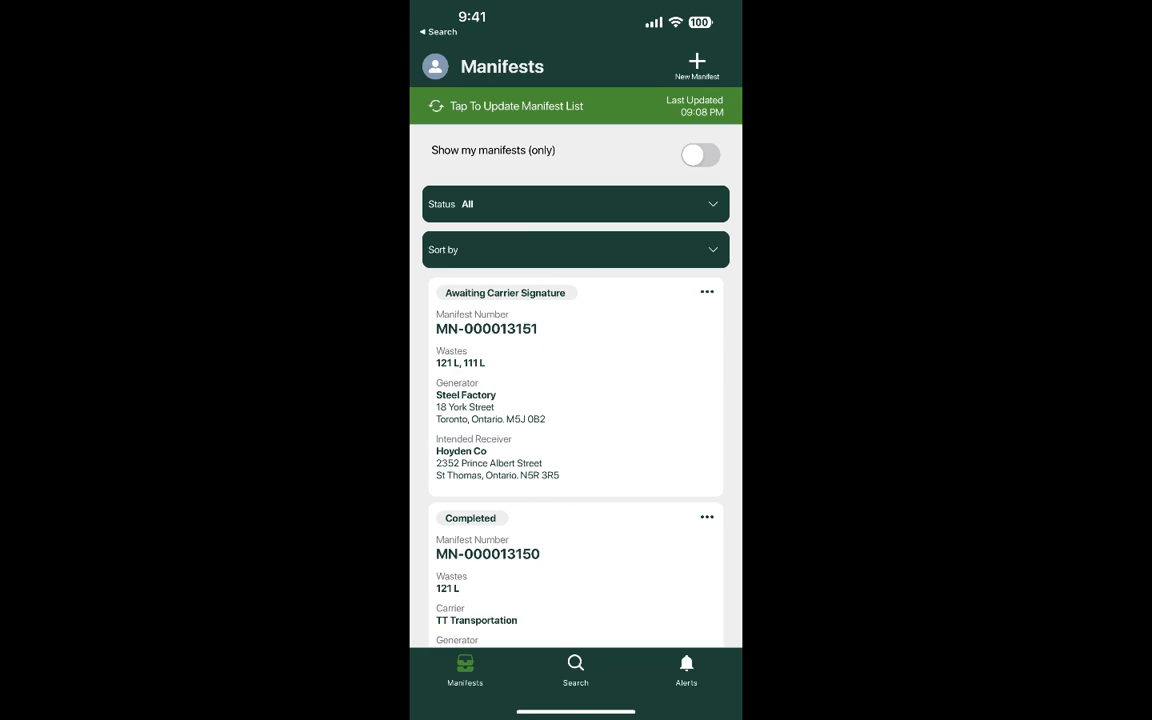
Open MN-000013151 from the mobile Manifests list, leaving the sort order unchanged.
scroll(576, 387, "up", 1)
left_click(576, 249)
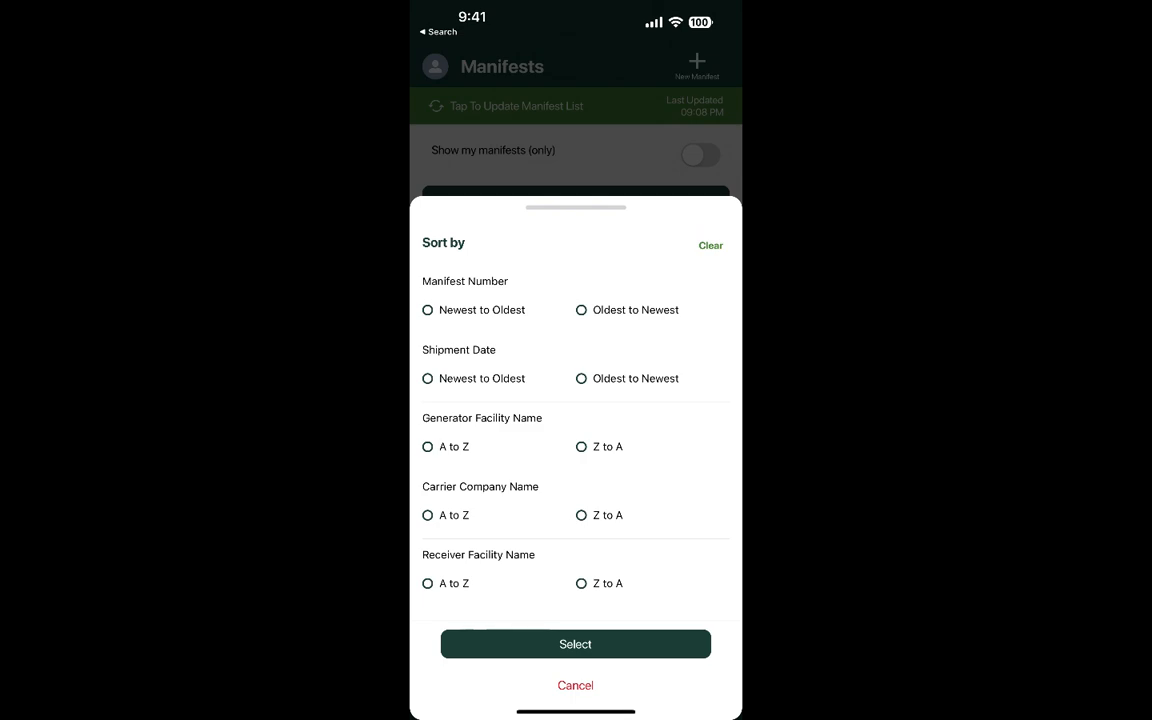
left_click(575, 686)
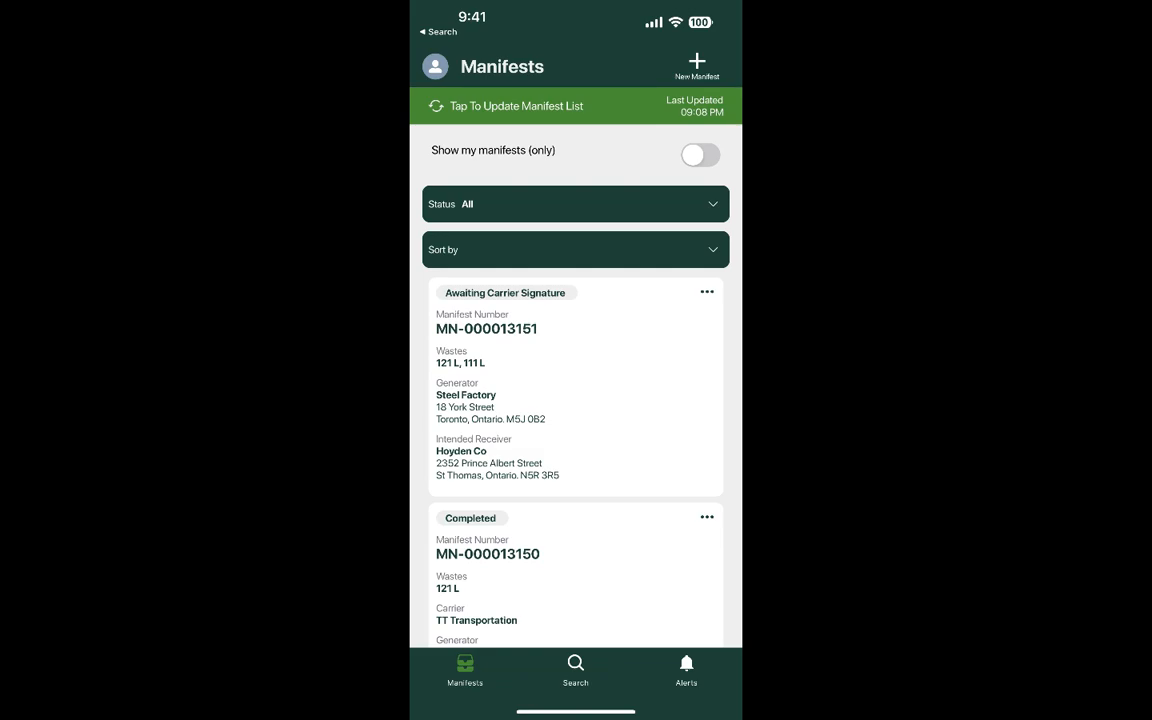
left_click(575, 387)
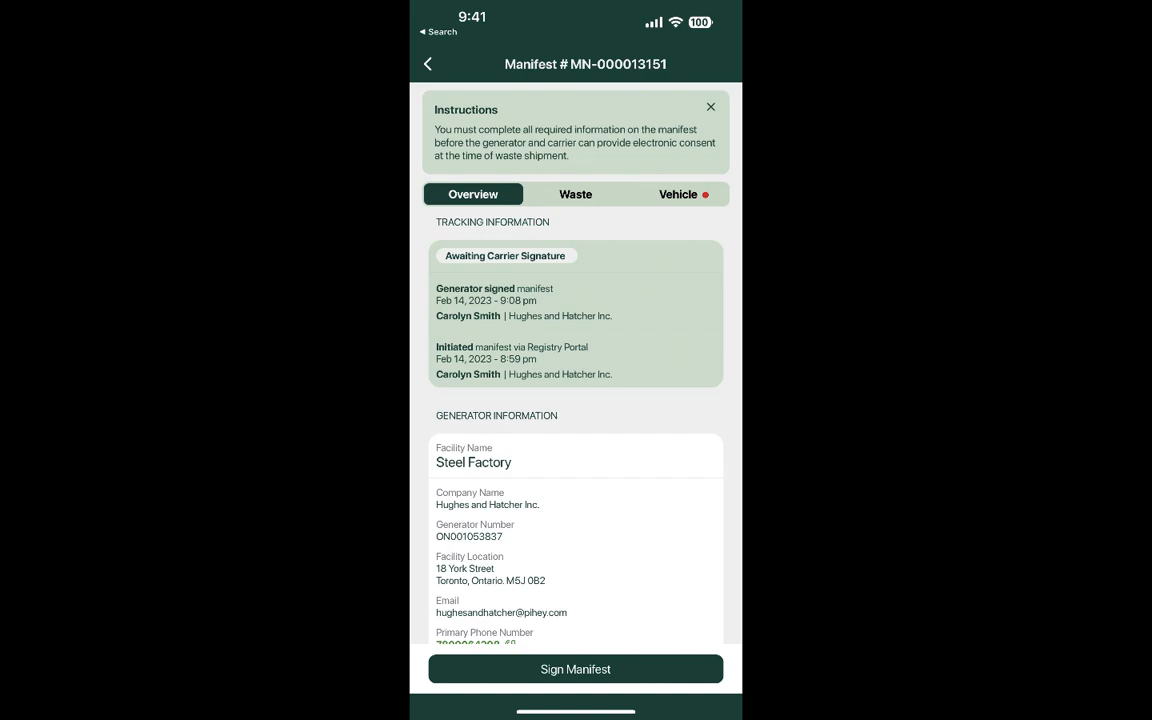
Attempt signing, which flags vehicle registration as mandatory, then review the Overview and Waste details.
scroll(575, 400, "down", 10)
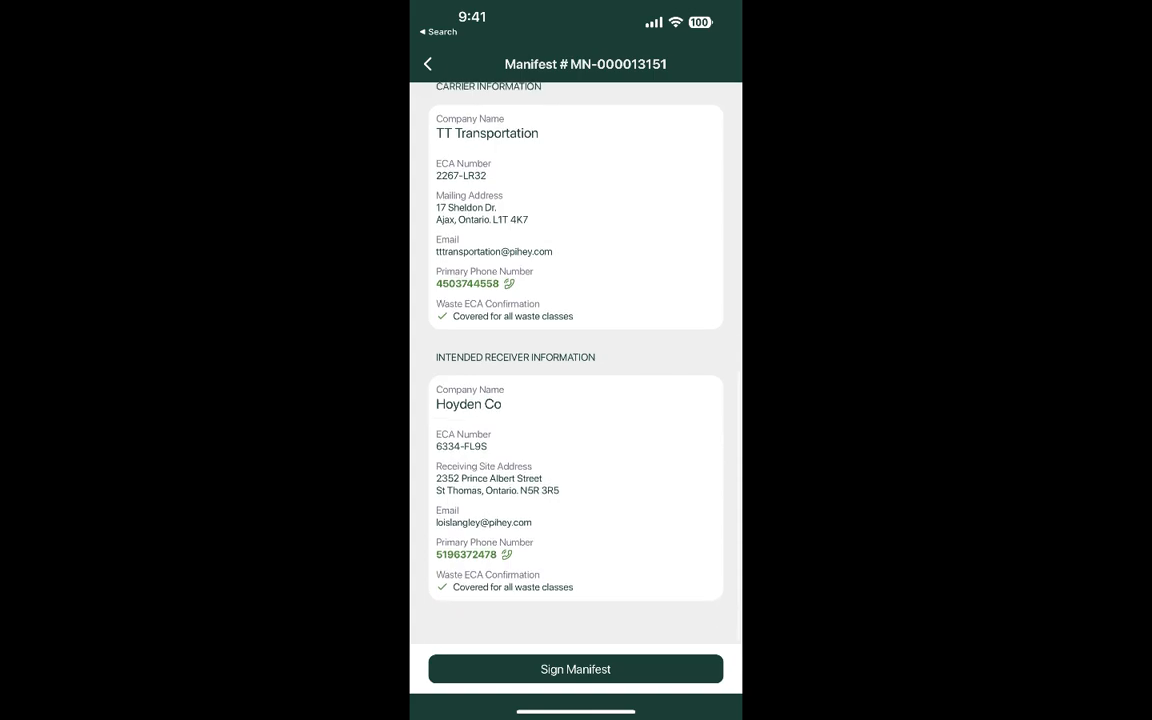
left_click(575, 669)
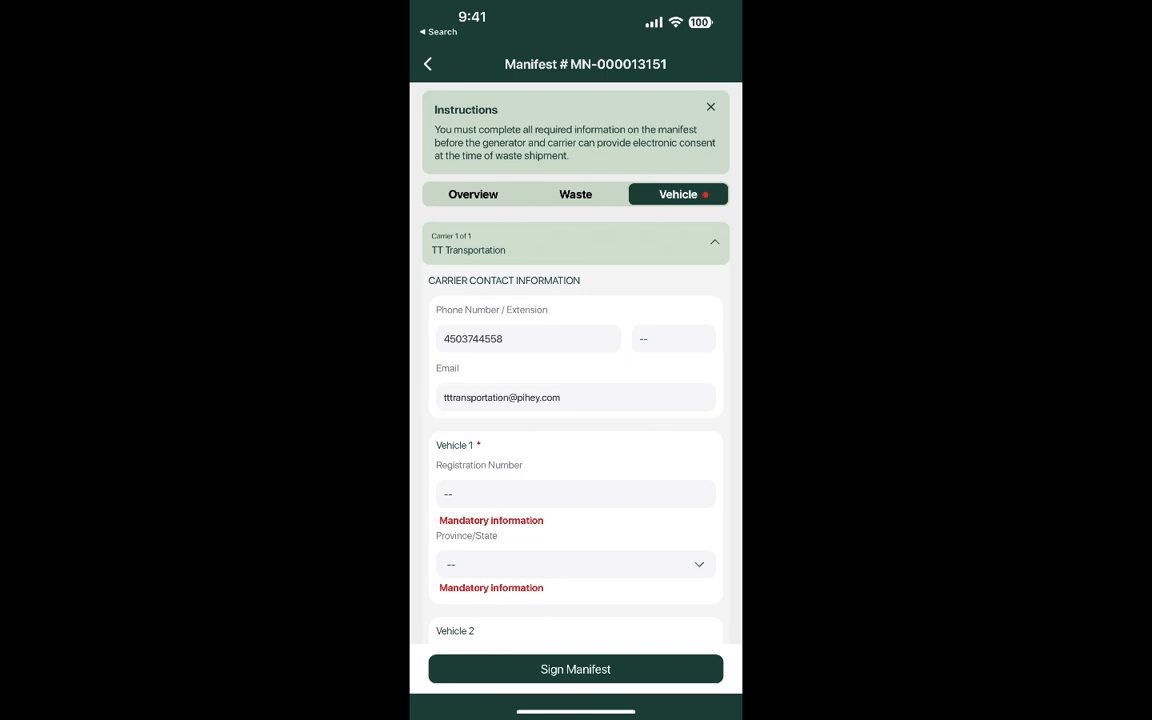
left_click(473, 194)
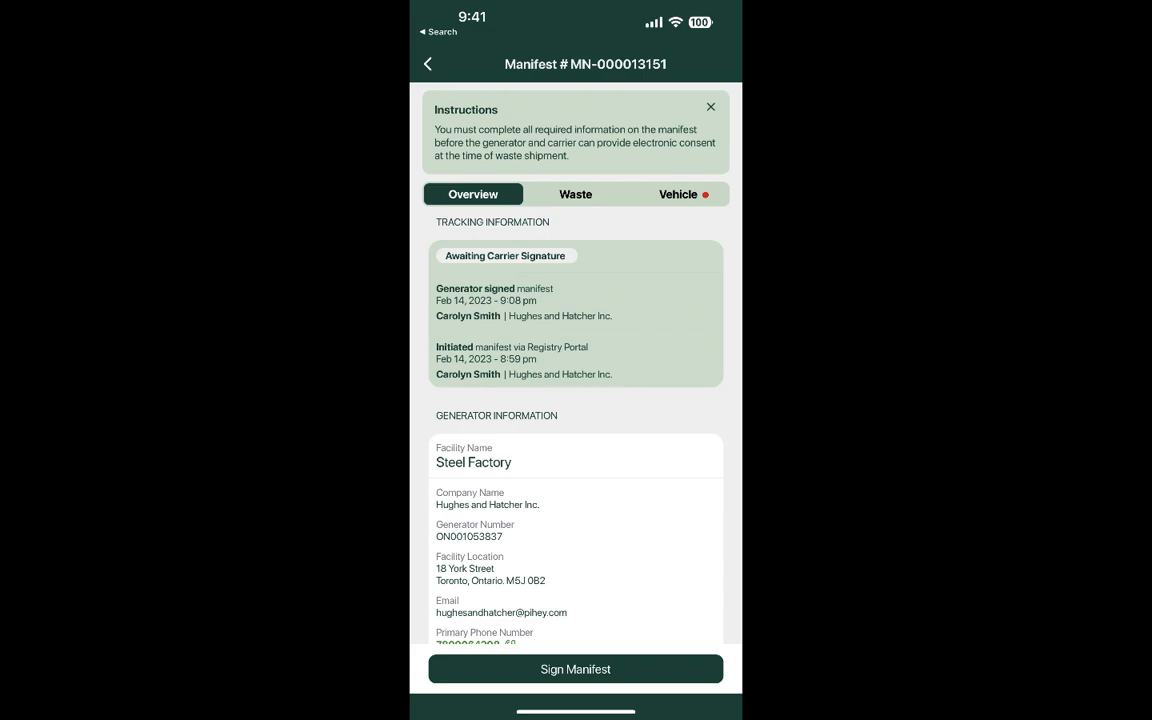
scroll(575, 400, "down", 2)
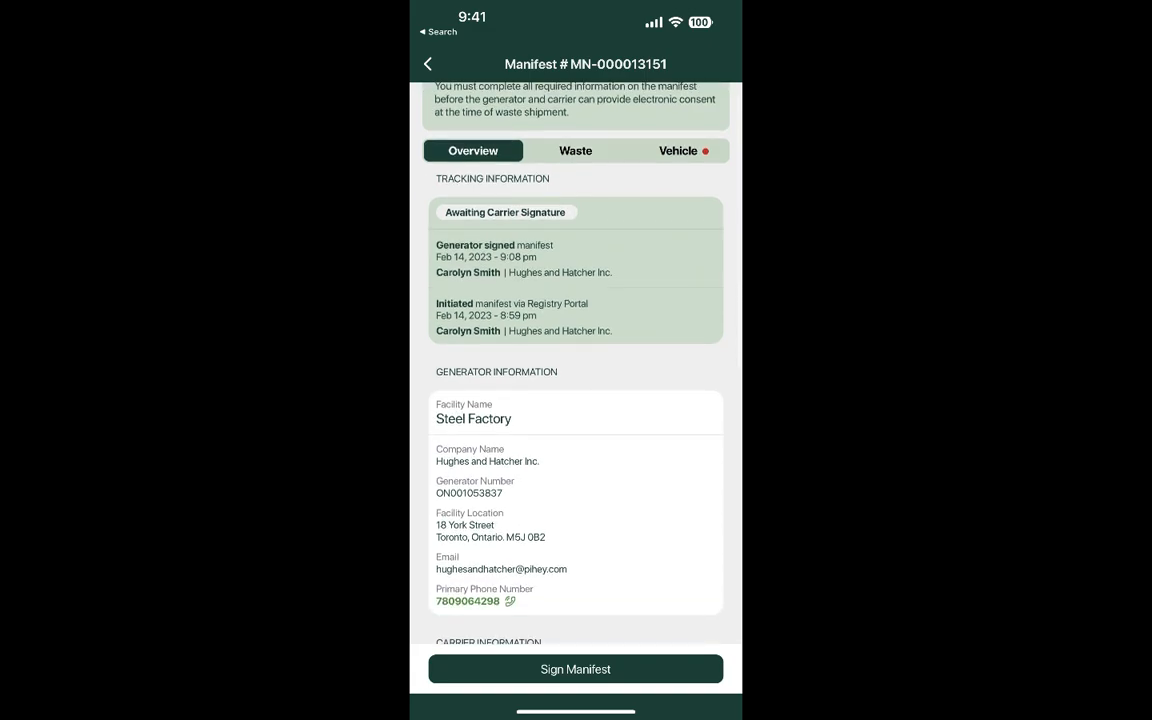
scroll(575, 370, "down", 1)
scroll(575, 370, "down", 3)
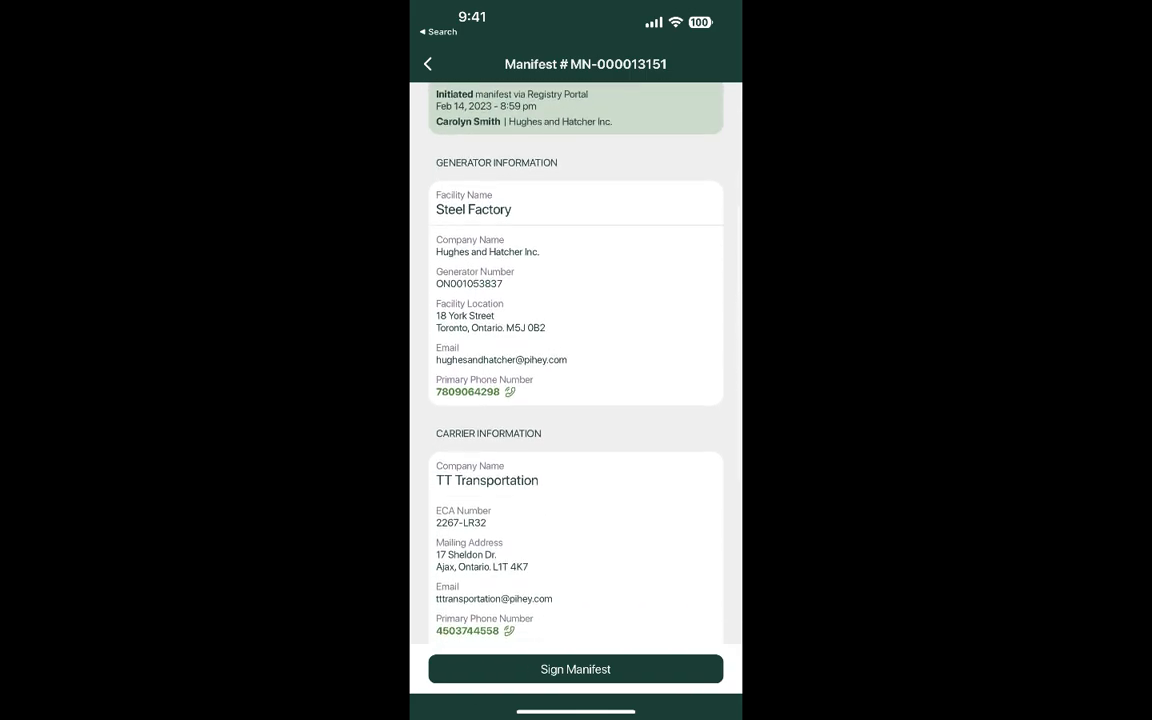
scroll(575, 370, "down", 5)
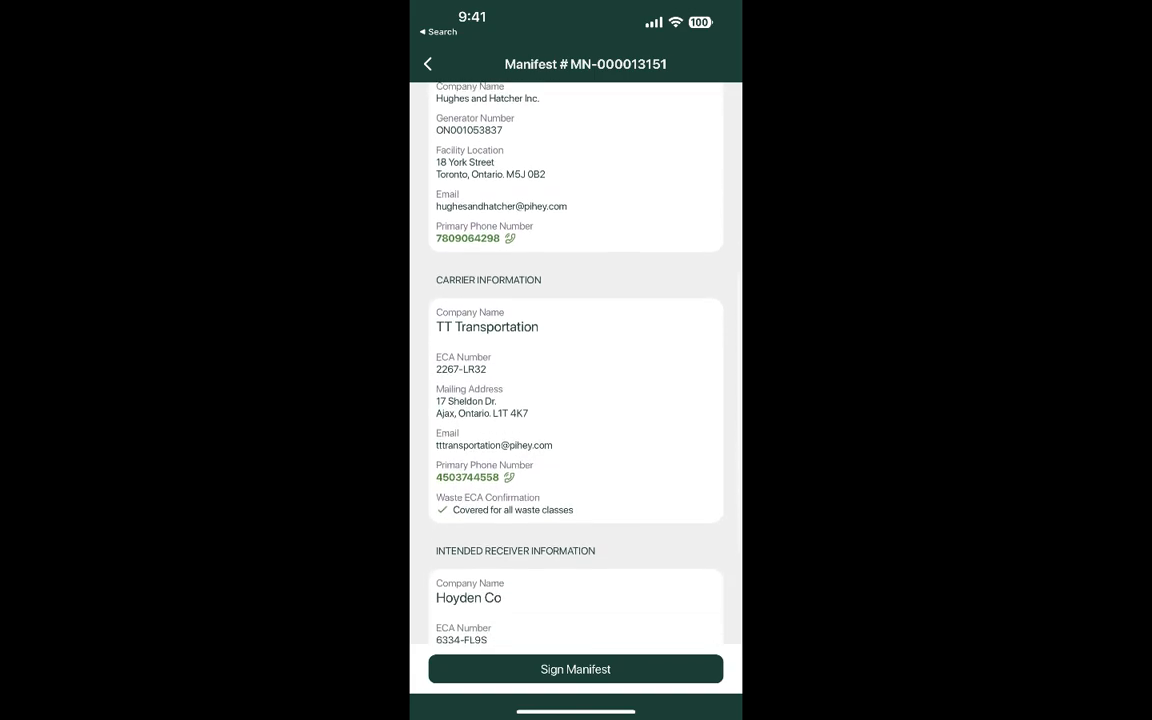
scroll(575, 370, "down", 3)
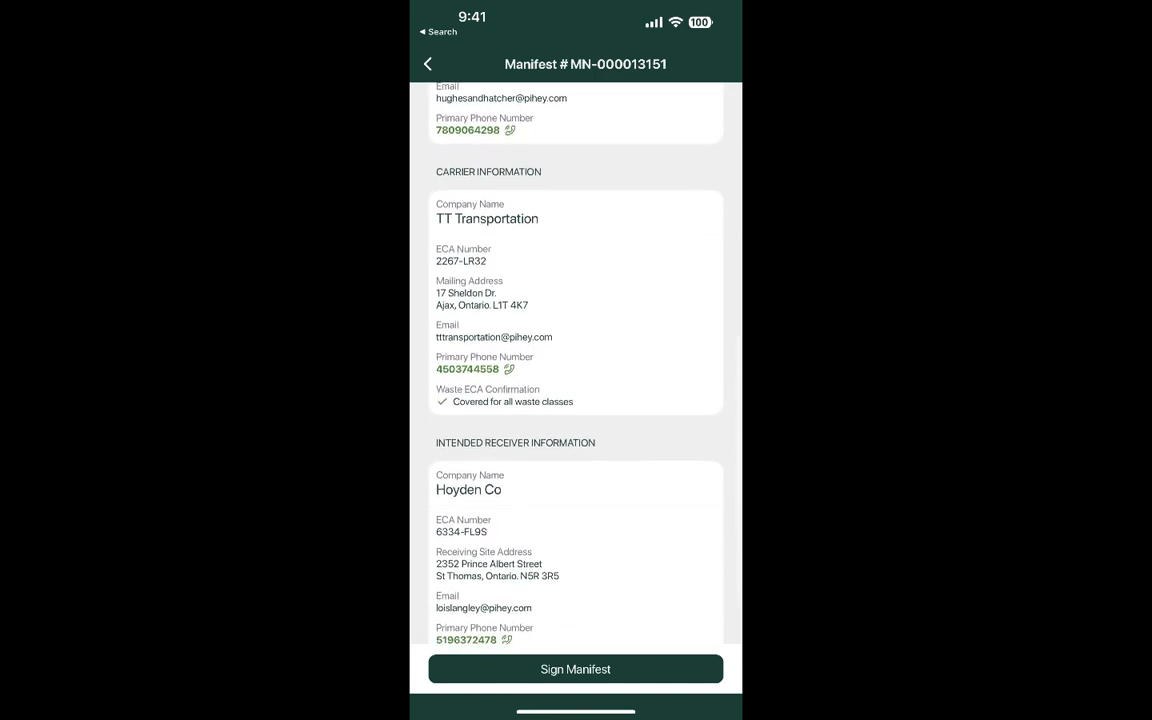
scroll(575, 370, "up", 10)
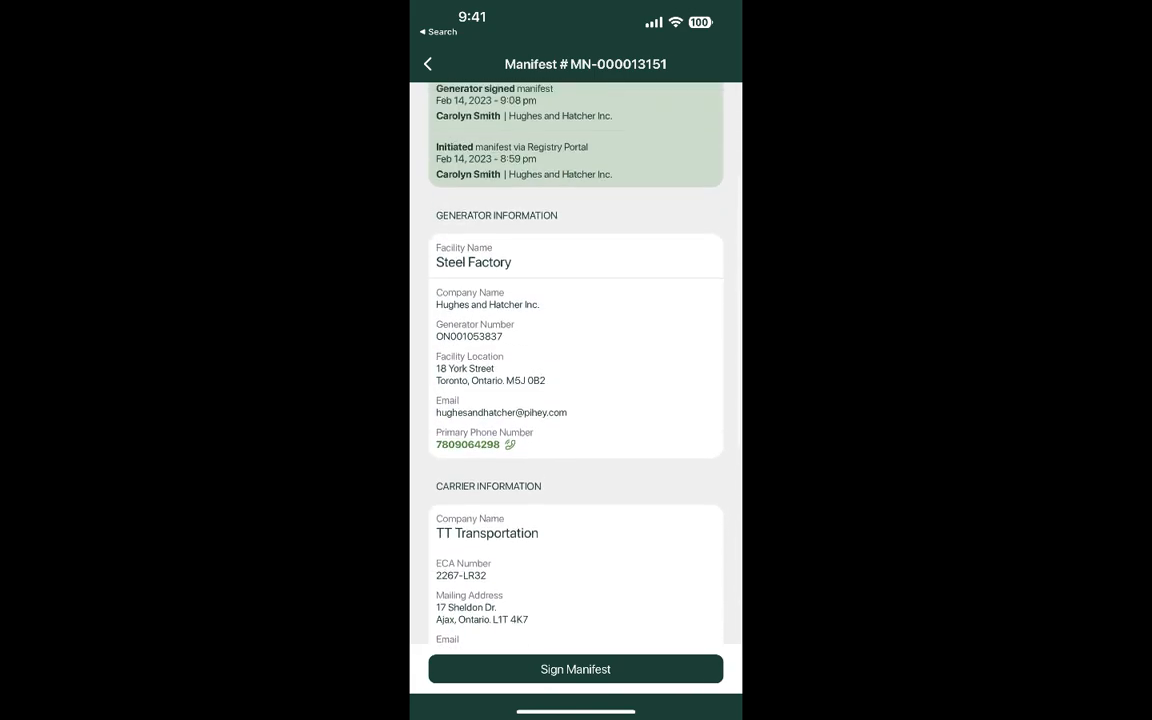
left_click(576, 200)
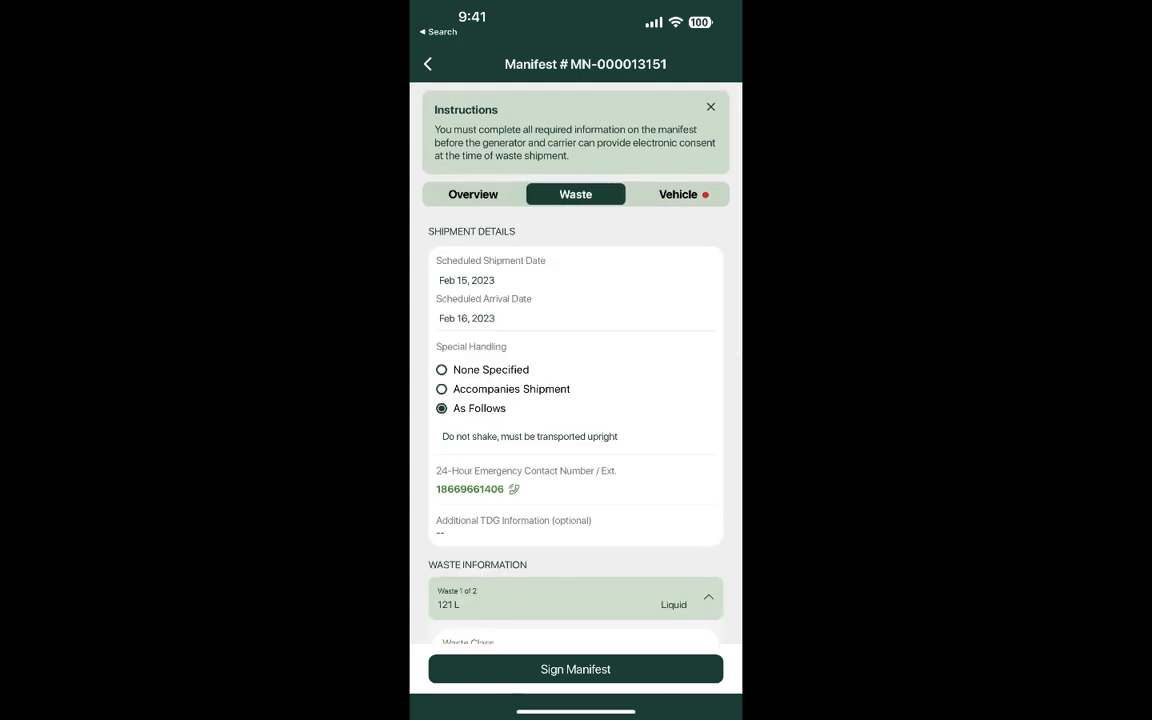
Review and collapse Waste 1 (121 L), then expand Waste 2, 111 L Spent Pickle Liquor.
scroll(575, 370, "down", 3)
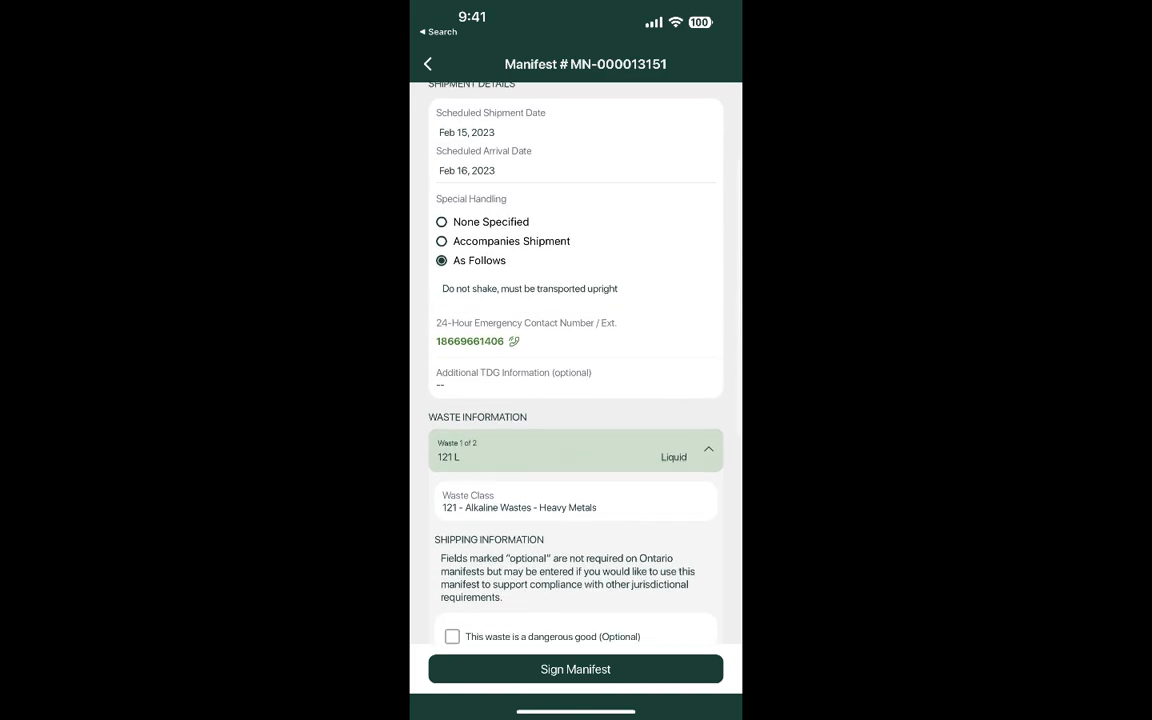
scroll(575, 370, "down", 6)
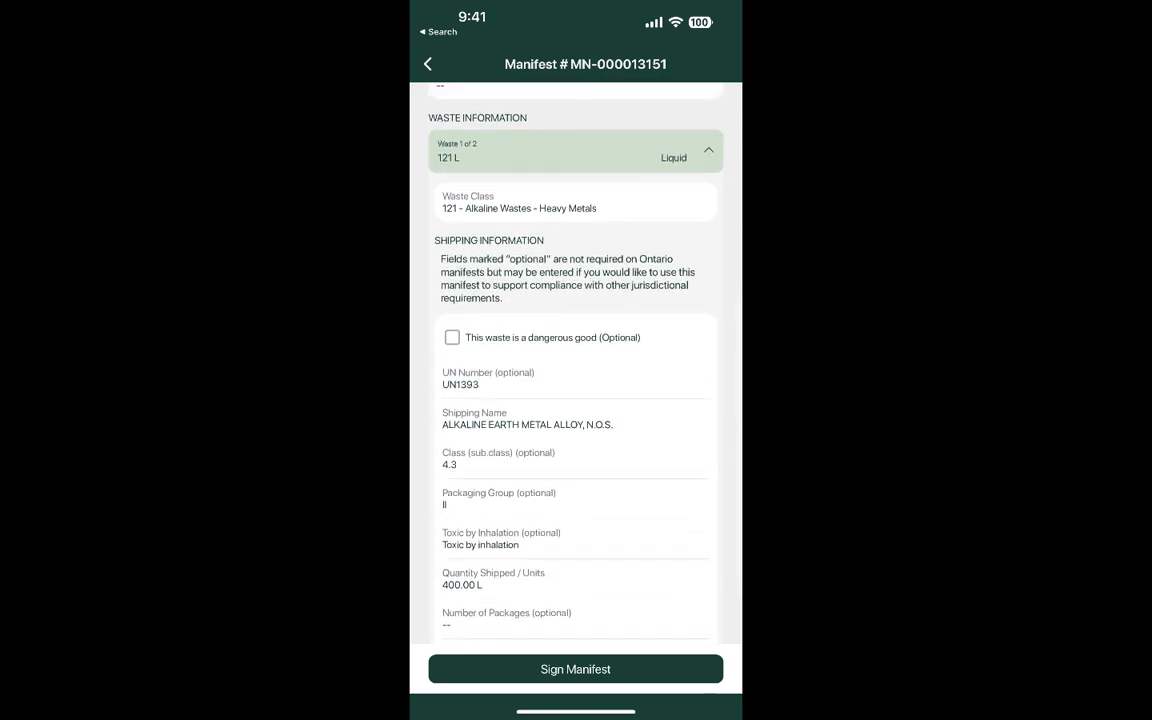
scroll(575, 370, "down", 3)
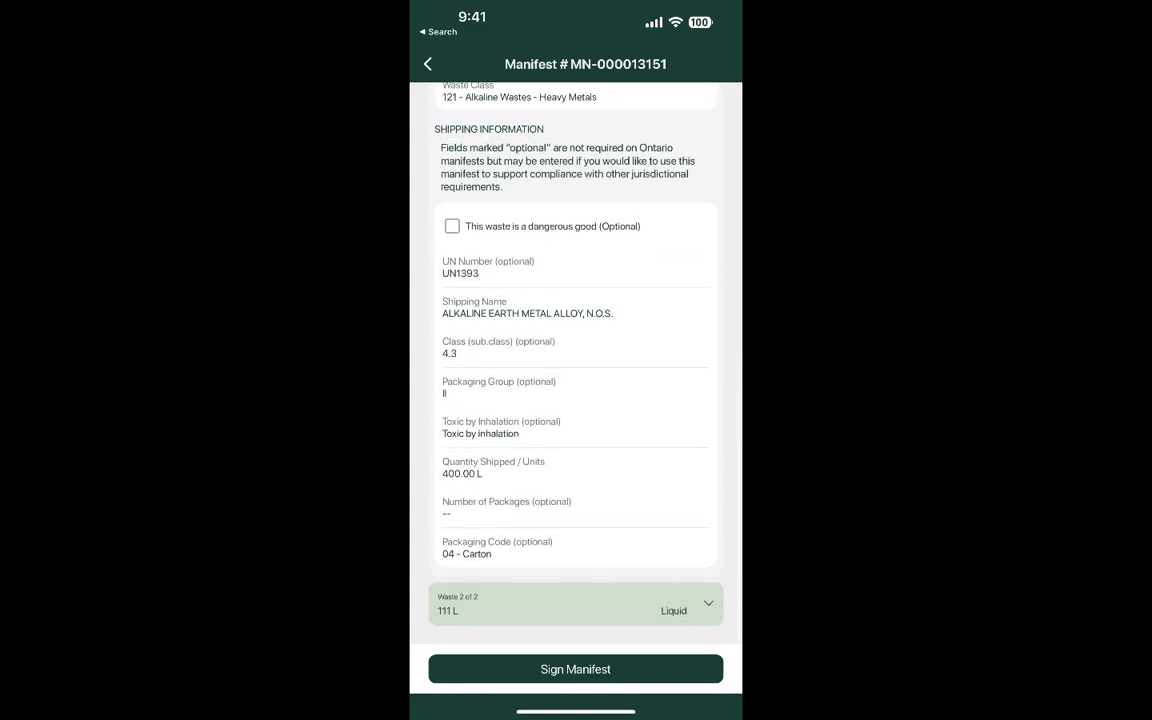
scroll(575, 370, "up", 2)
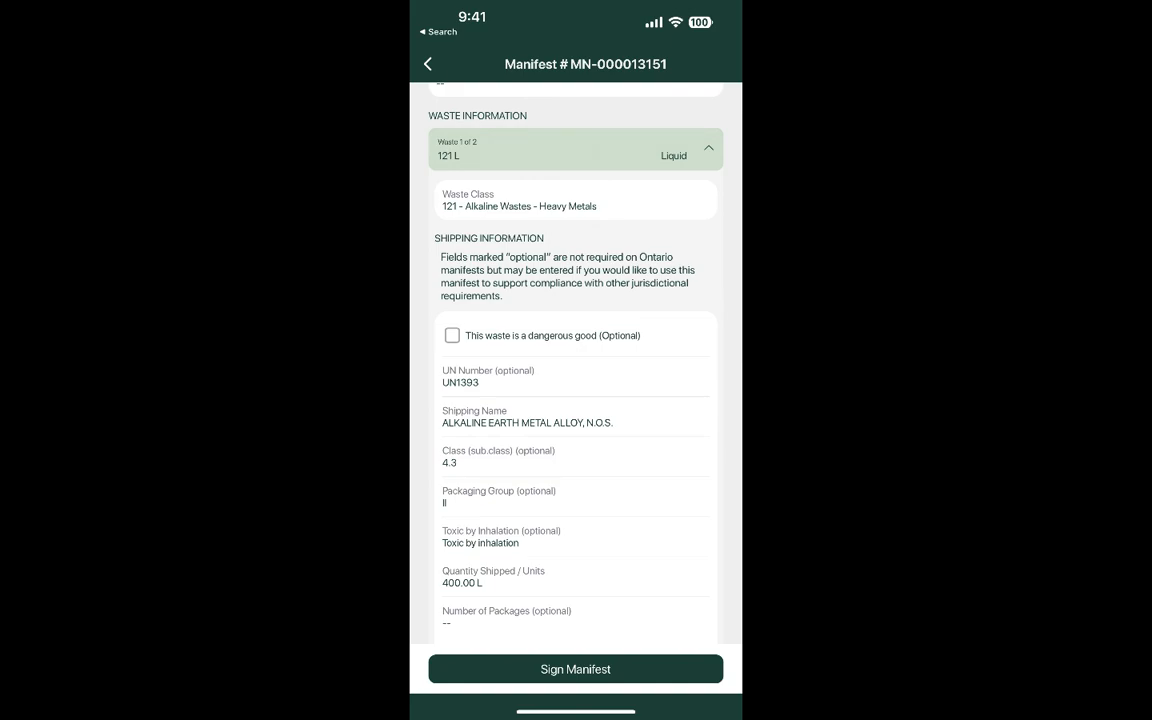
left_click(708, 148)
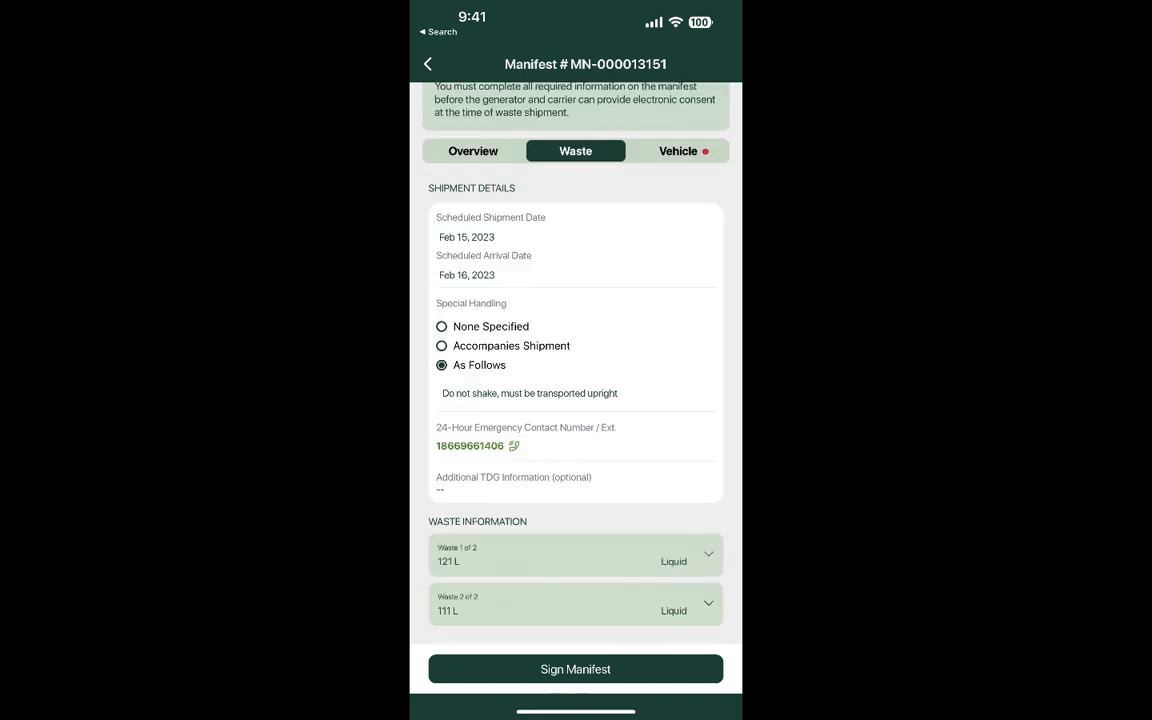
scroll(575, 370, "down", 1)
left_click(708, 604)
scroll(576, 400, "down", 2)
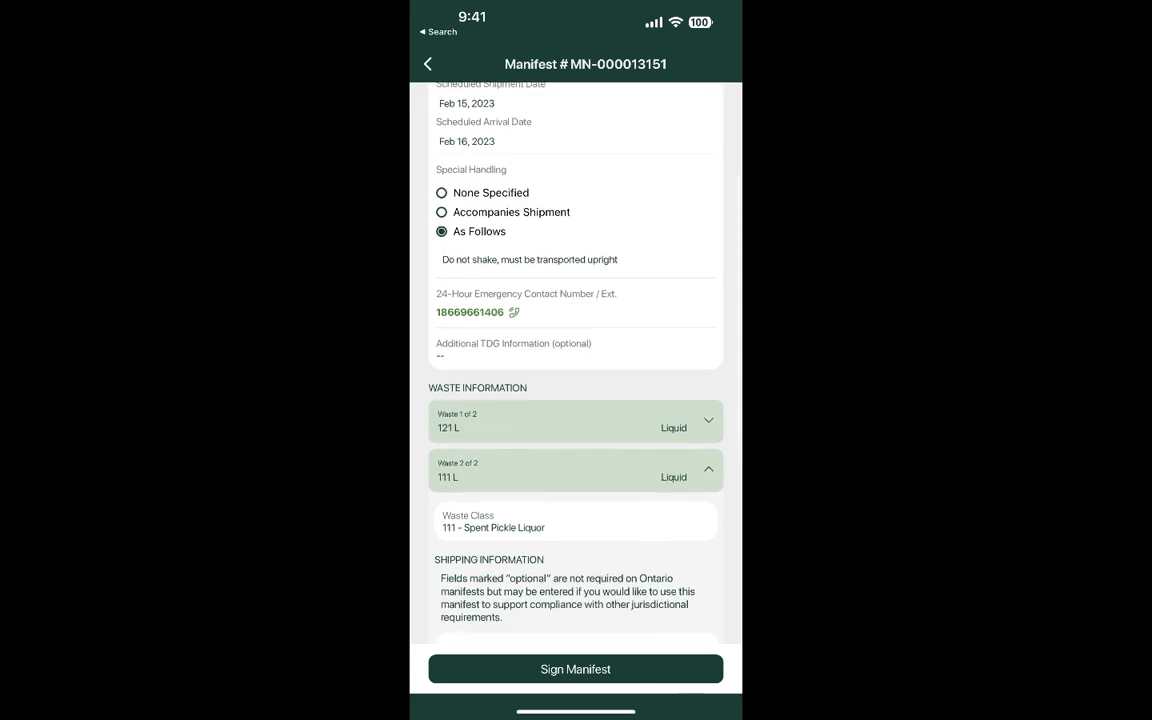
scroll(576, 400, "down", 3)
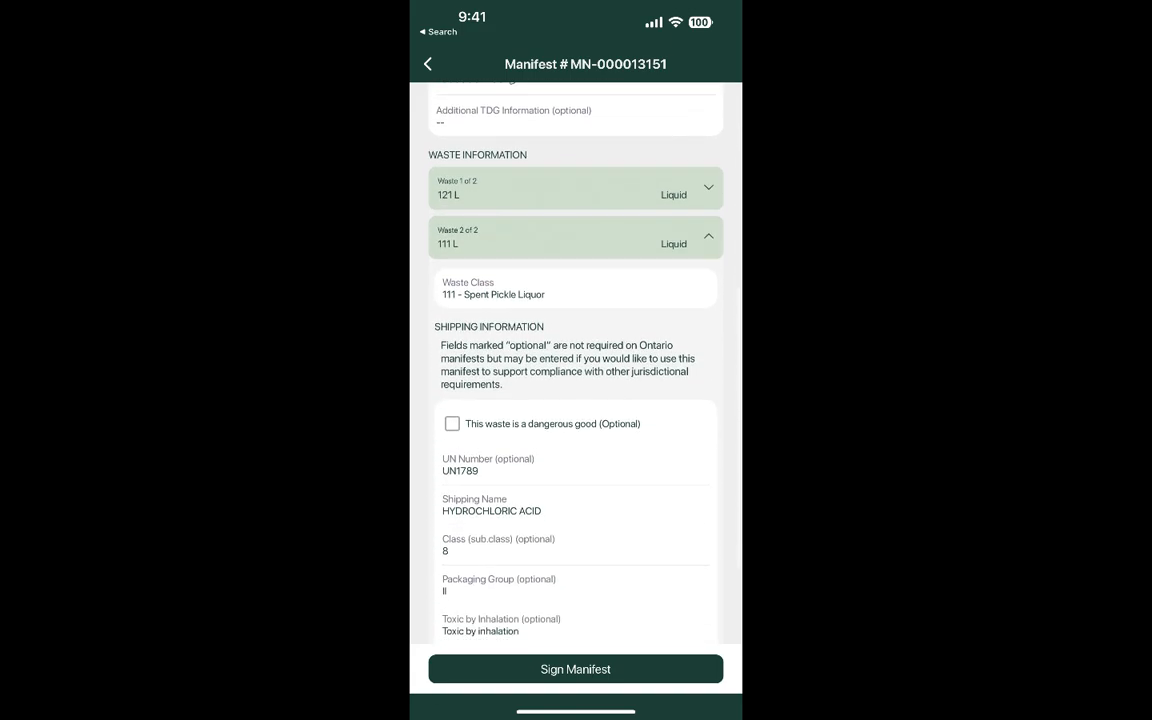
scroll(576, 400, "down", 3)
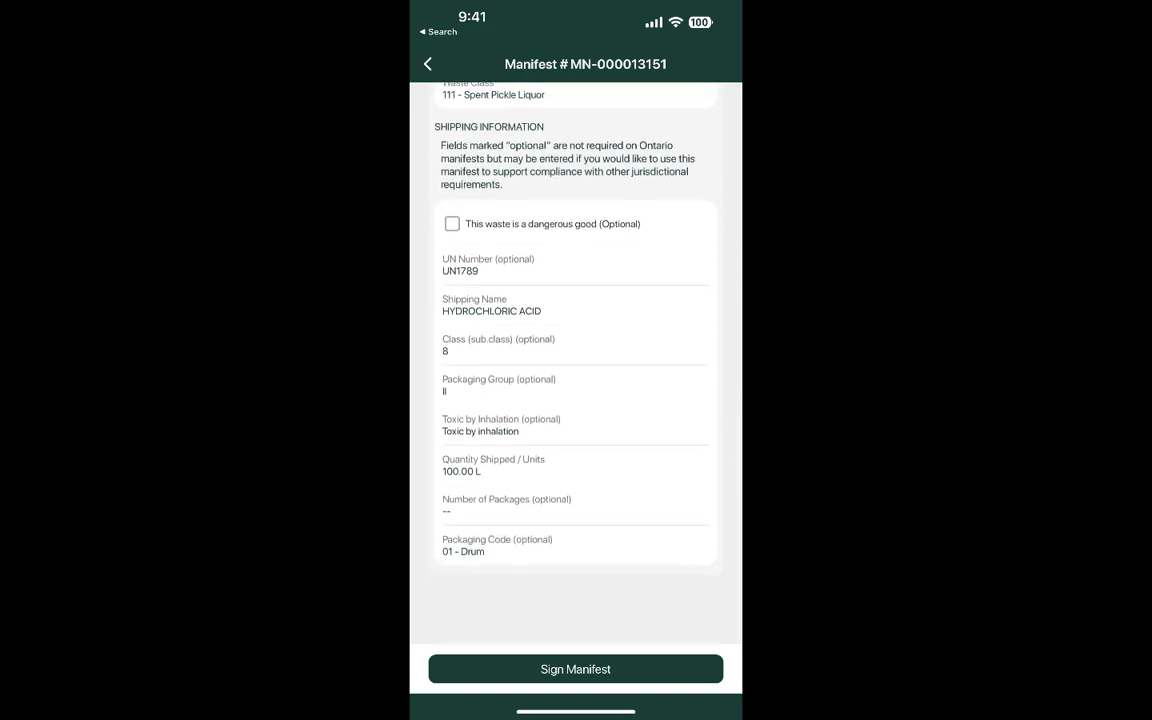
scroll(576, 400, "up", 3)
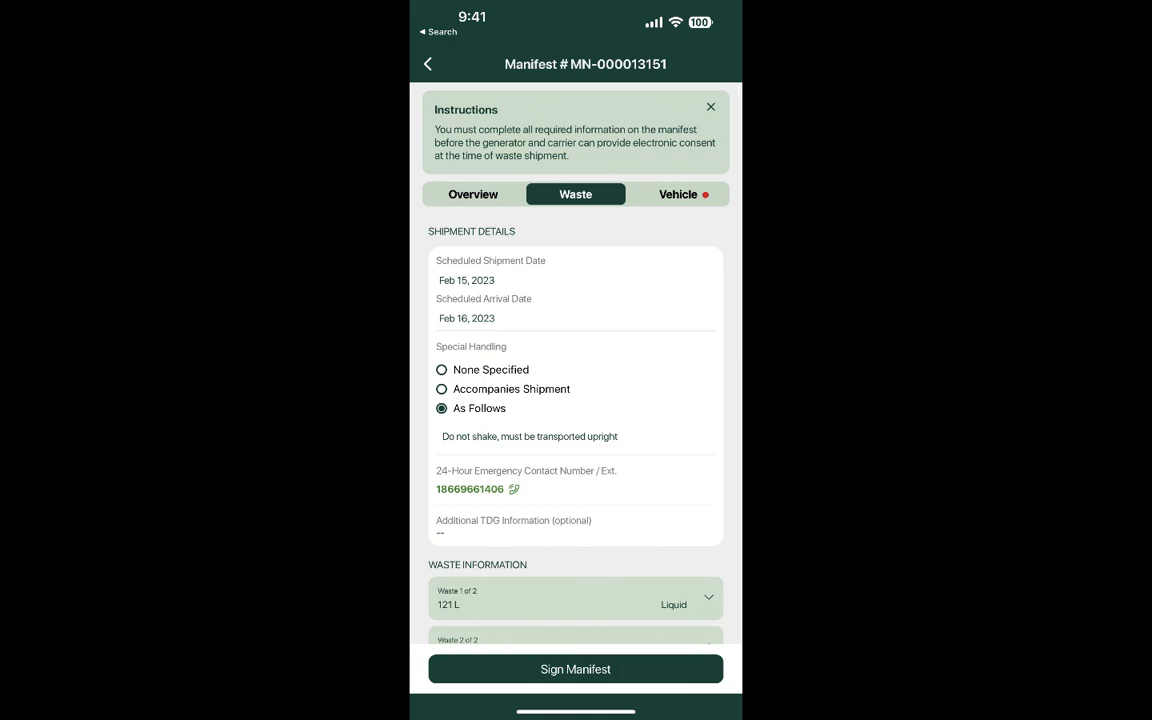
left_click(678, 194)
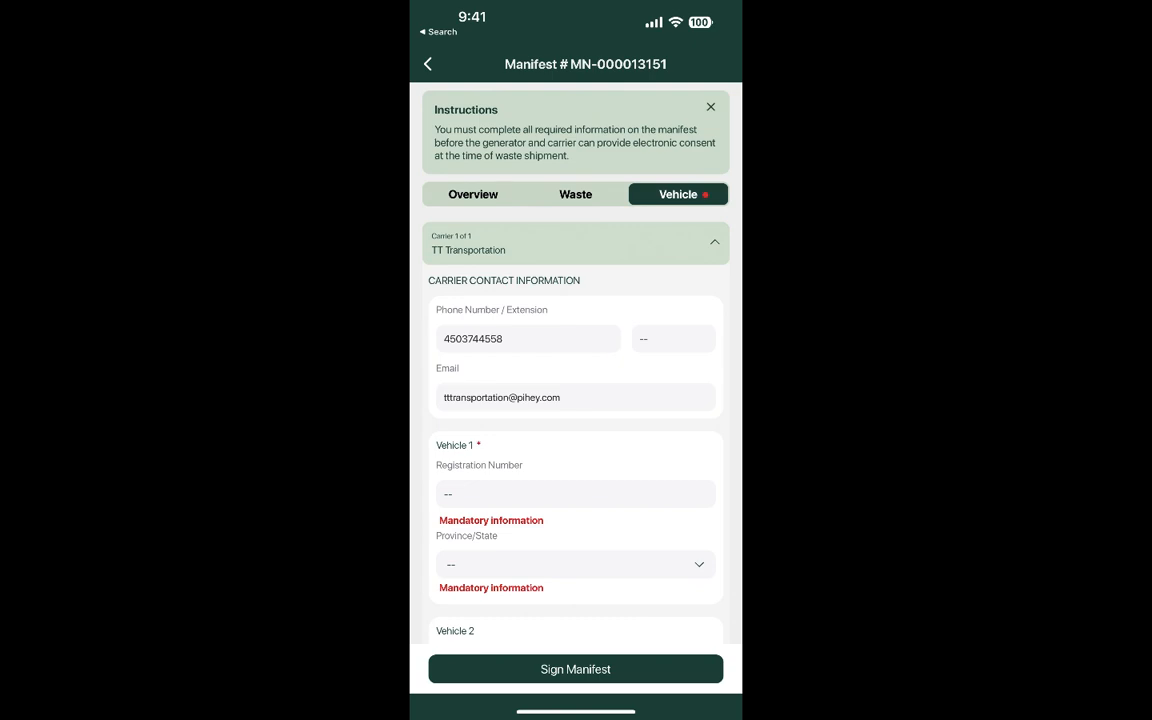
scroll(575, 400, "down", 2)
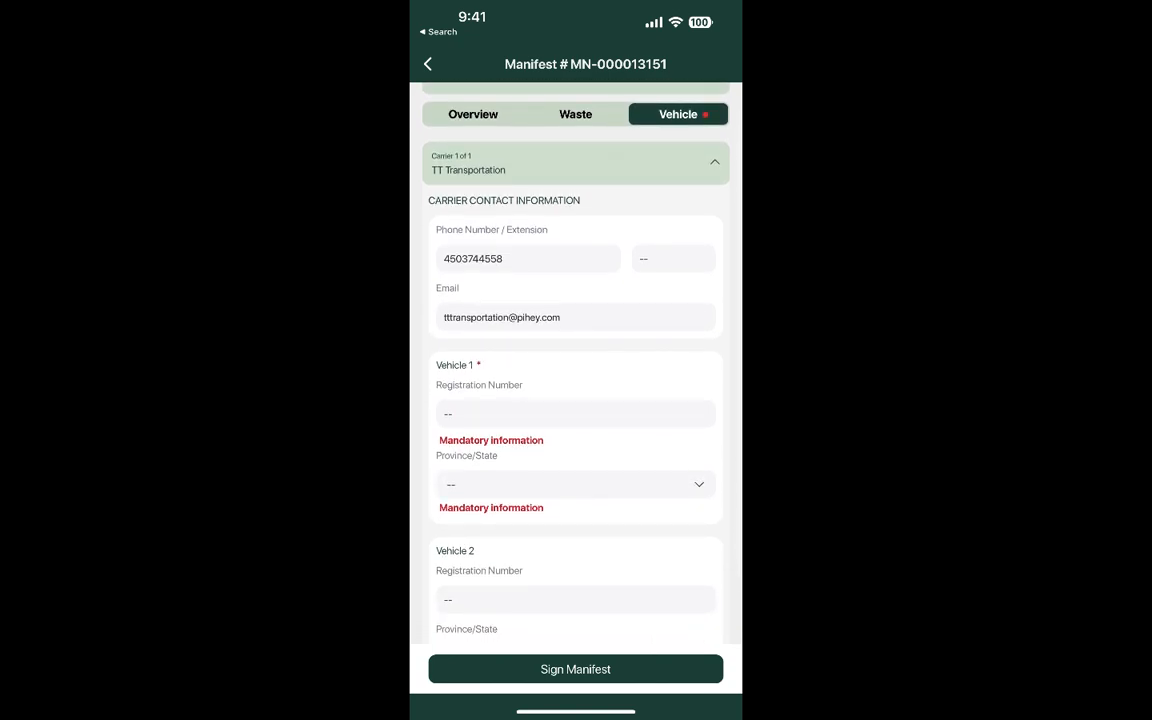
left_click(575, 414)
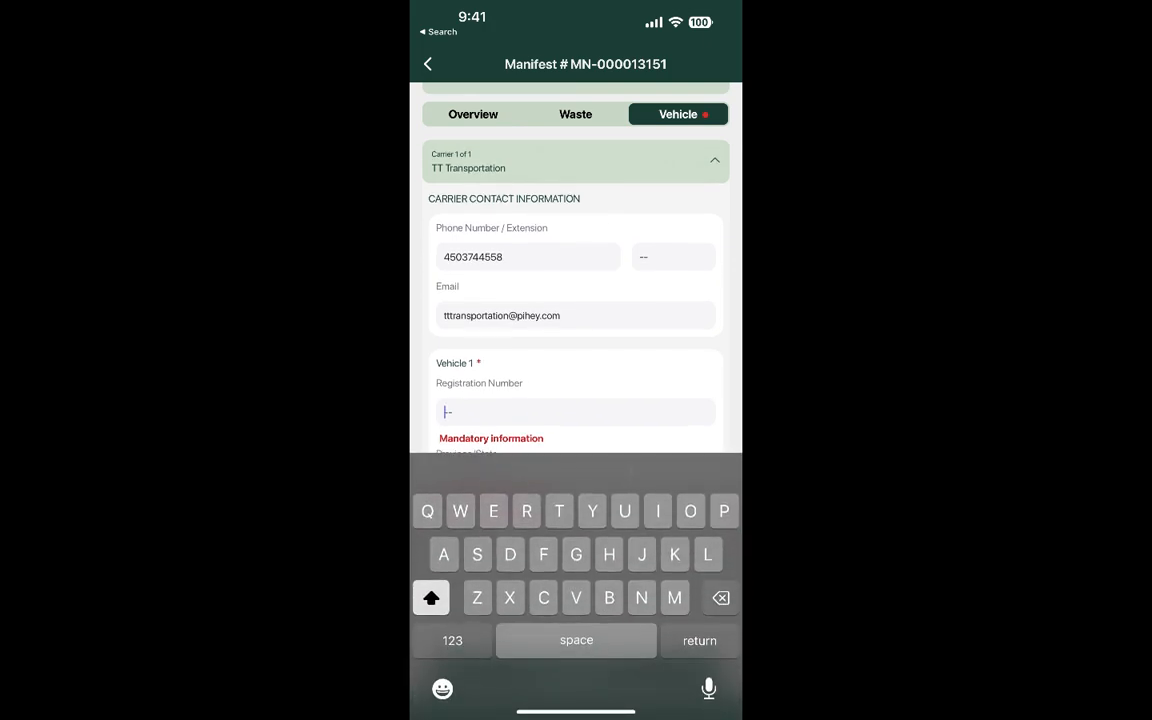
type("Bktp")
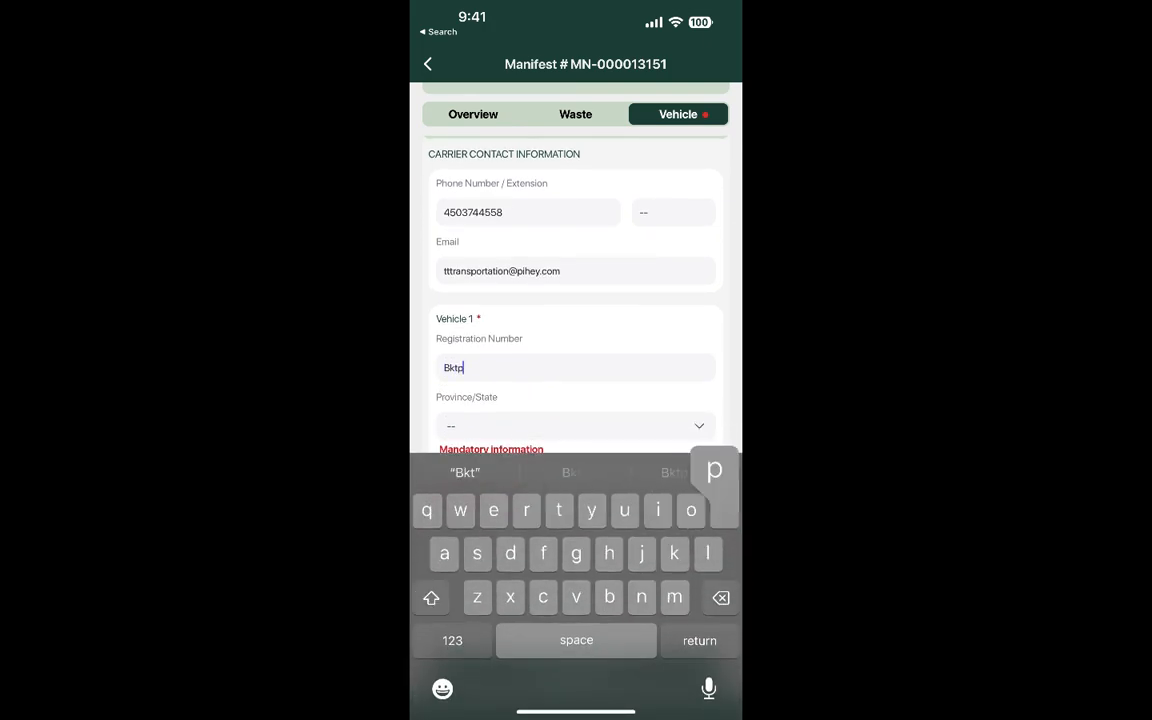
left_click(452, 640)
type("292")
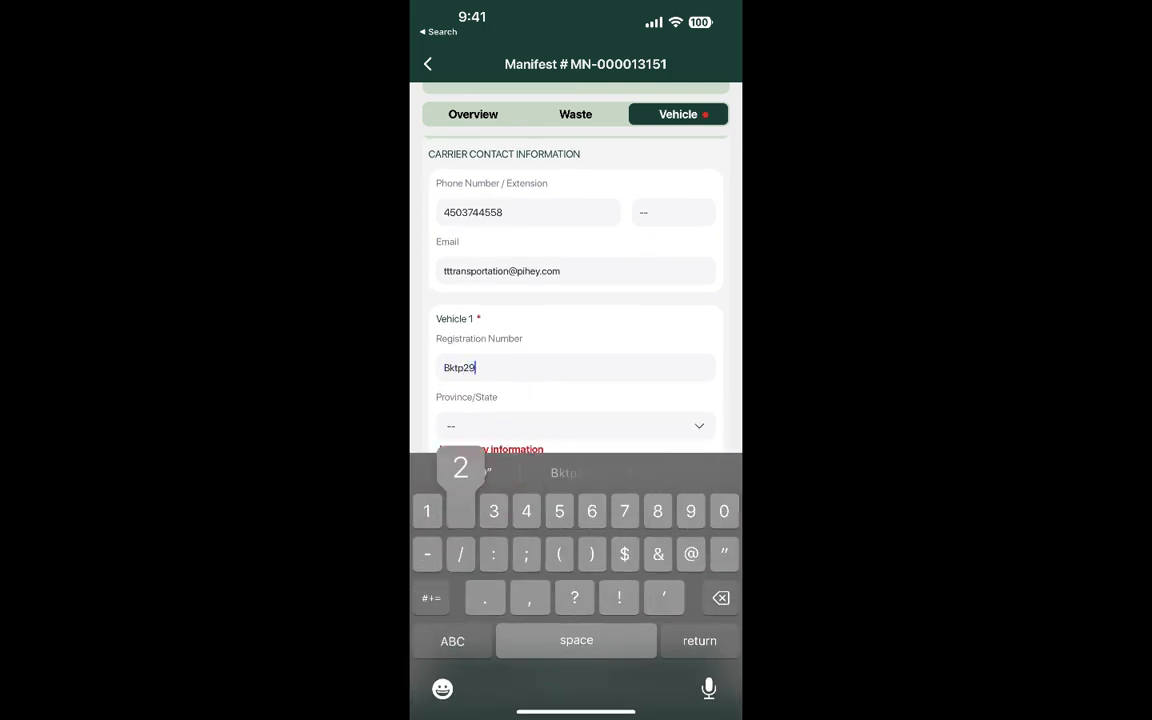
scroll(575, 295, "down", 1)
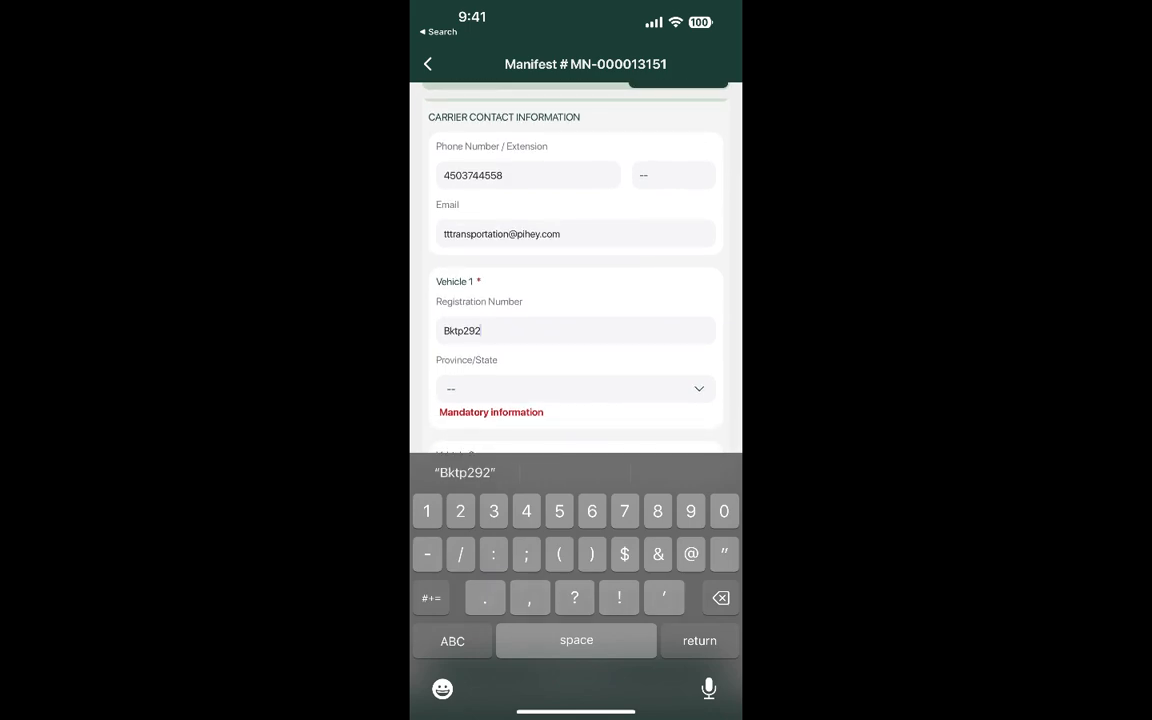
key("Return")
Set Vehicle 1's province to Ontario and start the carrier signature.
left_click(575, 435)
scroll(575, 622, "down", 2)
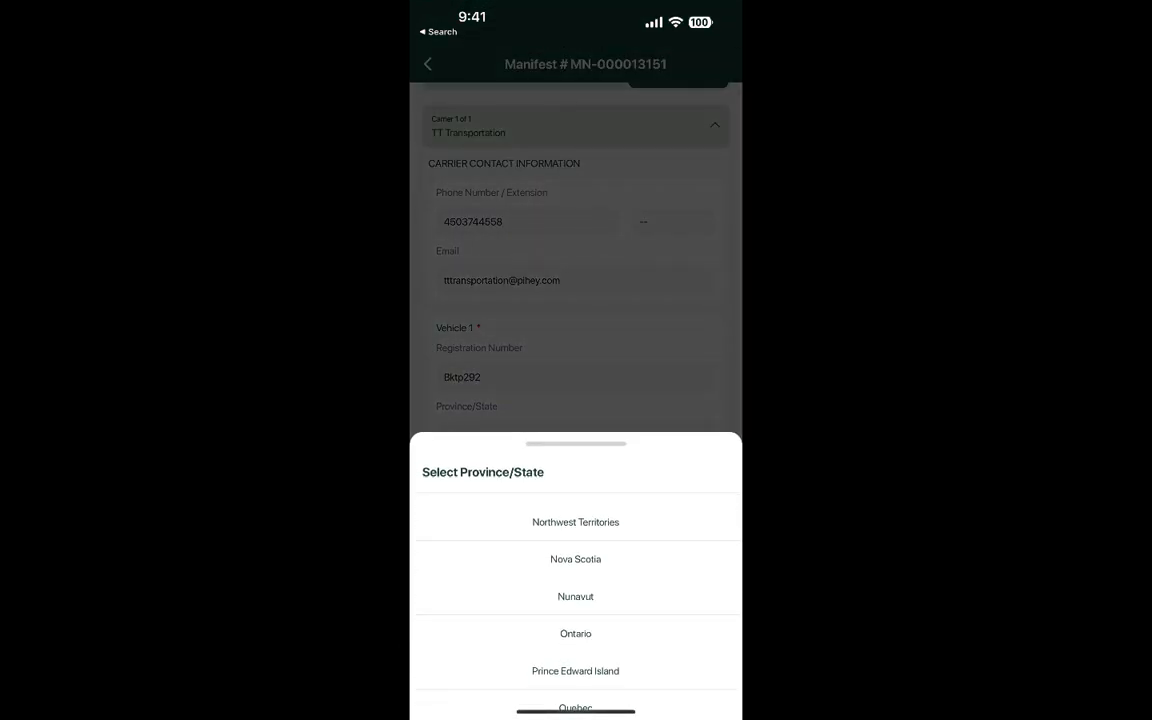
left_click(575, 633)
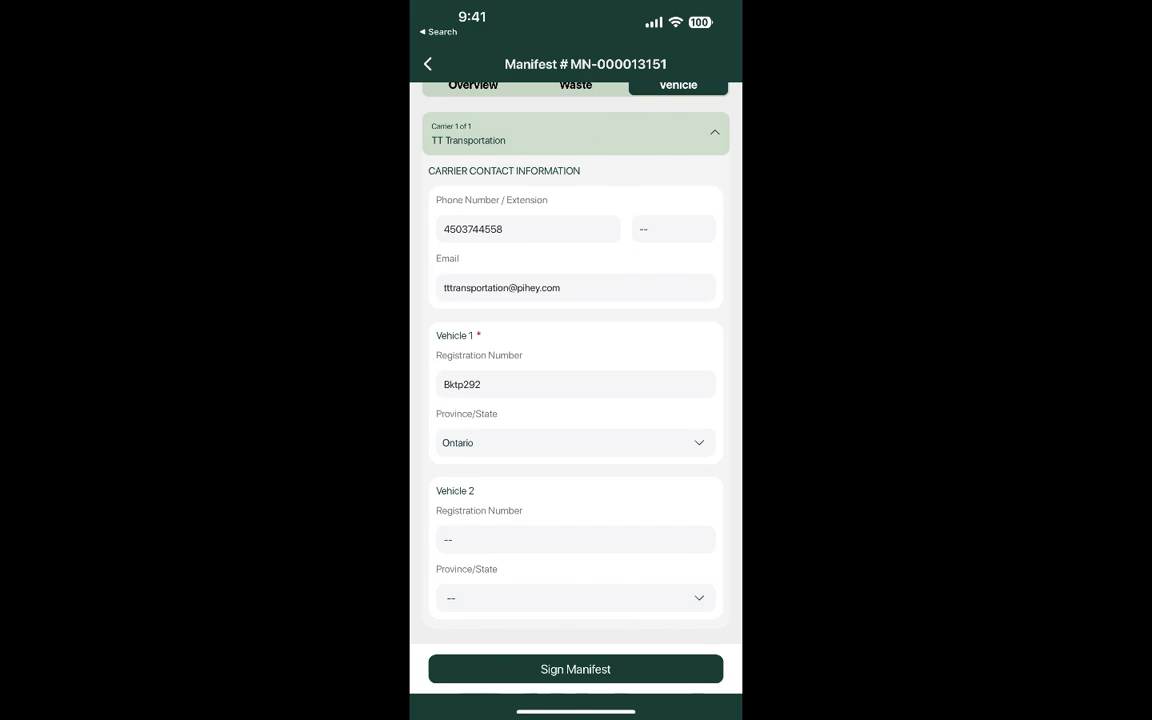
left_click(575, 669)
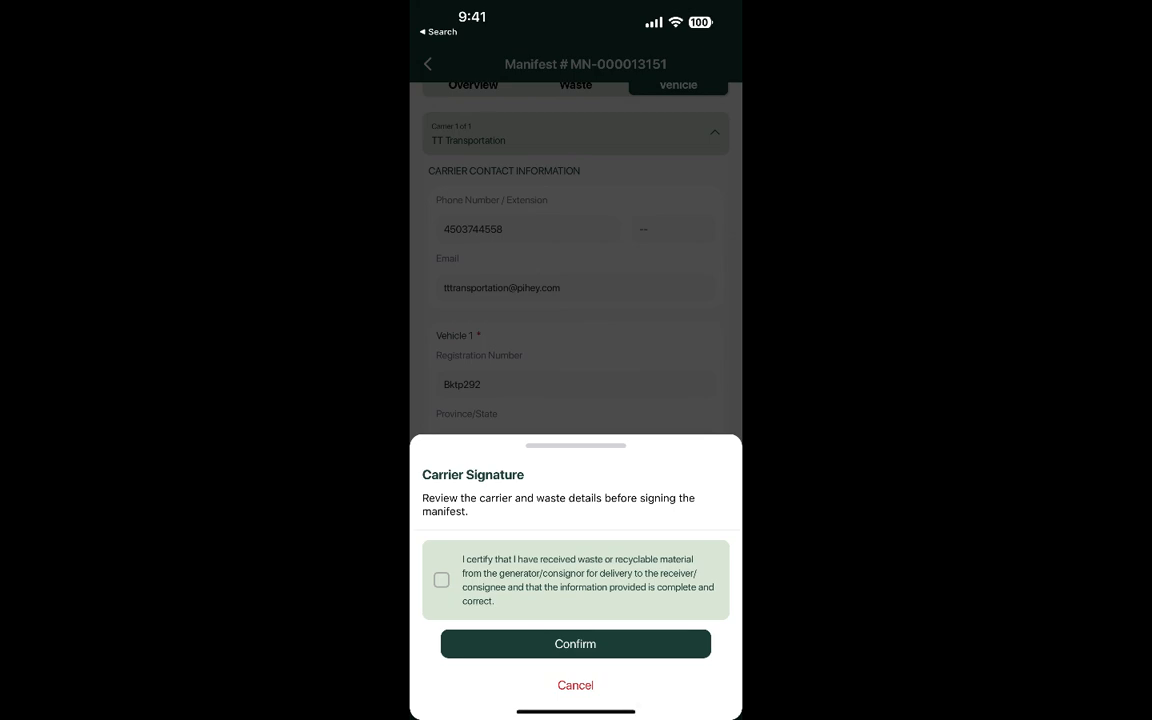
Certify receipt from the generator and confirm the carrier signature, moving the manifest In Transit.
left_click(441, 580)
left_click(575, 643)
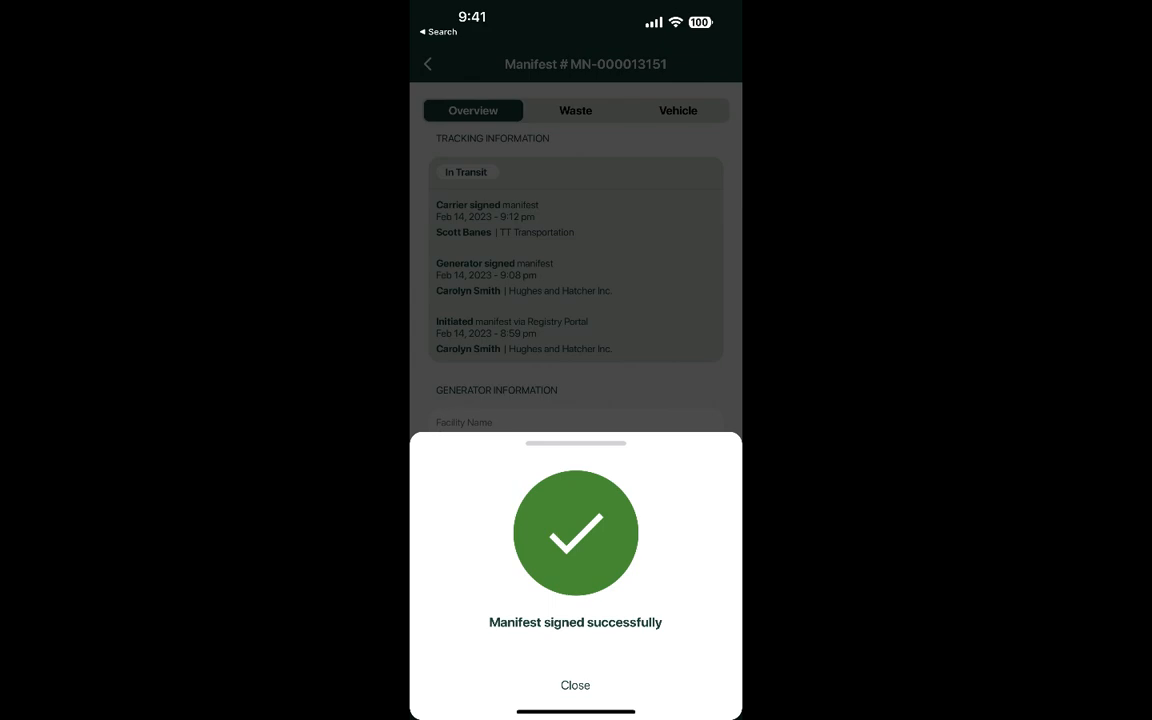
left_click(575, 685)
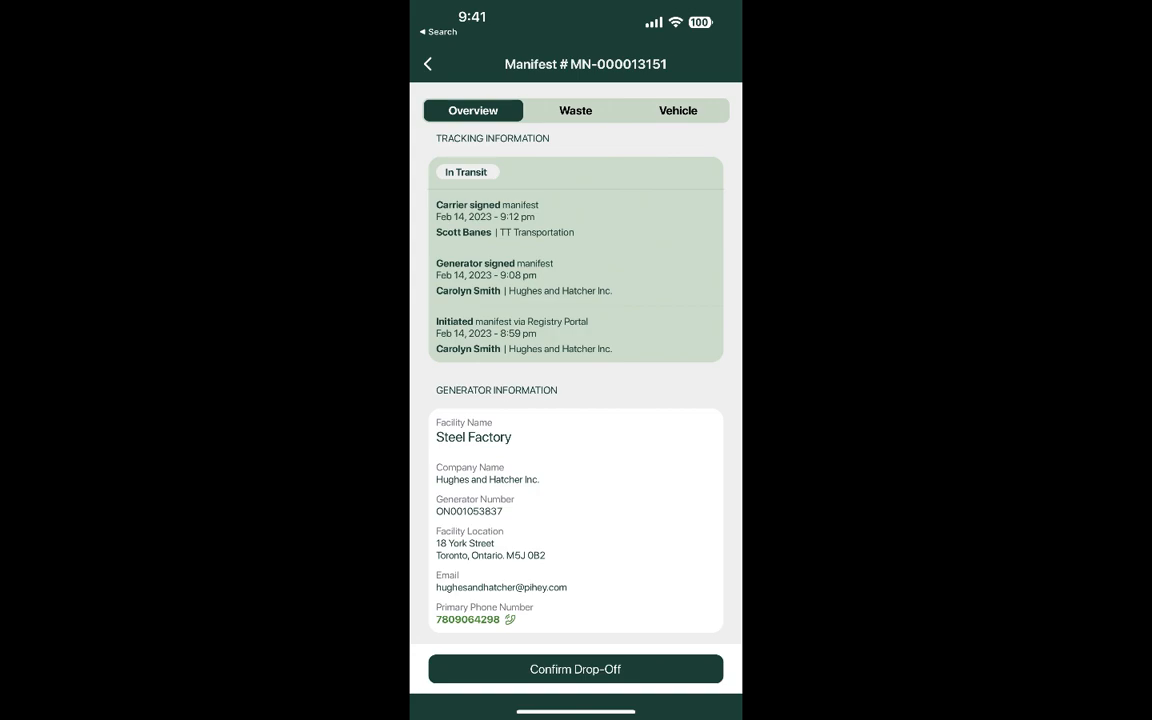
Confirm drop-off of MN-000013151 to Hoyden Co and close the confirmation message.
left_click(575, 669)
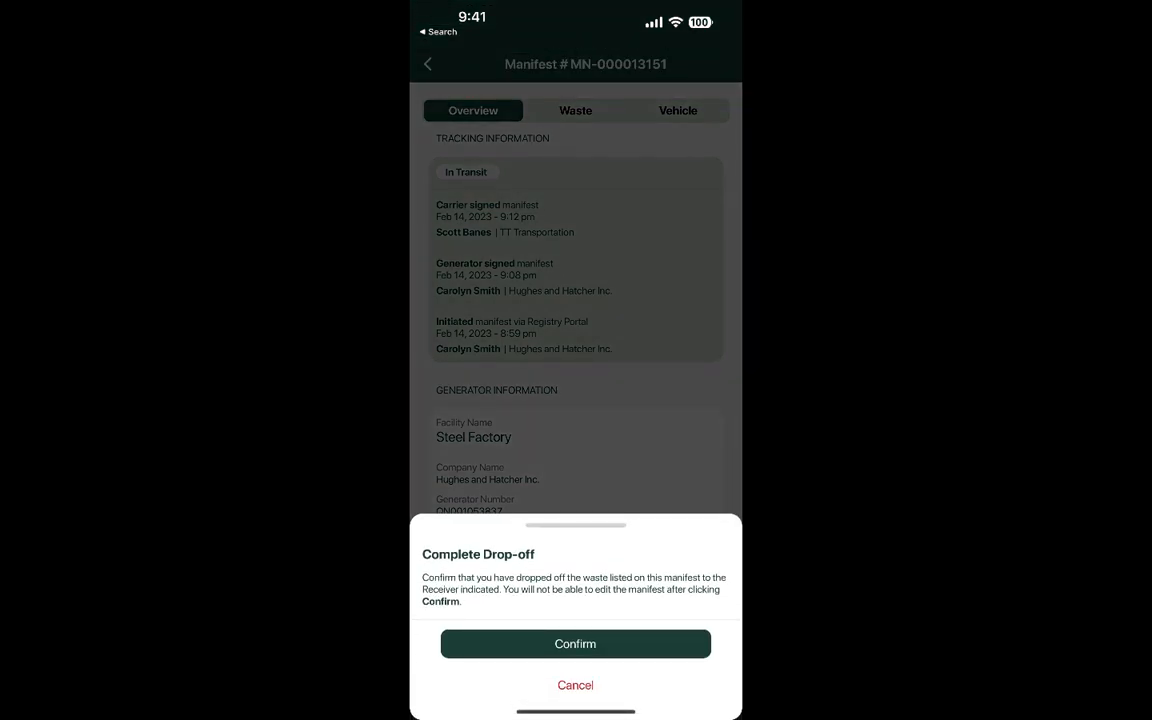
left_click(575, 643)
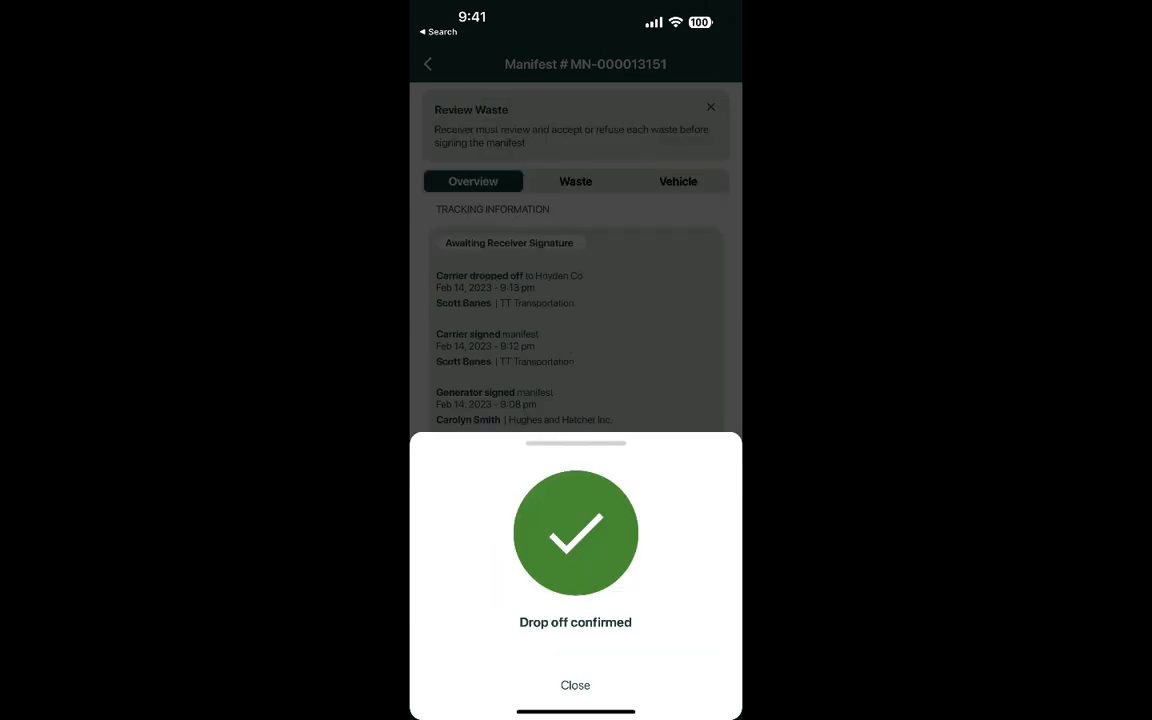
left_click(575, 685)
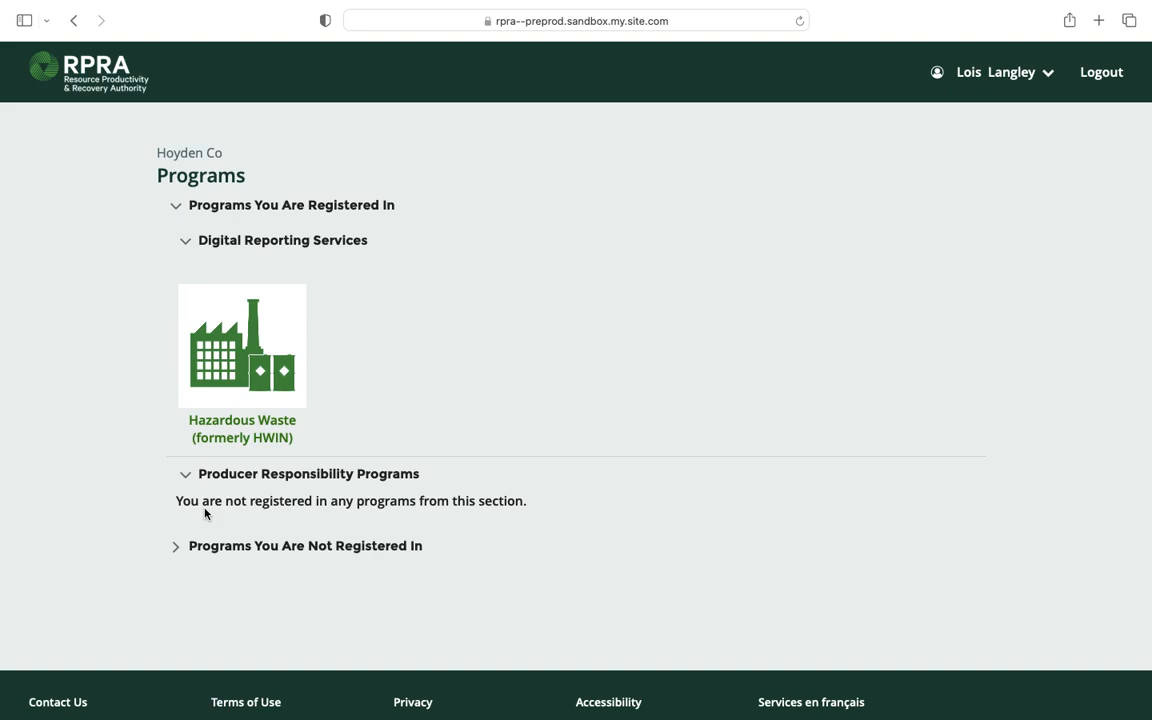
Open MN-000013151 from Hoyden Co's Hazardous Waste program manifests table.
left_click(245, 350)
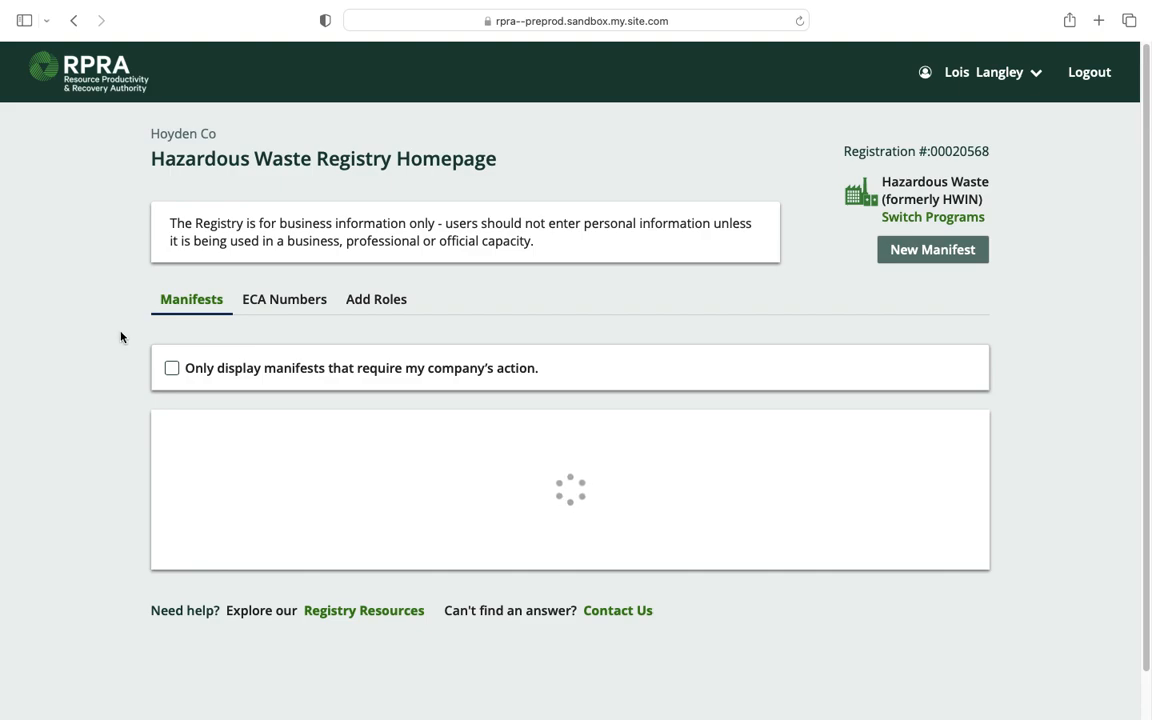
scroll(120, 337, "down", 1)
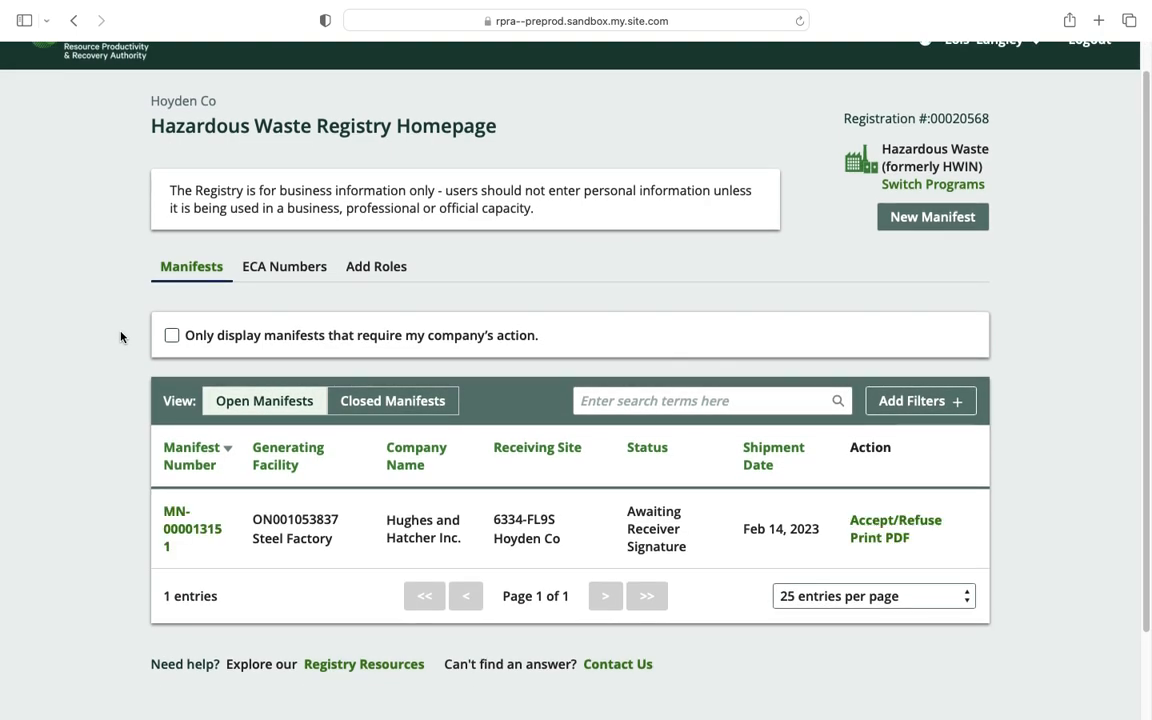
left_click(193, 531)
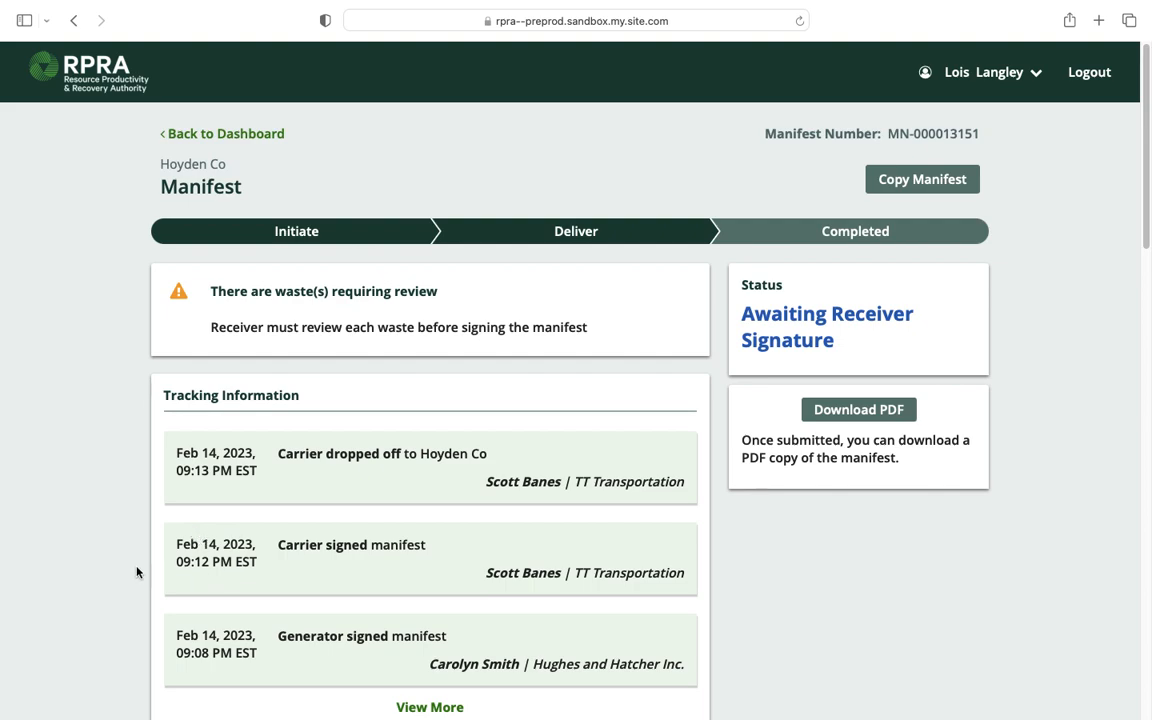
Scroll through MN-000013151's Overview sections as Hoyden Co, then bring up its Waste tab.
scroll(180, 514, "down", 1)
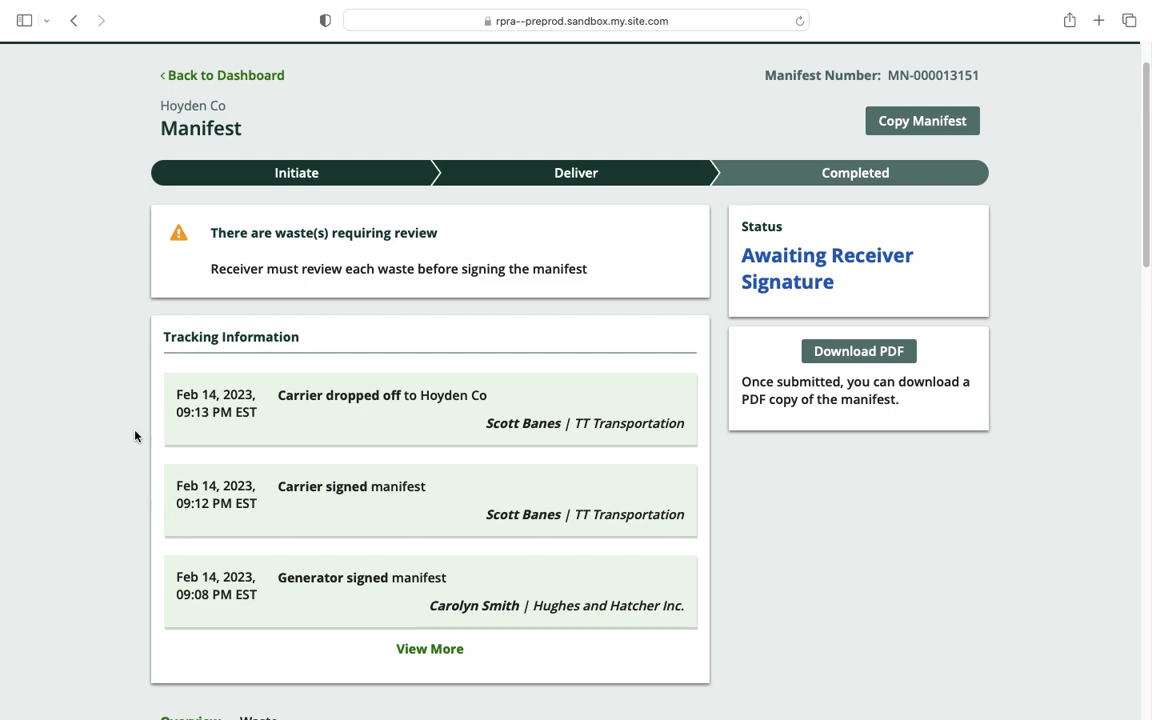
scroll(135, 435, "down", 5)
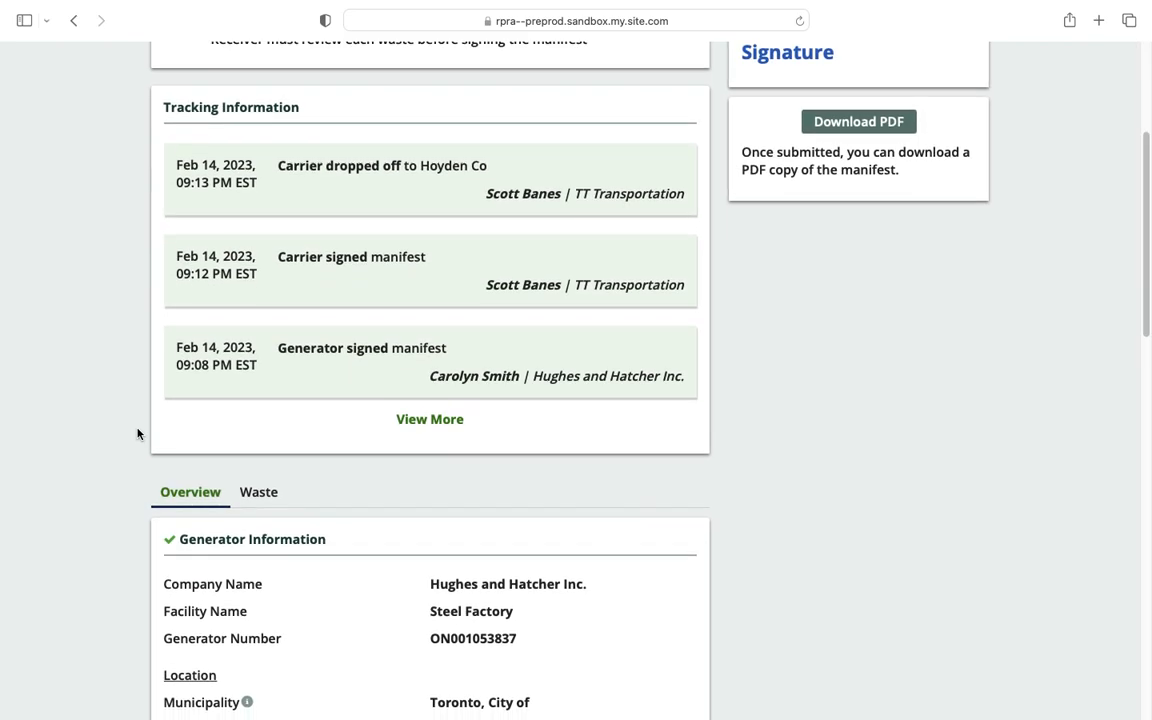
scroll(137, 433, "down", 3)
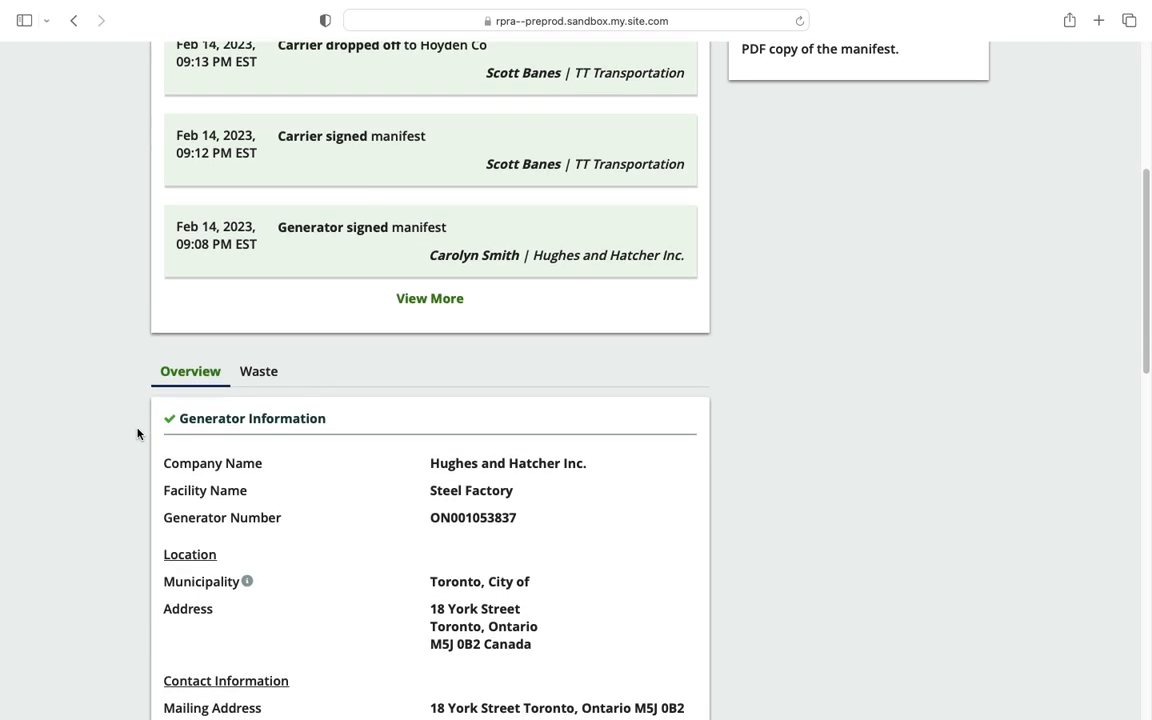
scroll(137, 433, "down", 1)
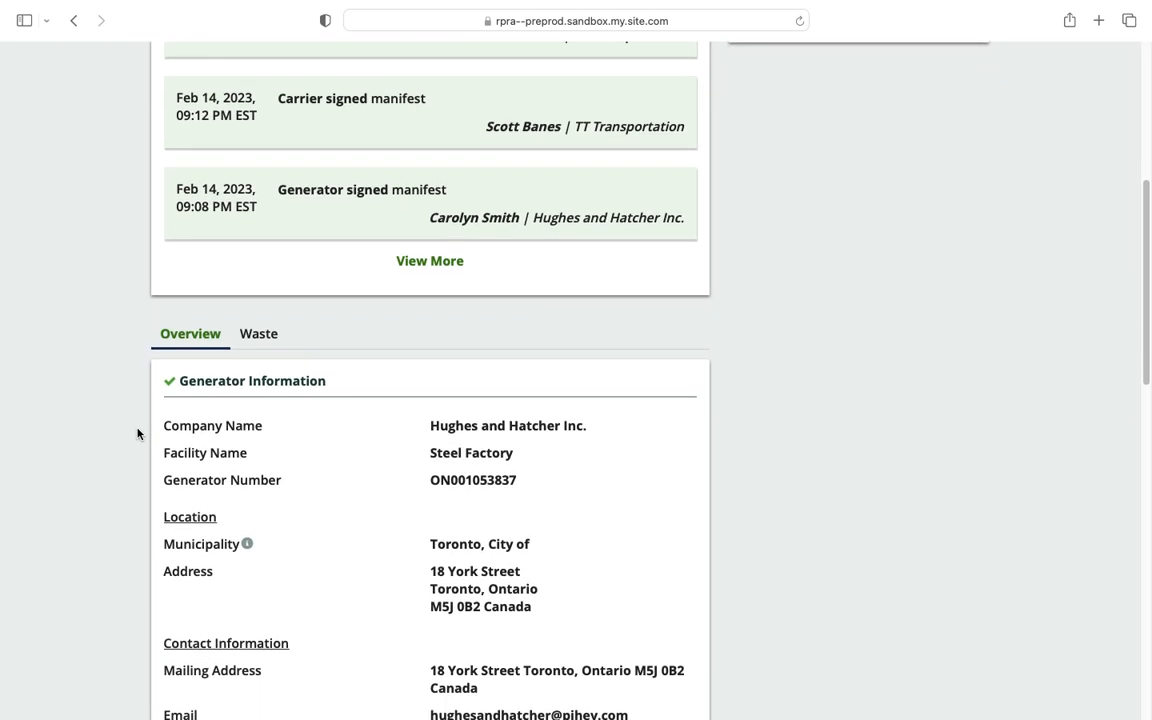
scroll(137, 433, "down", 2)
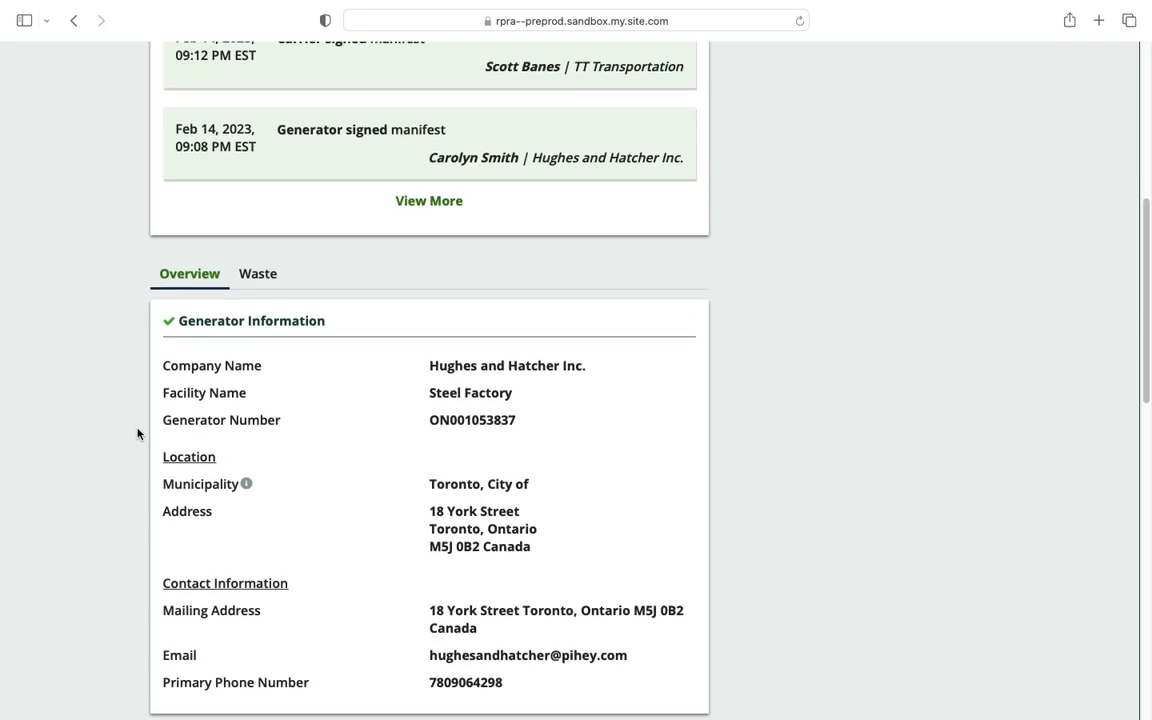
scroll(218, 432, "down", 4)
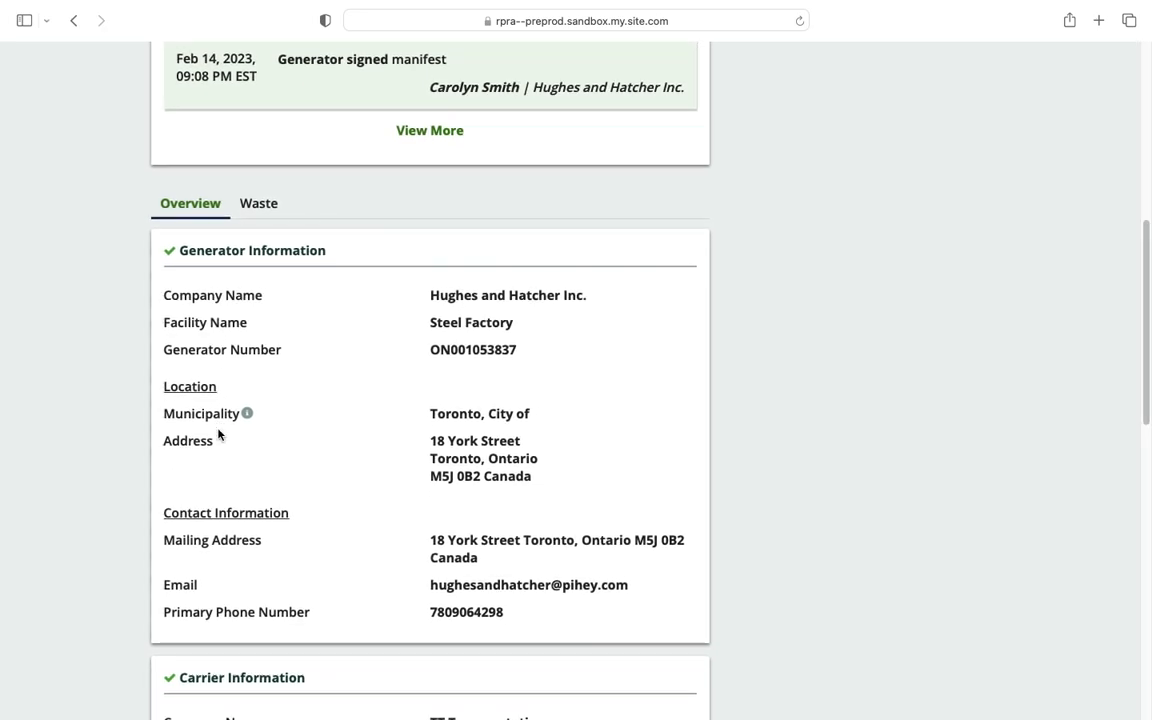
scroll(218, 432, "down", 14)
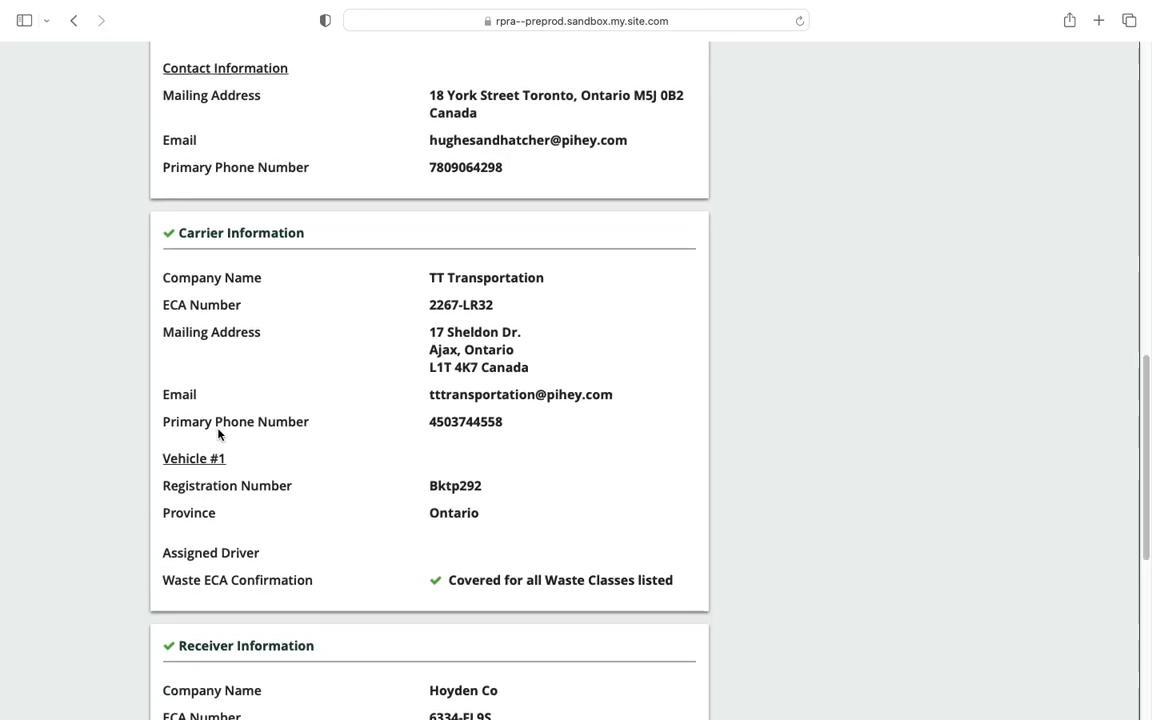
scroll(218, 433, "down", 5)
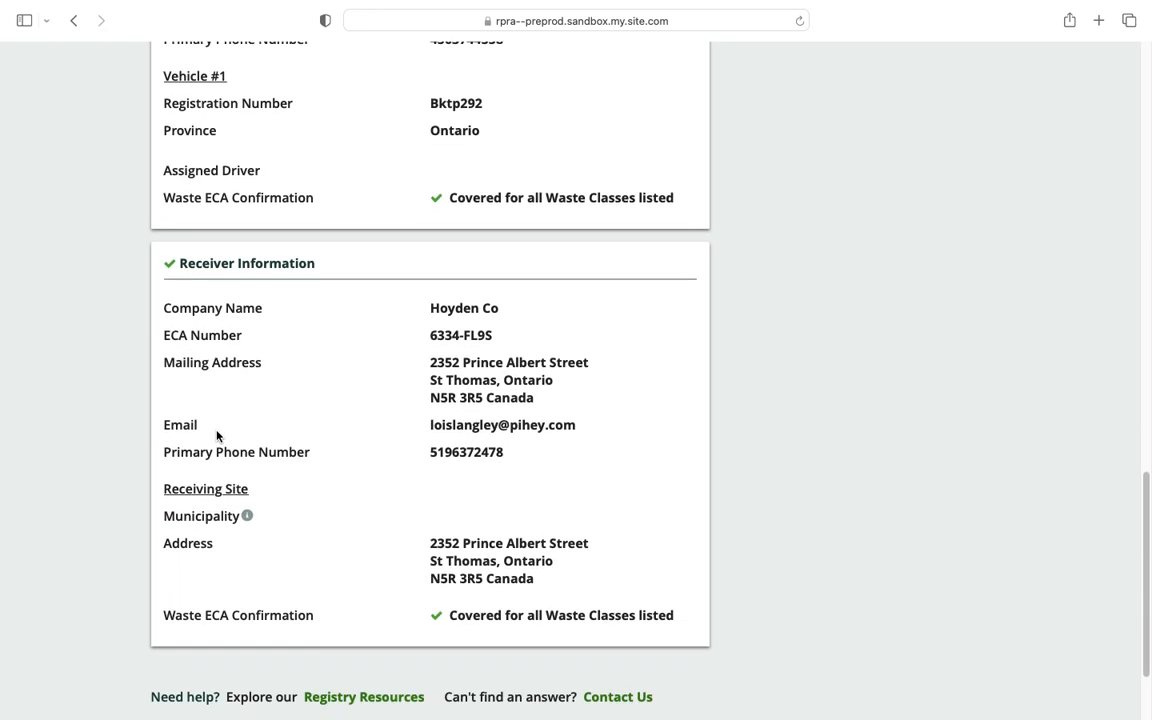
scroll(217, 434, "up", 10)
scroll(217, 434, "up", 15)
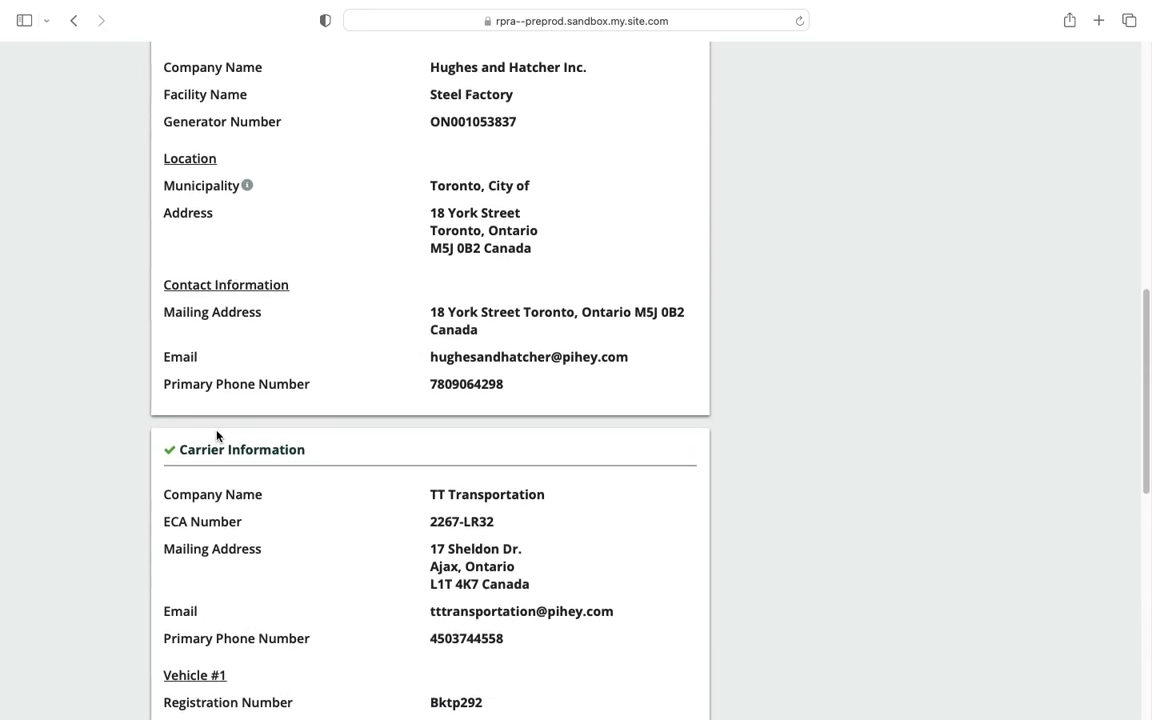
left_click(265, 415)
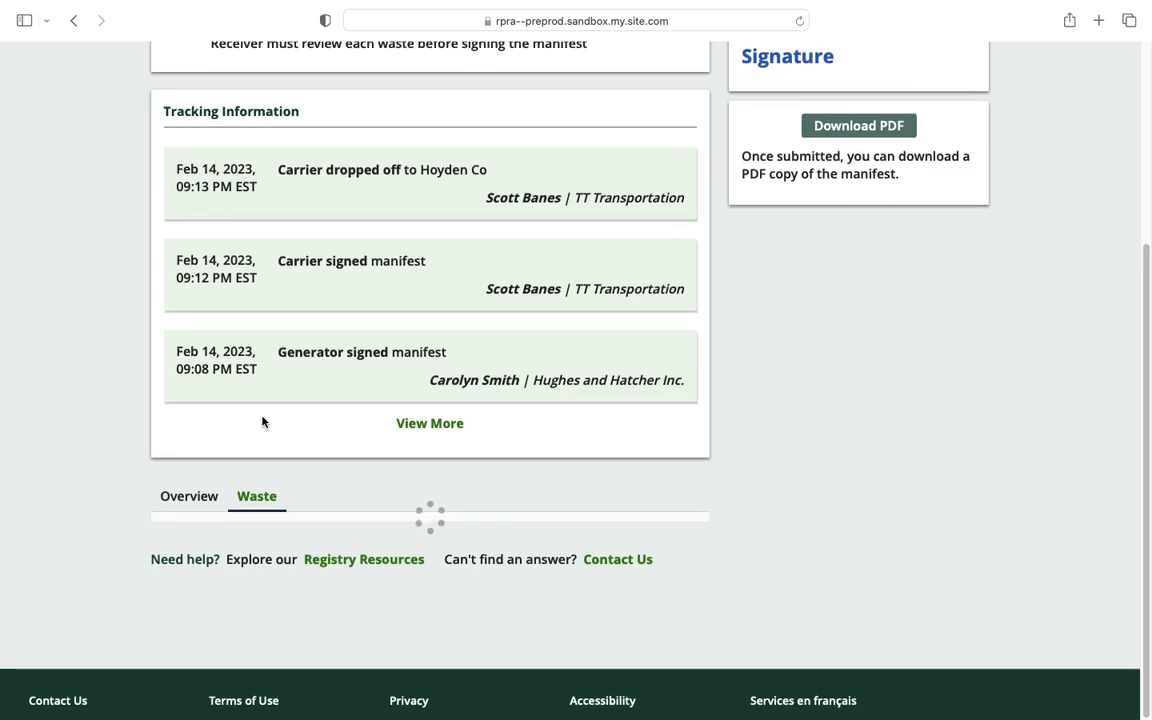
scroll(262, 421, "down", 5)
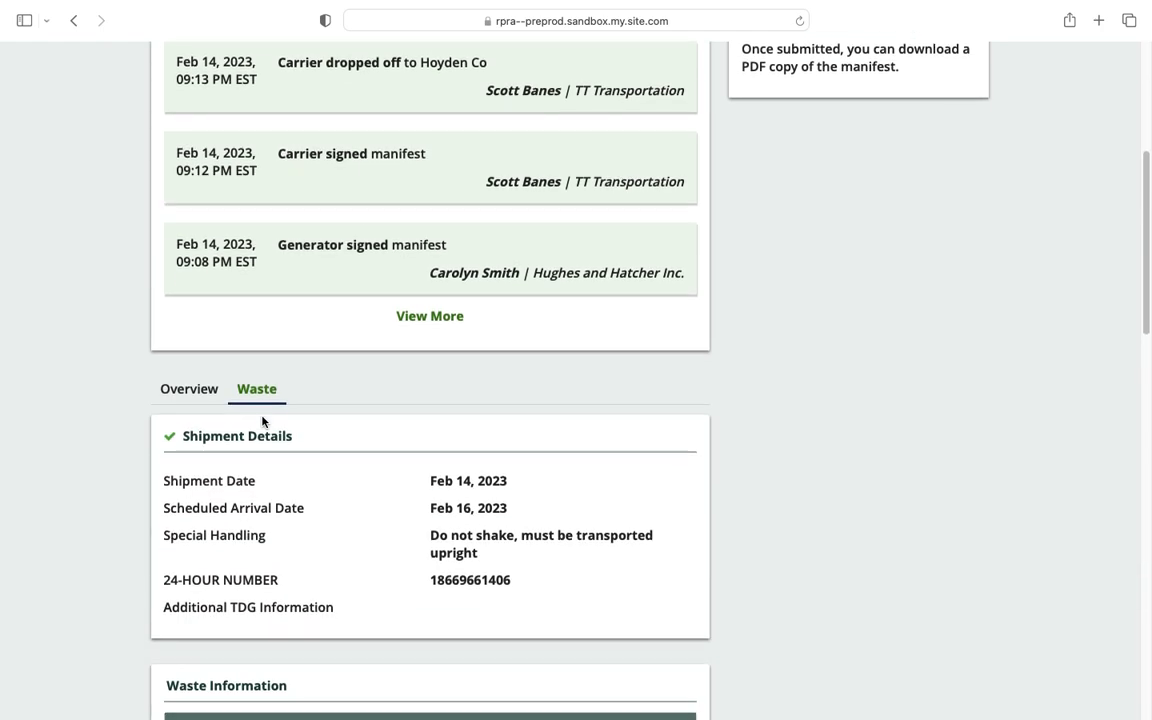
scroll(262, 421, "down", 3)
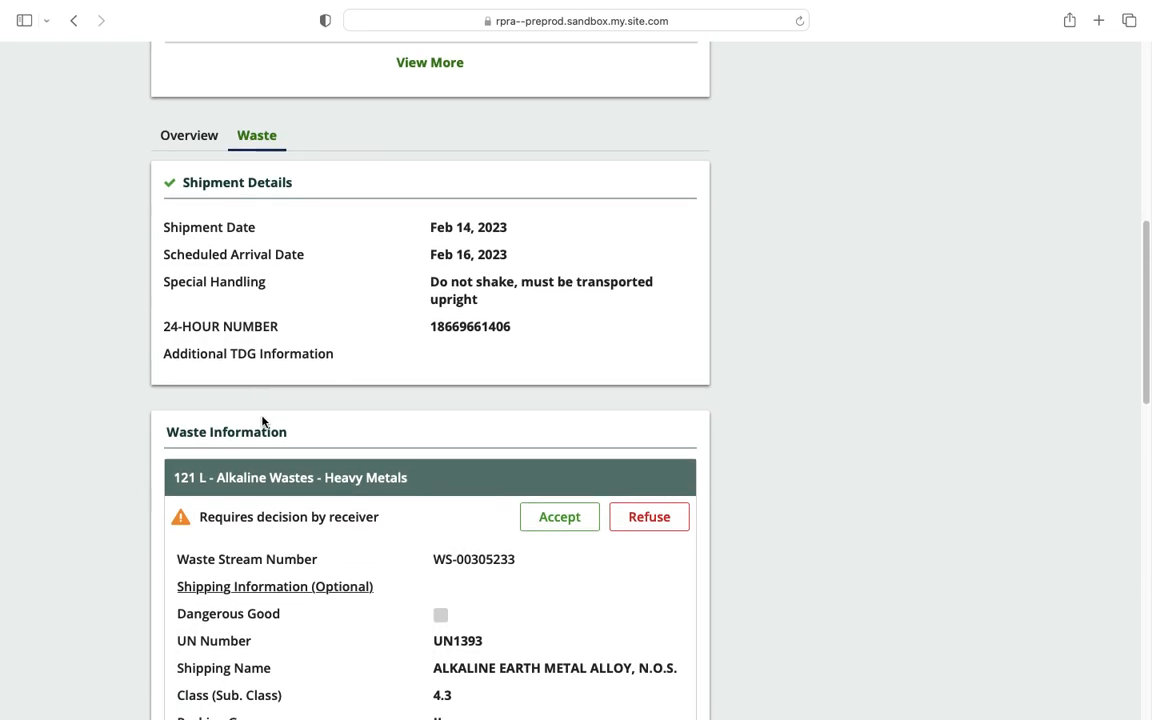
scroll(262, 421, "down", 3)
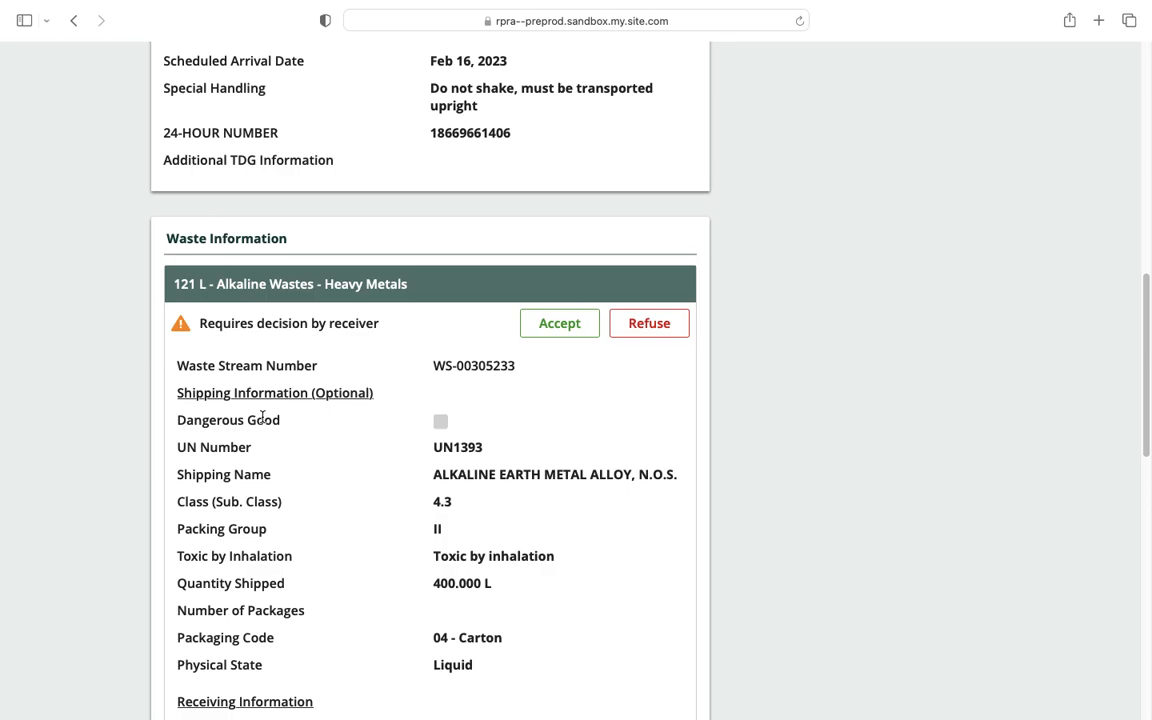
scroll(262, 419, "down", 2)
scroll(262, 417, "down", 1)
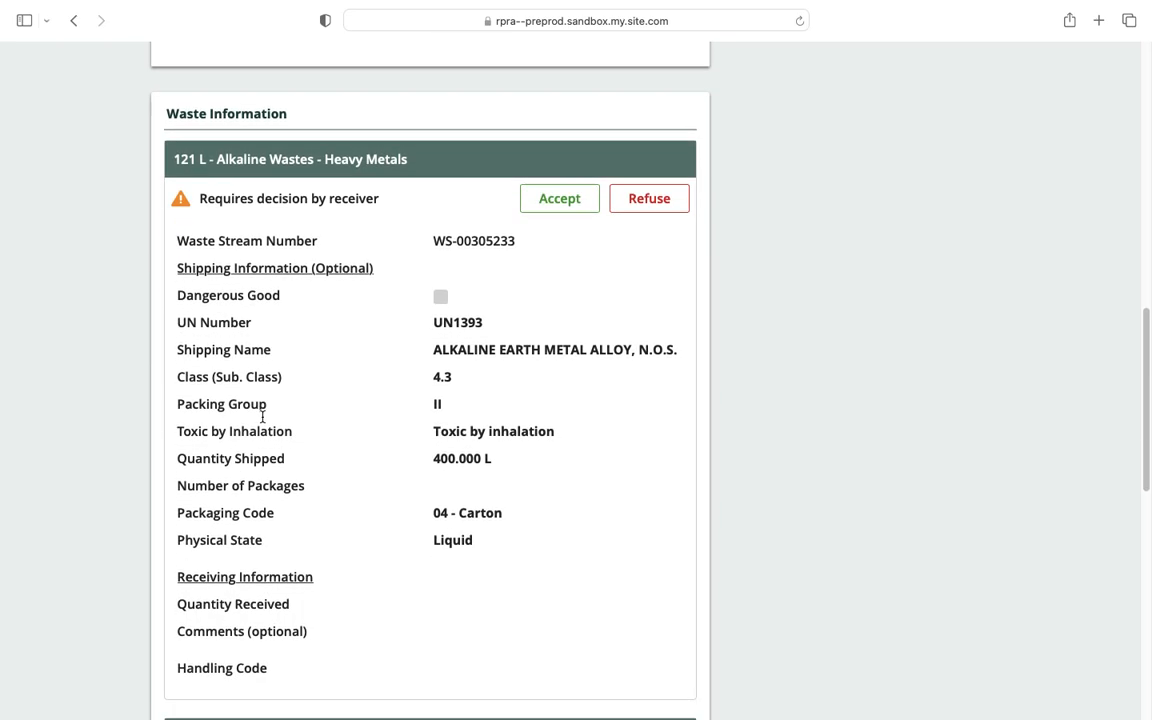
scroll(262, 421, "down", 3)
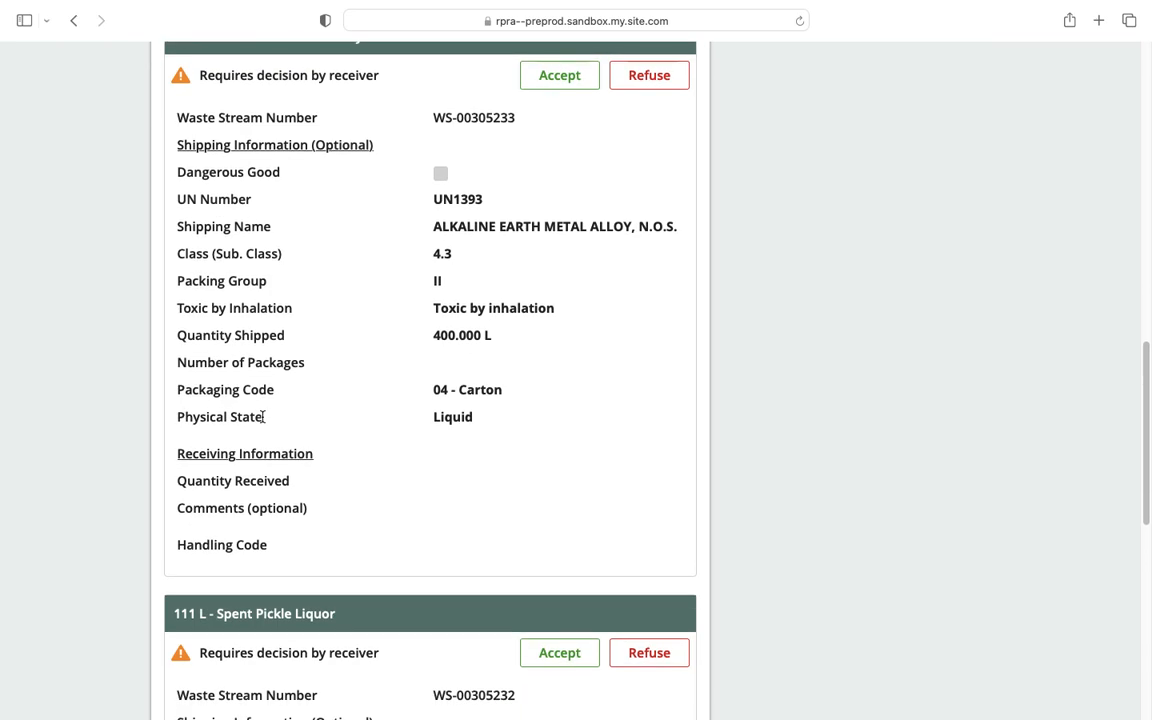
scroll(262, 418, "down", 3)
scroll(262, 417, "down", 4)
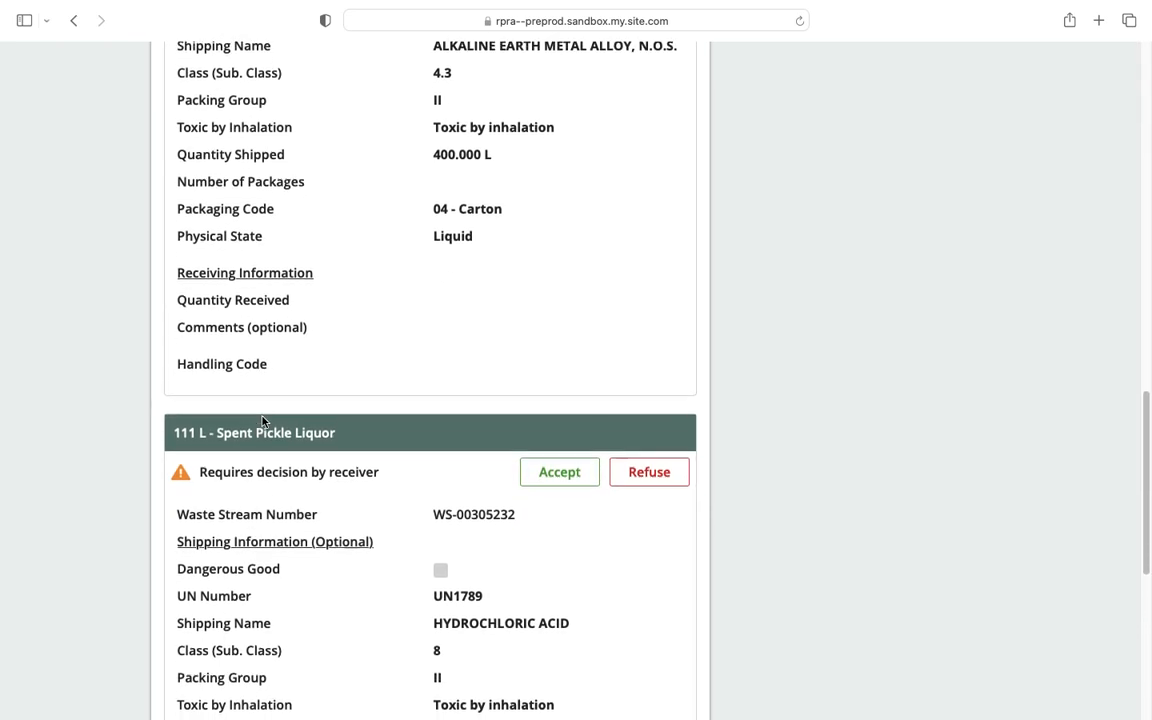
scroll(262, 417, "down", 5)
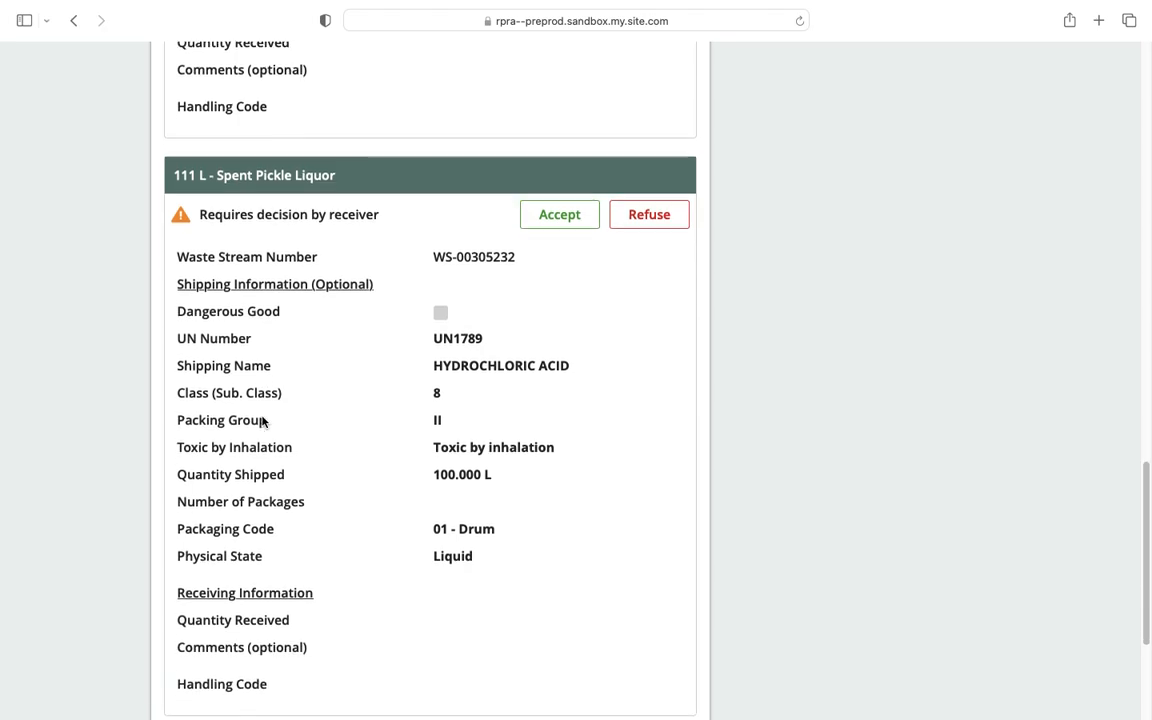
scroll(262, 417, "up", 6)
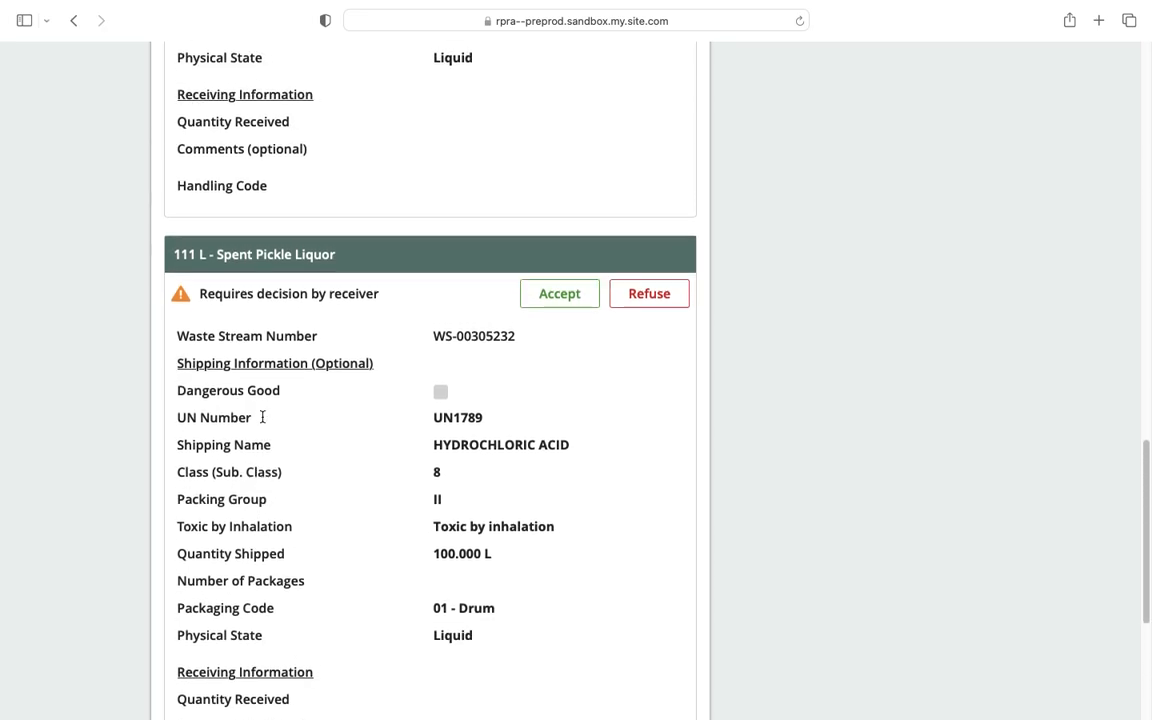
scroll(262, 417, "up", 3)
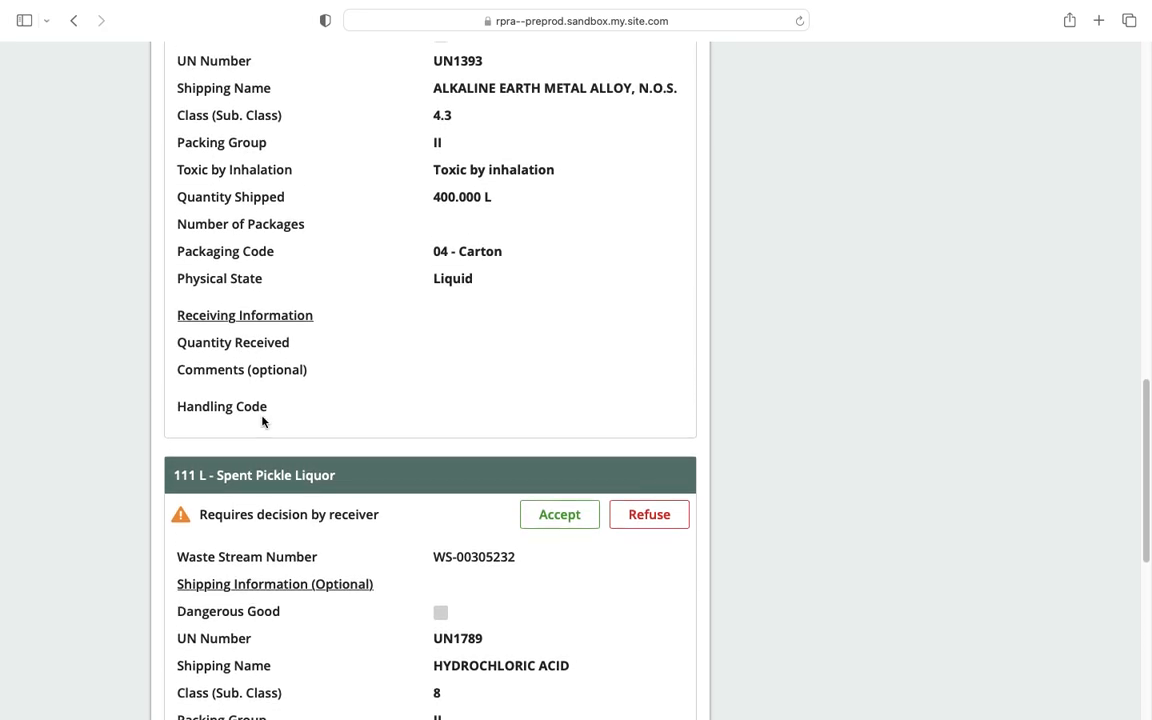
scroll(262, 420, "up", 3)
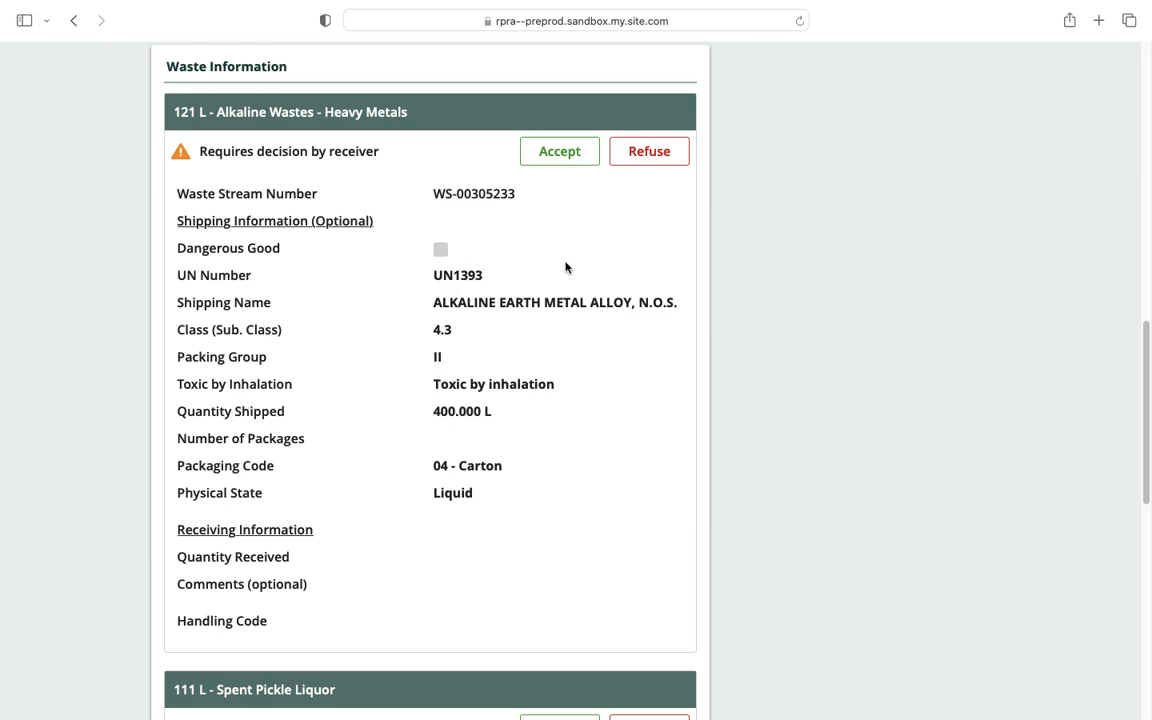
Refuse the Alkaline Wastes - Heavy Metals waste as 'Unable to offload' and move to the next waste.
left_click(646, 156)
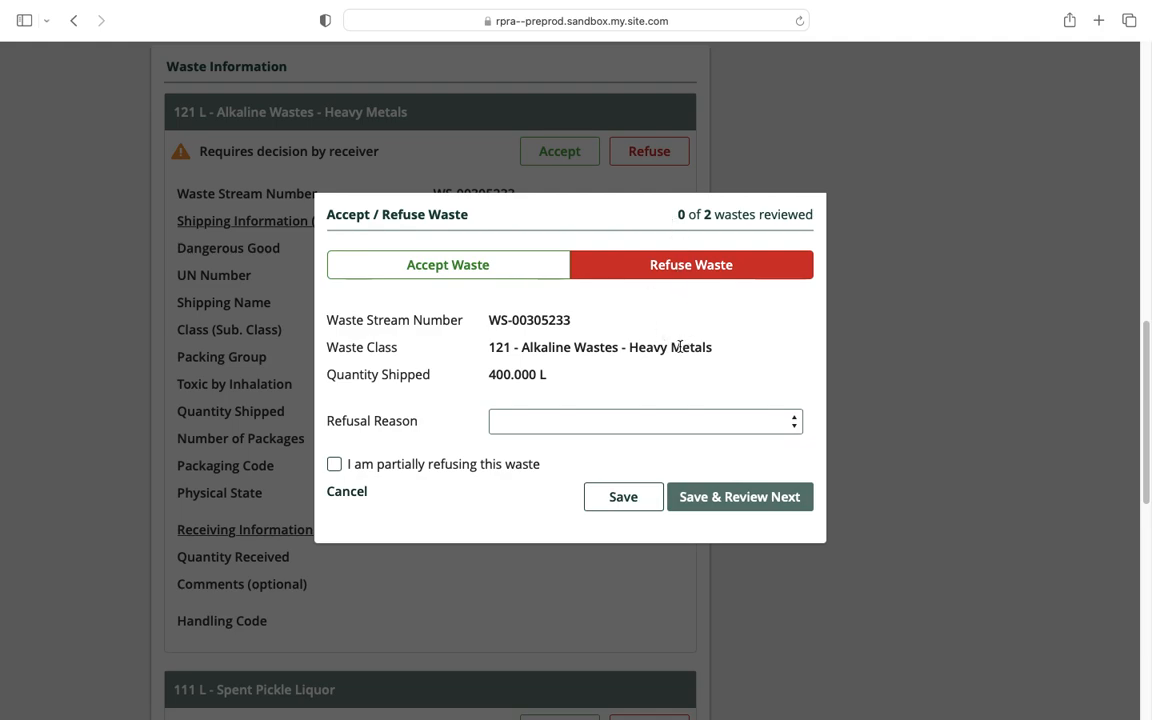
left_click(613, 419)
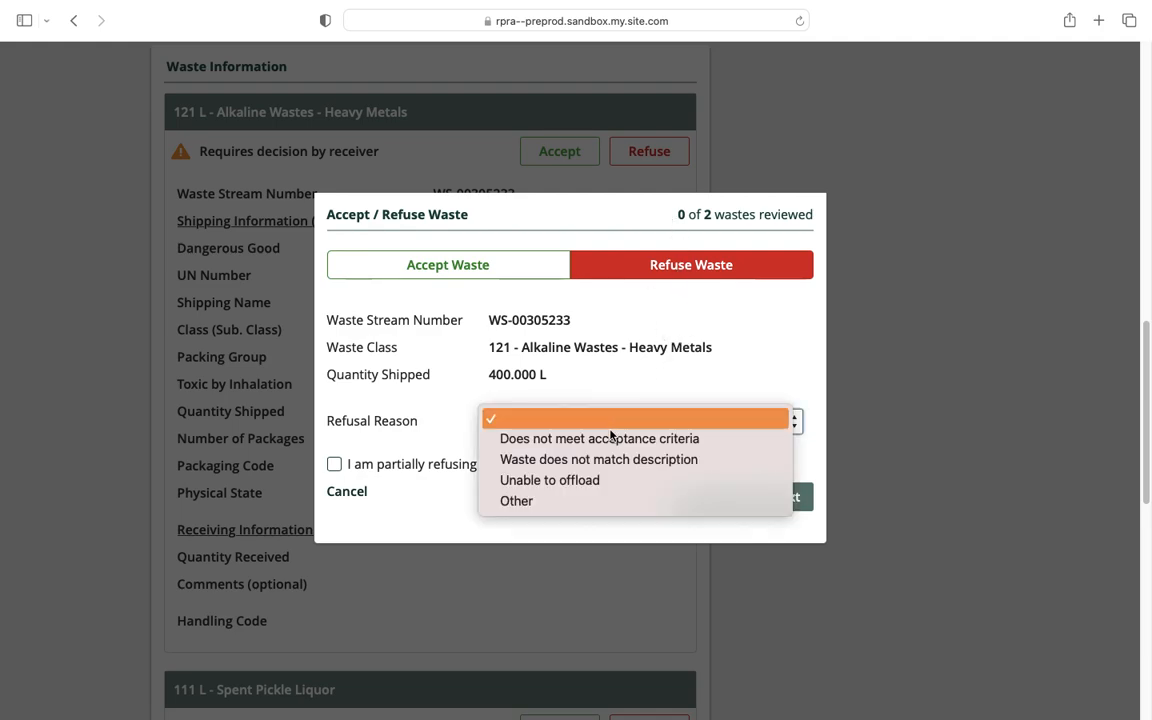
left_click(588, 480)
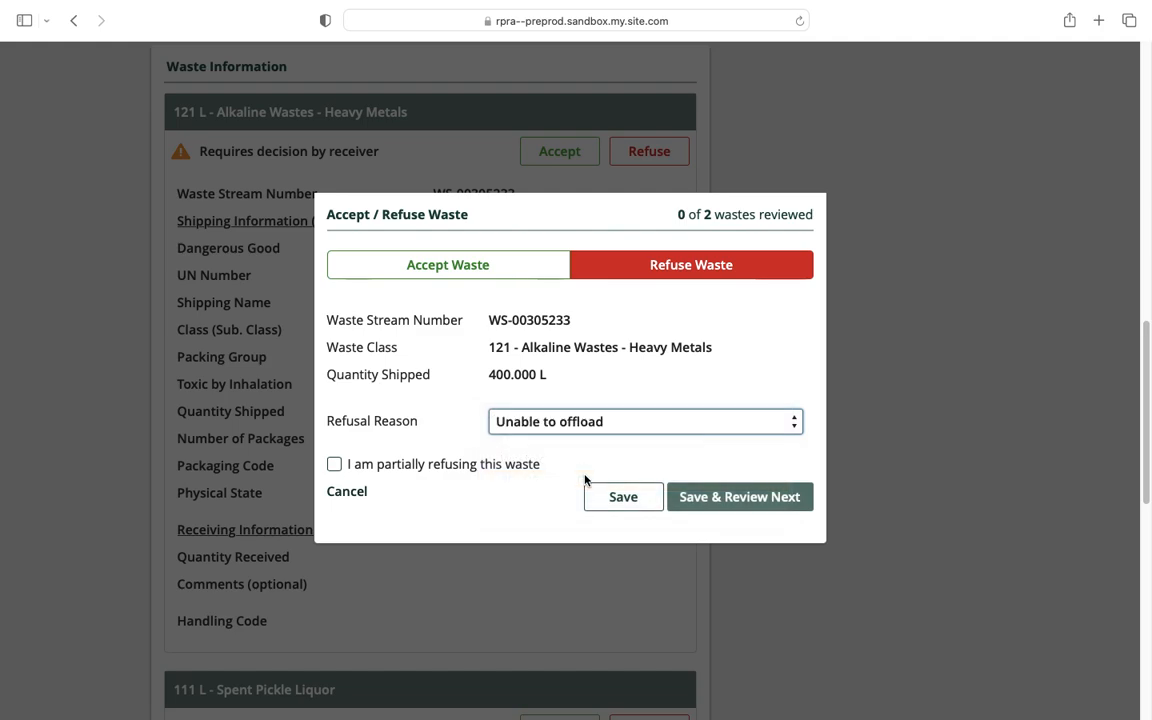
left_click(723, 500)
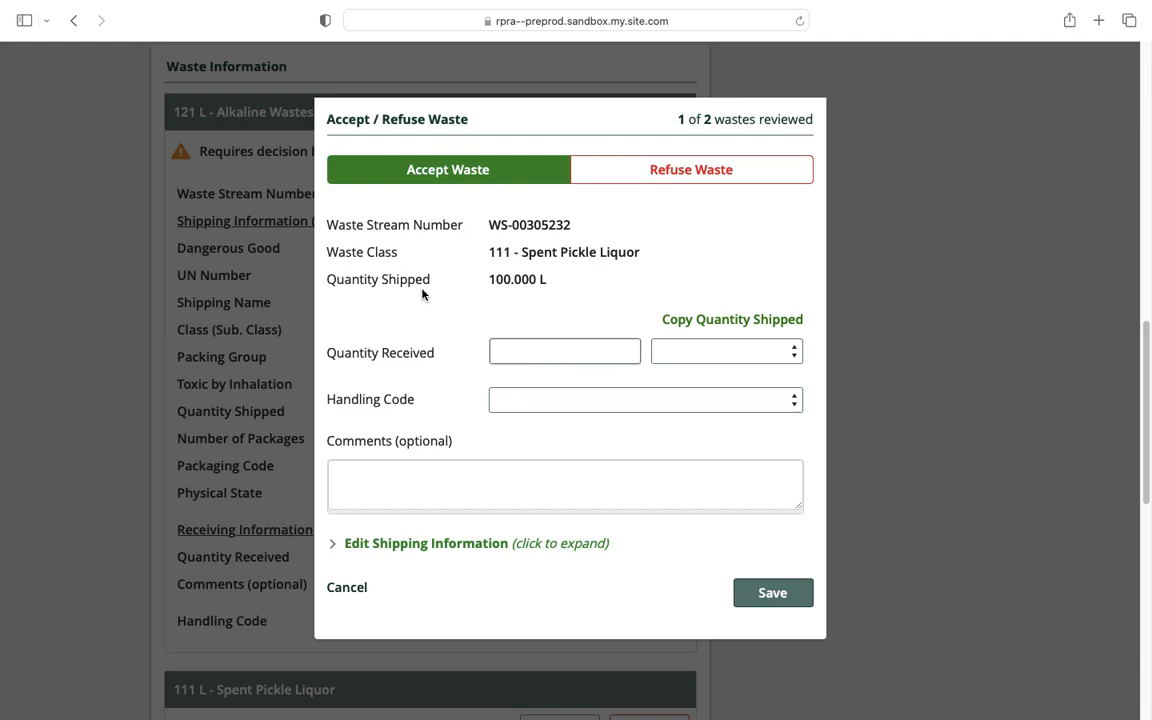
Accept the Spent Pickle Liquor at the full shipped 100.000 L with handling code 01 - Storage.
left_click(726, 321)
left_click(541, 400)
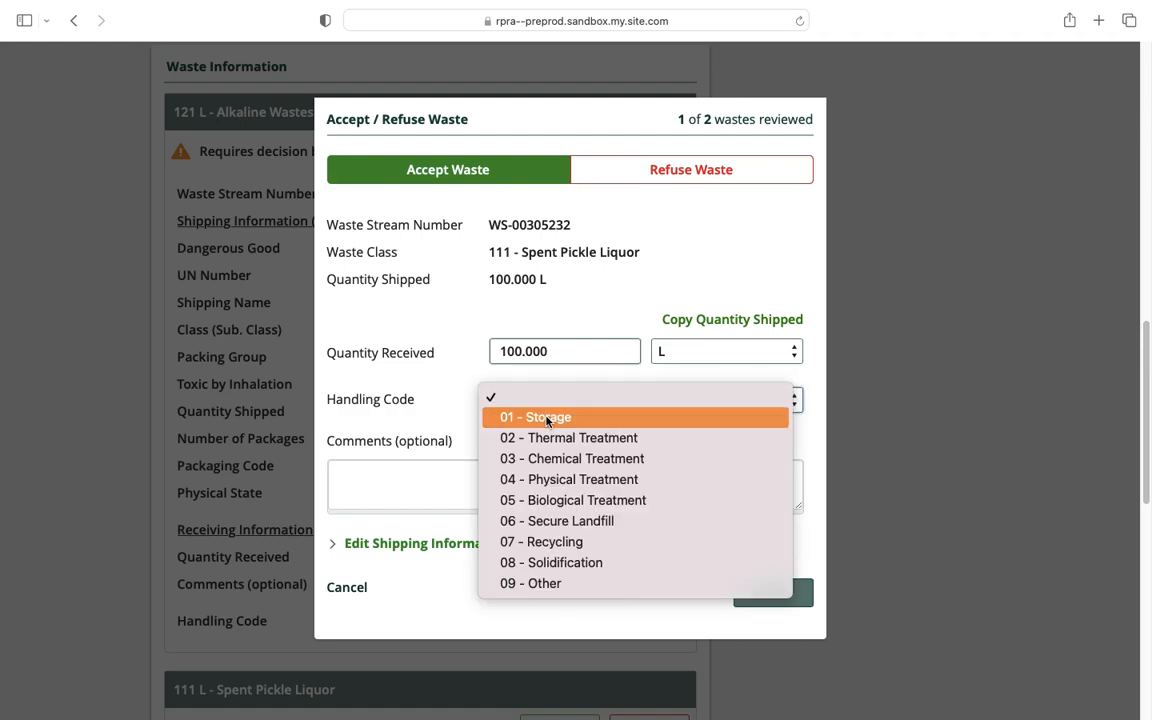
left_click(545, 416)
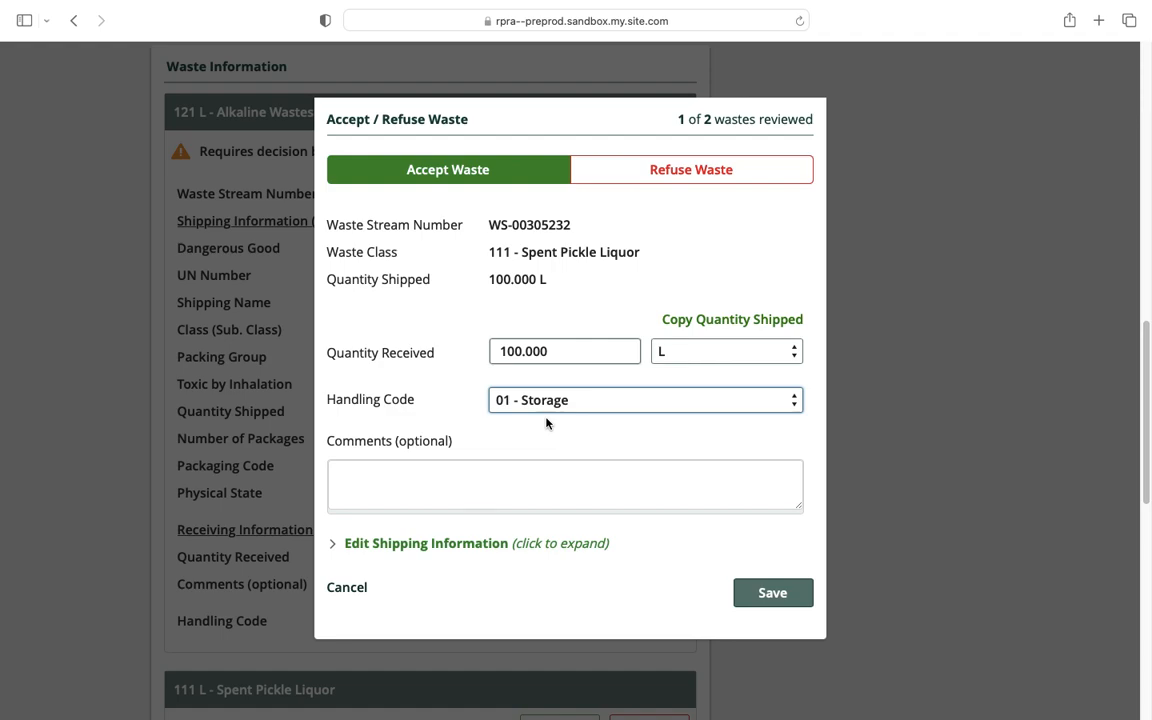
left_click(772, 596)
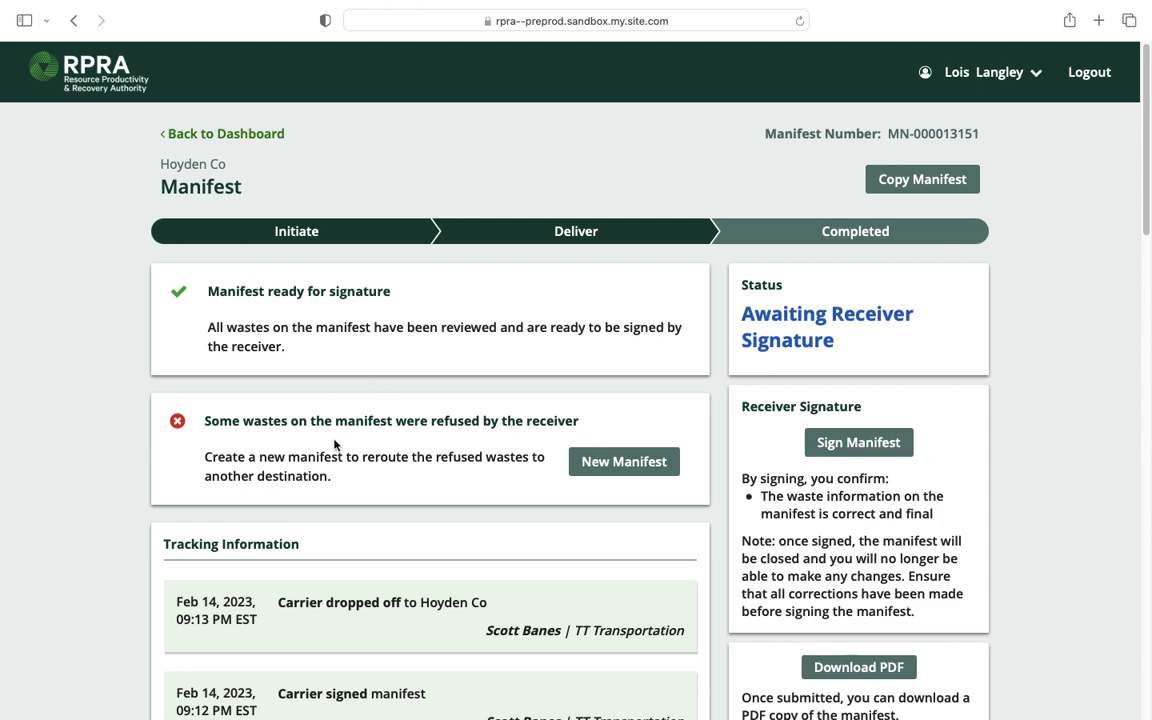
scroll(350, 445, "down", 1)
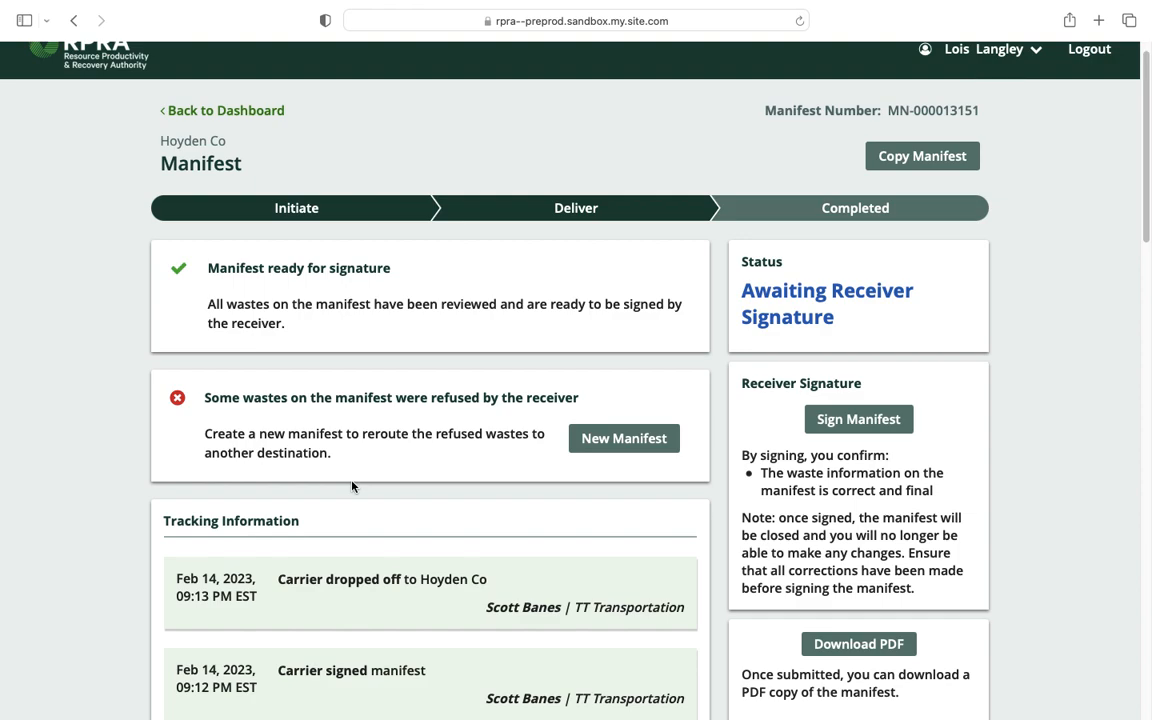
left_click(595, 444)
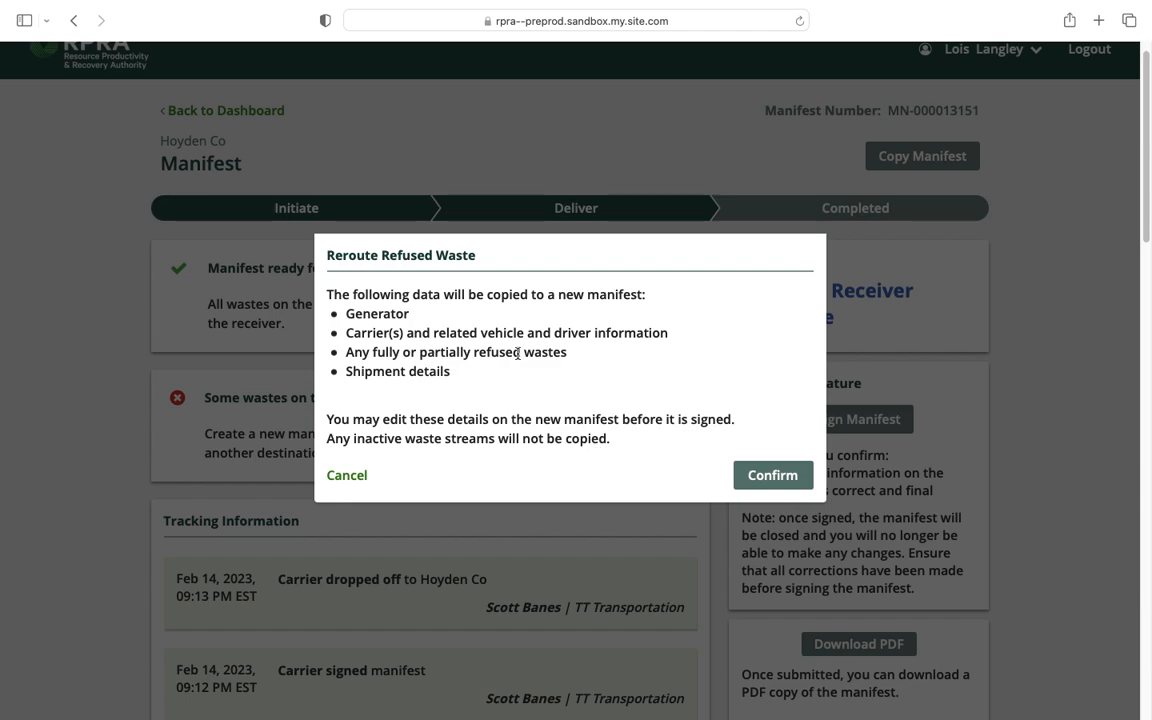
left_click_drag(465, 376, 337, 311)
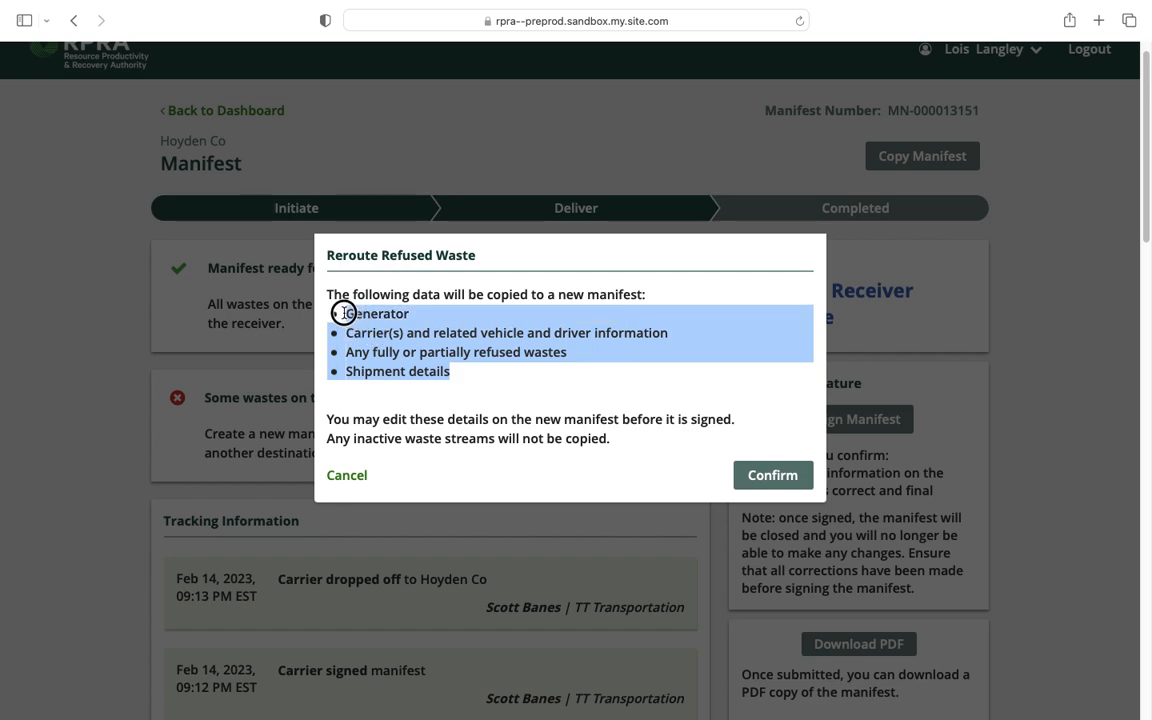
left_click(422, 333)
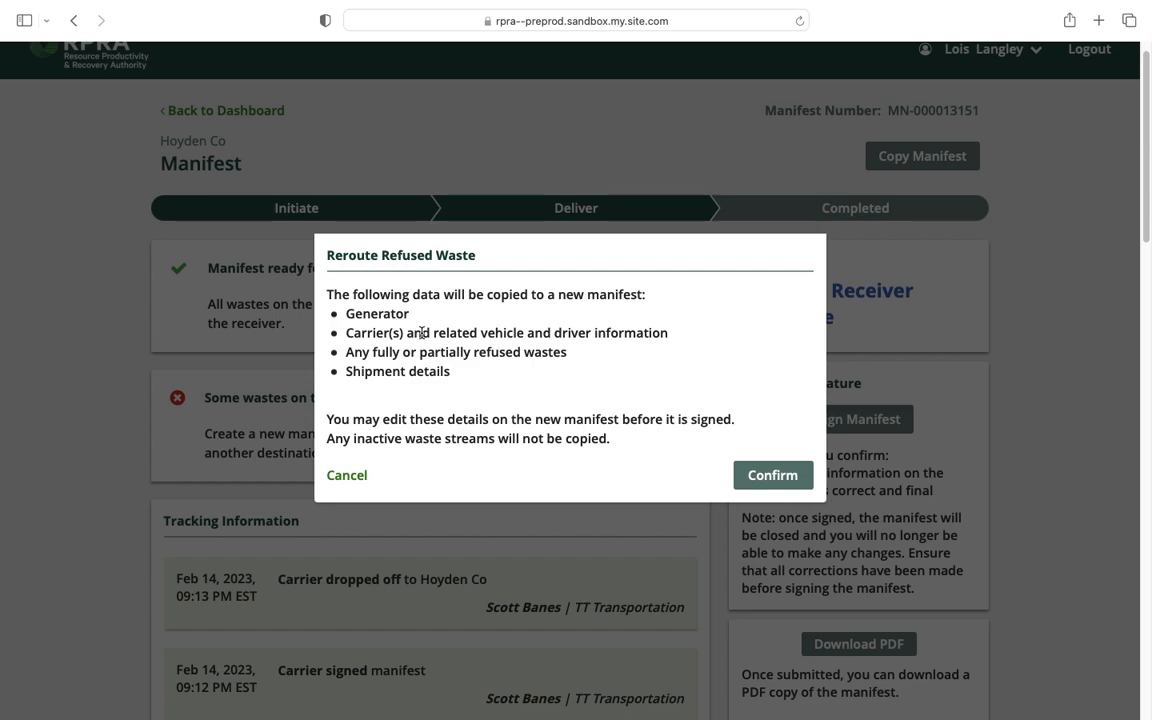
left_click(350, 477)
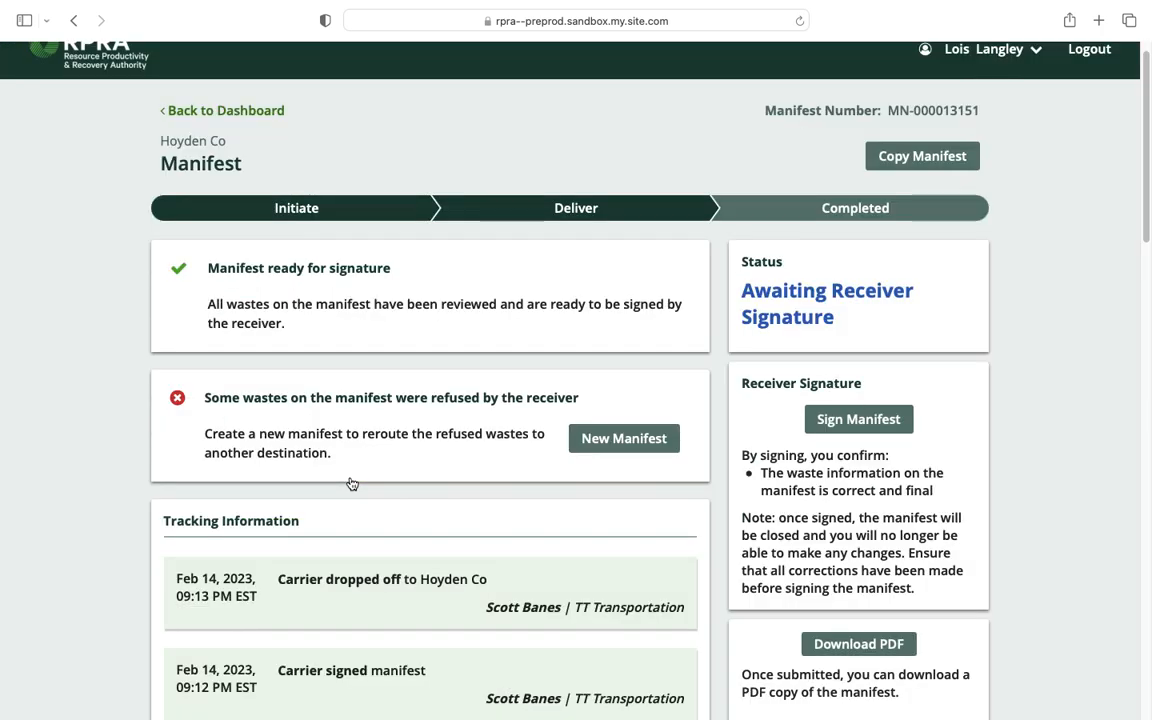
Sign manifest MN-000013151 as receiver, accepting the certification statement and confirming the signature.
left_click(859, 420)
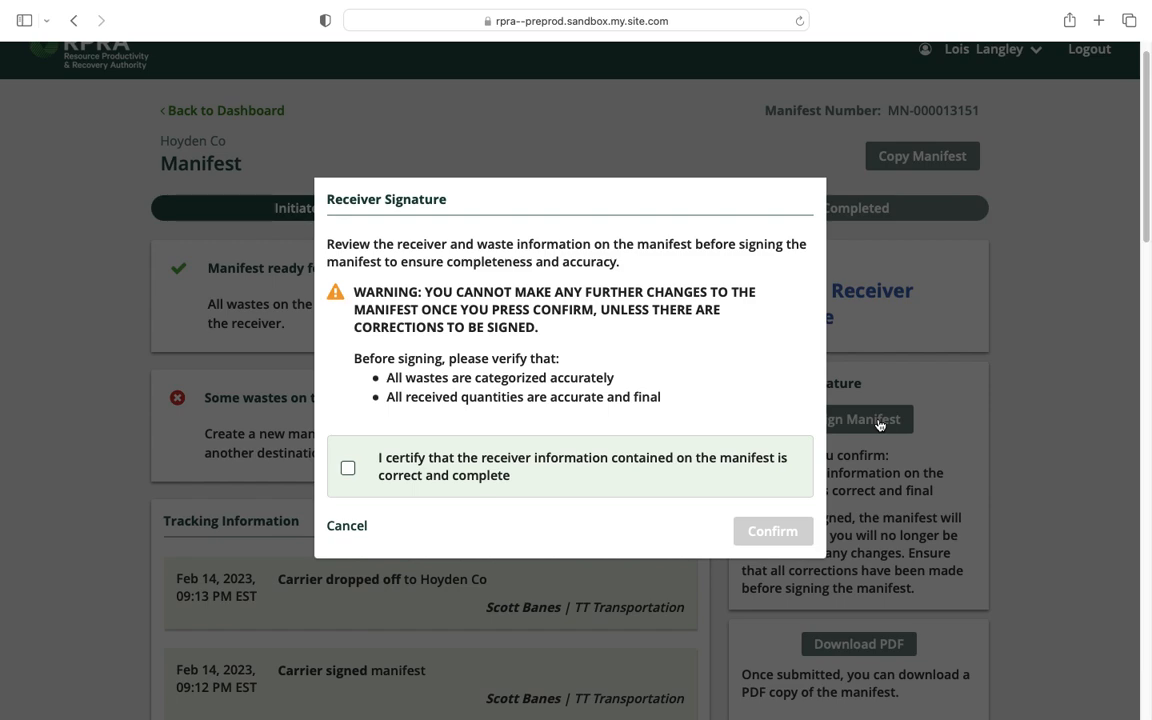
left_click(347, 470)
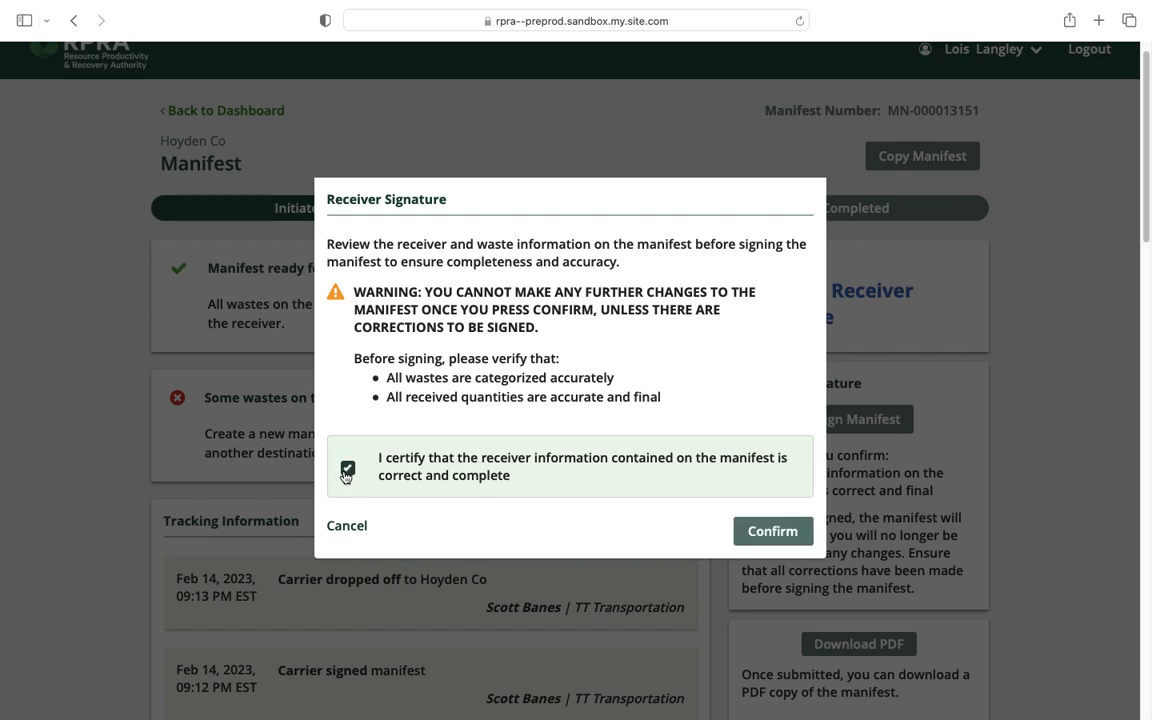
left_click(757, 530)
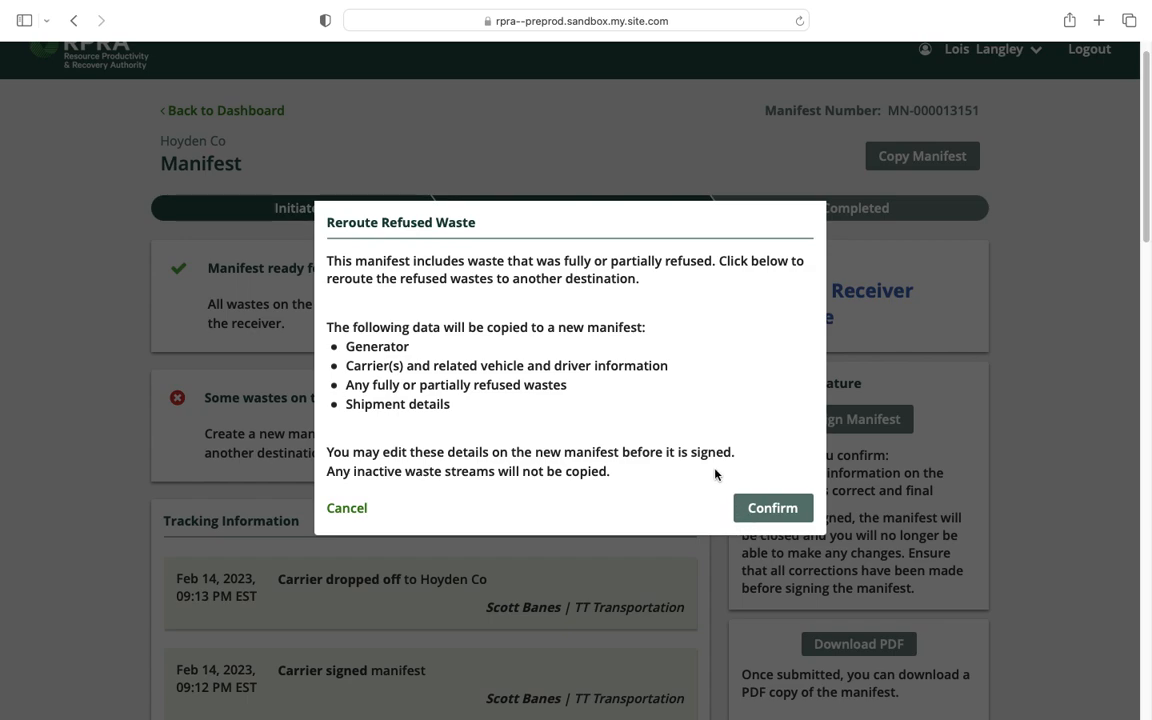
Confirm rerouting the refused waste onto a new manifest with Hoyden Co as receiver.
left_click(778, 508)
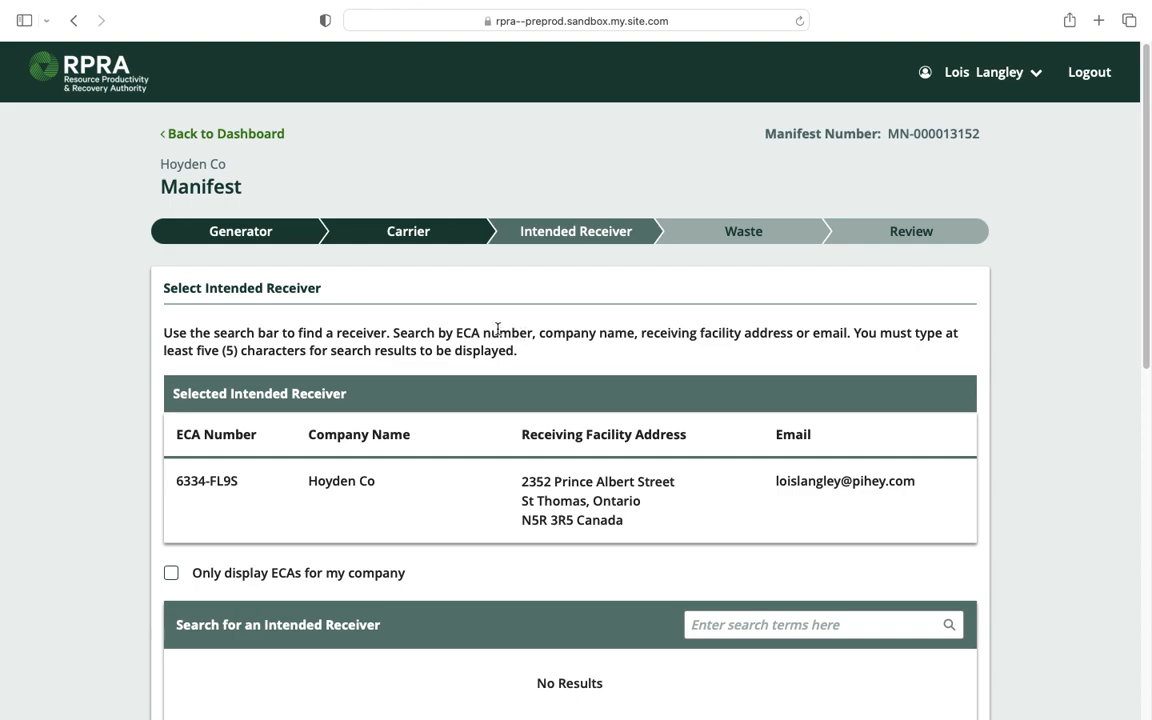
Mark the new manifest's waste as previously refused and Returned to the generator.
scroll(480, 330, "down", 1)
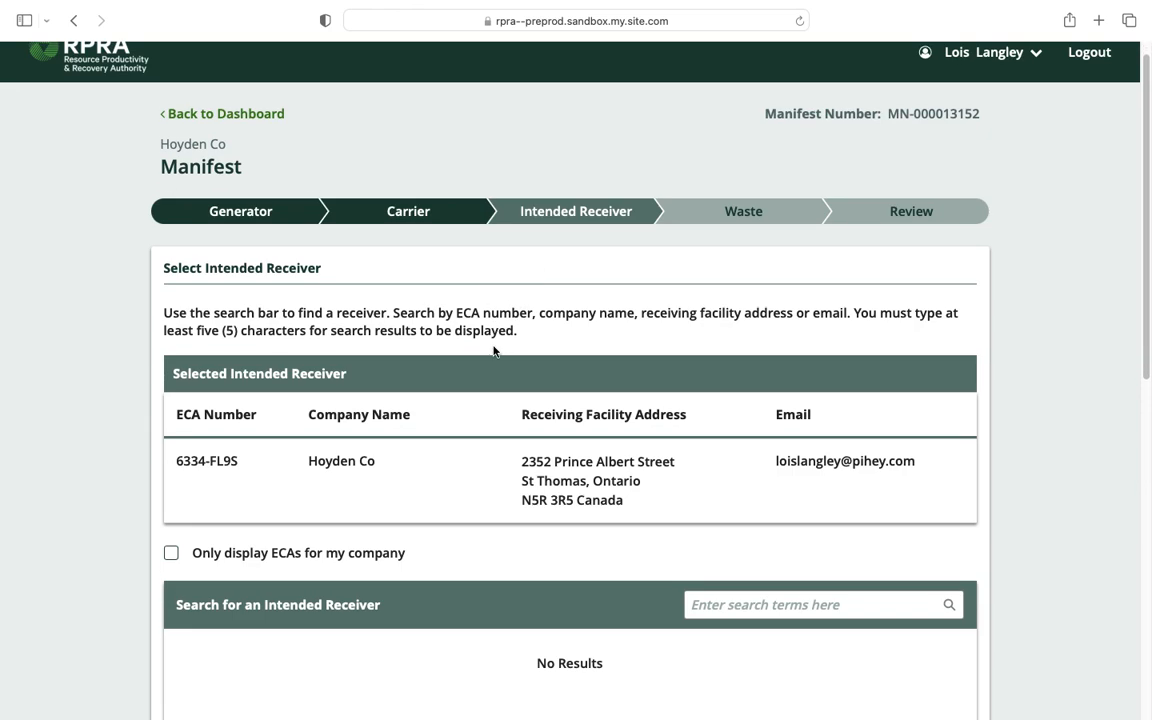
scroll(493, 351, "down", 3)
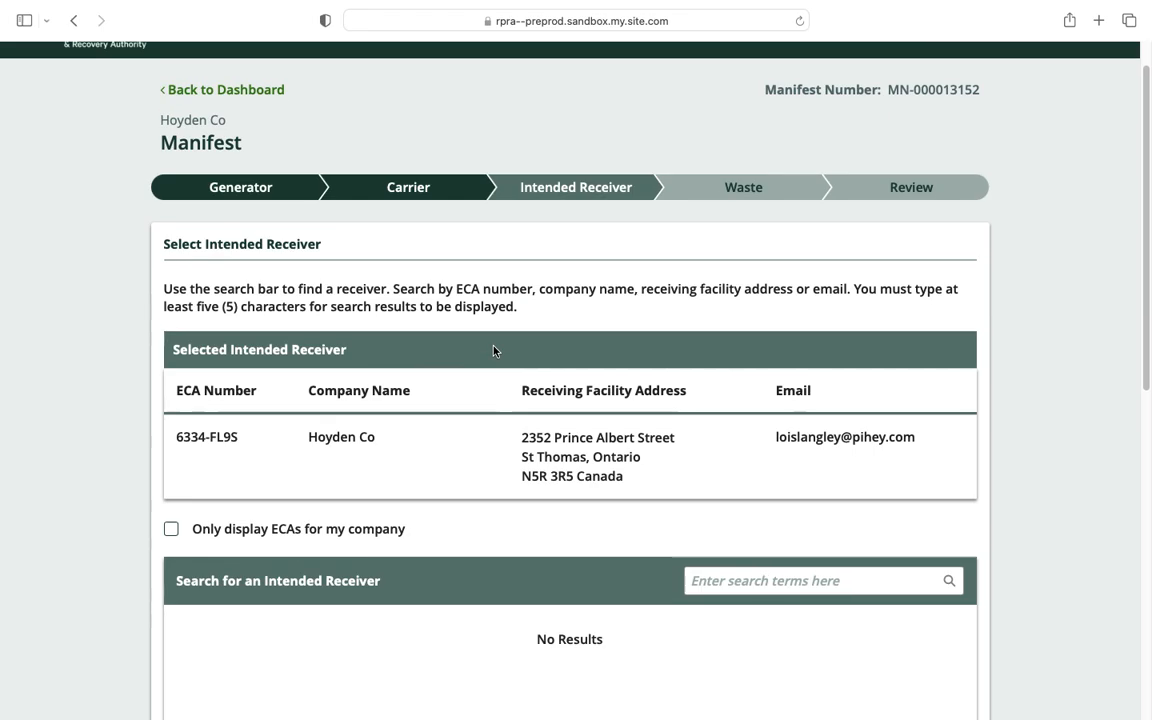
scroll(493, 351, "down", 4)
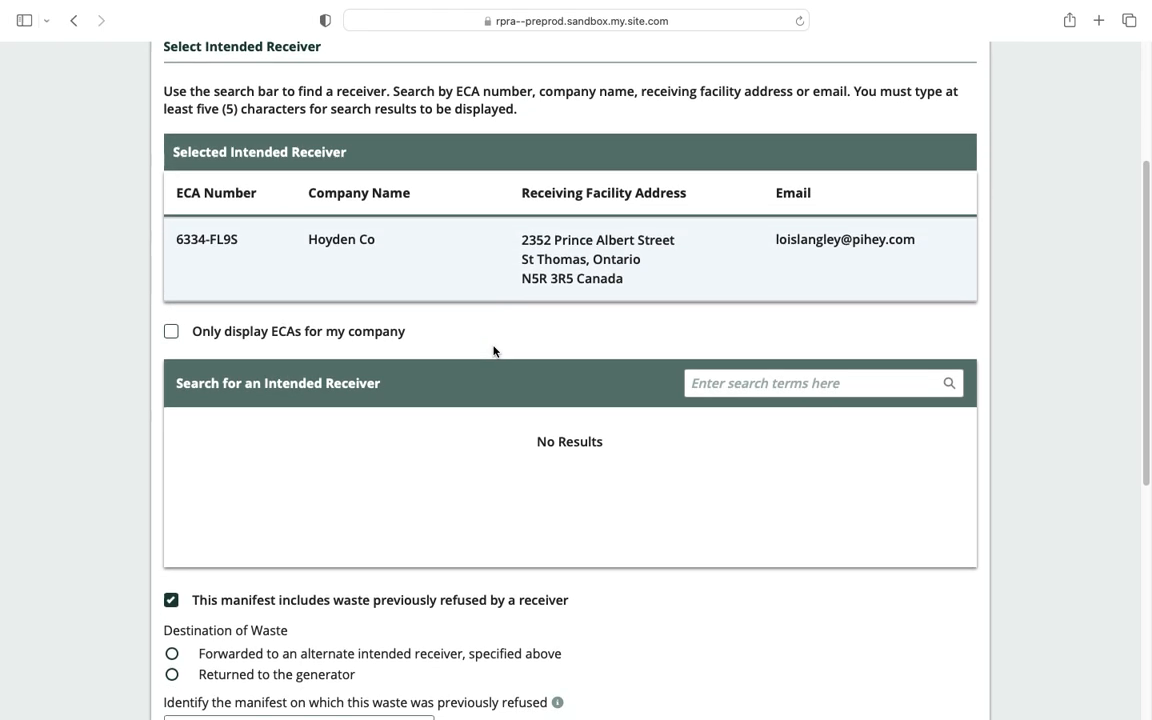
scroll(493, 351, "down", 2)
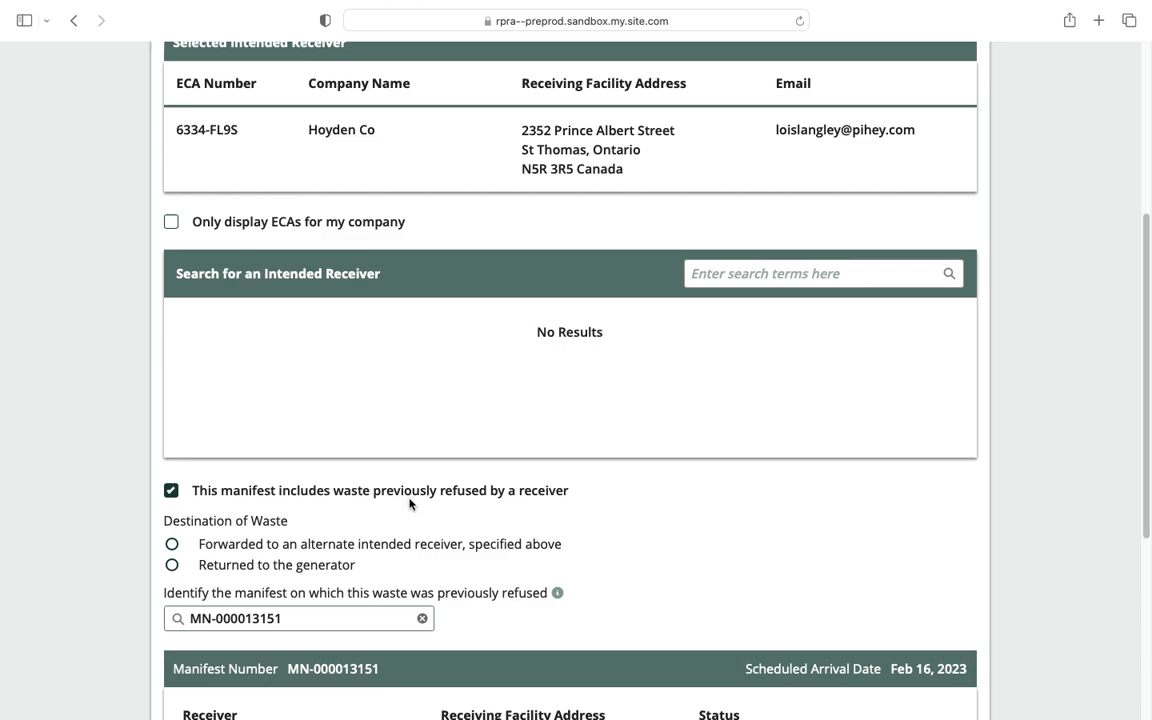
scroll(409, 503, "down", 1)
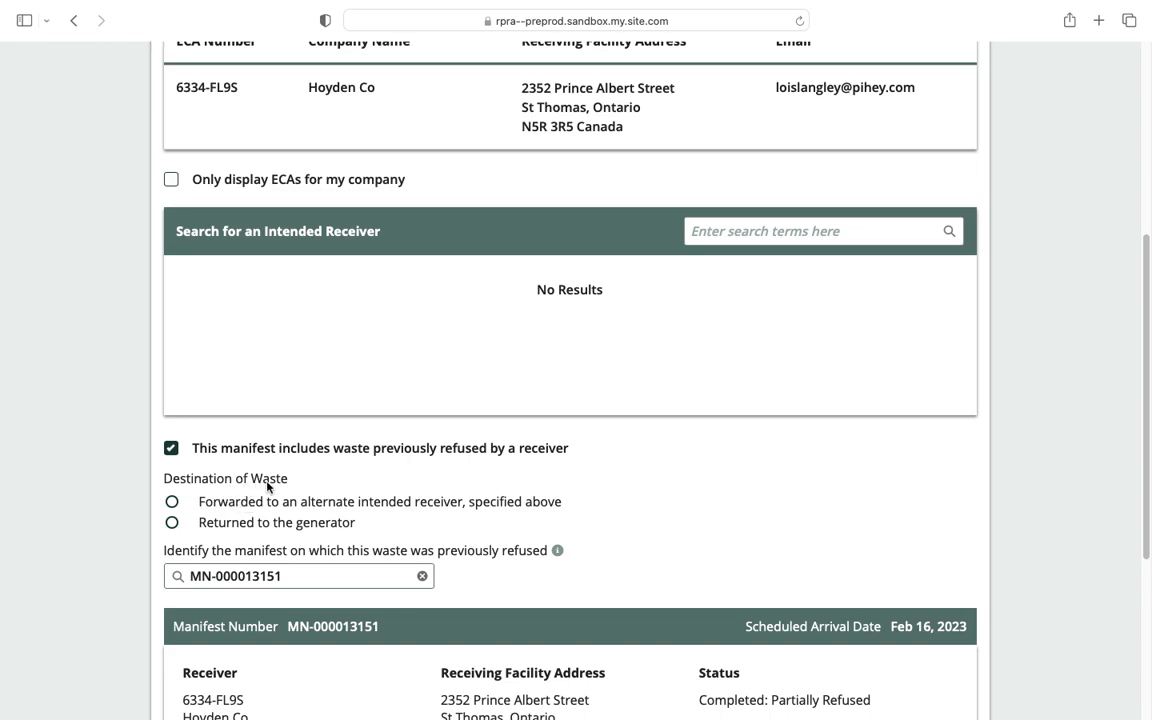
left_click(328, 512)
scroll(328, 510, "up", 3)
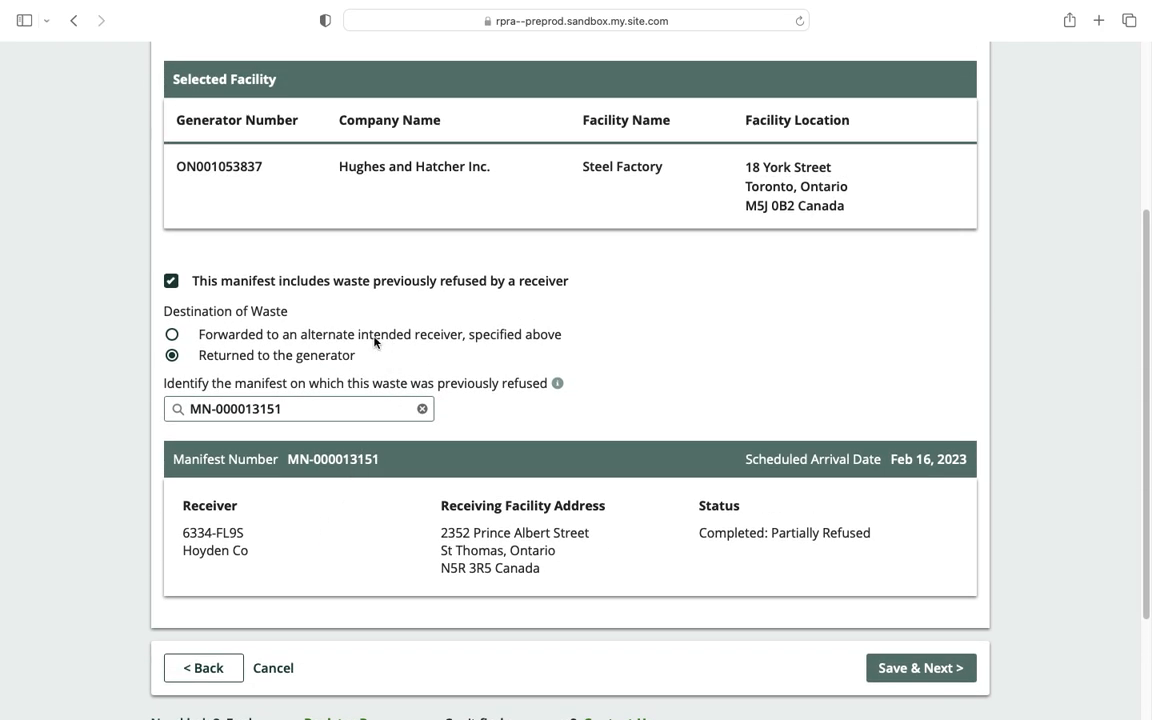
left_click(378, 335)
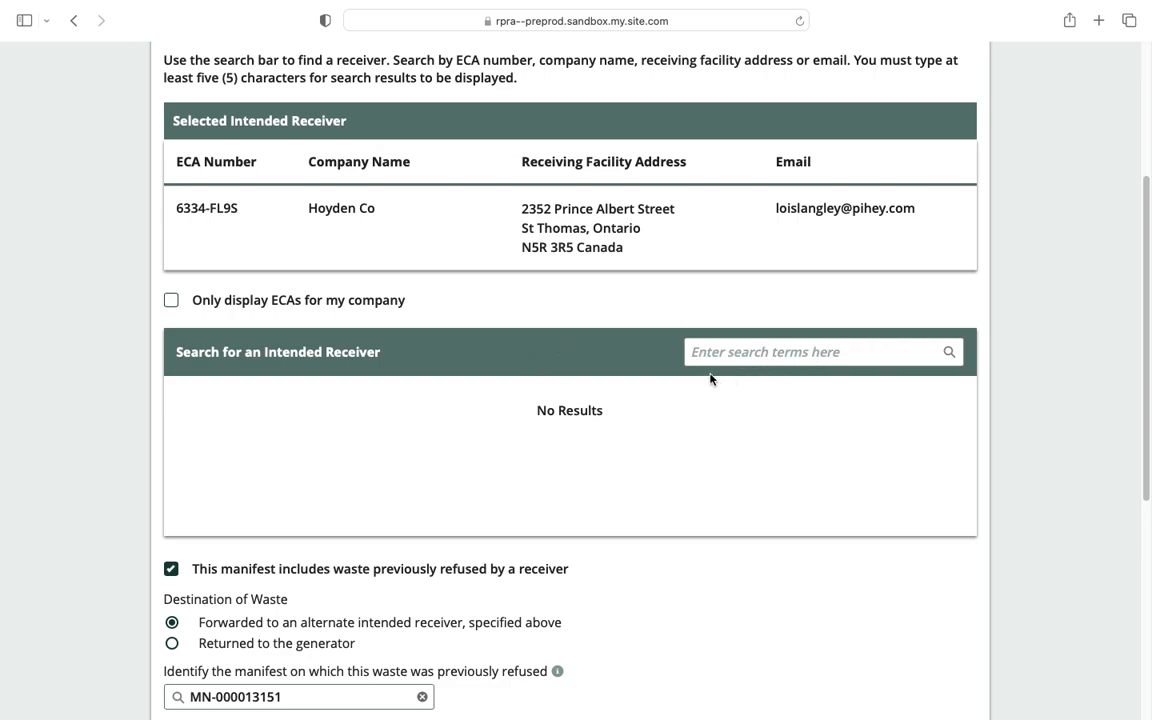
left_click(221, 651)
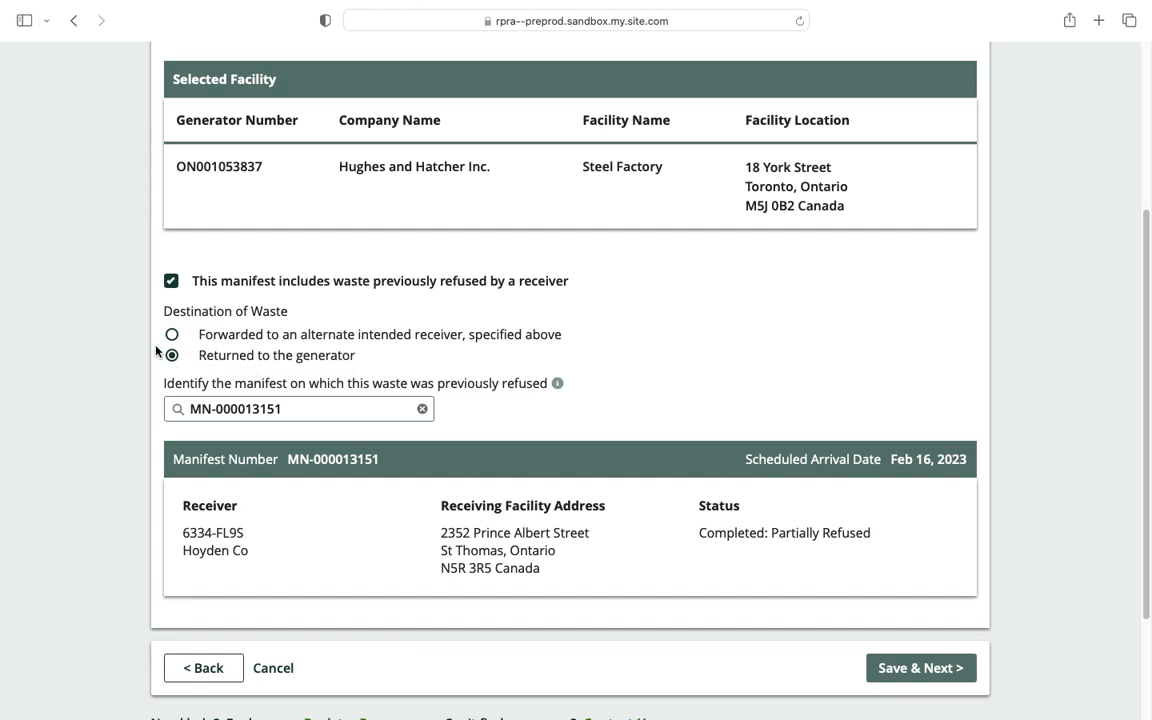
Check the Selected Facility details and the link to refused manifest MN-000013151.
scroll(319, 347, "up", 2)
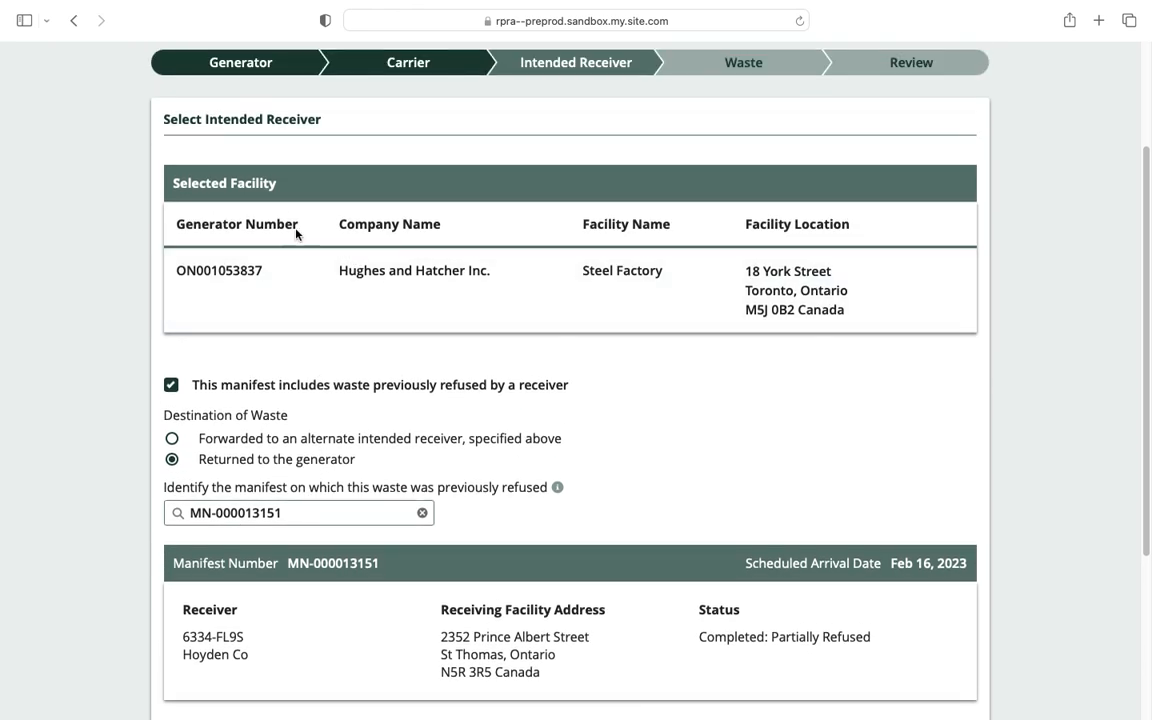
triple_click(213, 183)
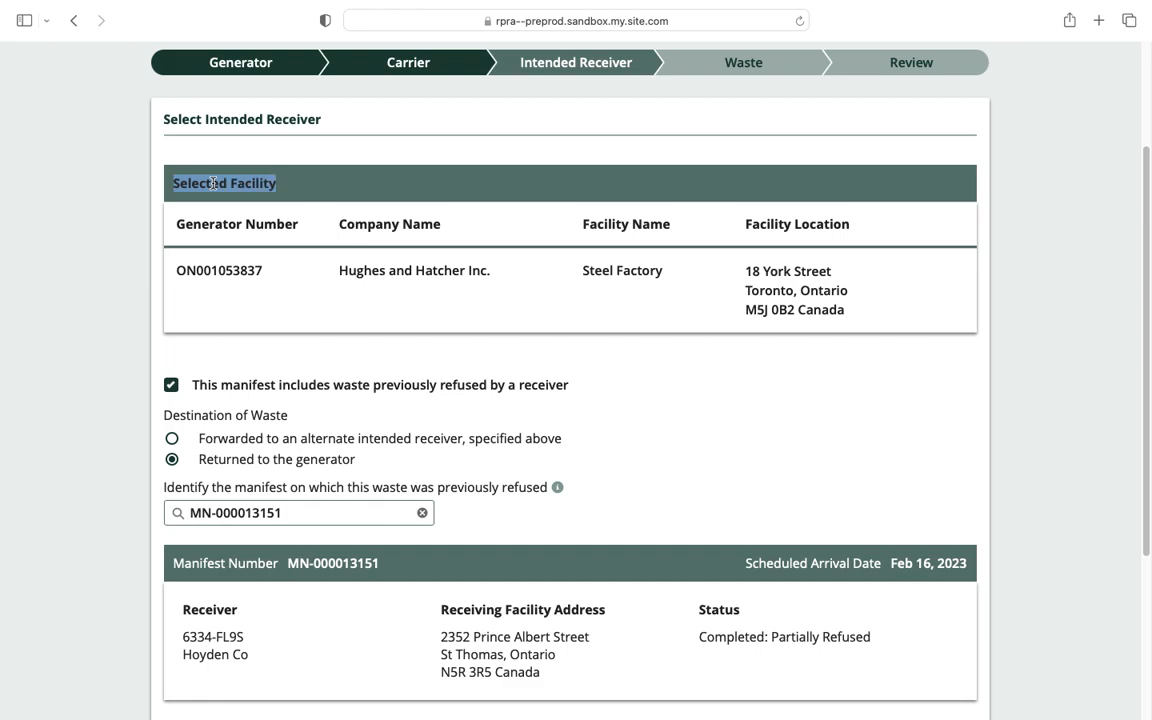
left_click(227, 223)
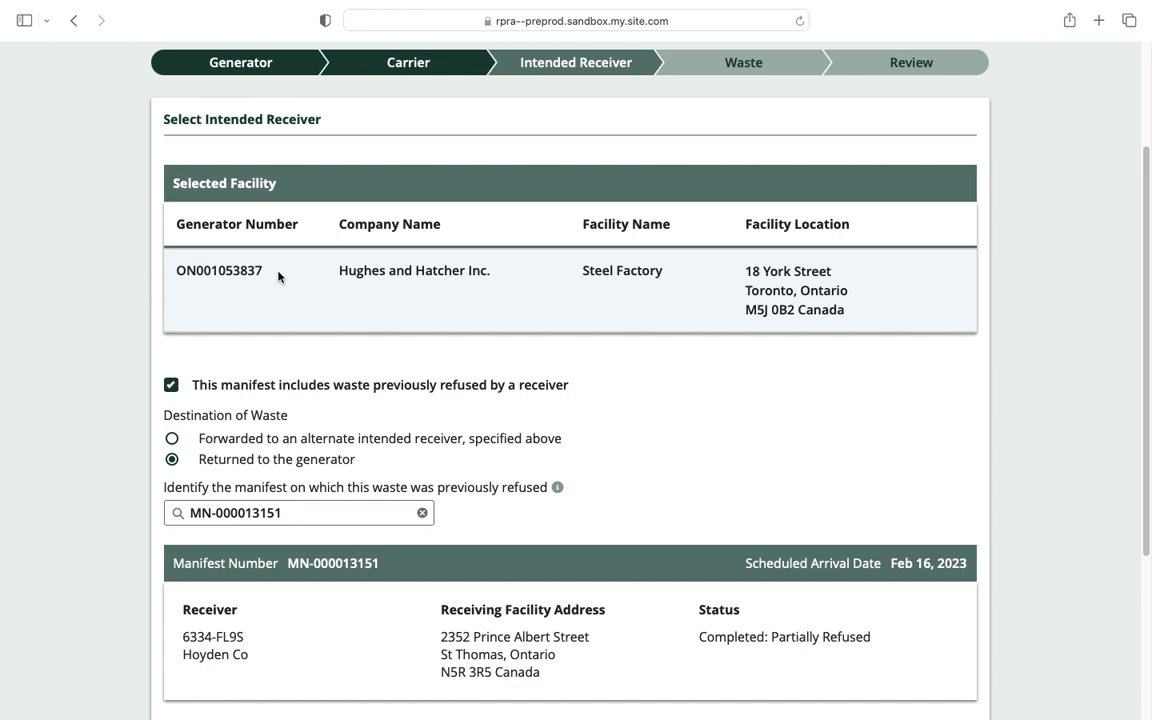
scroll(278, 277, "down", 2)
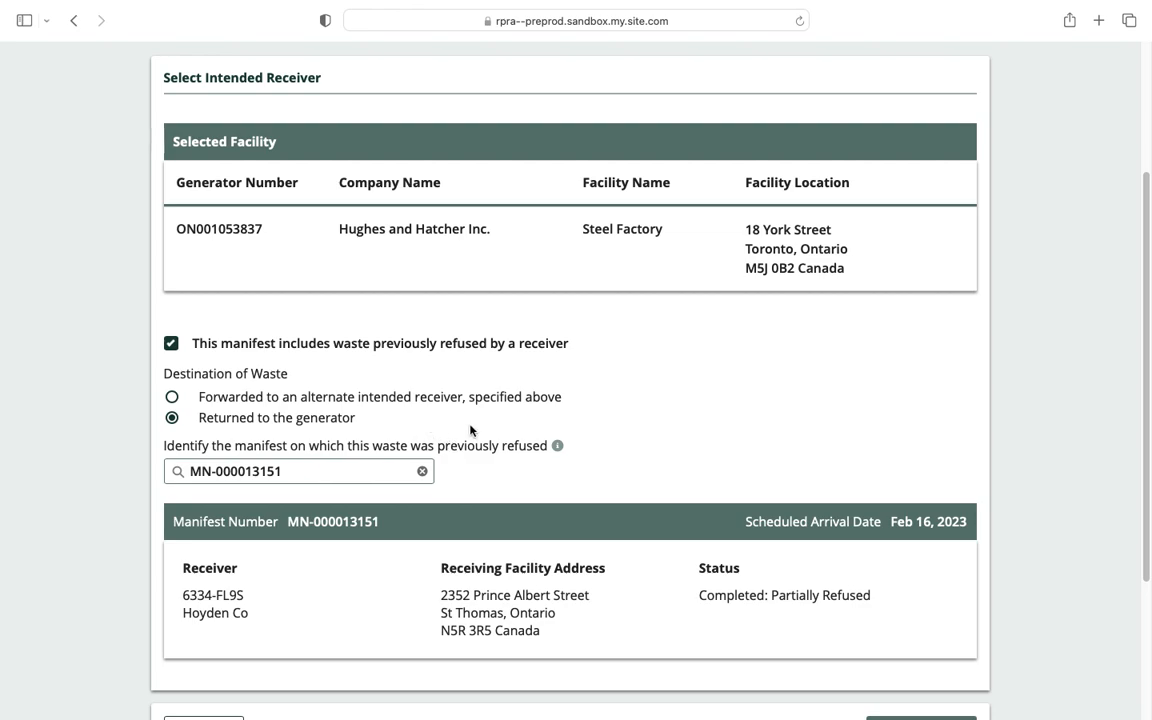
scroll(470, 430, "down", 2)
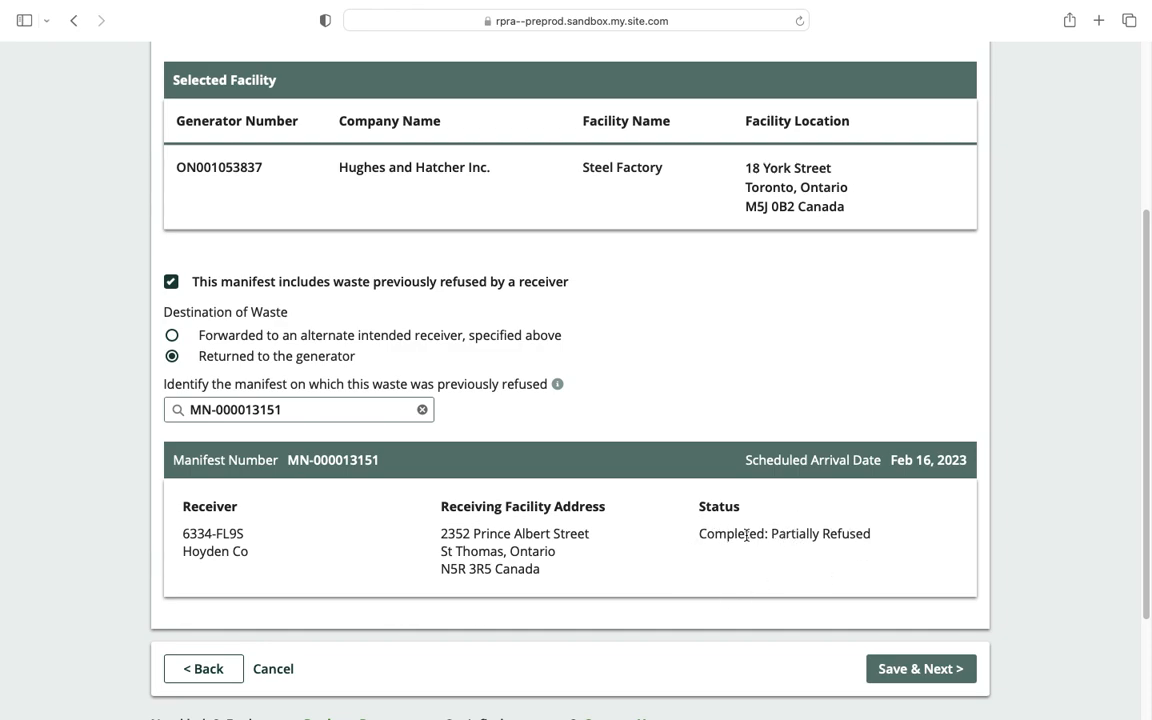
scroll(746, 535, "down", 3)
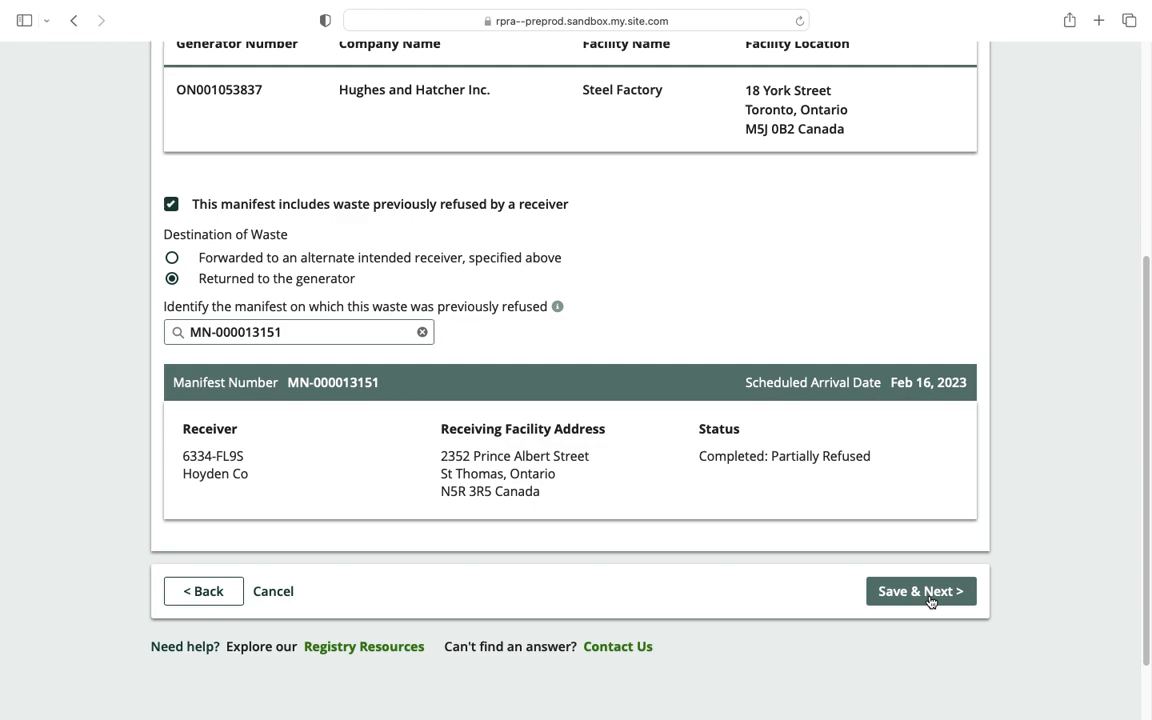
left_click(922, 596)
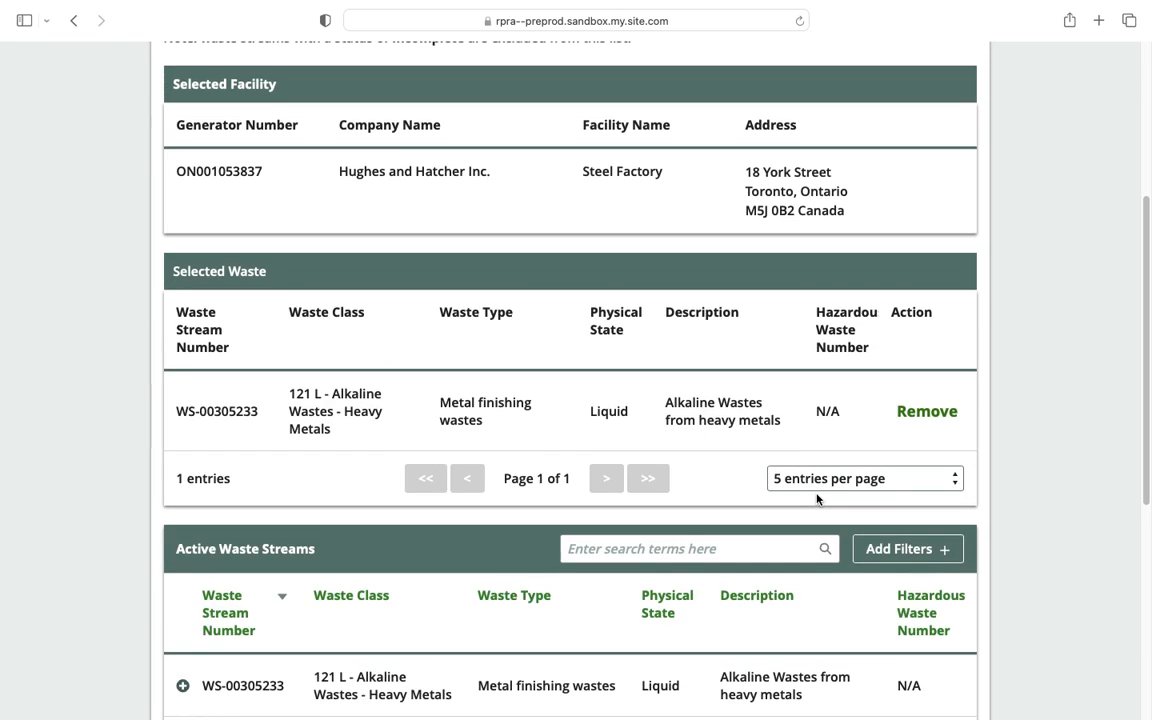
scroll(817, 497, "up", 5)
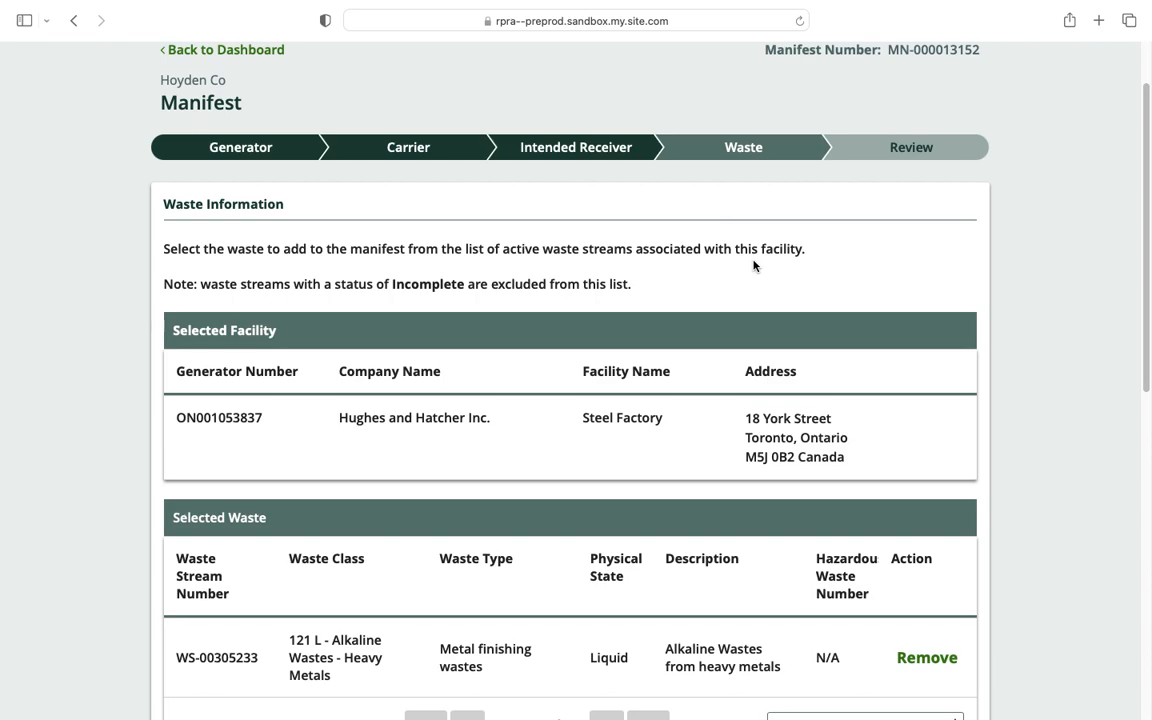
scroll(753, 265, "down", 3)
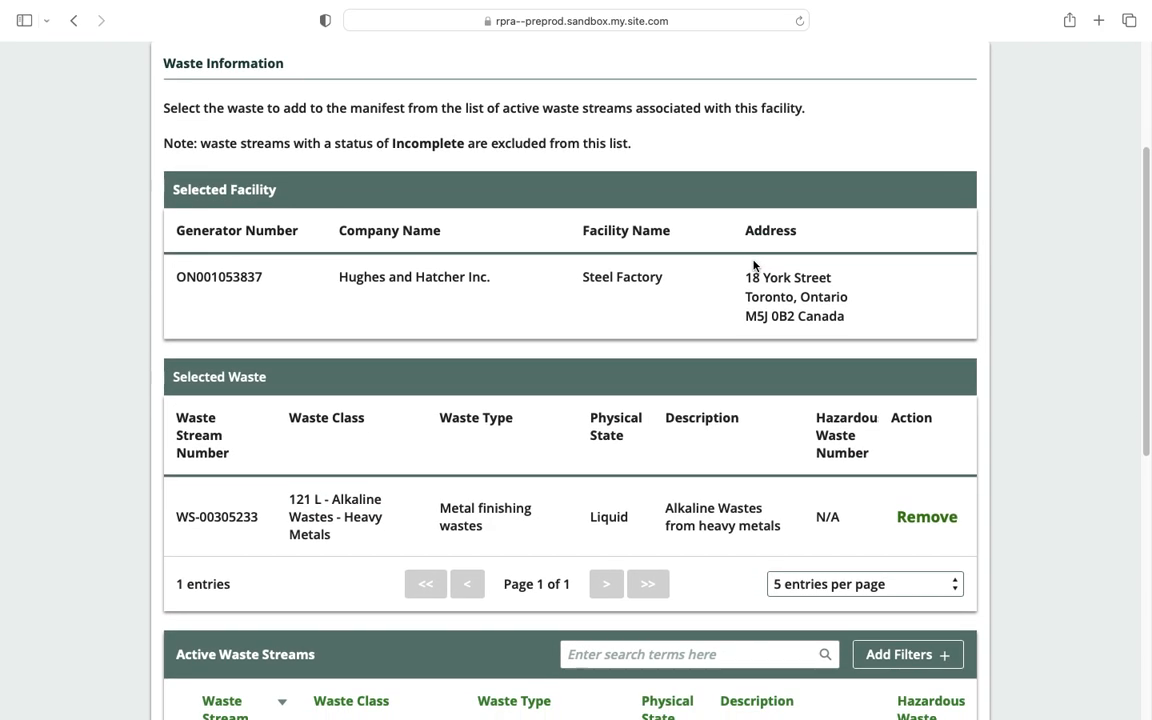
scroll(755, 300, "down", 1)
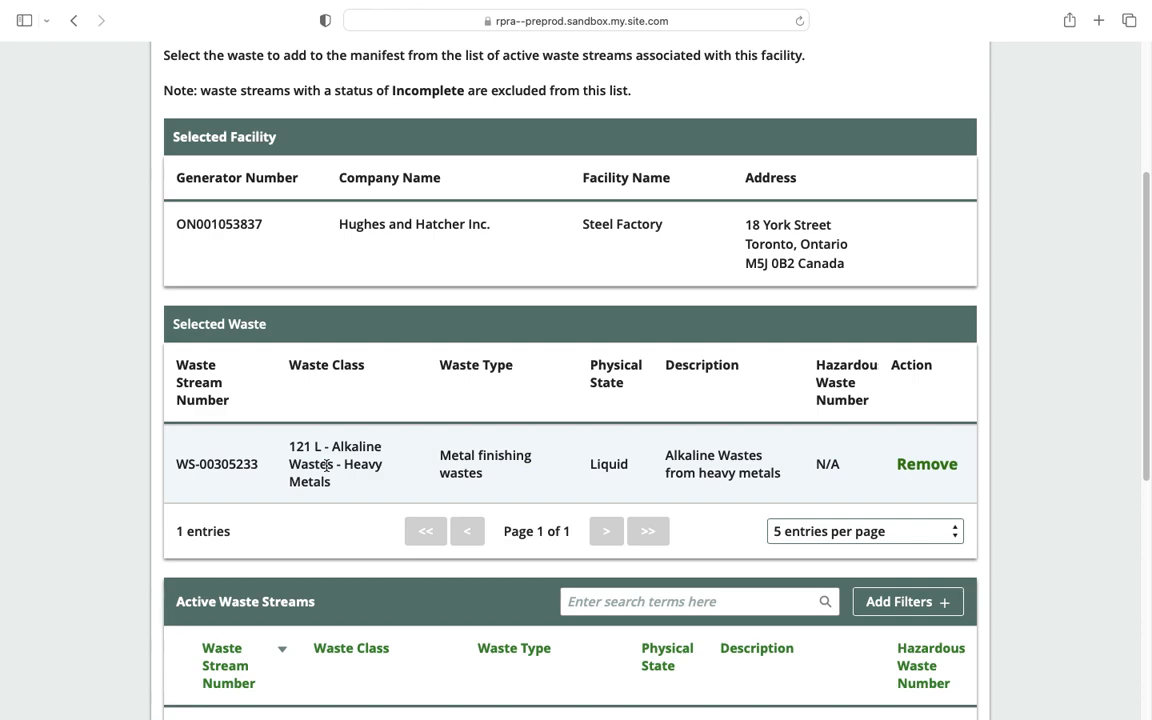
scroll(327, 465, "down", 1)
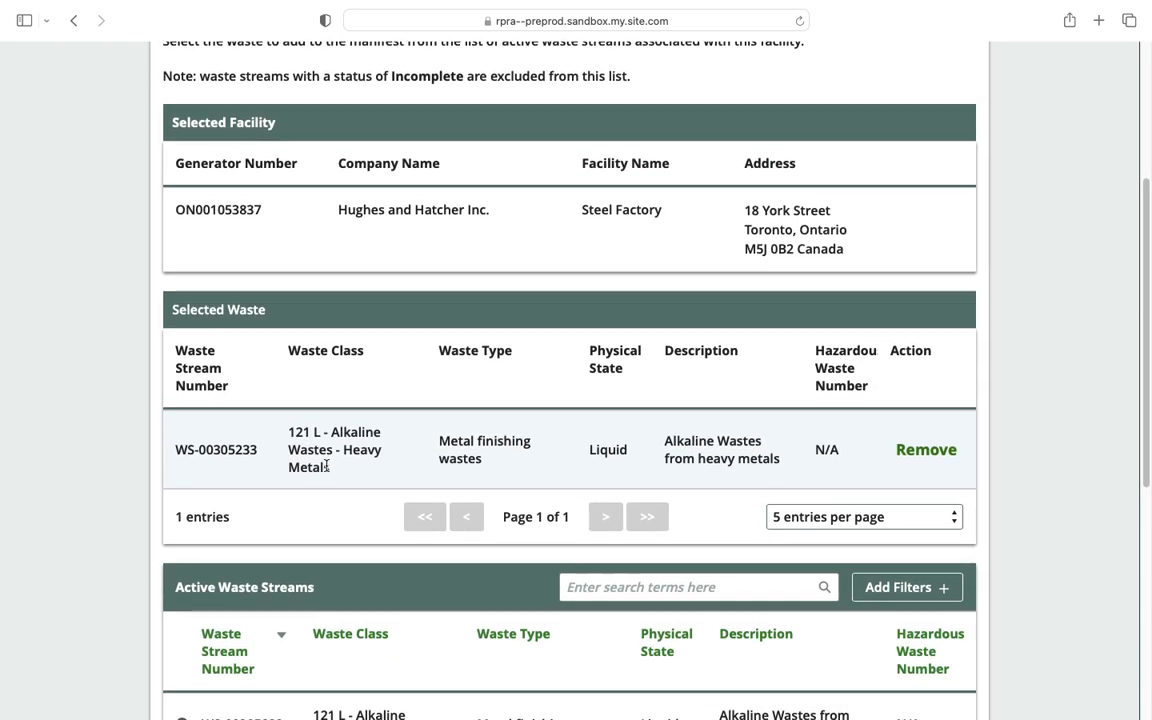
scroll(417, 443, "down", 10)
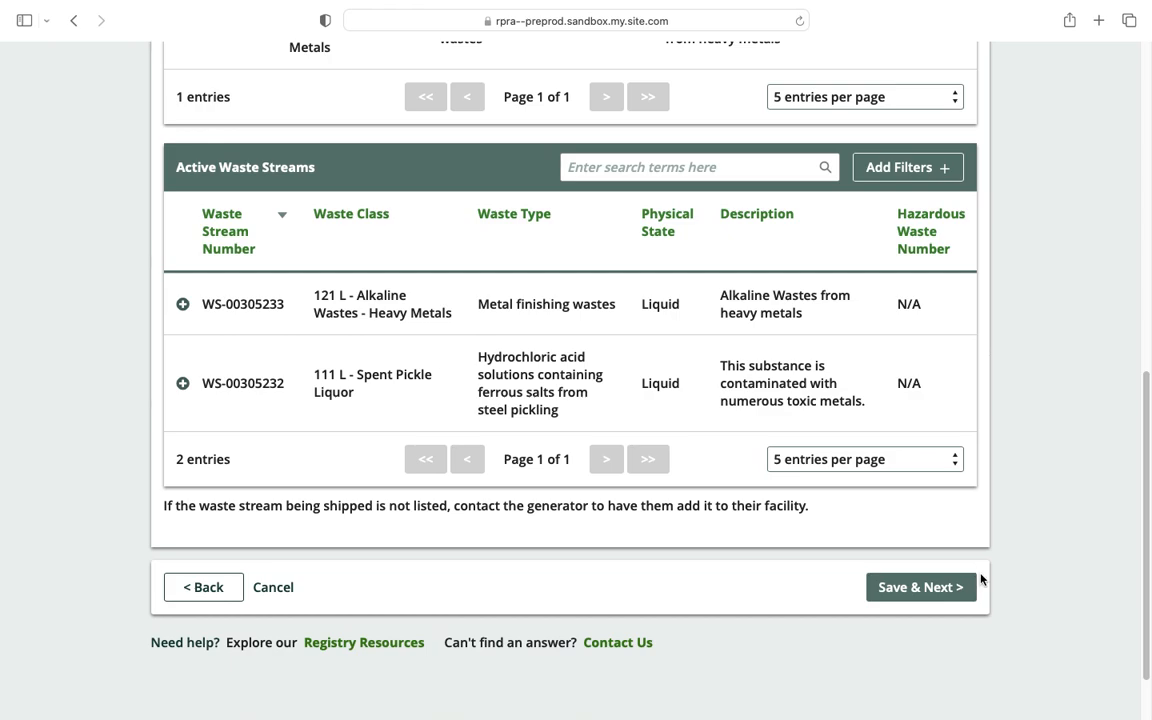
Continue to shipping details and enter a shipped quantity of 400 L.
left_click(947, 597)
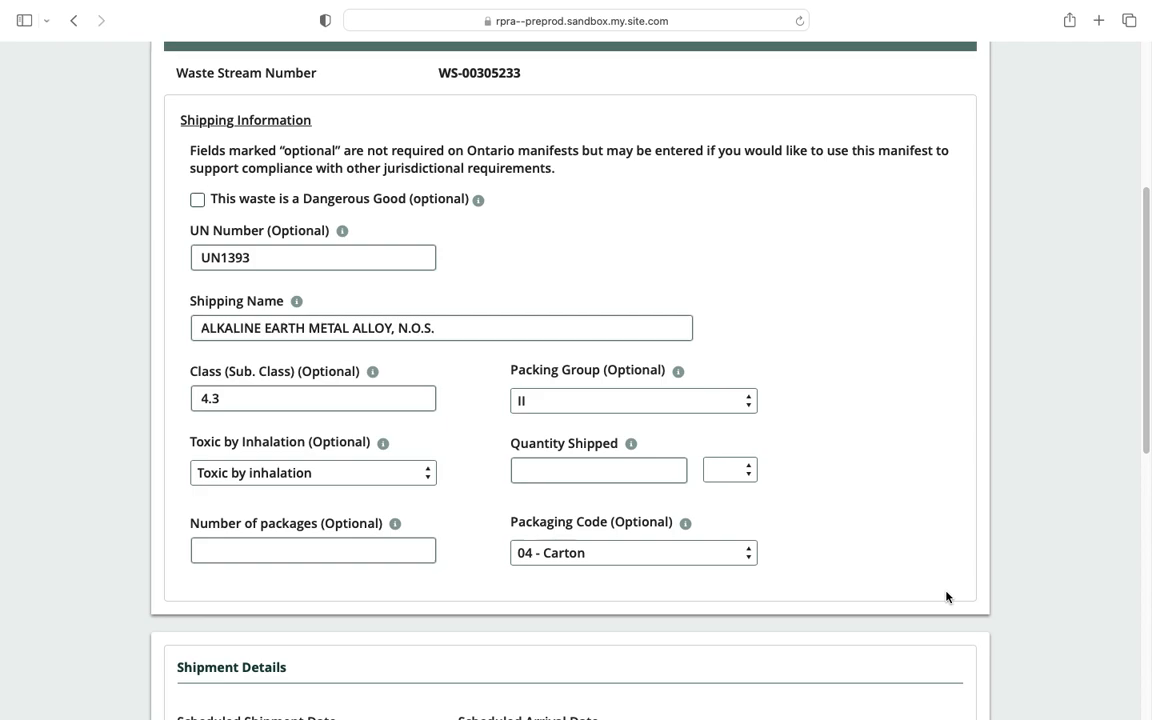
scroll(947, 597, "up", 2)
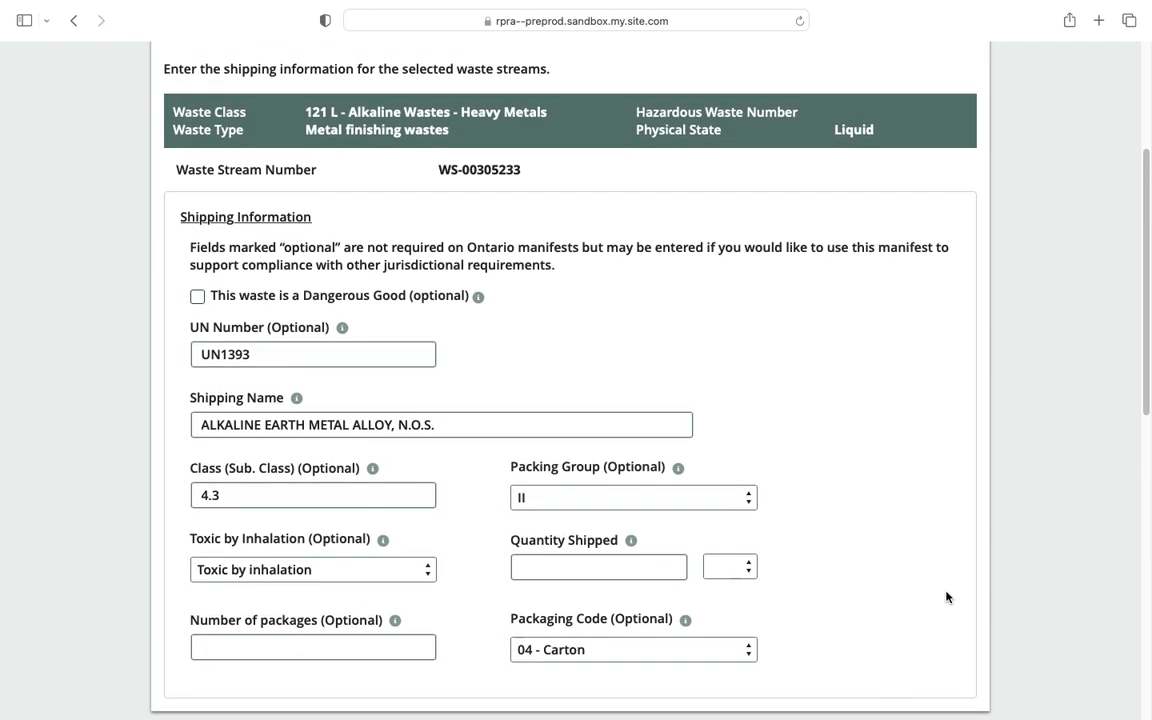
scroll(947, 597, "up", 2)
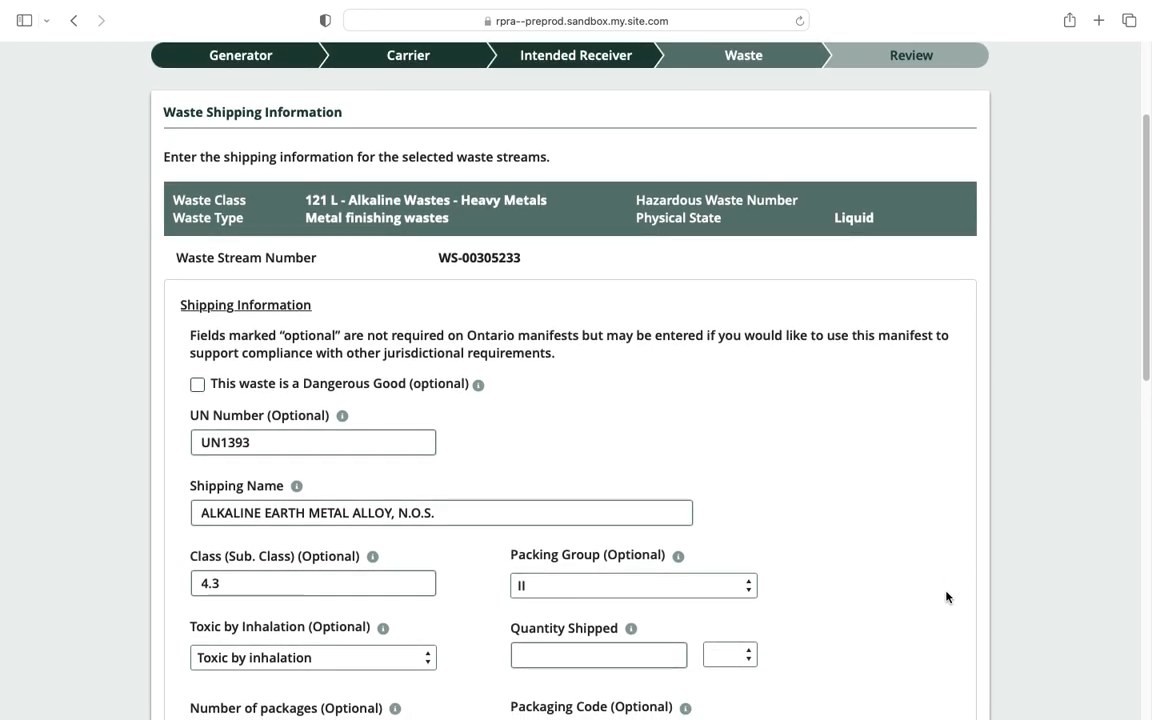
scroll(947, 597, "down", 2)
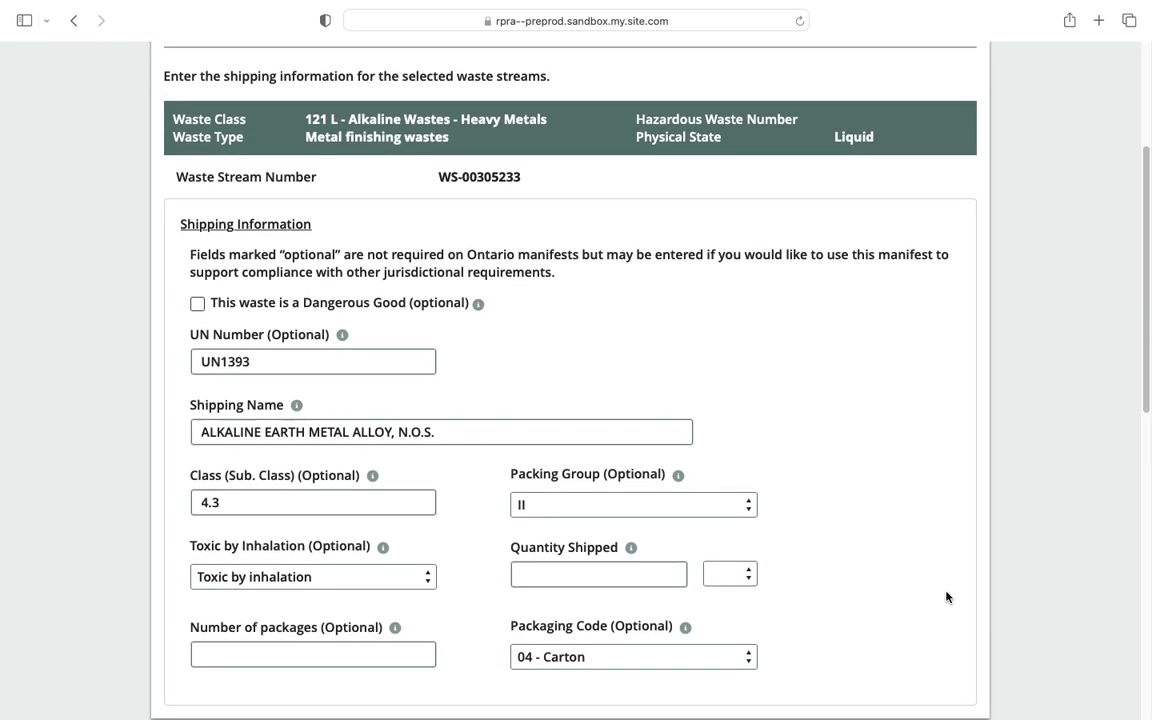
scroll(947, 597, "down", 2)
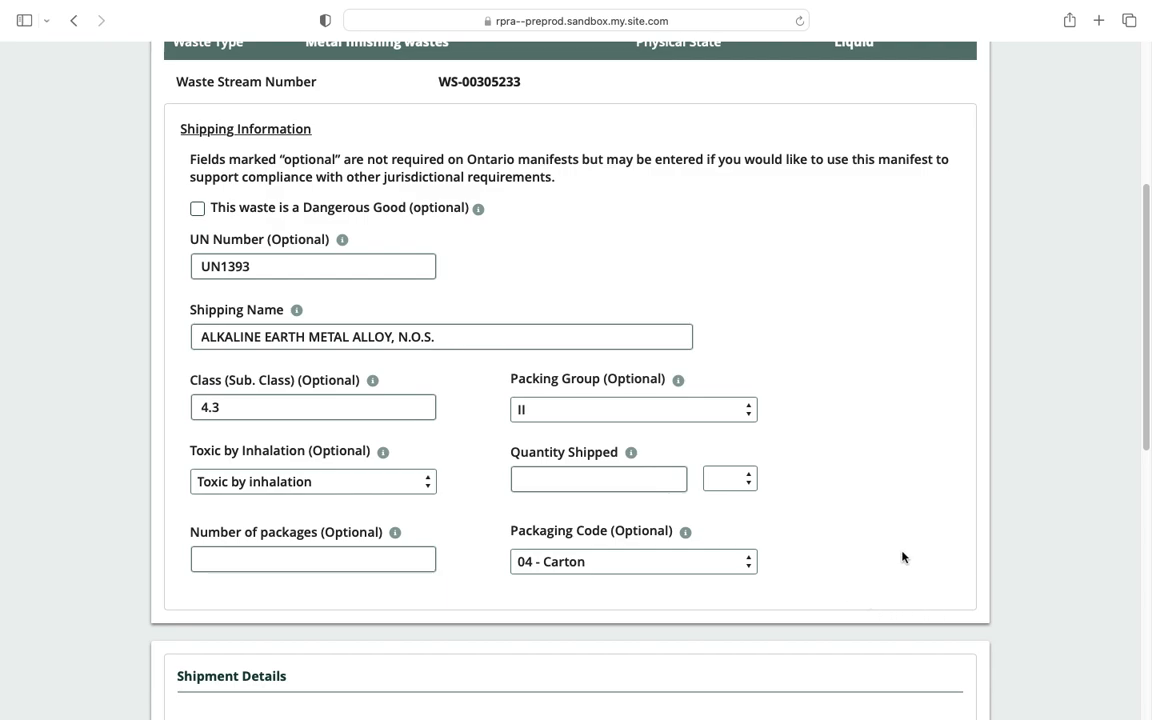
left_click(599, 478)
type("400")
key("Tab")
key("l")
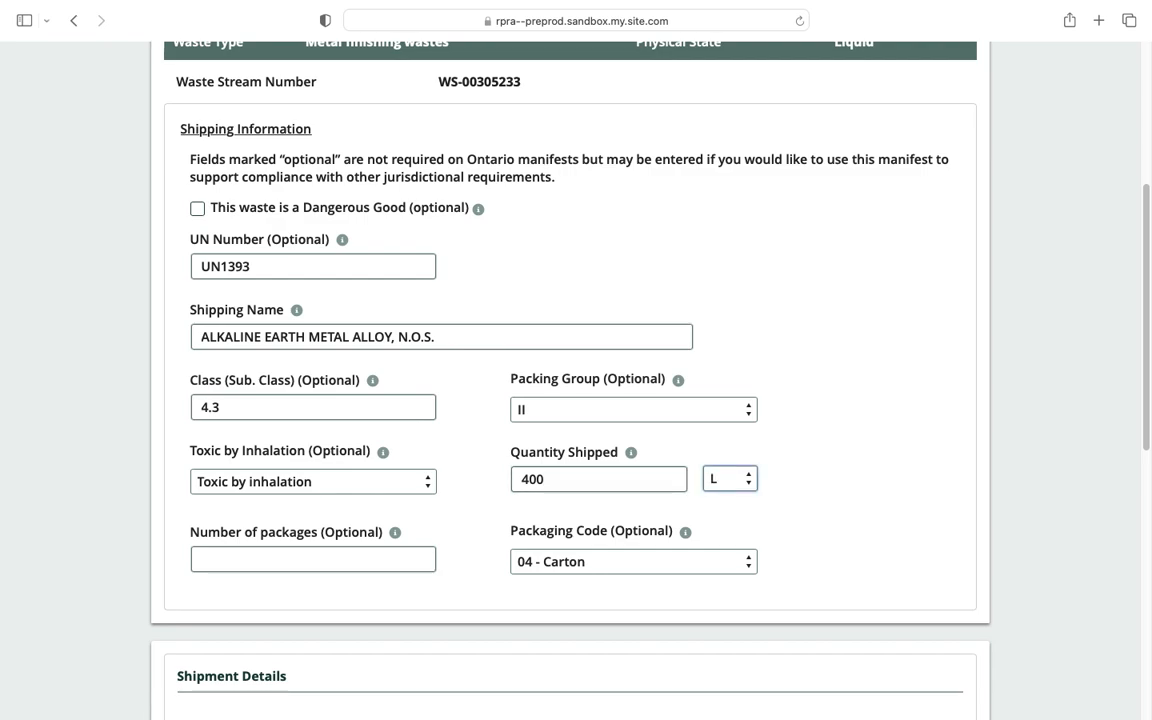
Set shipment date 20-Feb-2023 and arrival date 21-Feb-2023, then submit the shipping details.
scroll(447, 597, "down", 5)
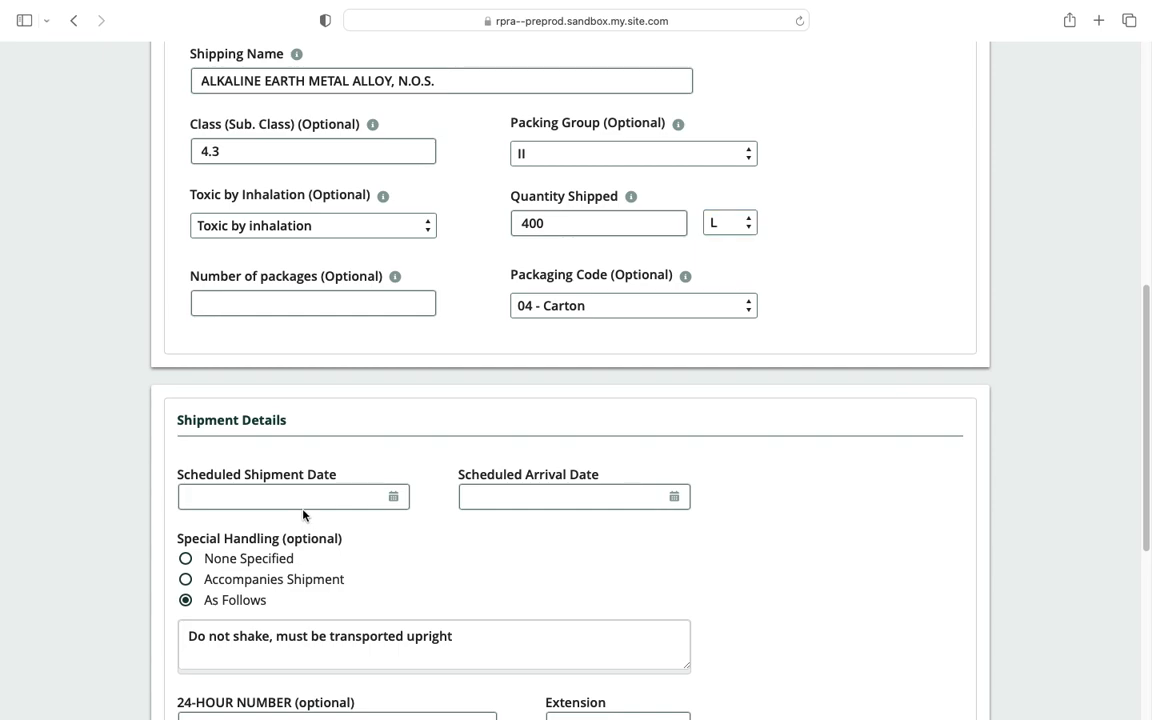
left_click(275, 496)
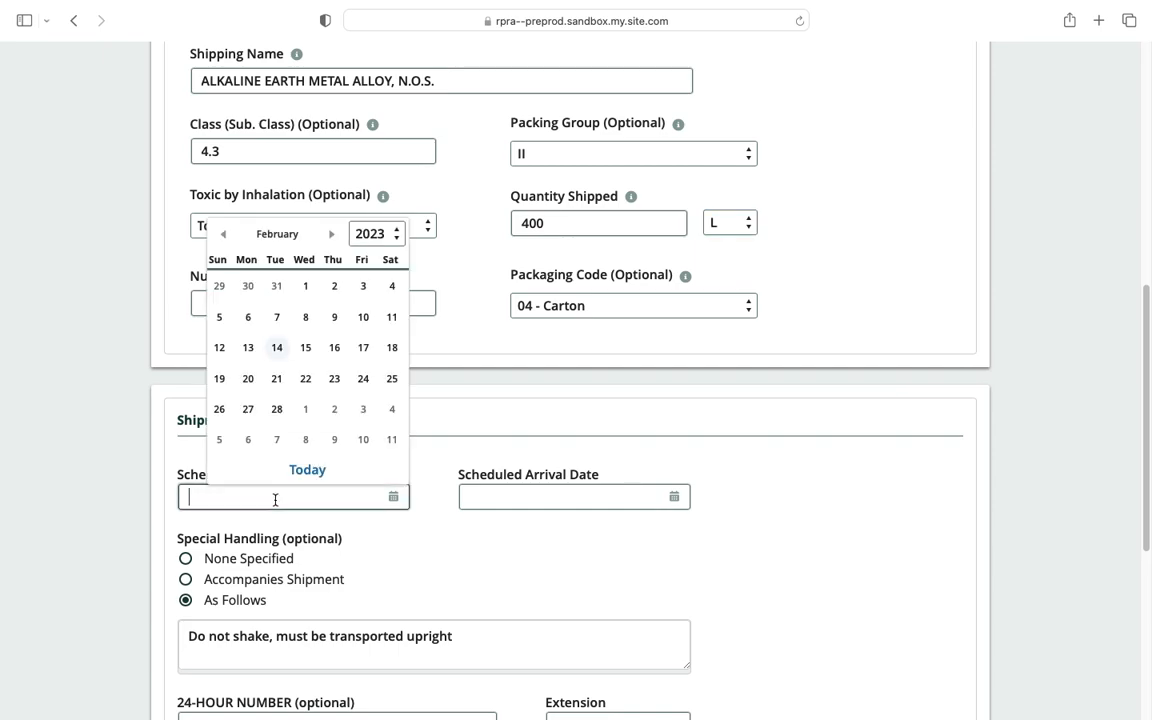
left_click(248, 378)
left_click(542, 498)
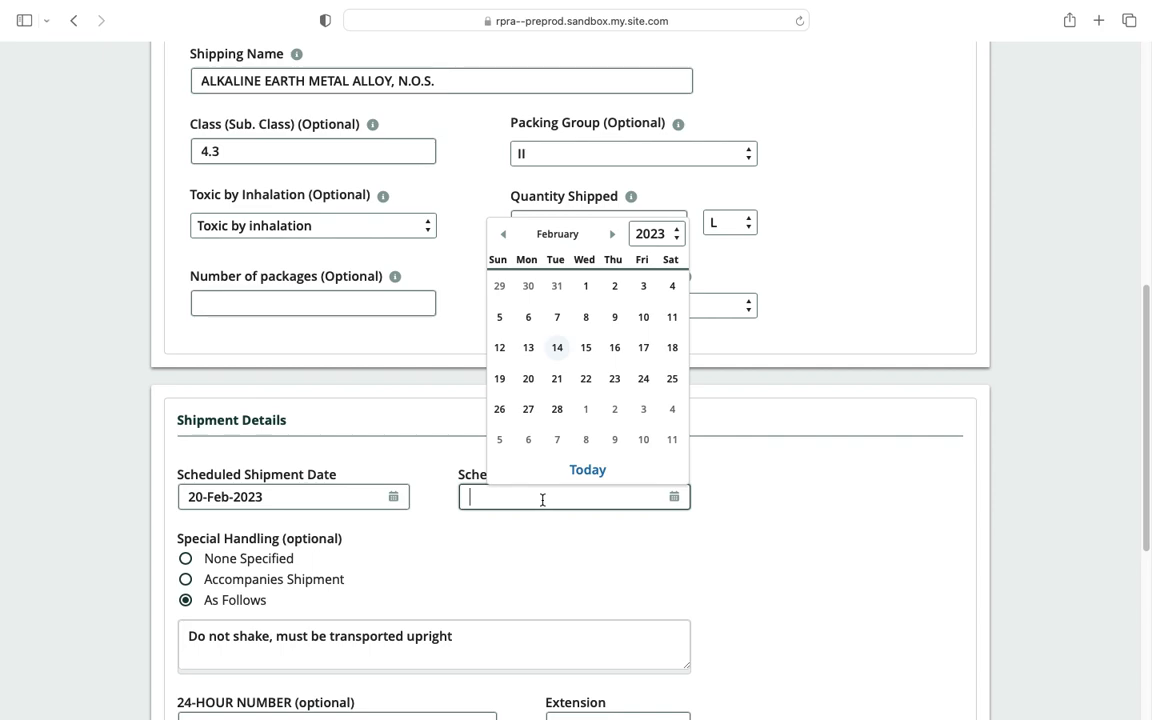
left_click(563, 383)
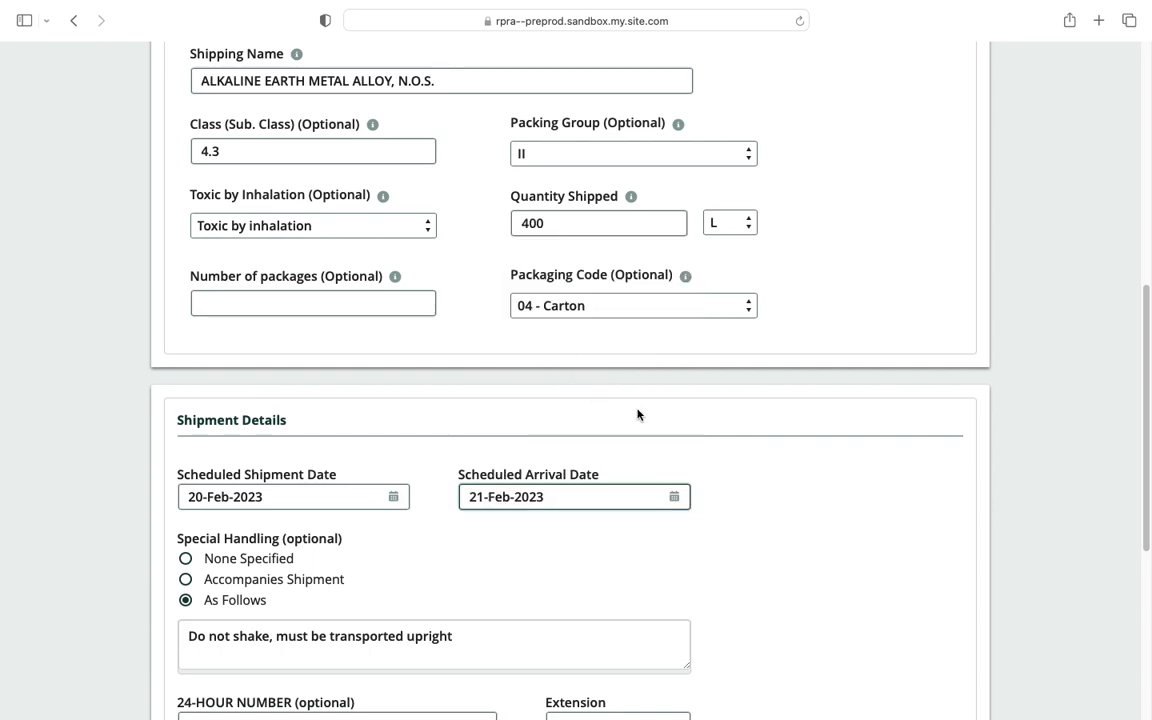
scroll(820, 510, "down", 3)
scroll(820, 511, "down", 2)
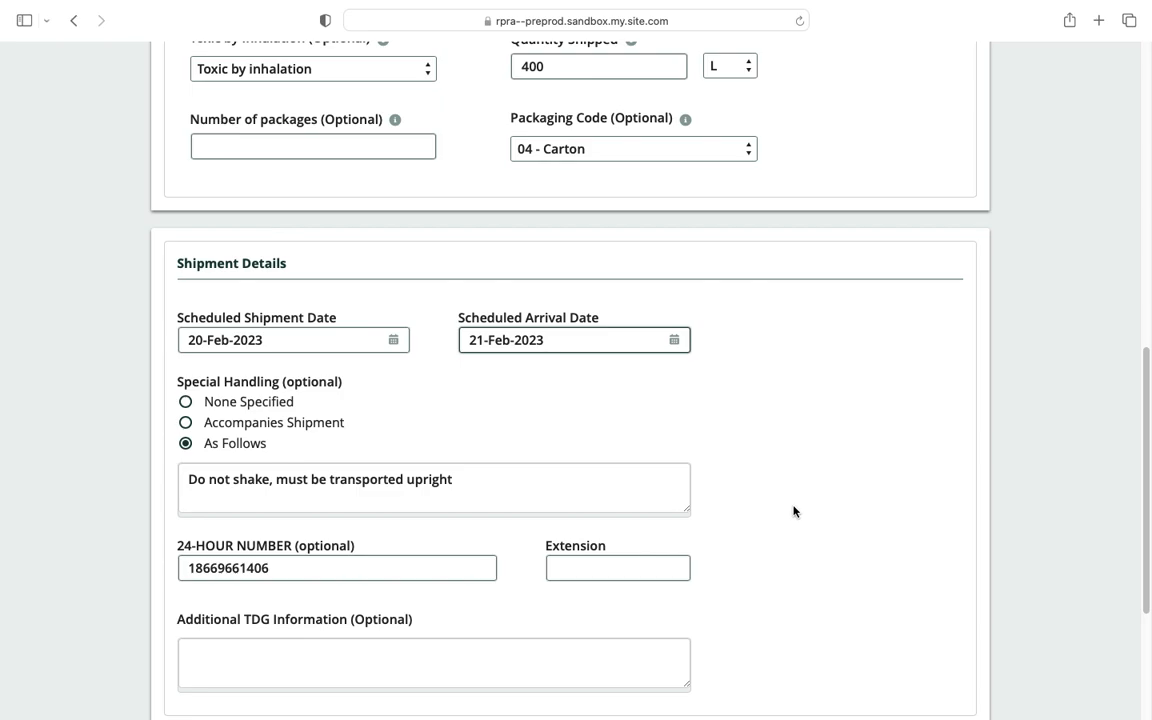
scroll(816, 509, "down", 4)
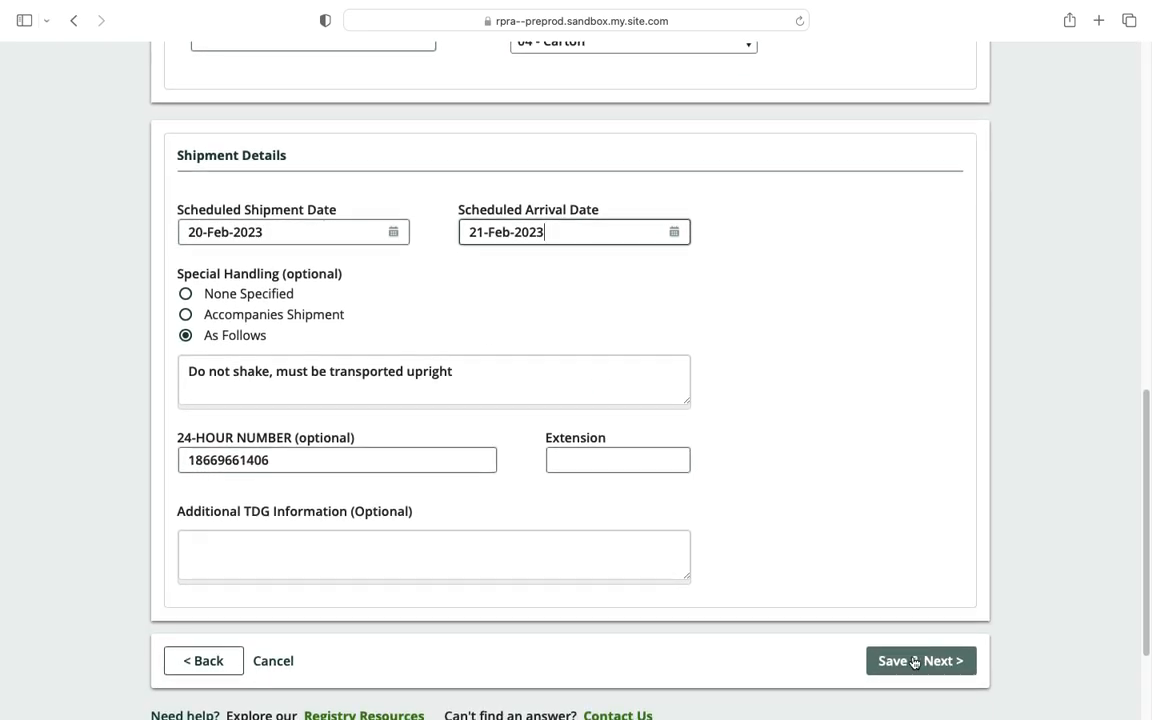
left_click(915, 659)
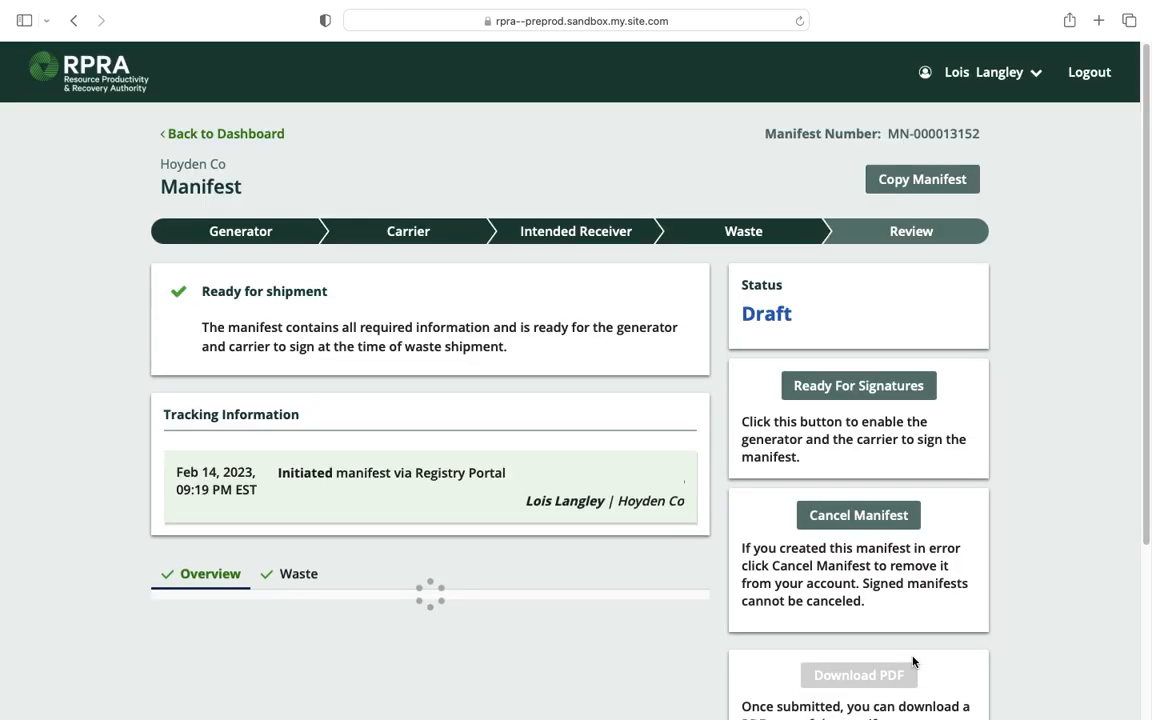
Scroll through the MN-000013152 review page checking generator, carrier and intended receiver details.
scroll(517, 508, "down", 1)
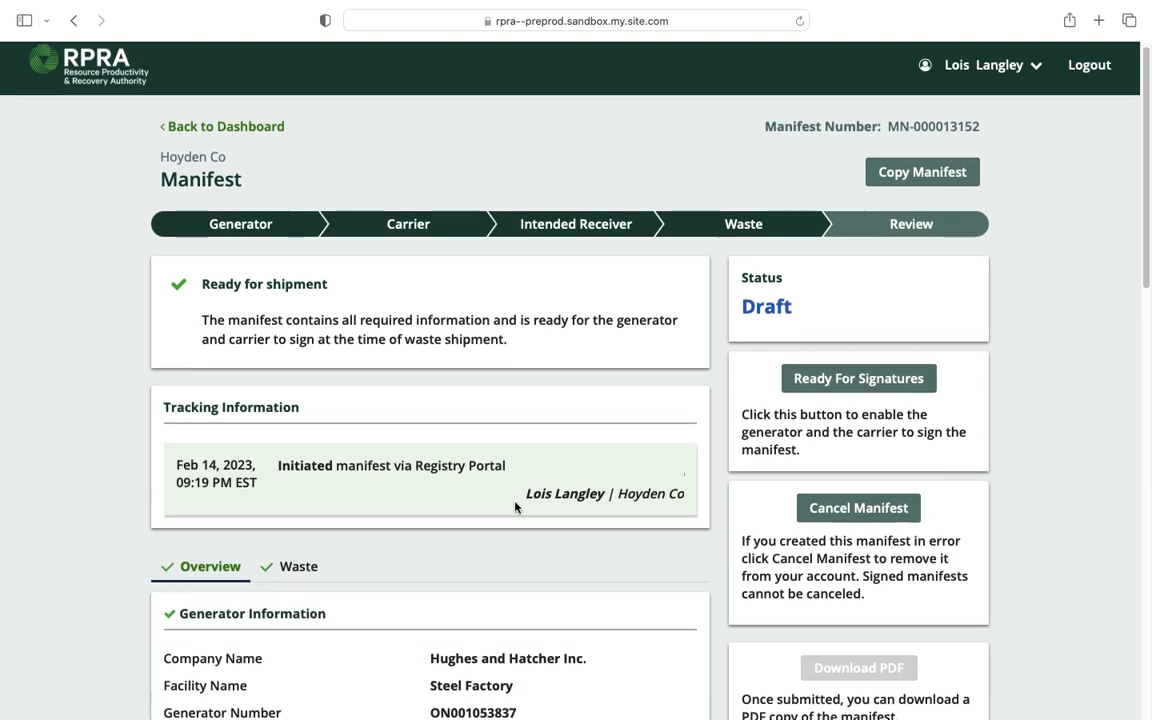
scroll(515, 507, "down", 3)
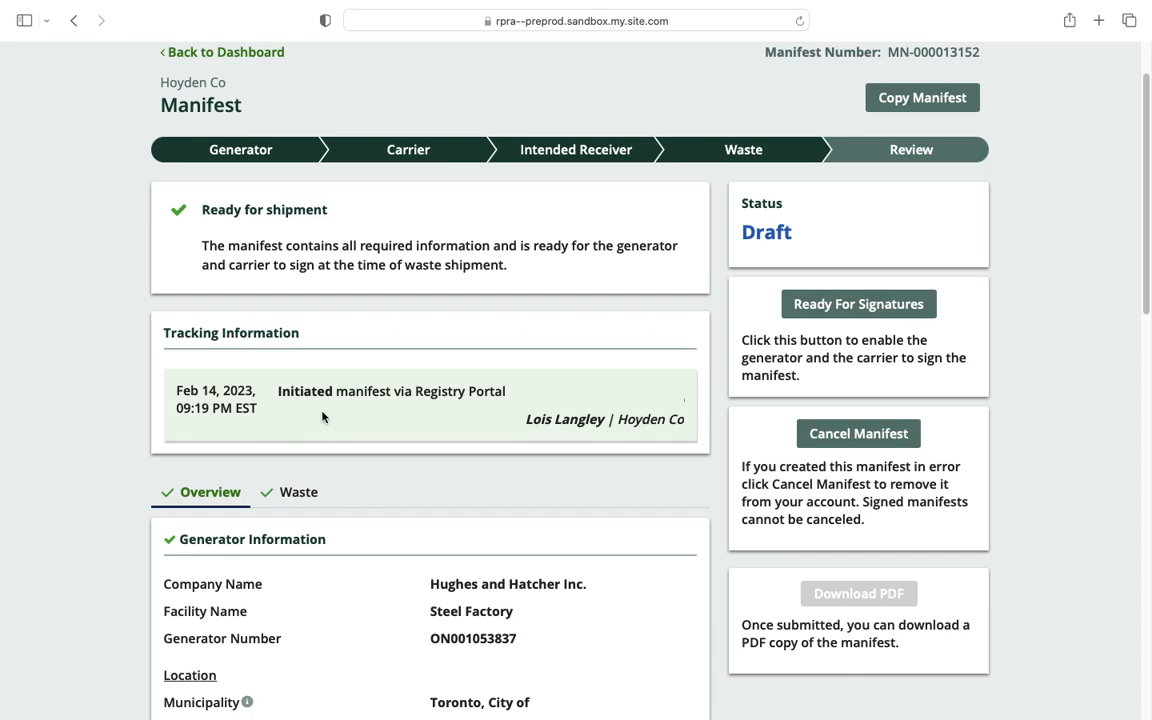
scroll(321, 413, "down", 2)
scroll(322, 417, "down", 5)
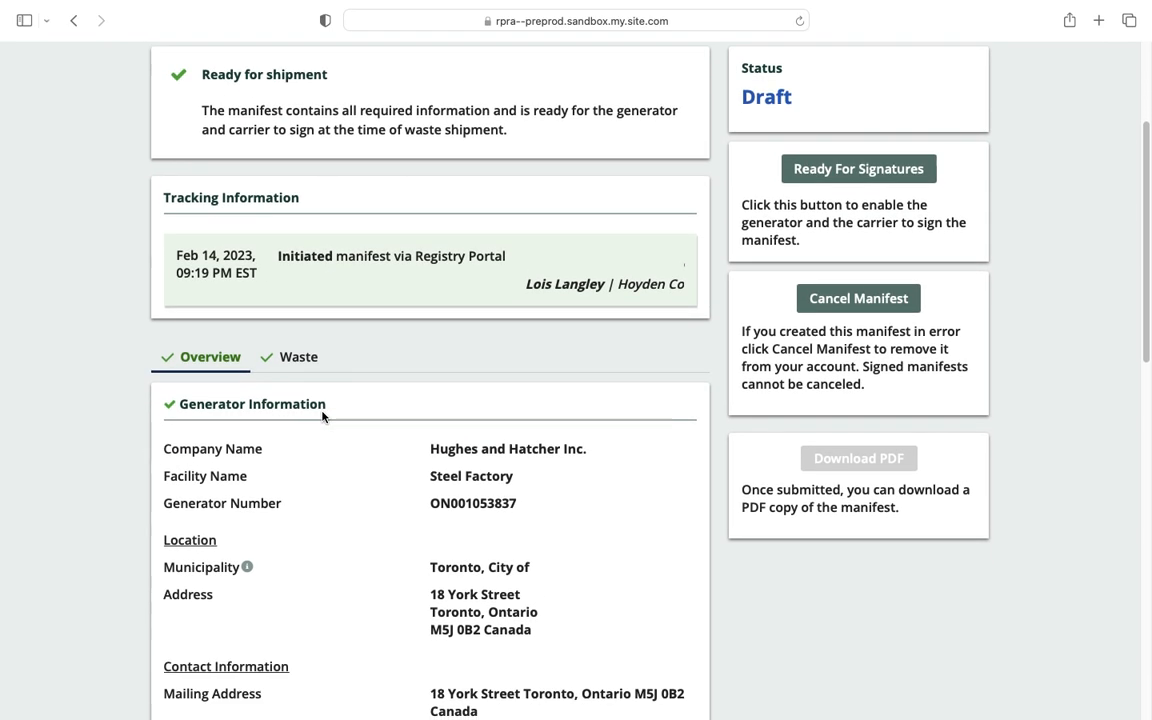
scroll(322, 417, "down", 5)
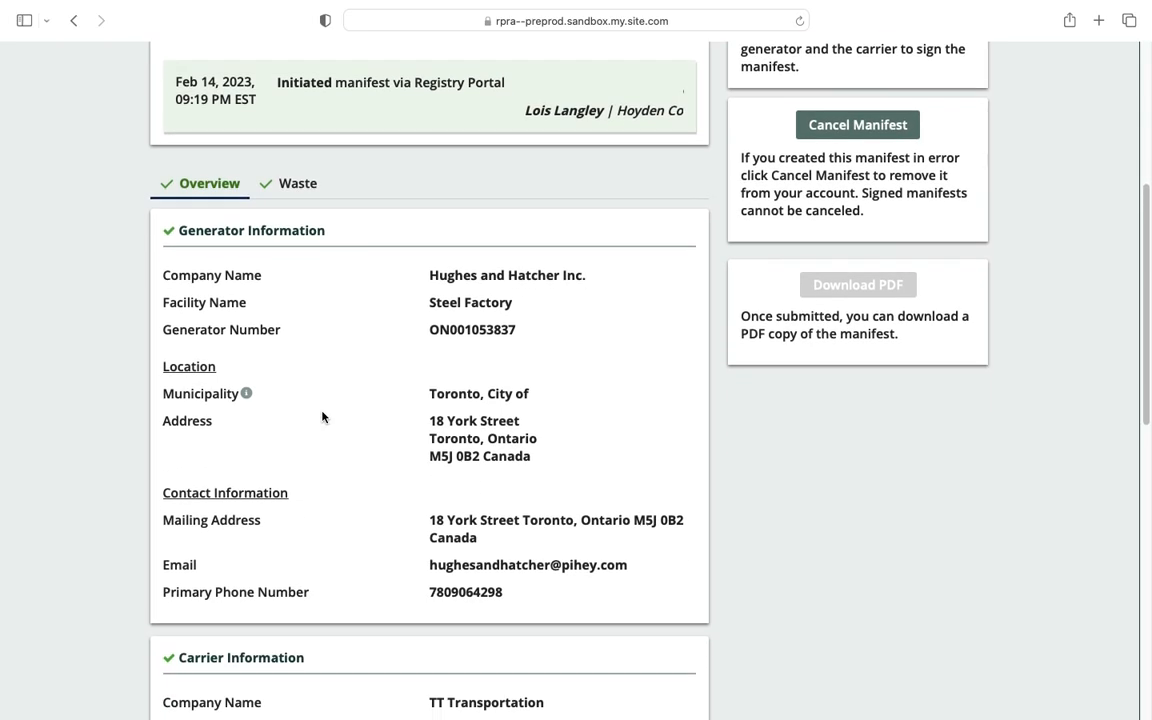
scroll(322, 417, "down", 13)
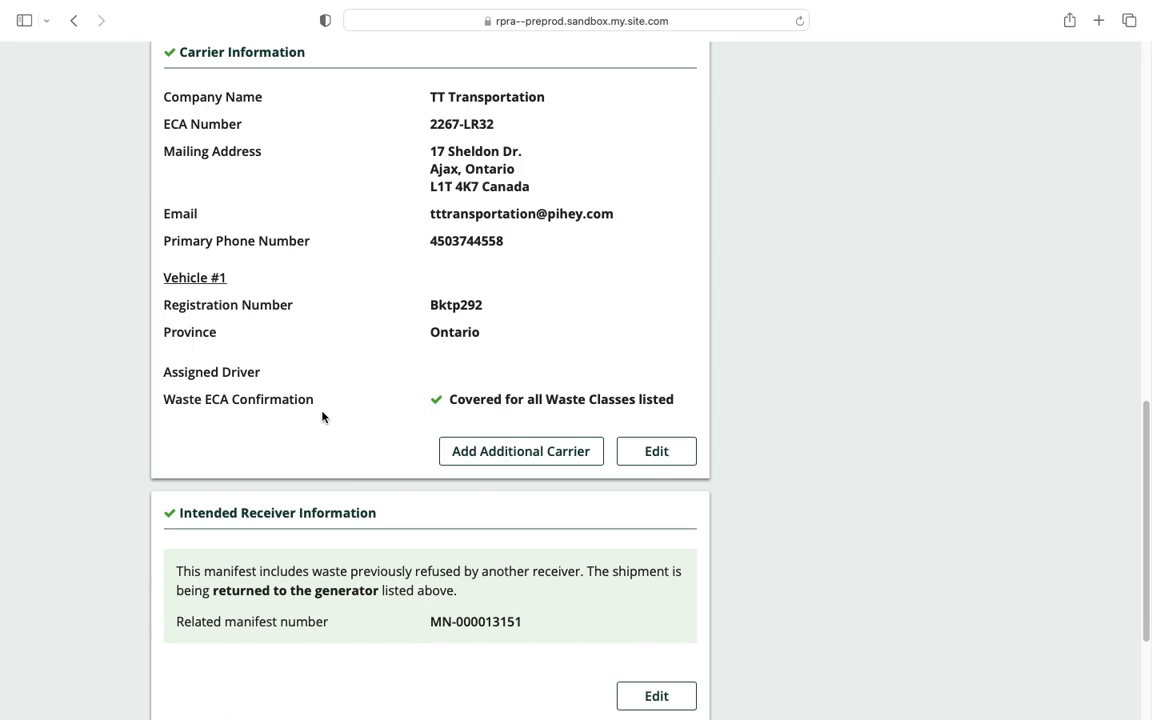
scroll(322, 417, "down", 3)
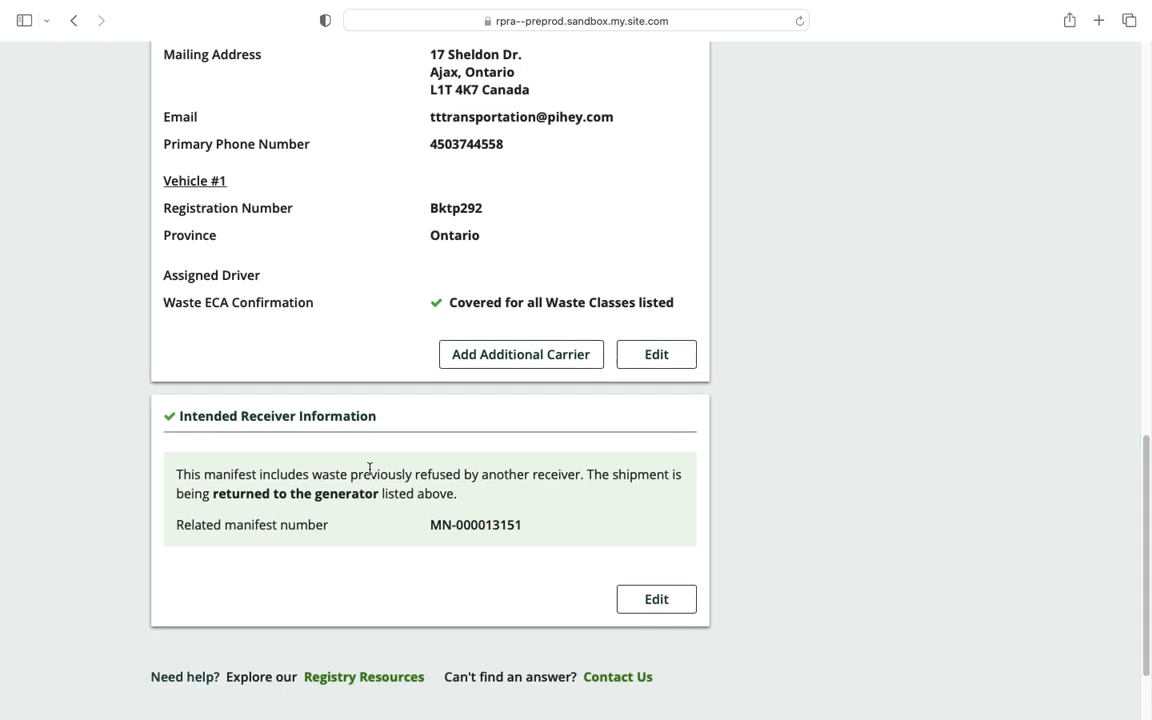
scroll(369, 468, "down", 1)
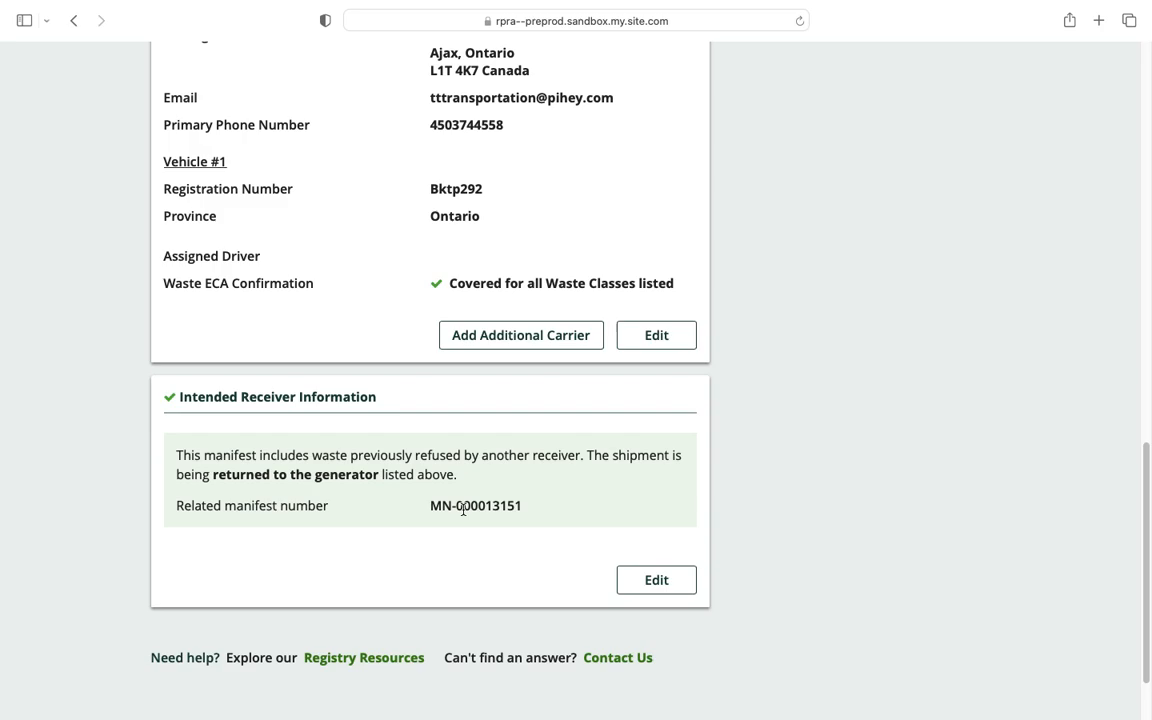
scroll(463, 509, "up", 20)
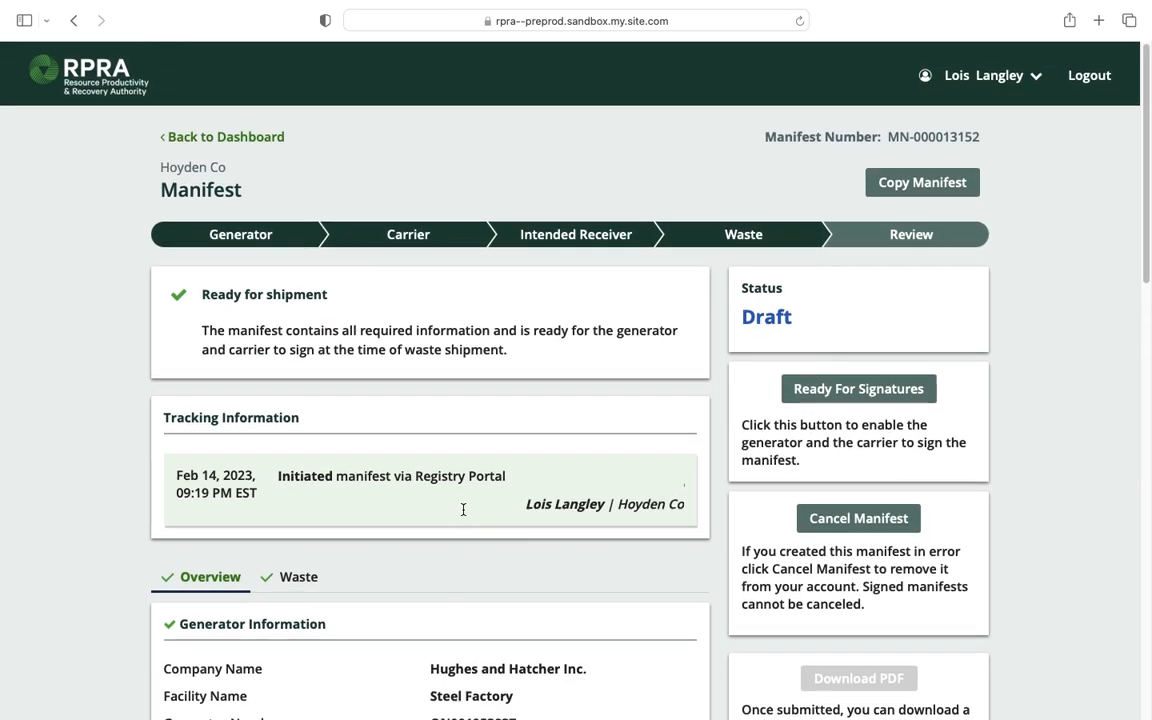
Release manifest MN-000013152 for generator and carrier signatures.
left_click(885, 390)
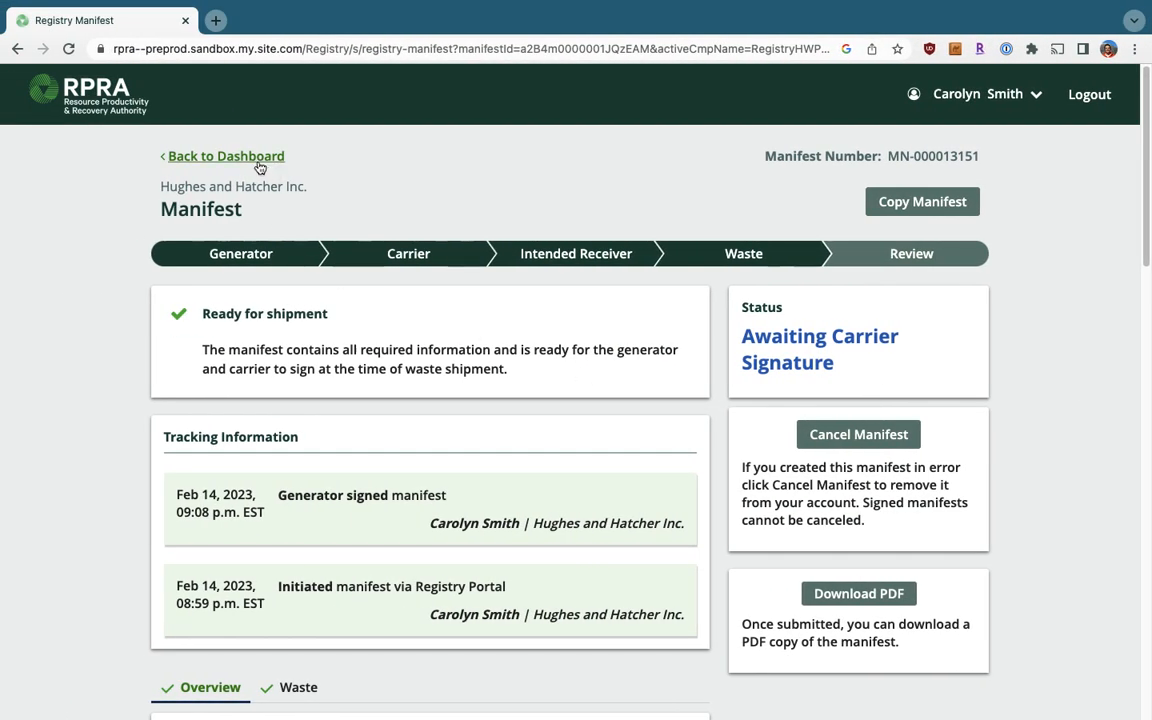
left_click(260, 160)
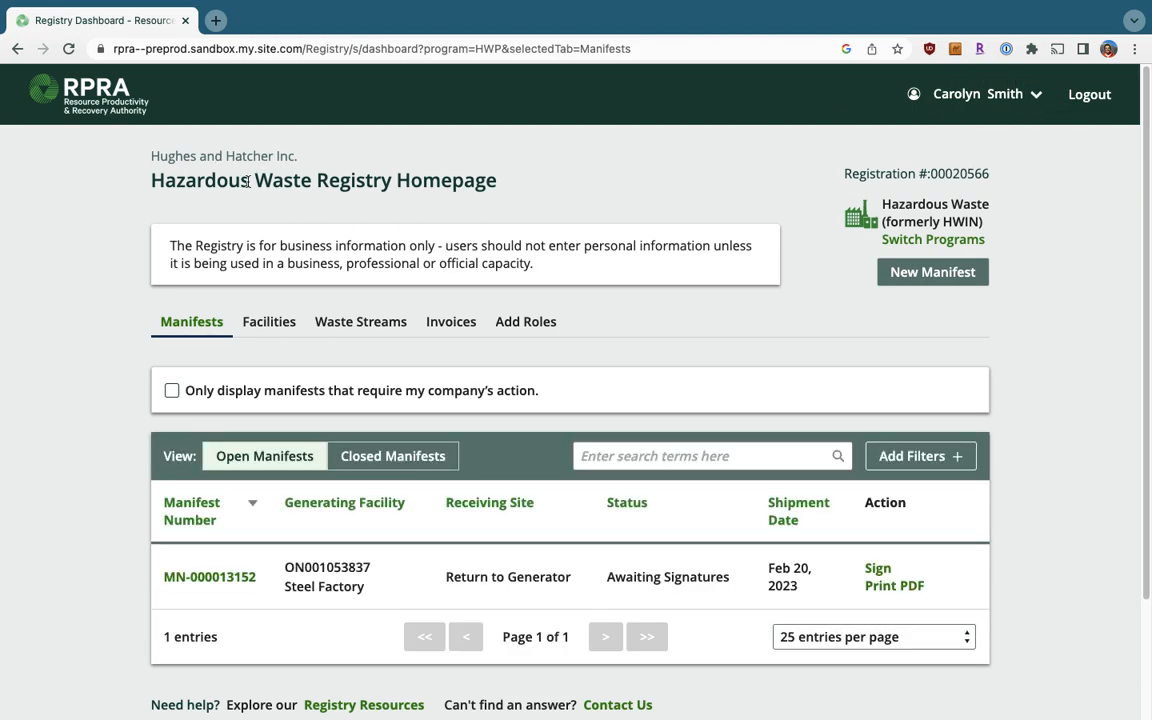
scroll(248, 181, "down", 2)
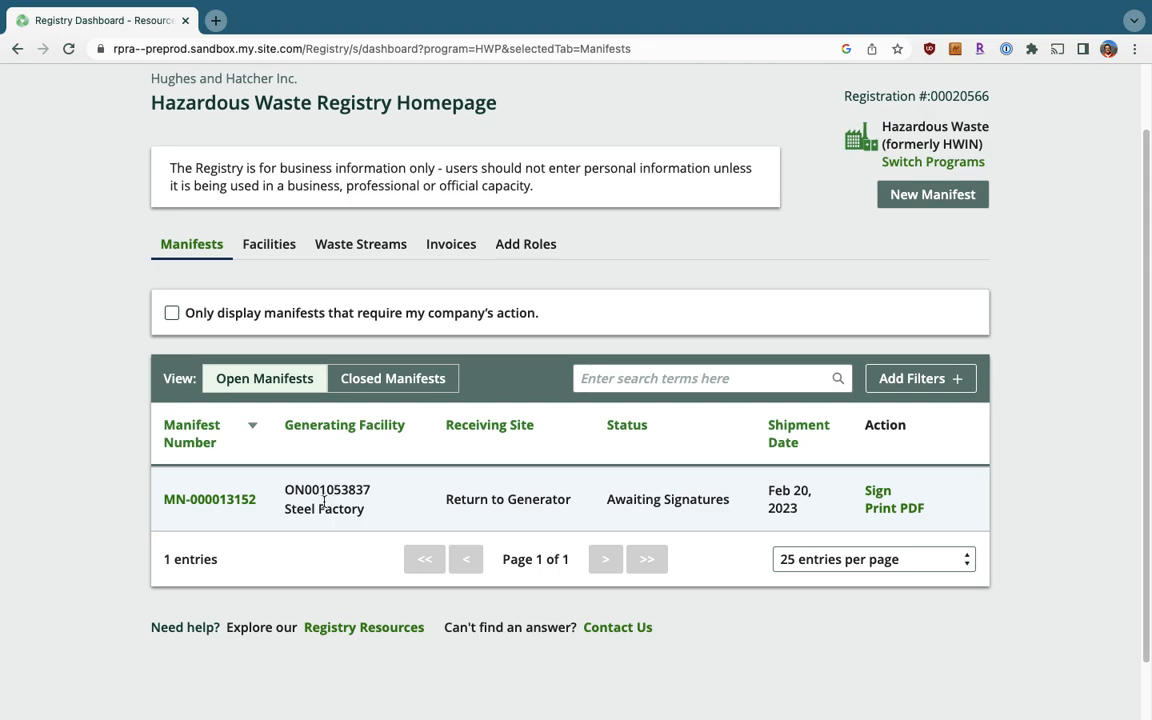
Copy related manifest number MN-000013151 from MN-000013152's receiver section, then return to the dashboard.
left_click(247, 500)
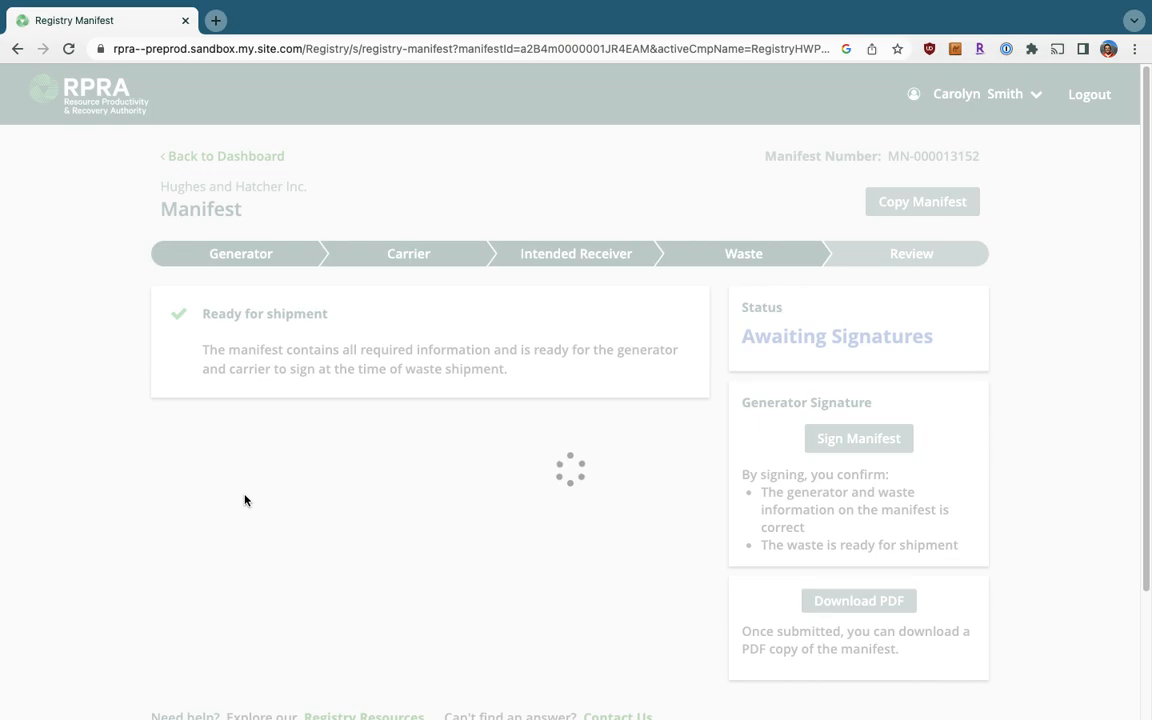
scroll(245, 495, "down", 2)
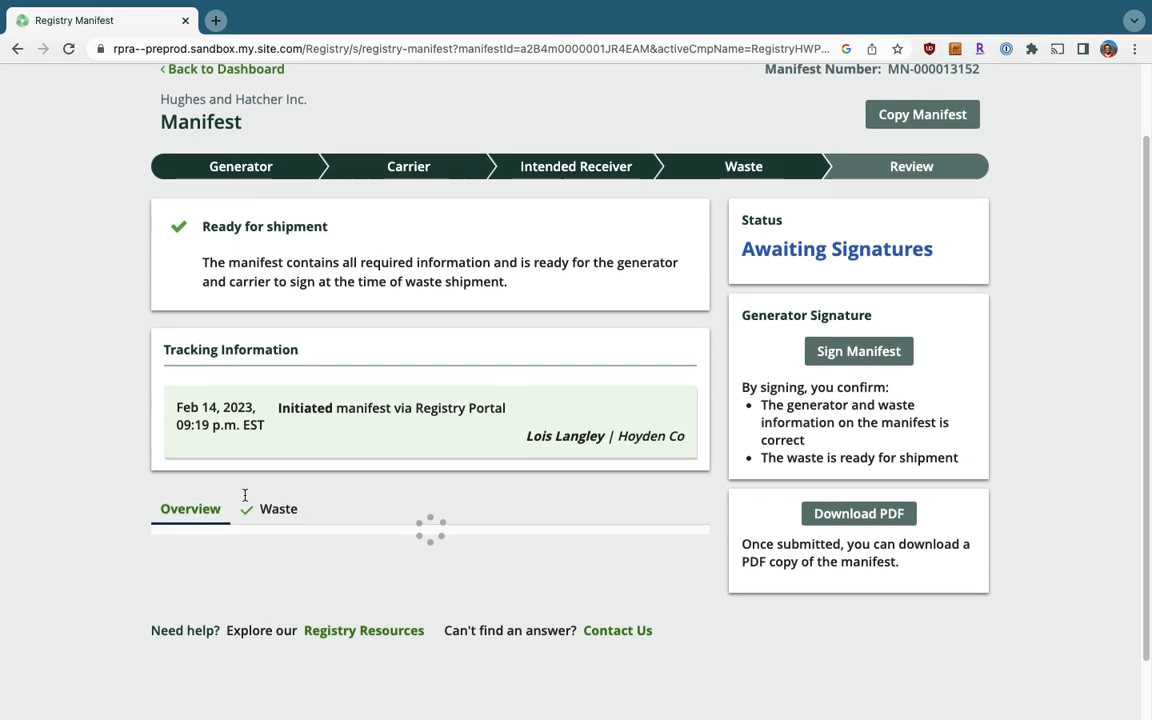
scroll(245, 502, "down", 6)
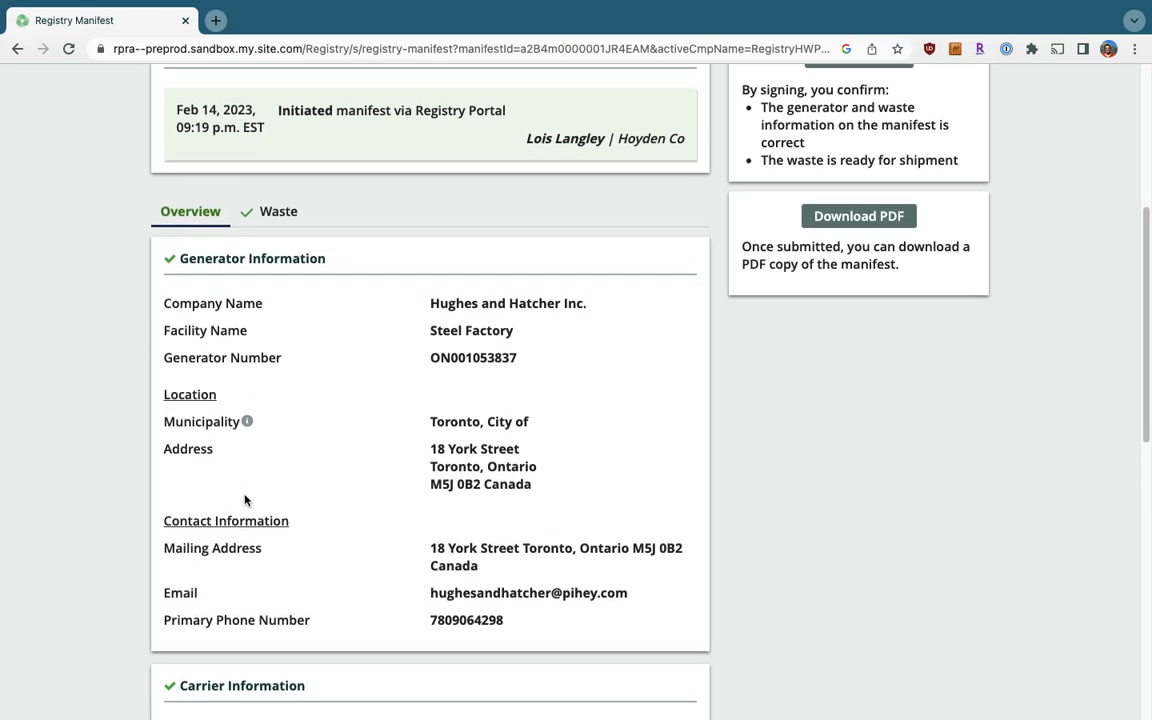
scroll(245, 502, "down", 4)
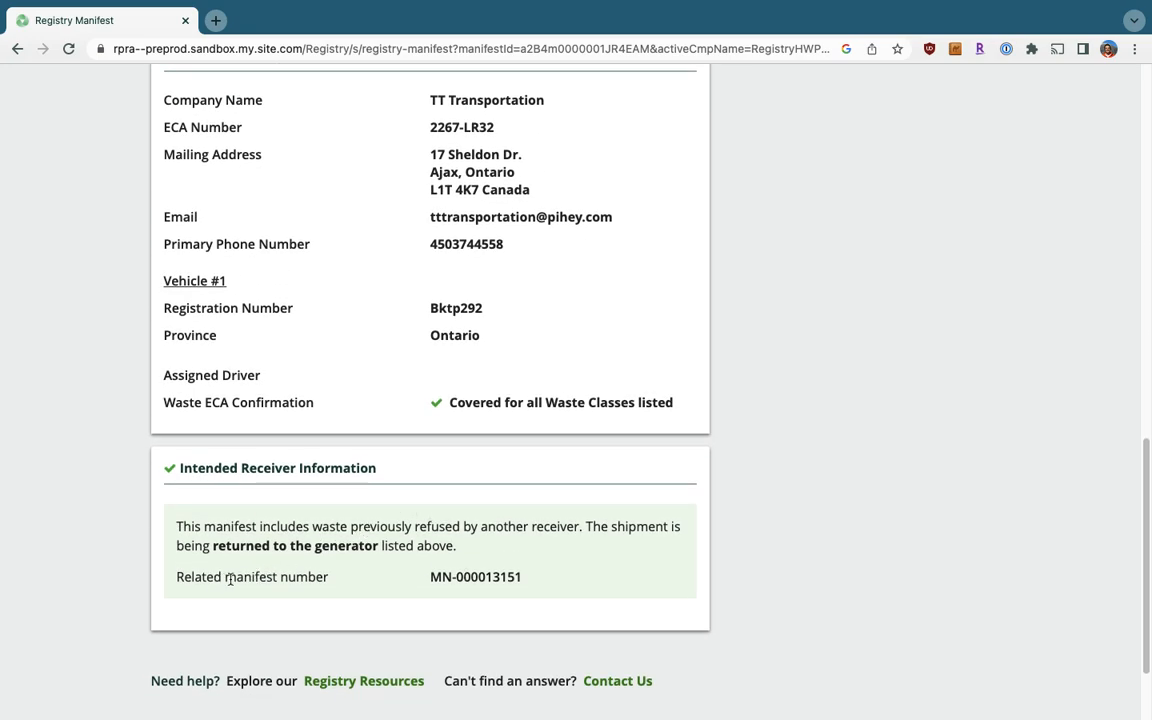
triple_click(474, 576)
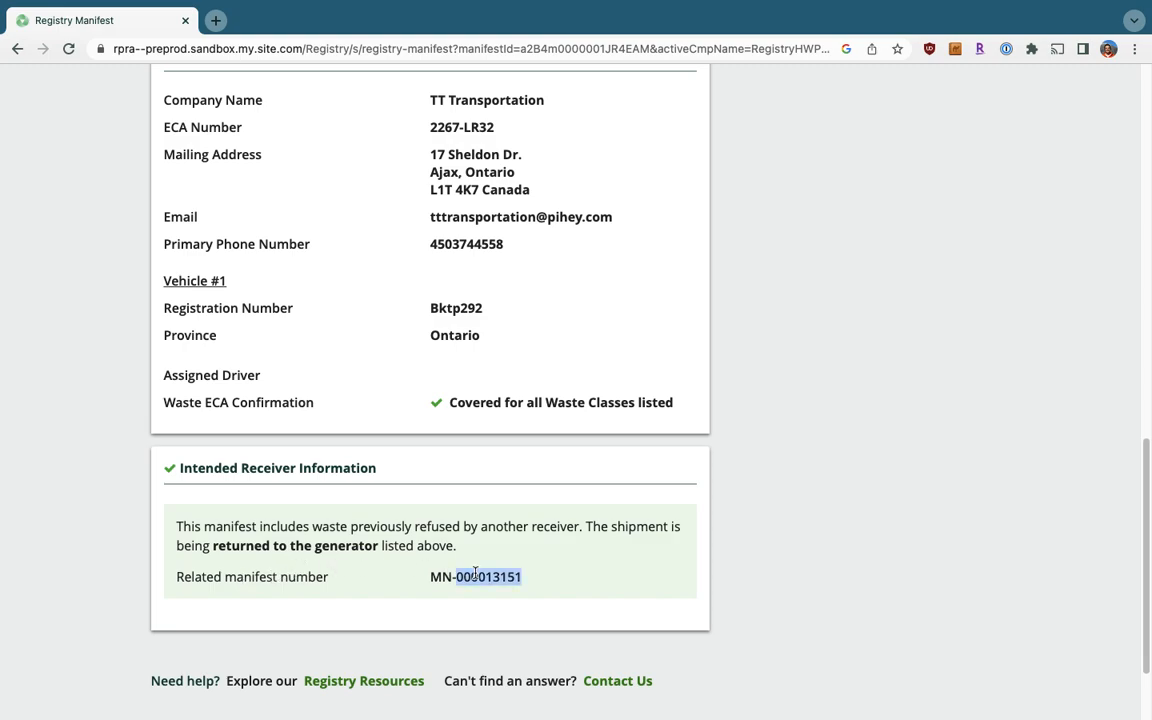
right_click(481, 573)
left_click(495, 500)
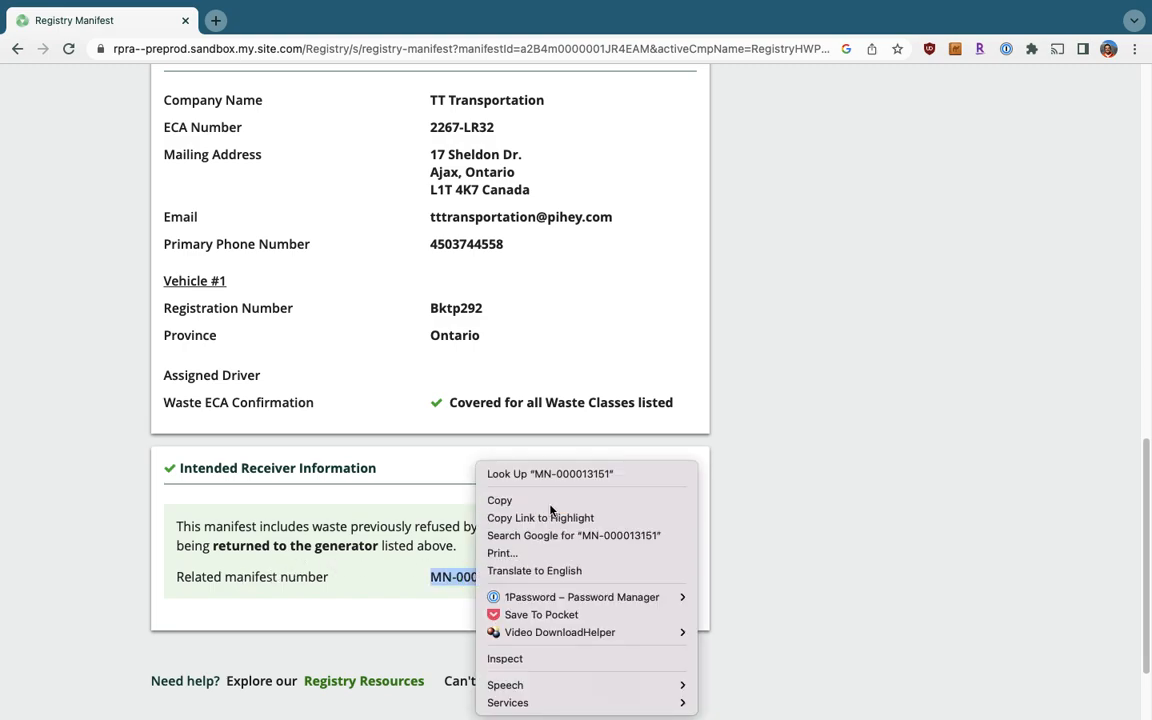
left_click(545, 560)
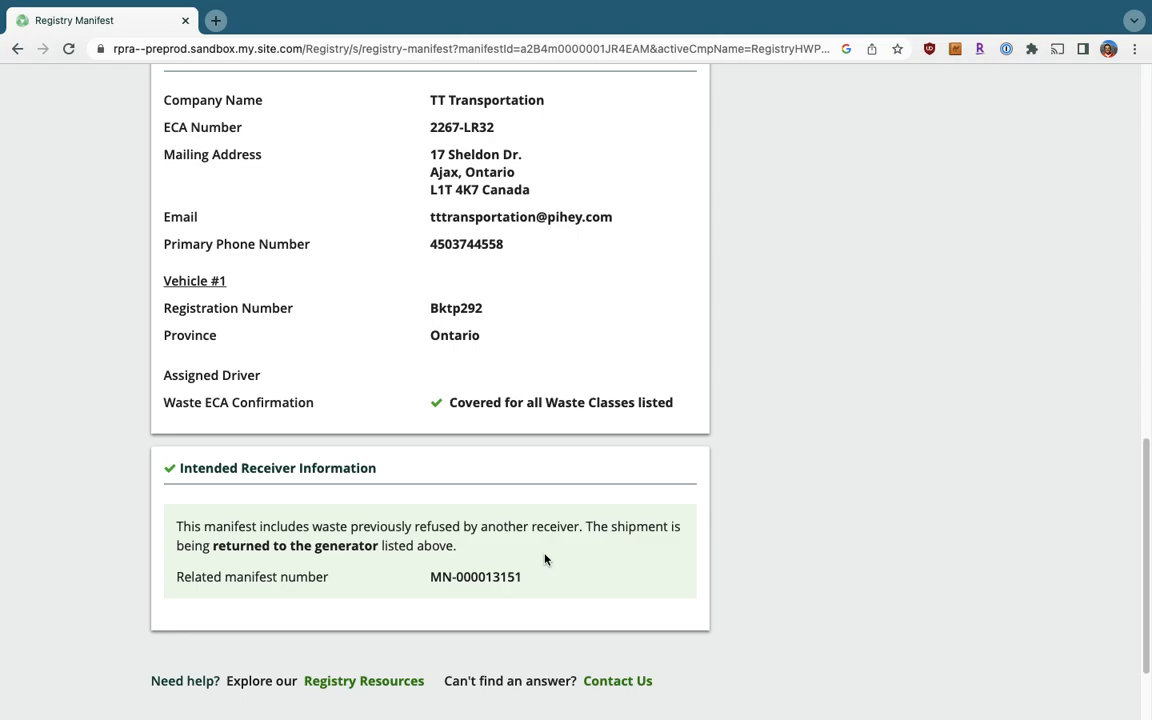
scroll(545, 560, "up", 10)
scroll(545, 554, "up", 3)
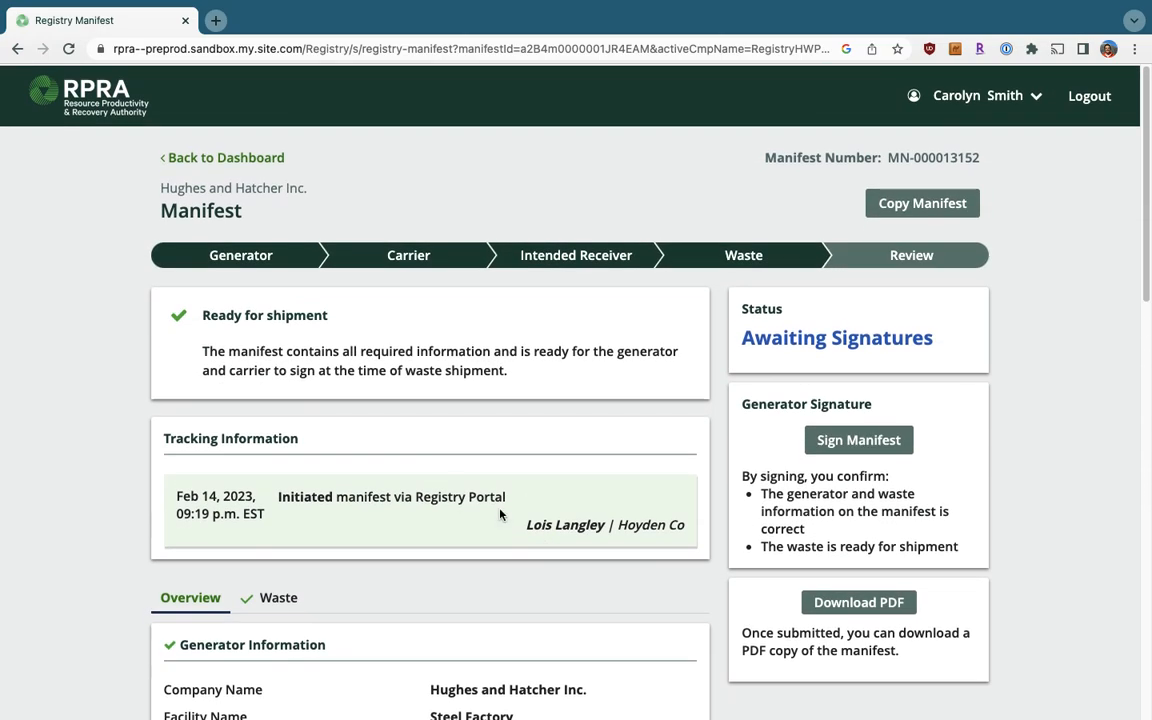
left_click(222, 159)
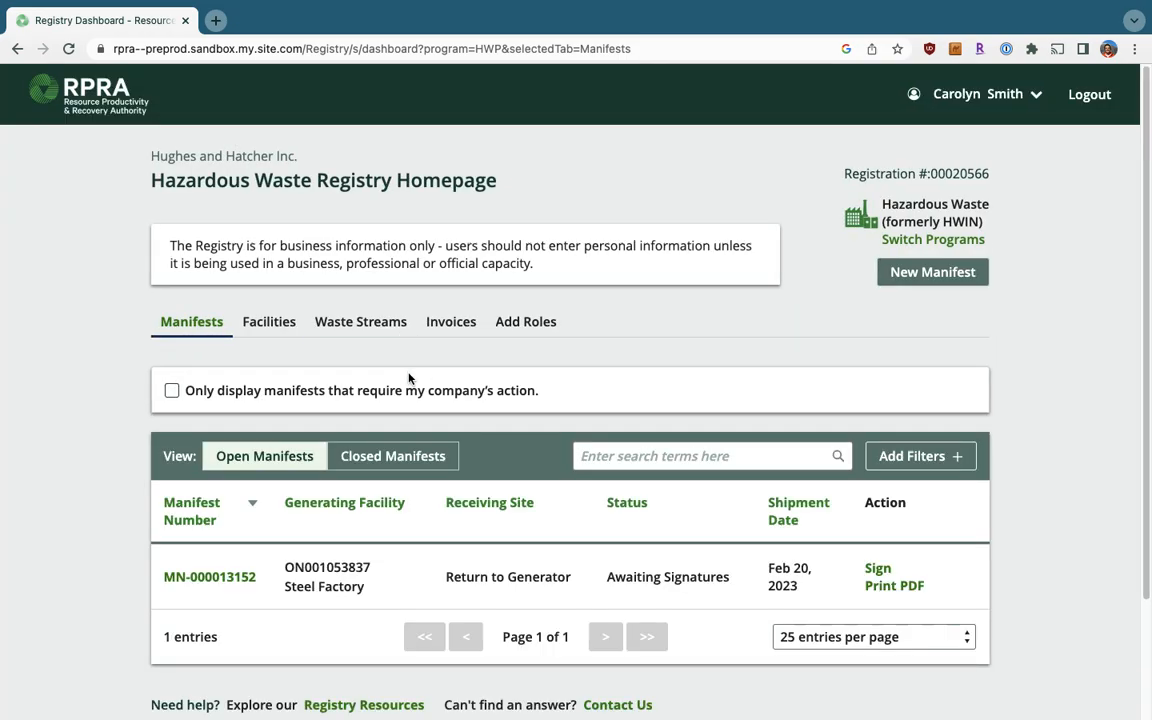
Search the closed manifests for the pasted MN-000013151 and open it.
left_click(405, 460)
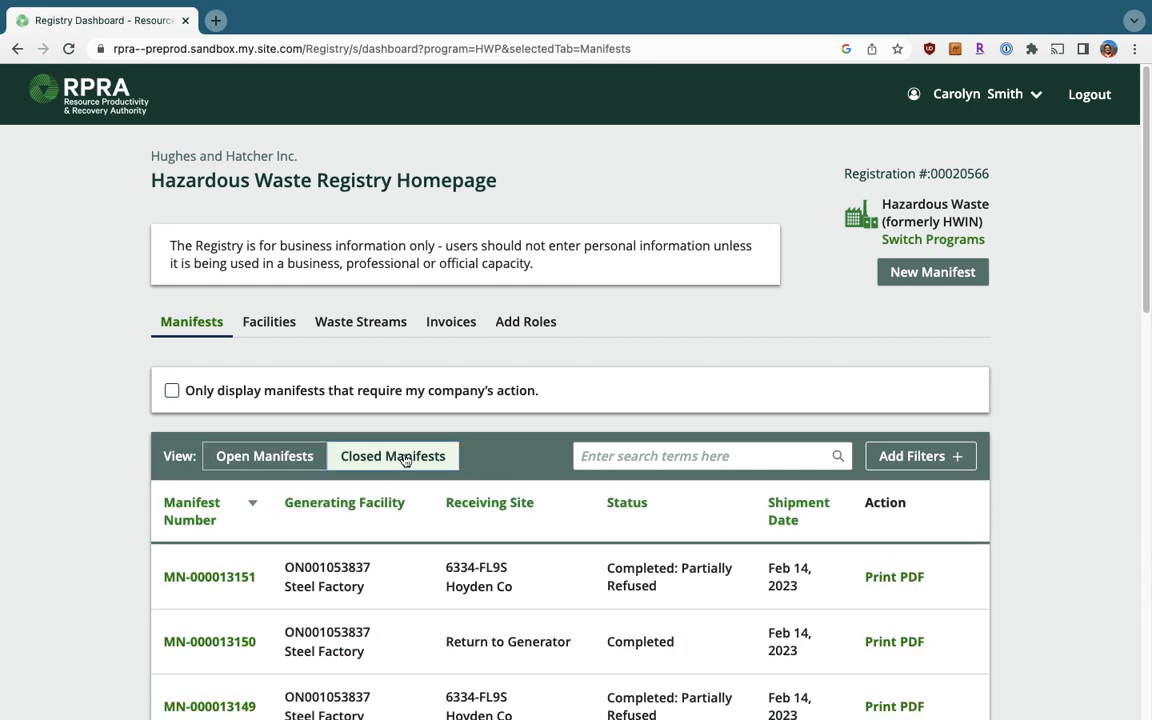
scroll(405, 459, "down", 1)
left_click(623, 436)
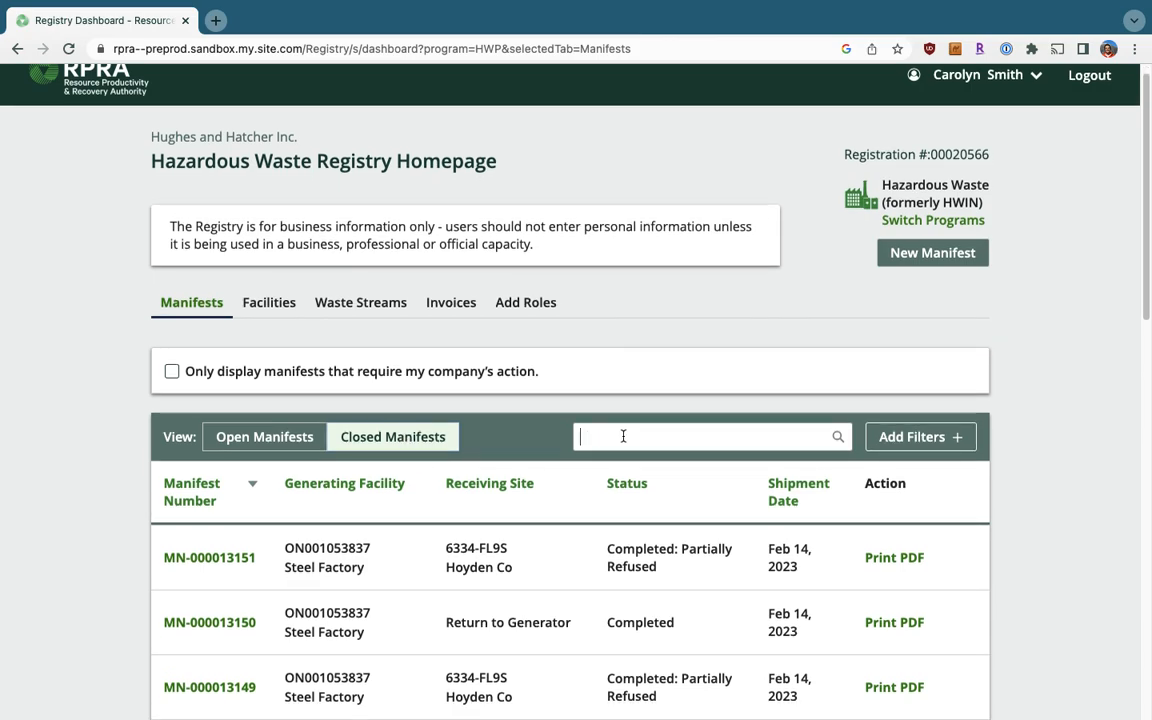
key("ctrl+v")
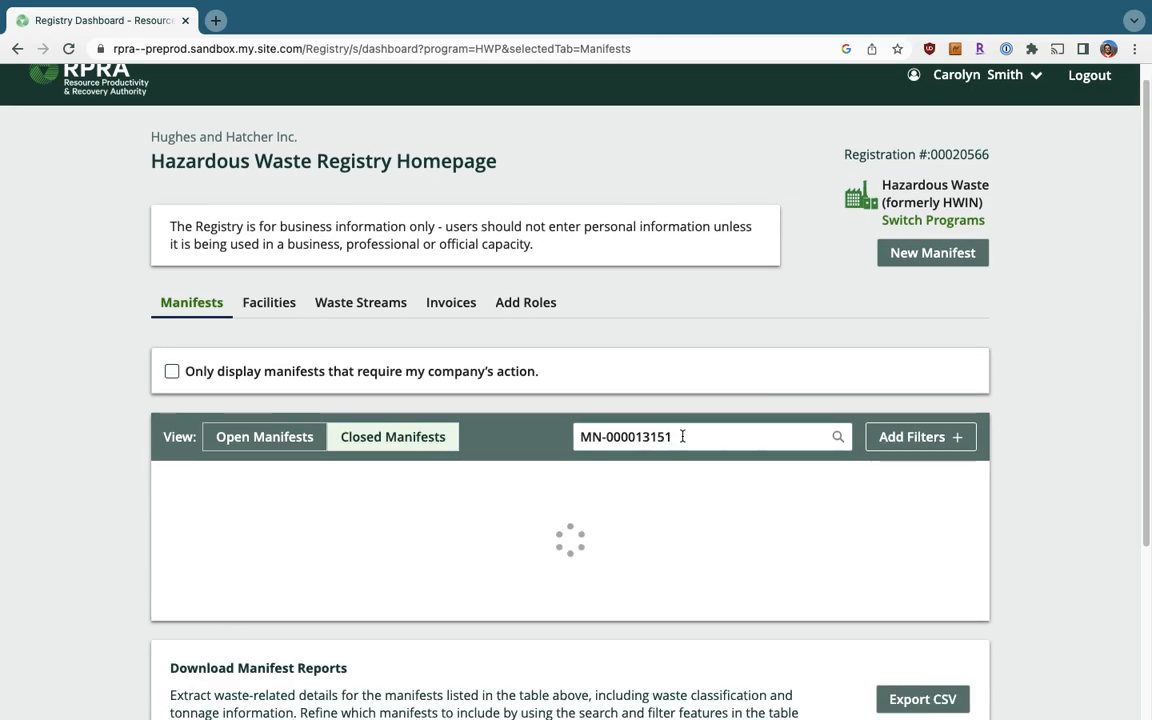
scroll(682, 436, "down", 1)
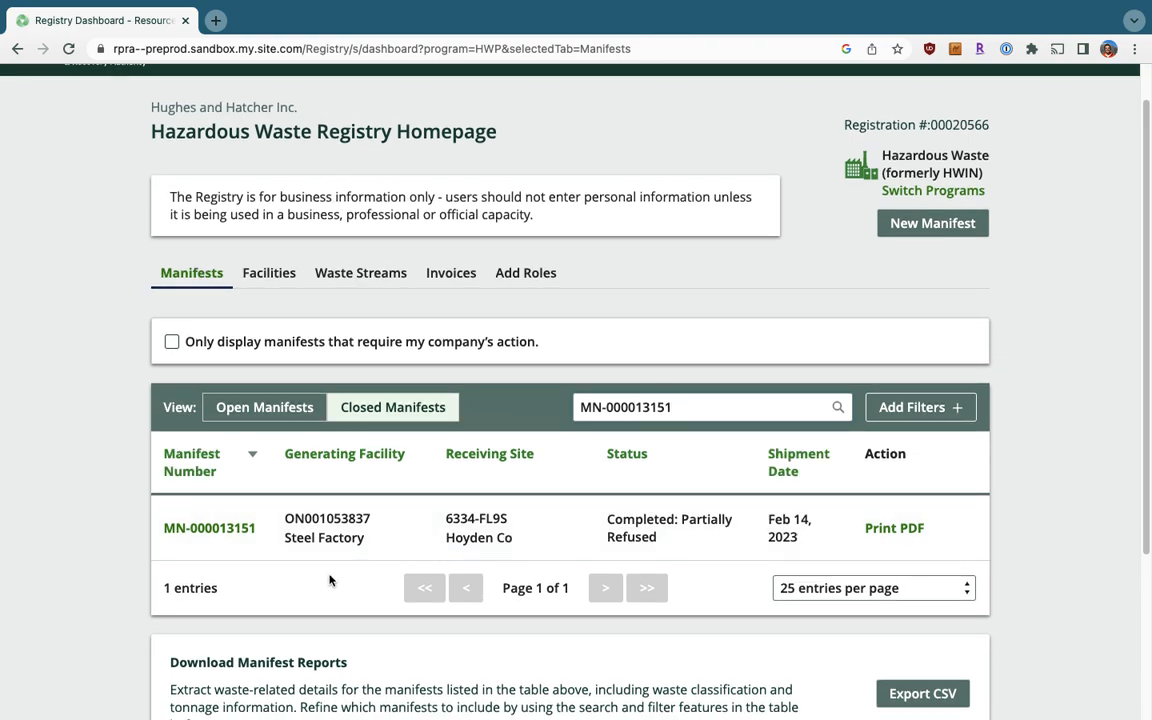
left_click(211, 533)
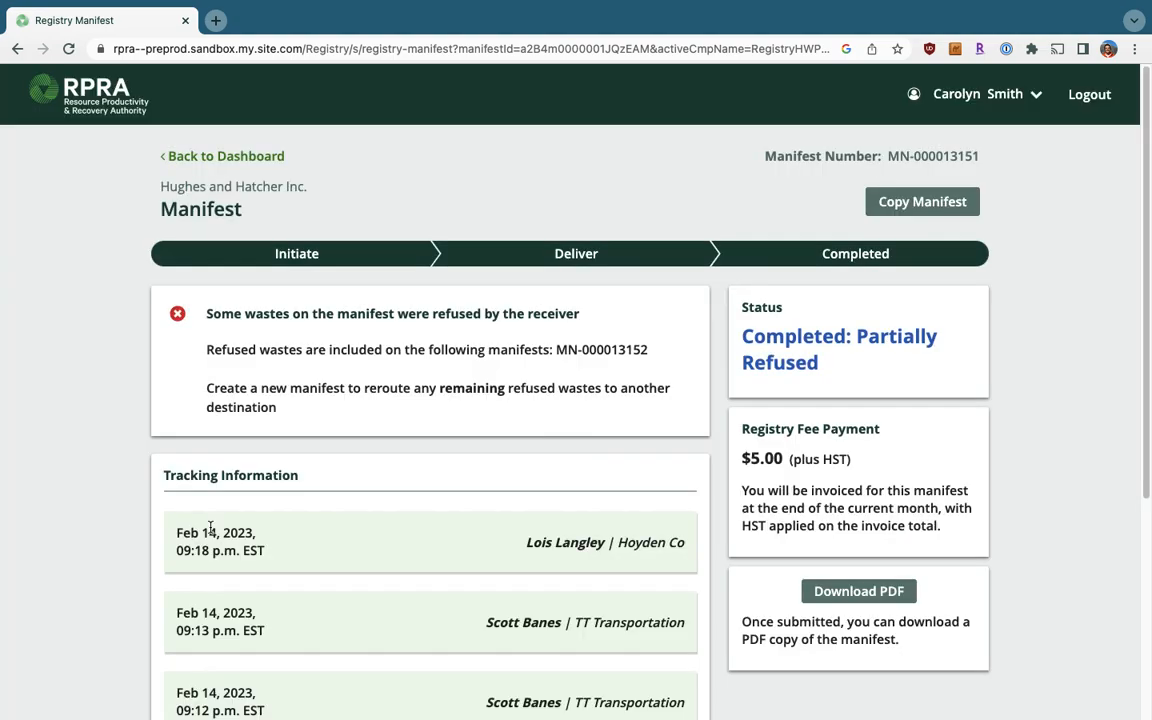
Check the refused Alkaline Wastes entry and its refusal reason, then return to the dashboard.
scroll(211, 528, "down", 5)
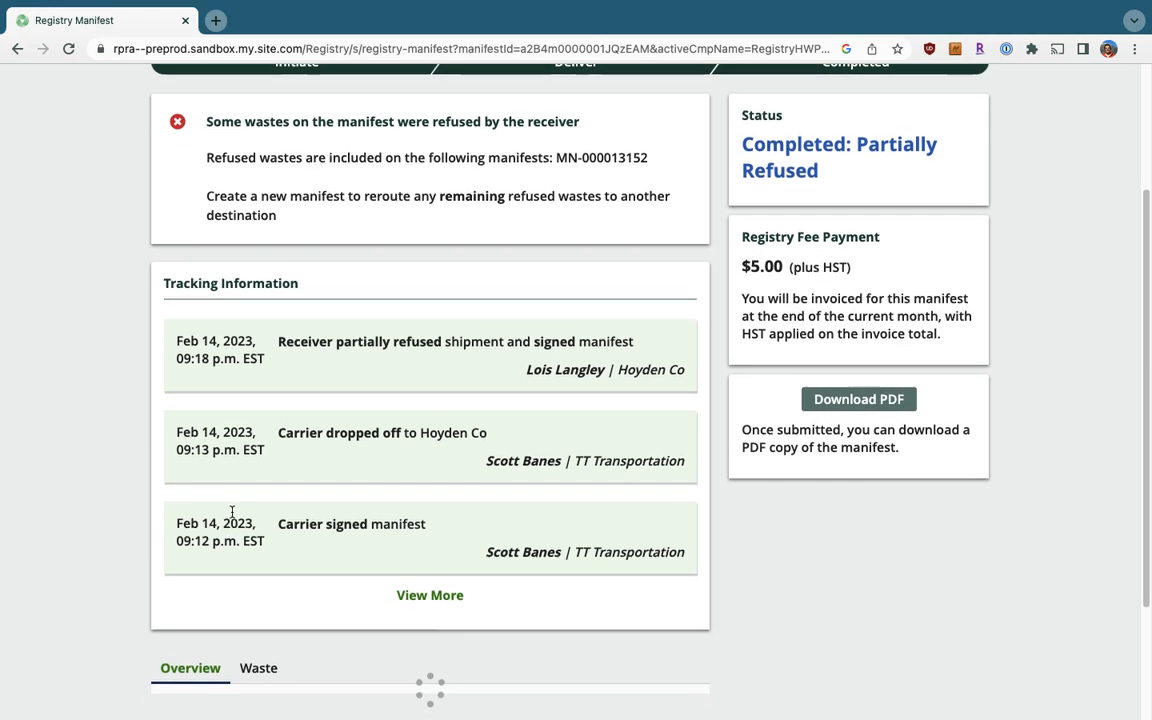
left_click(260, 584)
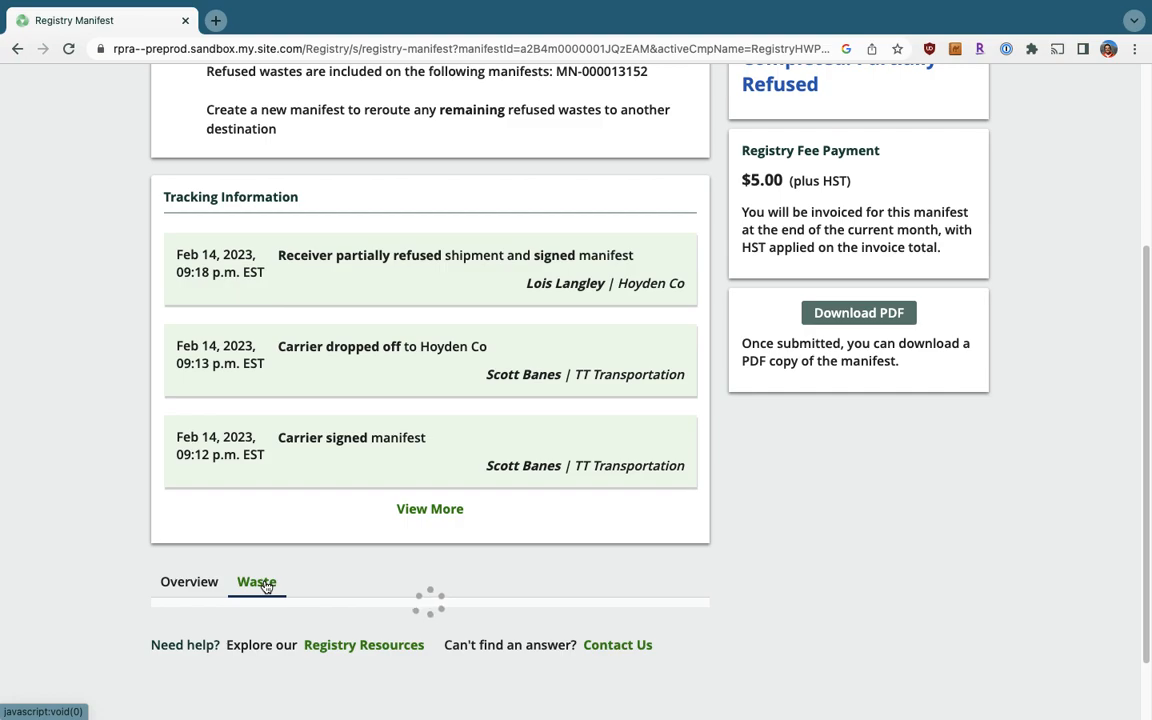
scroll(262, 519, "down", 5)
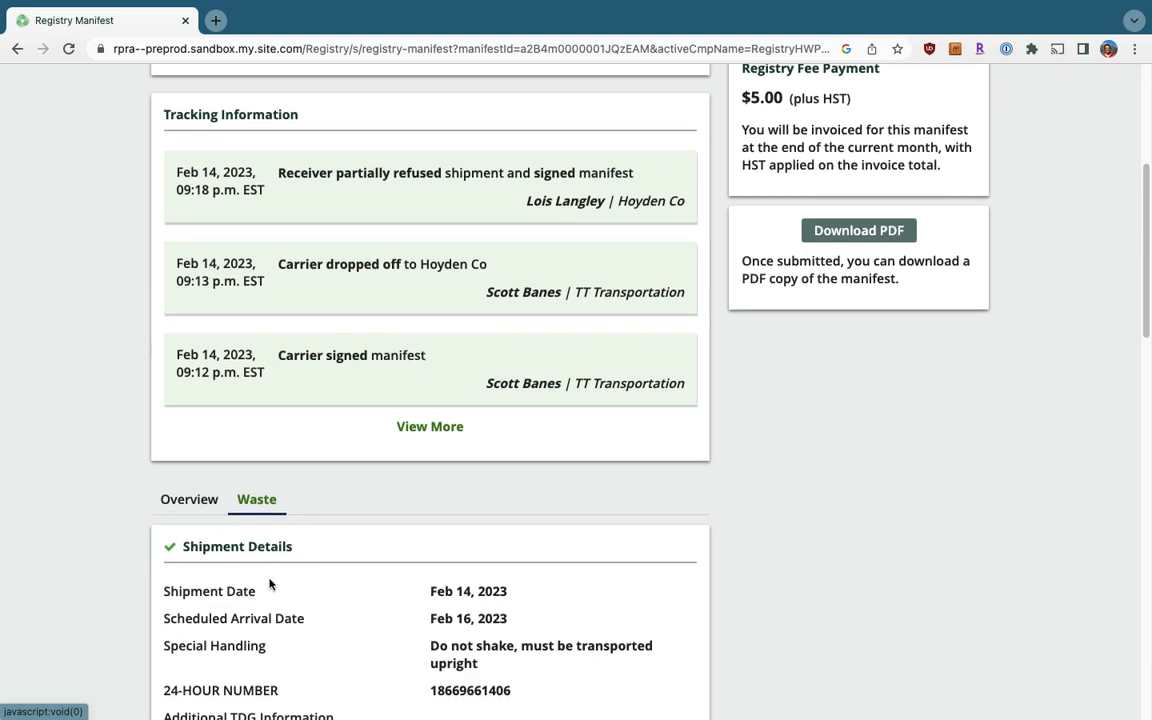
scroll(362, 541, "down", 3)
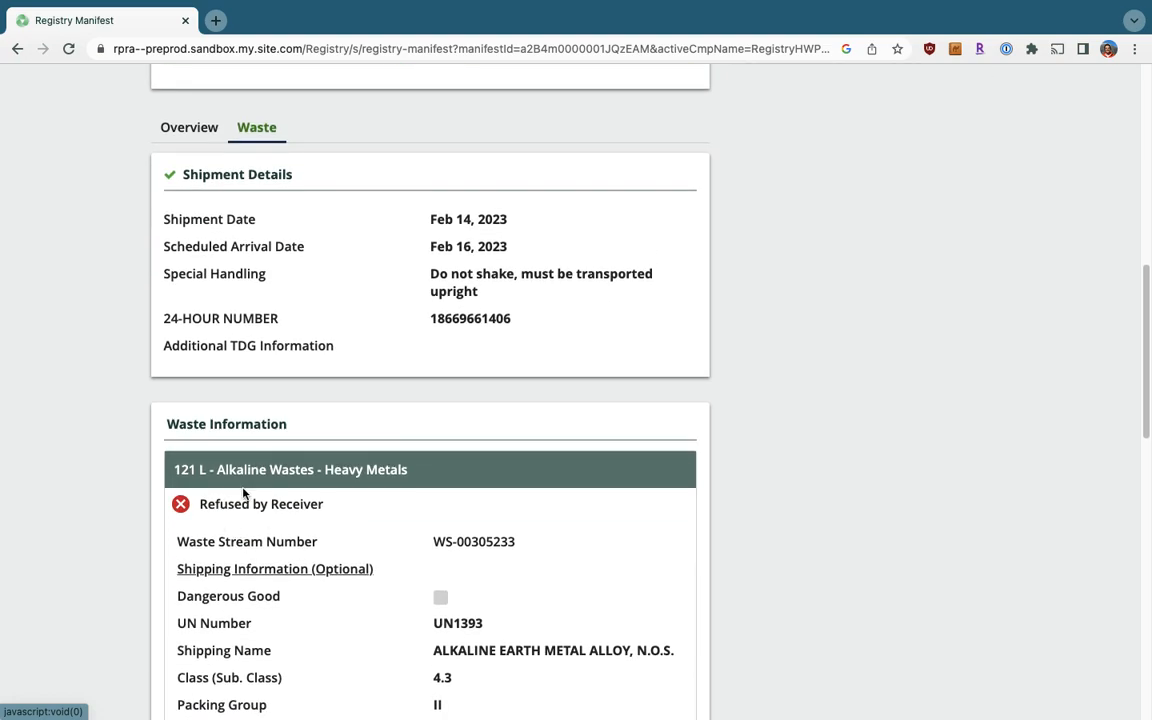
left_click_drag(323, 504, 199, 504)
scroll(275, 505, "down", 1)
scroll(275, 505, "down", 5)
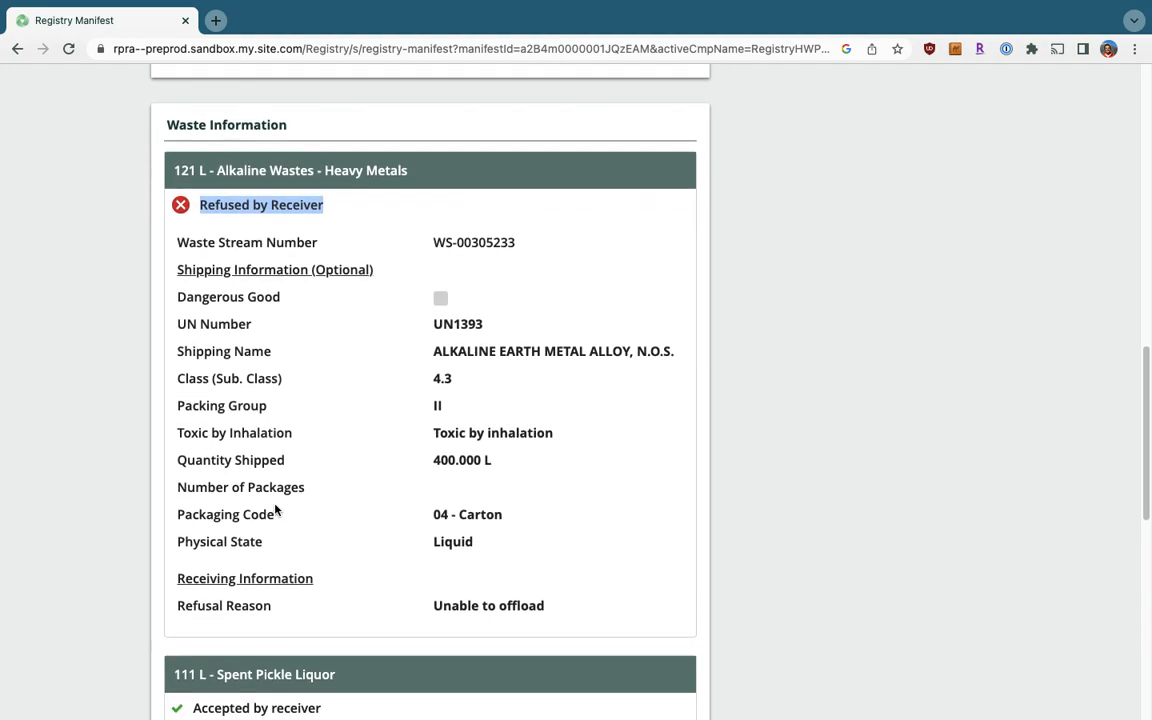
triple_click(216, 606)
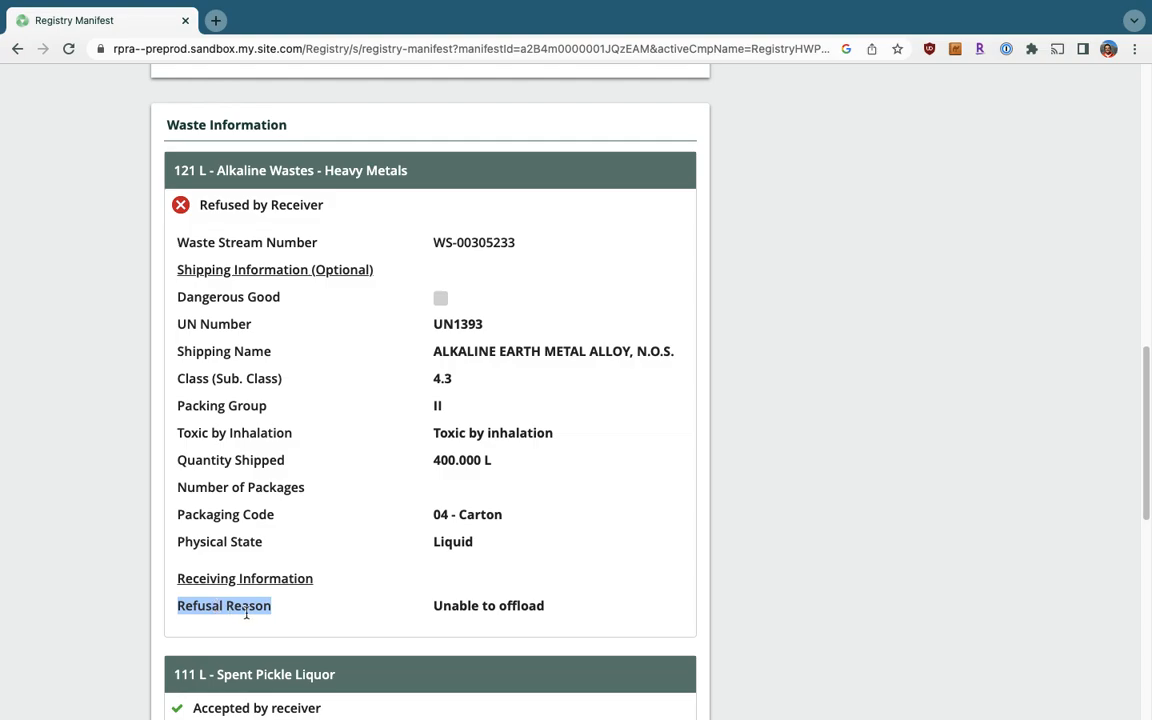
scroll(246, 613, "up", 15)
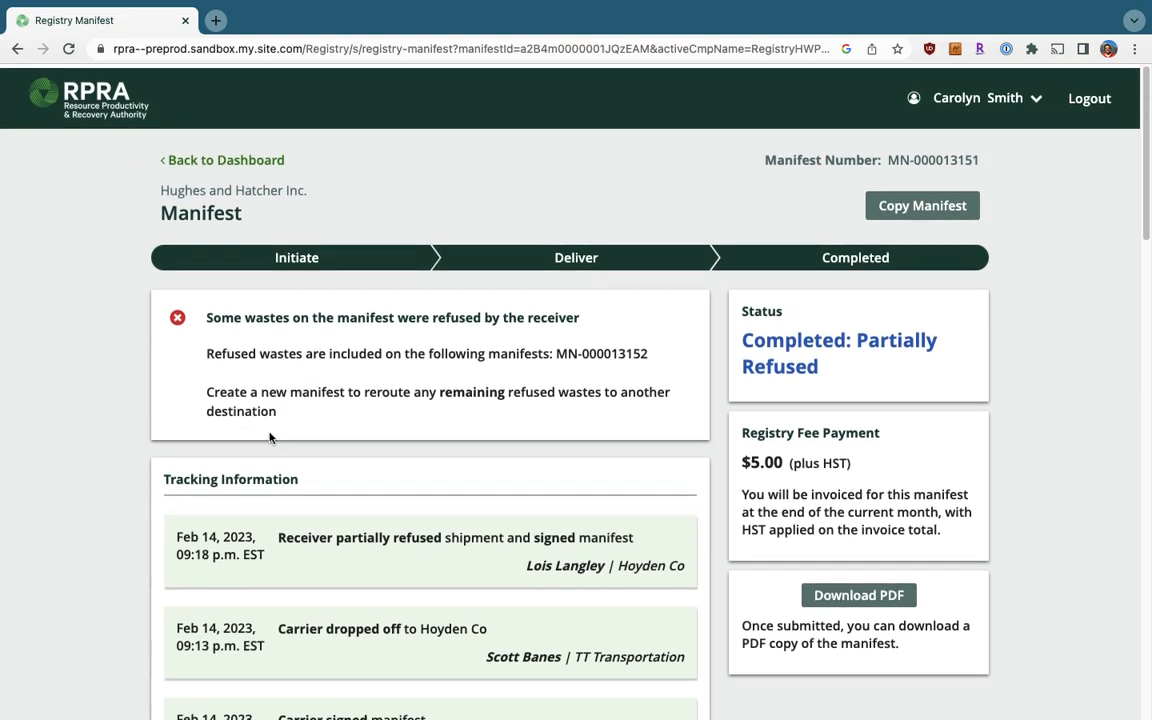
left_click(226, 160)
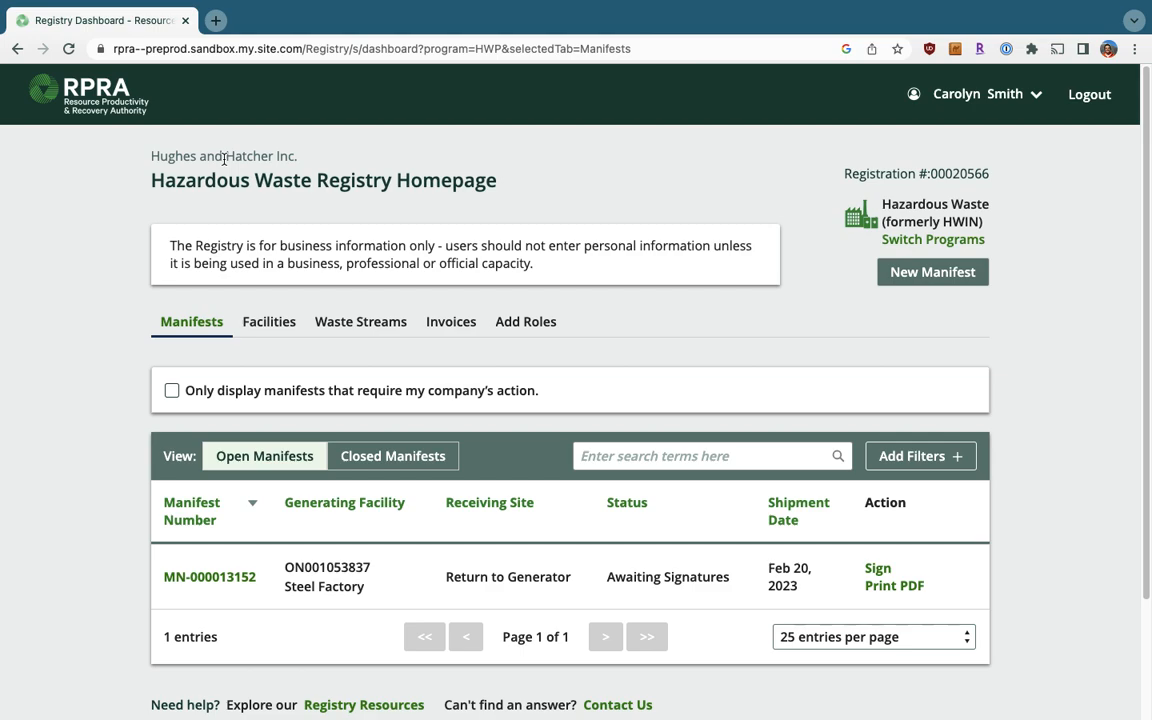
Start the generator signature for MN-000013152 from its row in the open manifests table.
scroll(313, 338, "down", 1)
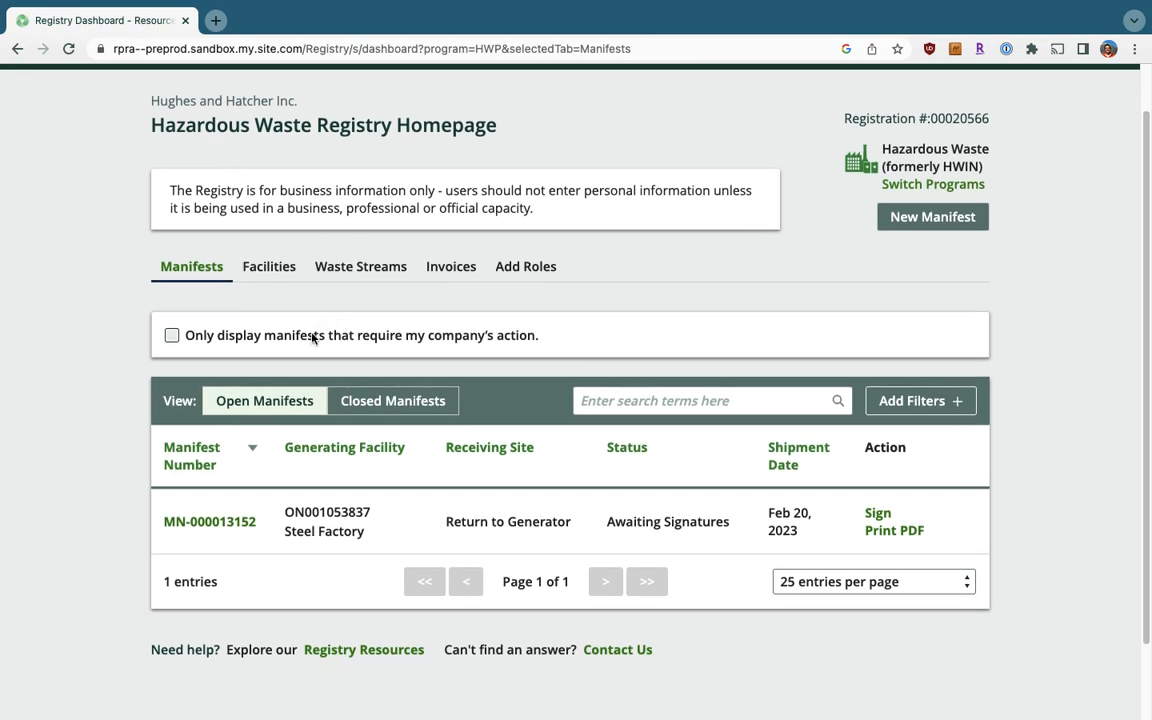
left_click(877, 514)
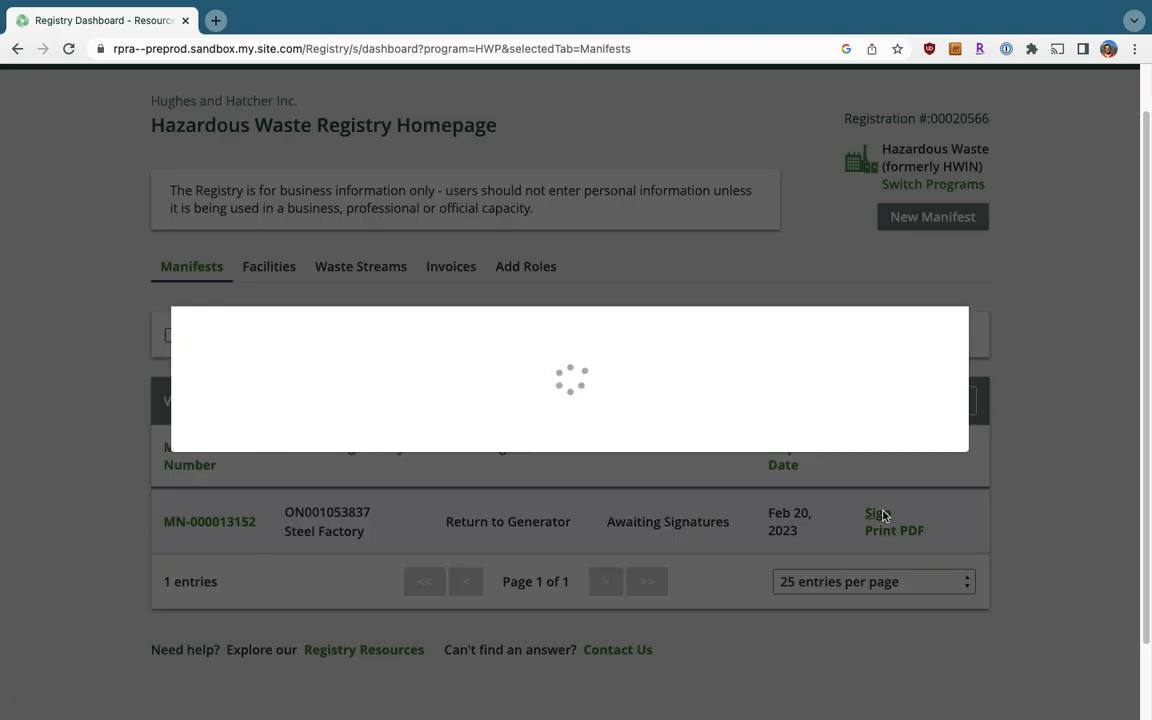
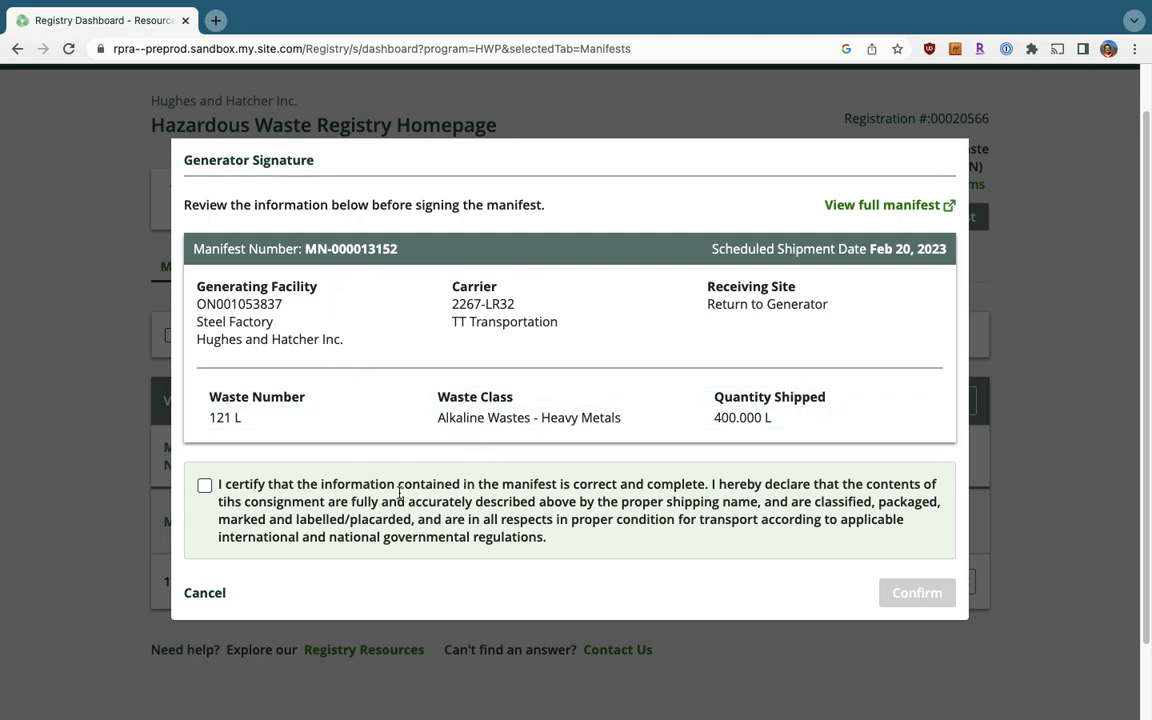
Certify the information and sign manifest MN-000013152 as the generator.
left_click(205, 486)
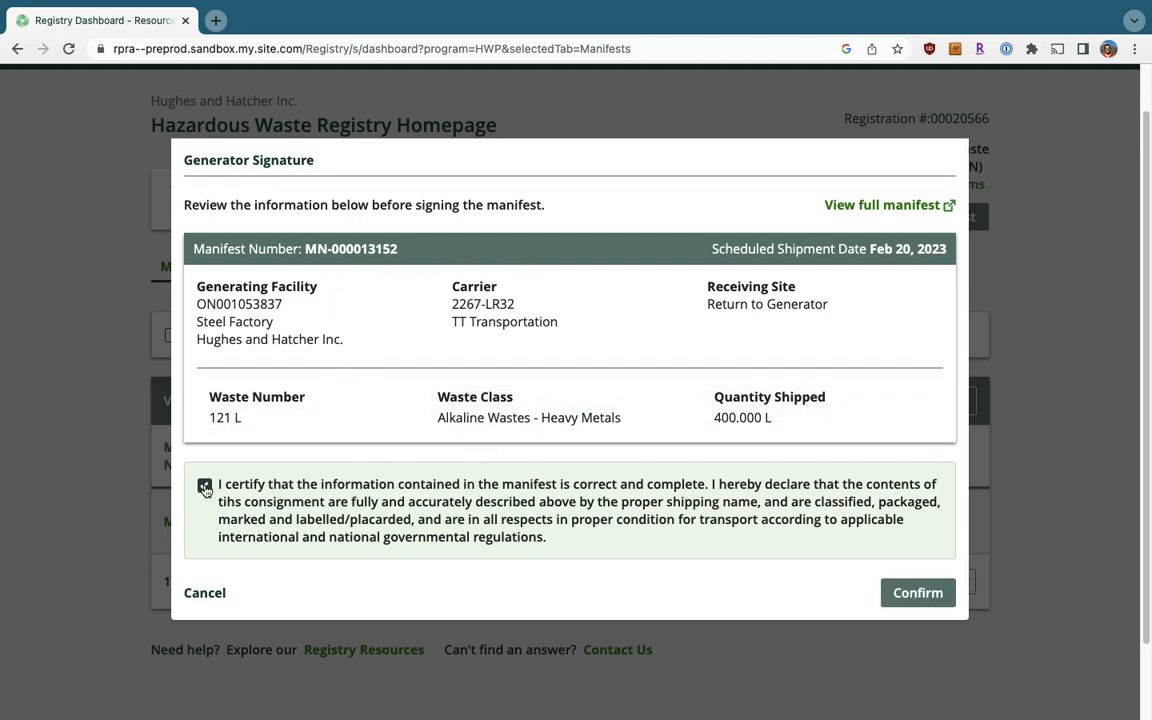
left_click(918, 594)
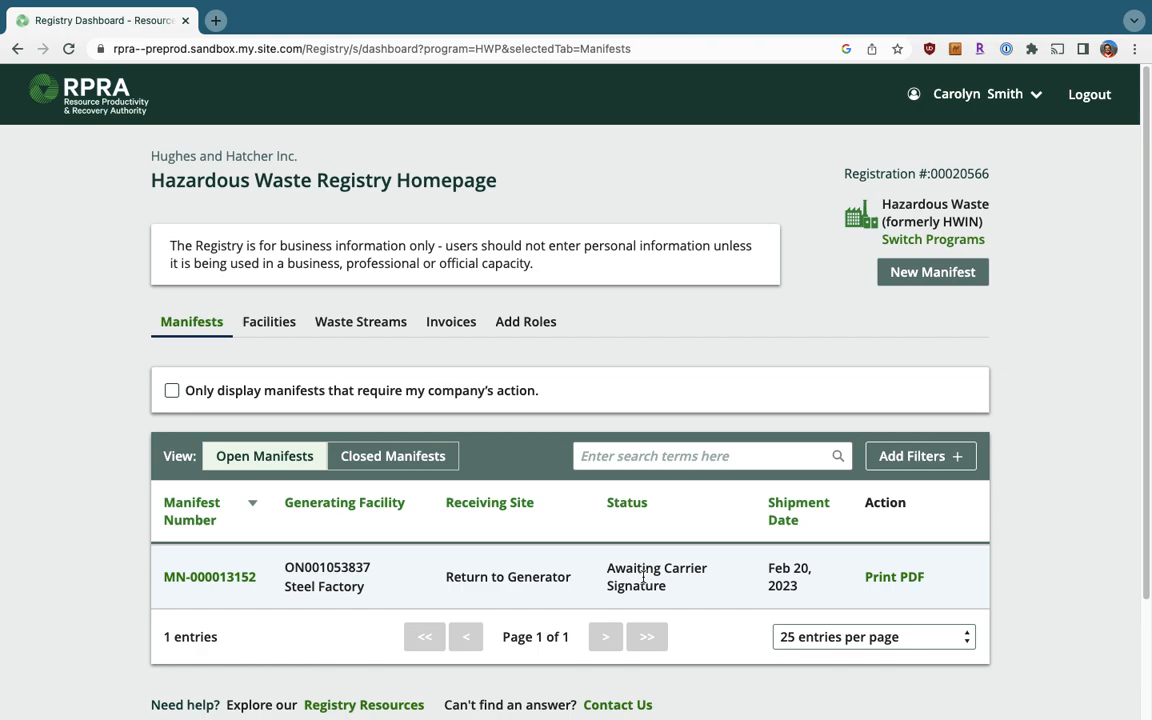
In the carrier's session, open manifest MN-000013152 from the Hazardous Waste dashboard.
key("ctrl+Left")
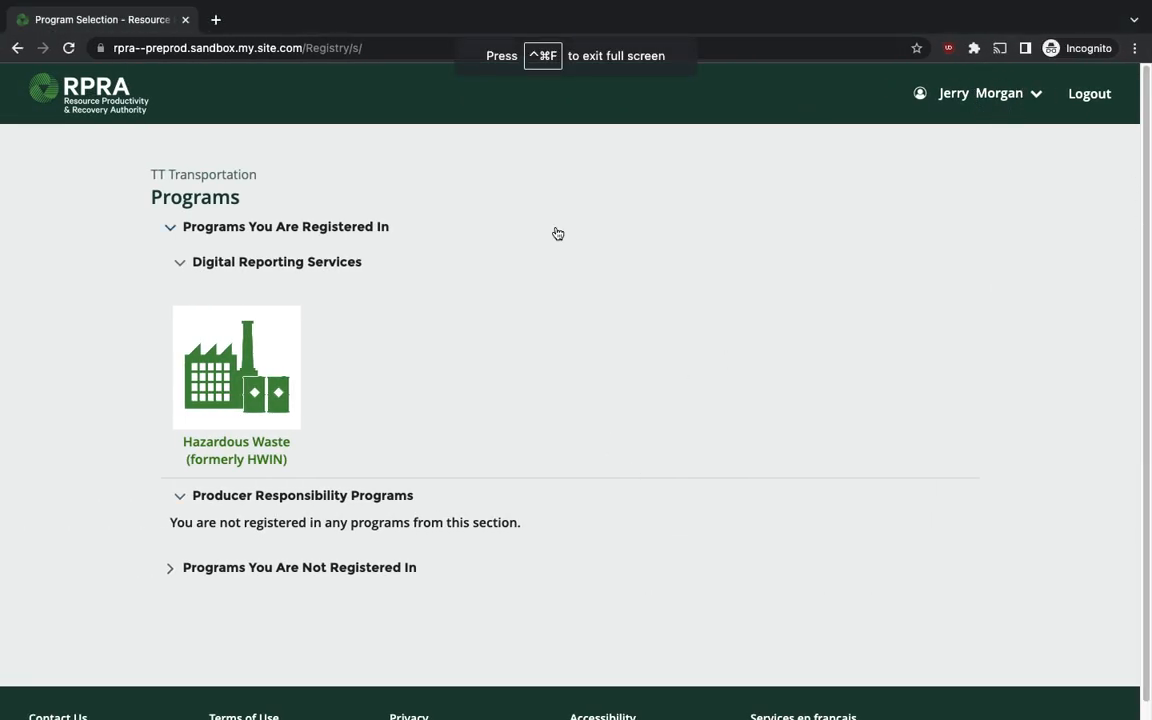
left_click(261, 359)
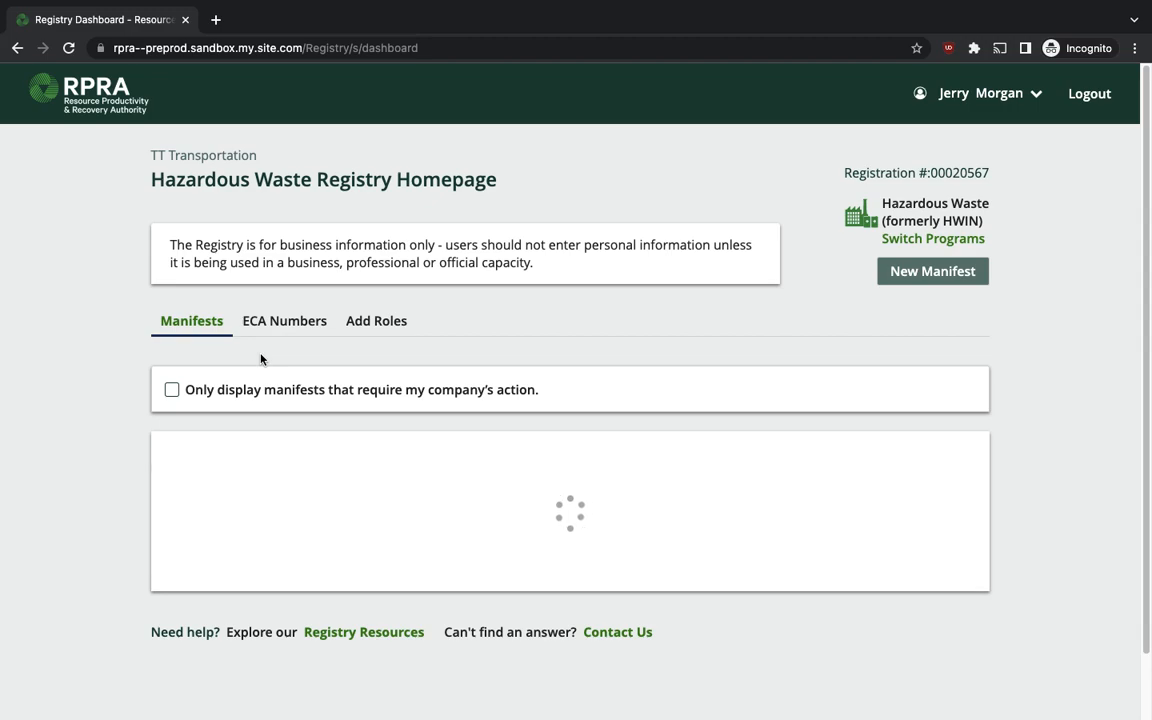
scroll(261, 359, "down", 1)
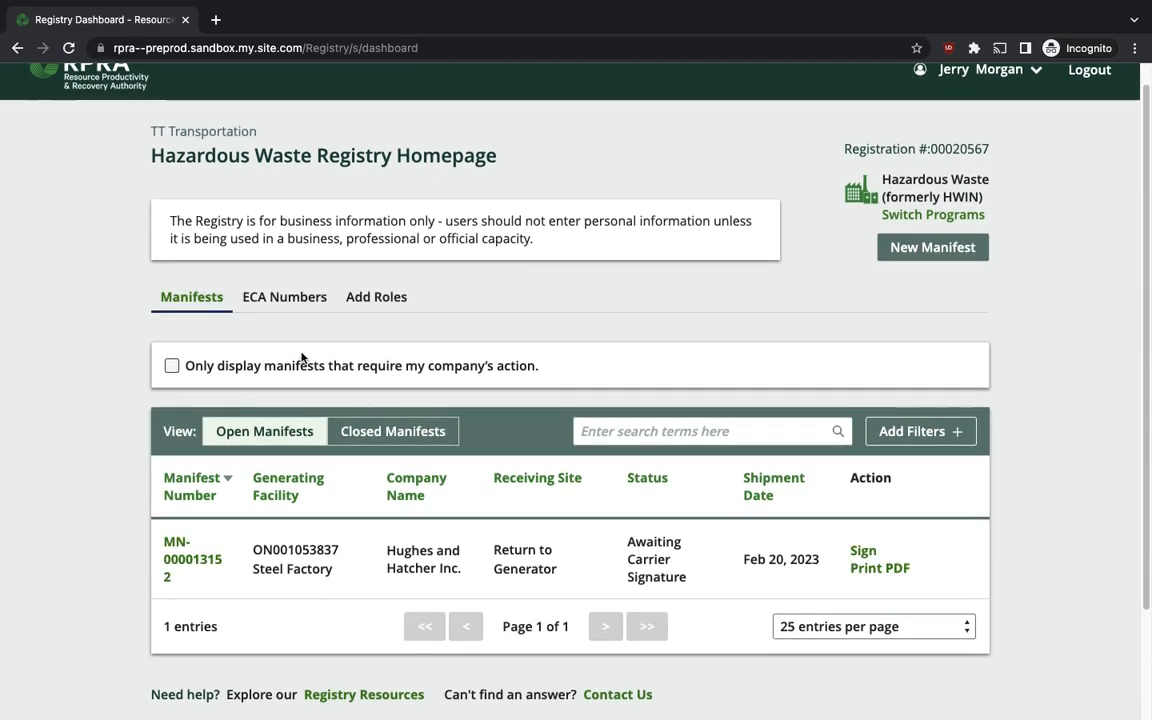
scroll(115, 410, "down", 1)
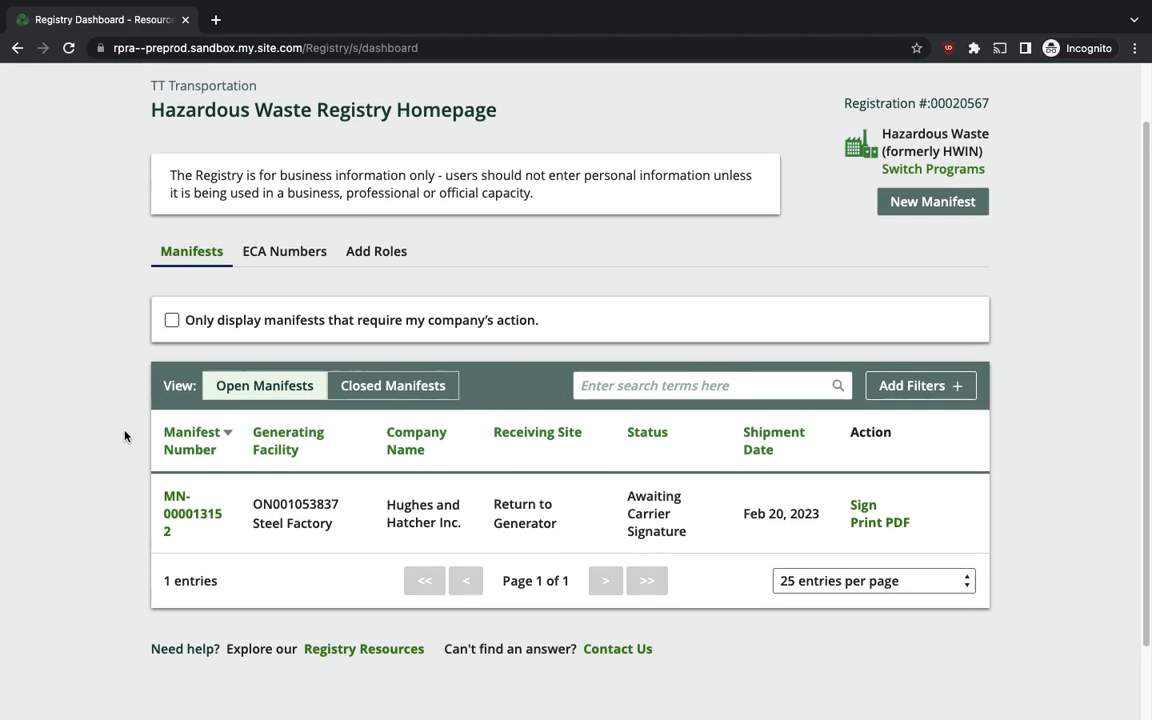
left_click(174, 507)
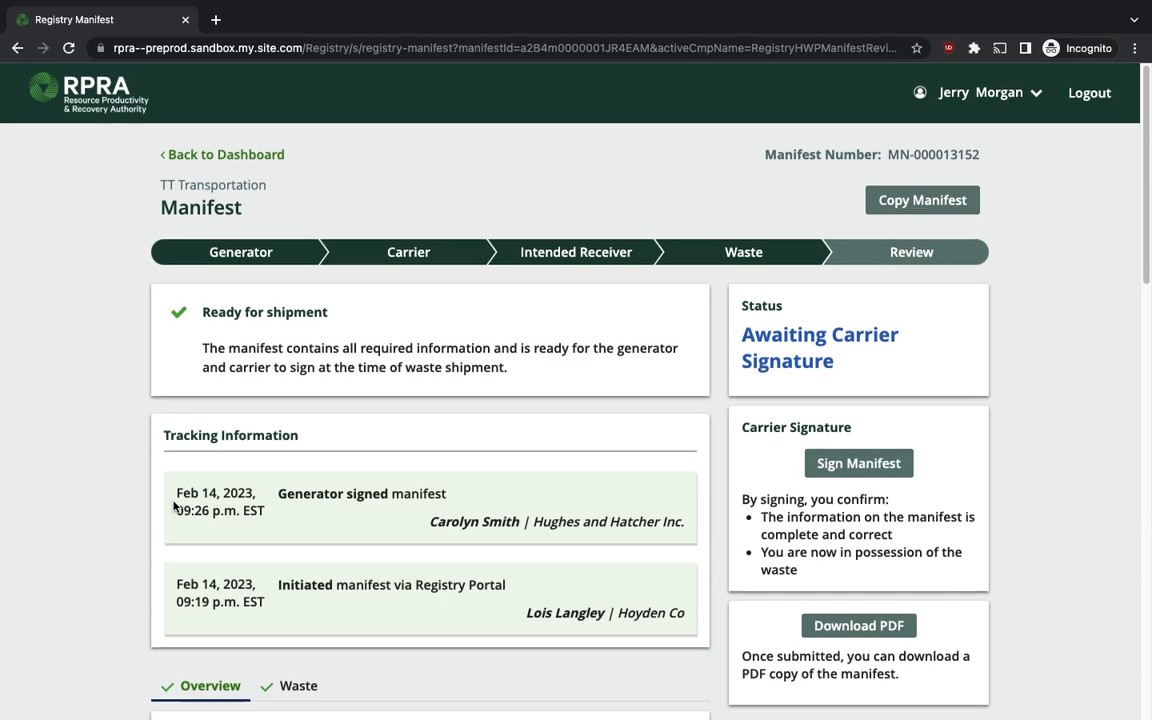
Review the manifest overview, then its waste: 121 L Alkaline Wastes - Heavy Metals, 400.000 L liquid.
scroll(173, 508, "down", 2)
scroll(173, 508, "down", 4)
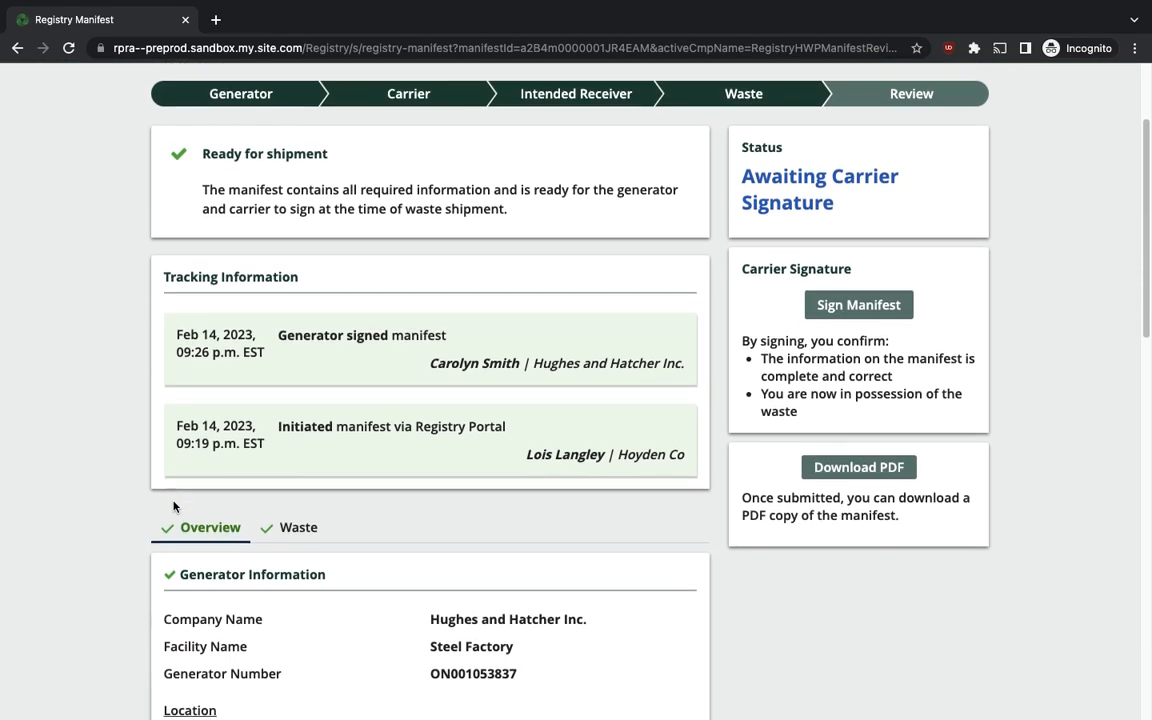
scroll(173, 508, "down", 10)
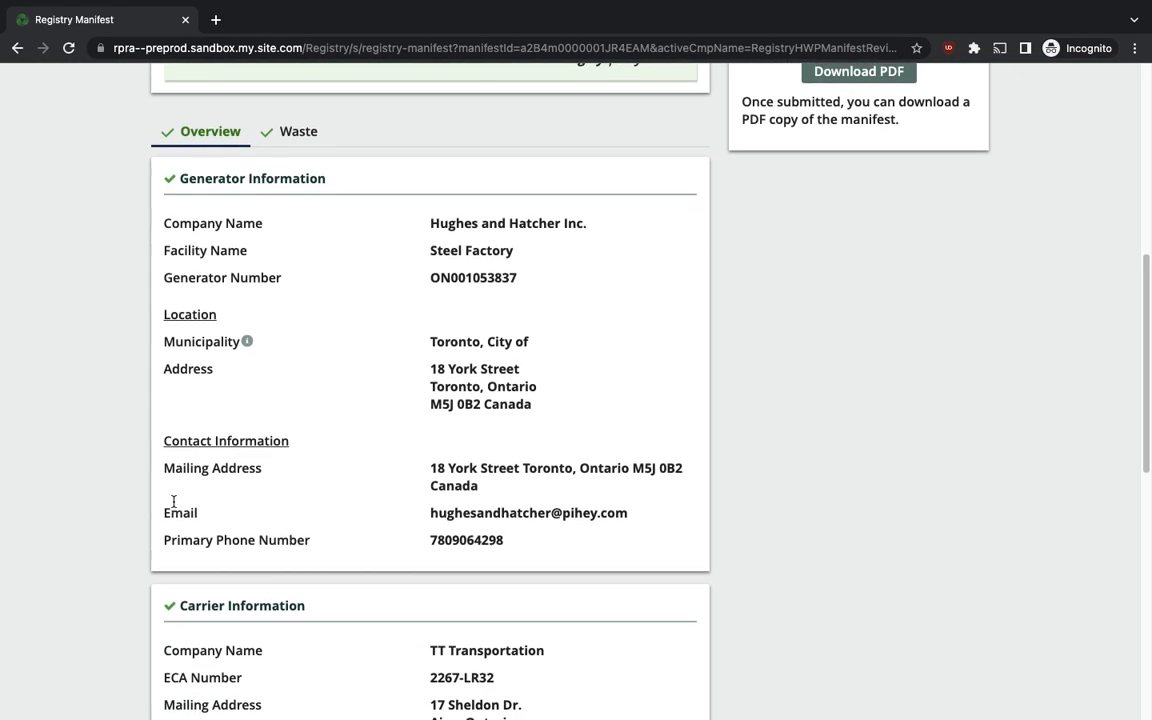
scroll(173, 508, "down", 6)
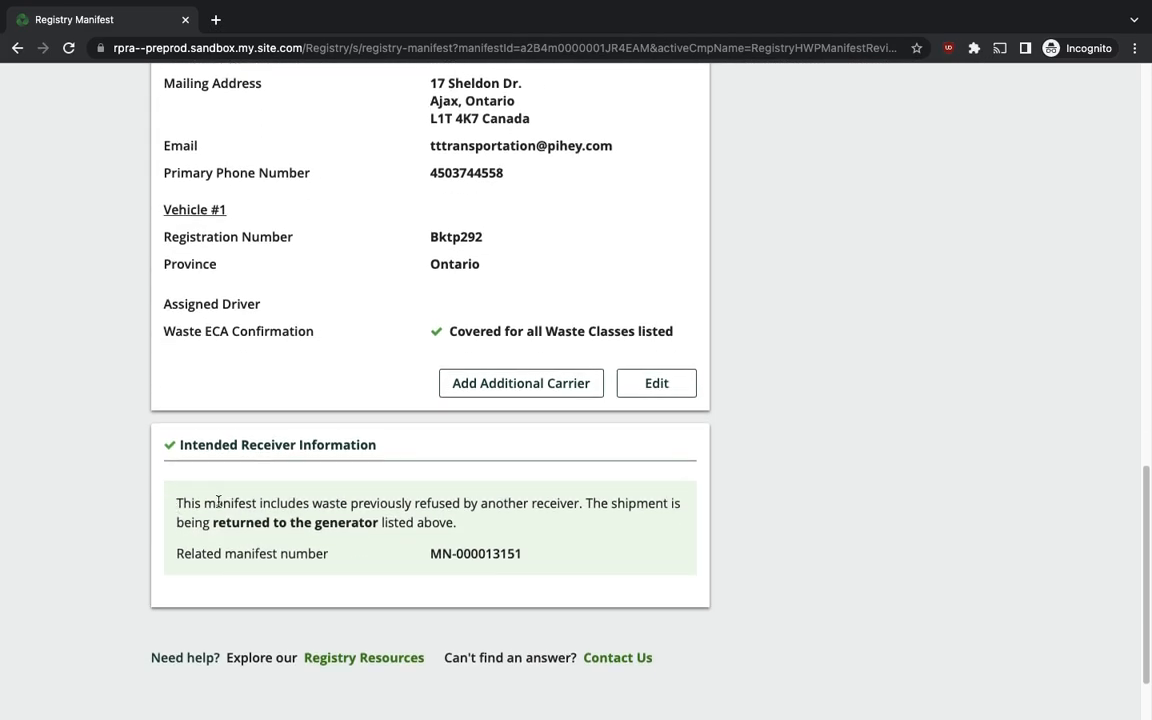
scroll(218, 502, "up", 4)
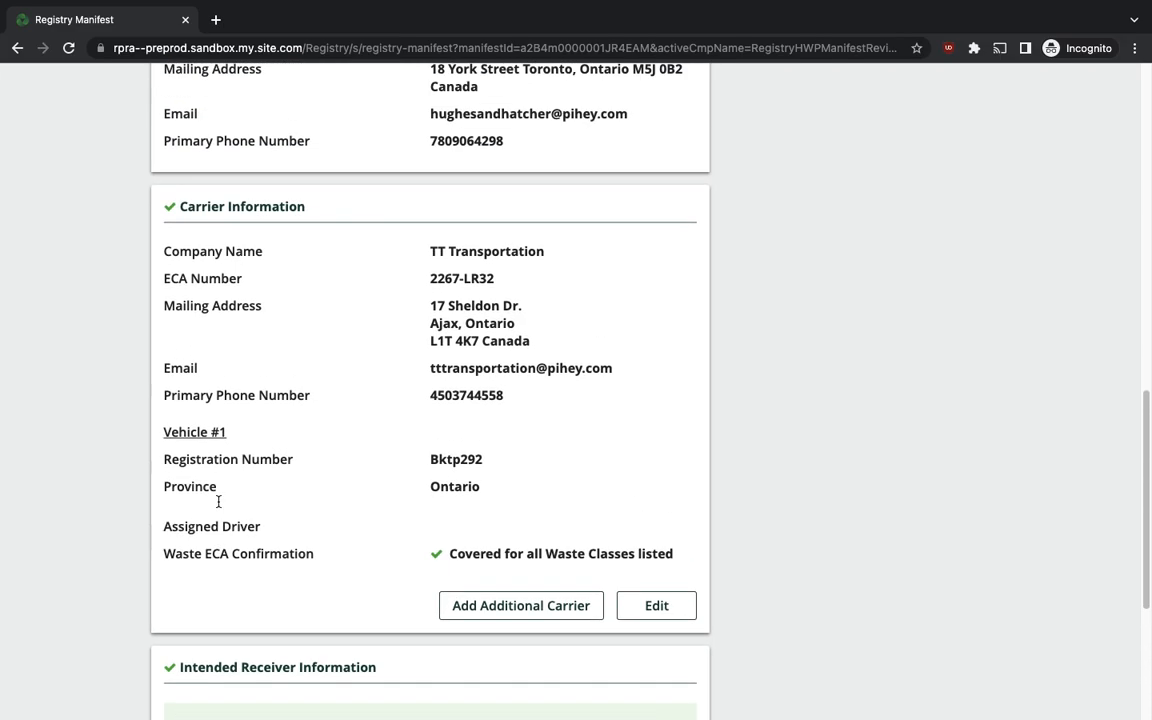
scroll(218, 502, "up", 10)
left_click(296, 236)
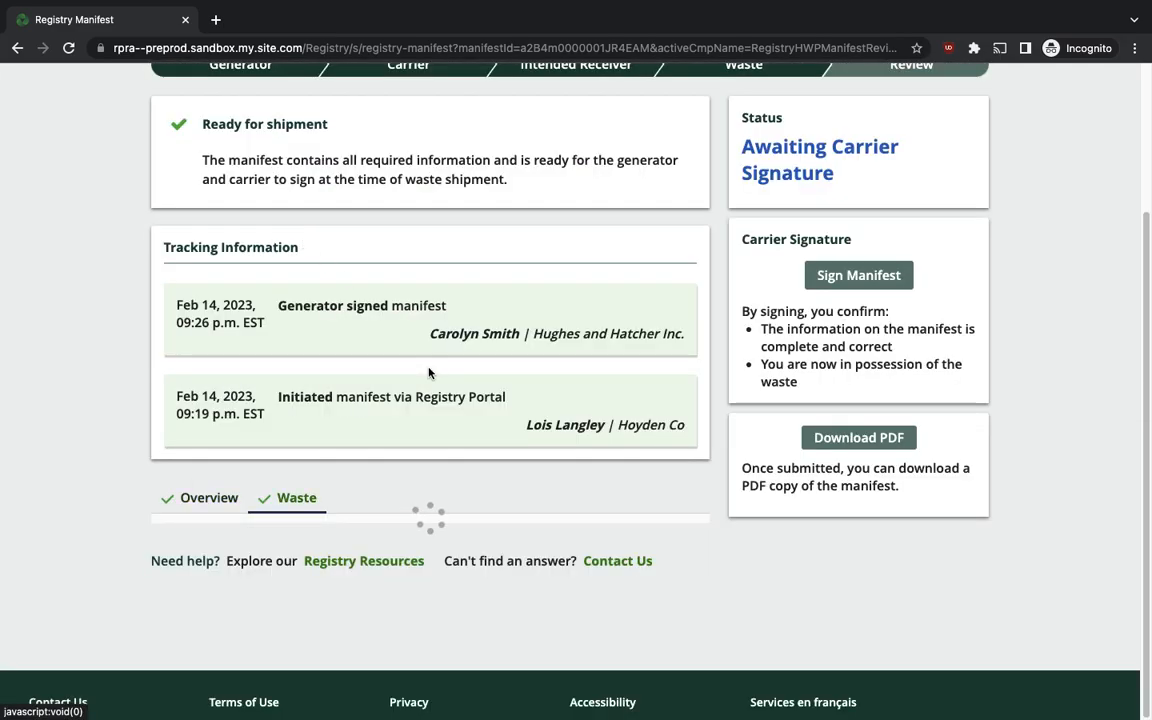
scroll(429, 373, "down", 7)
scroll(429, 373, "down", 5)
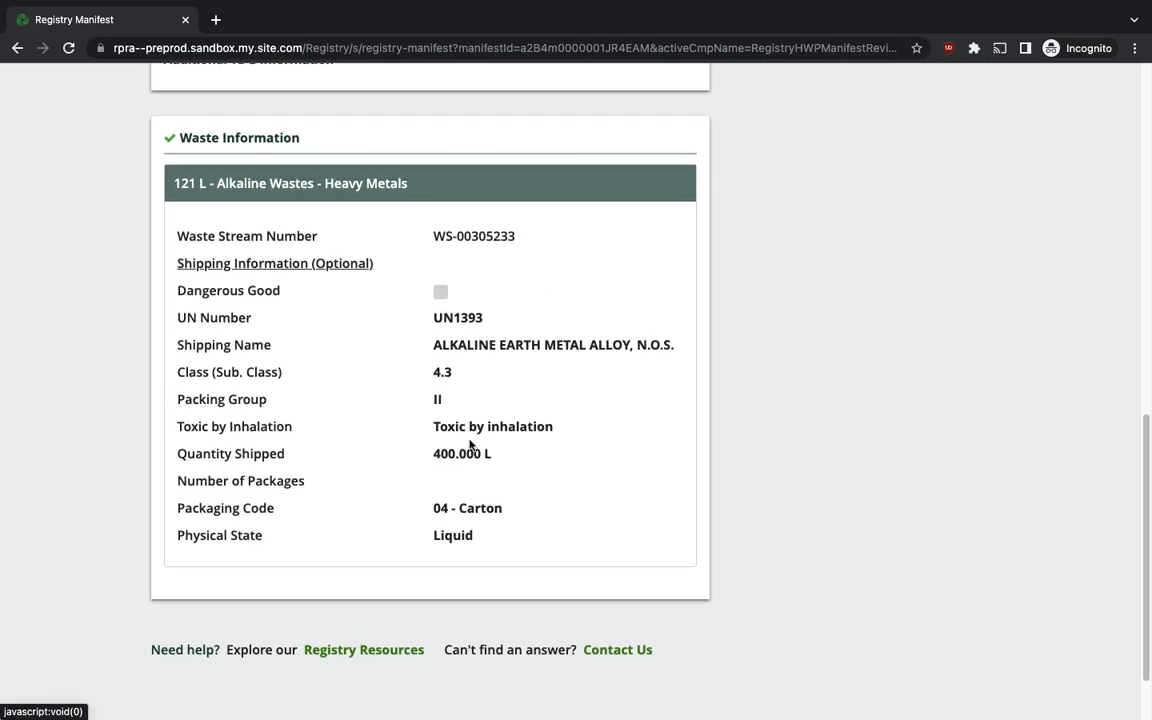
scroll(470, 450, "up", 13)
left_click(889, 438)
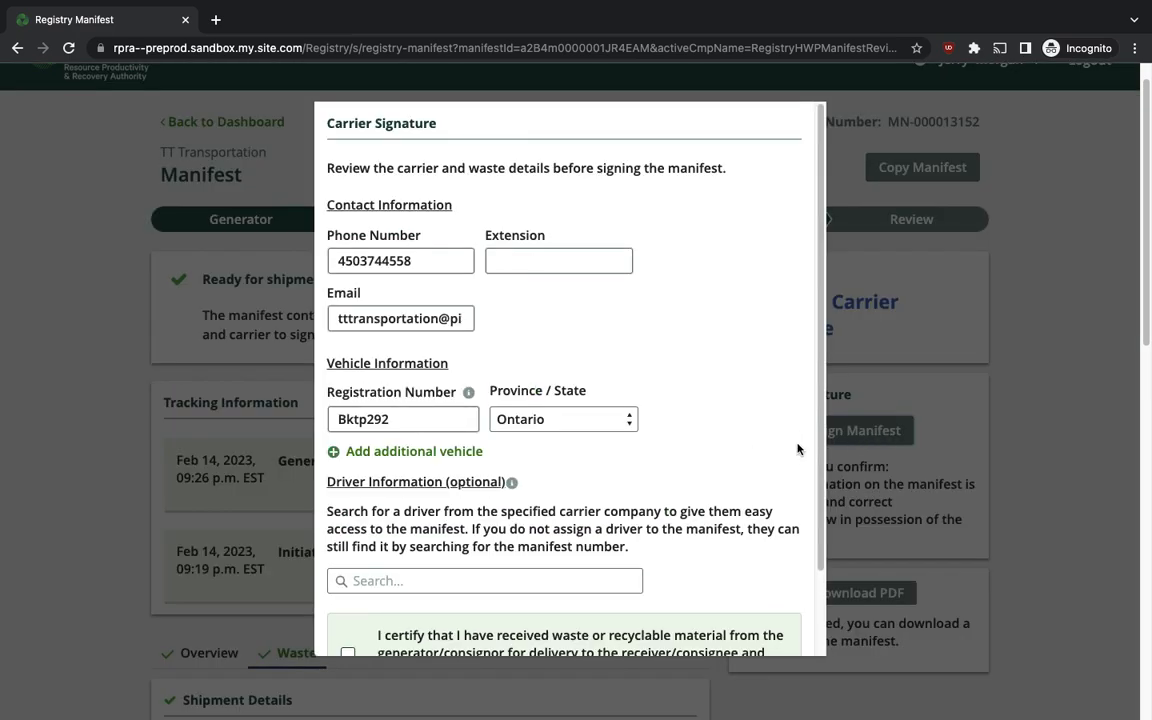
scroll(581, 405, "down", 2)
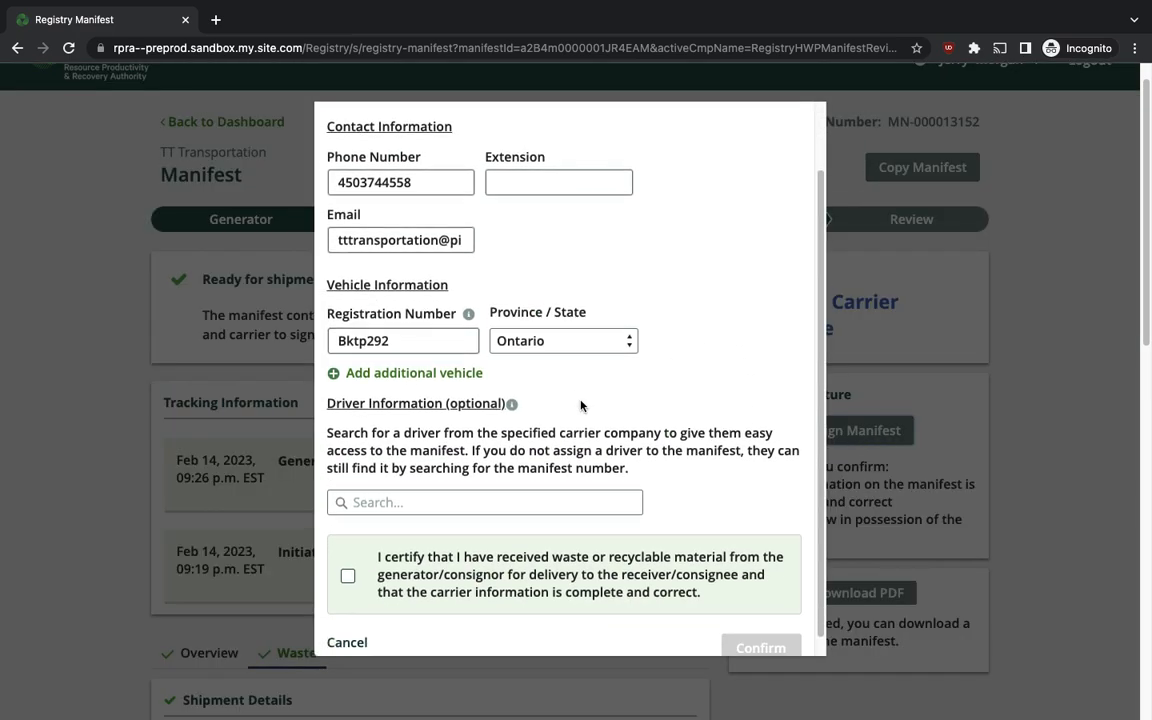
scroll(581, 405, "down", 2)
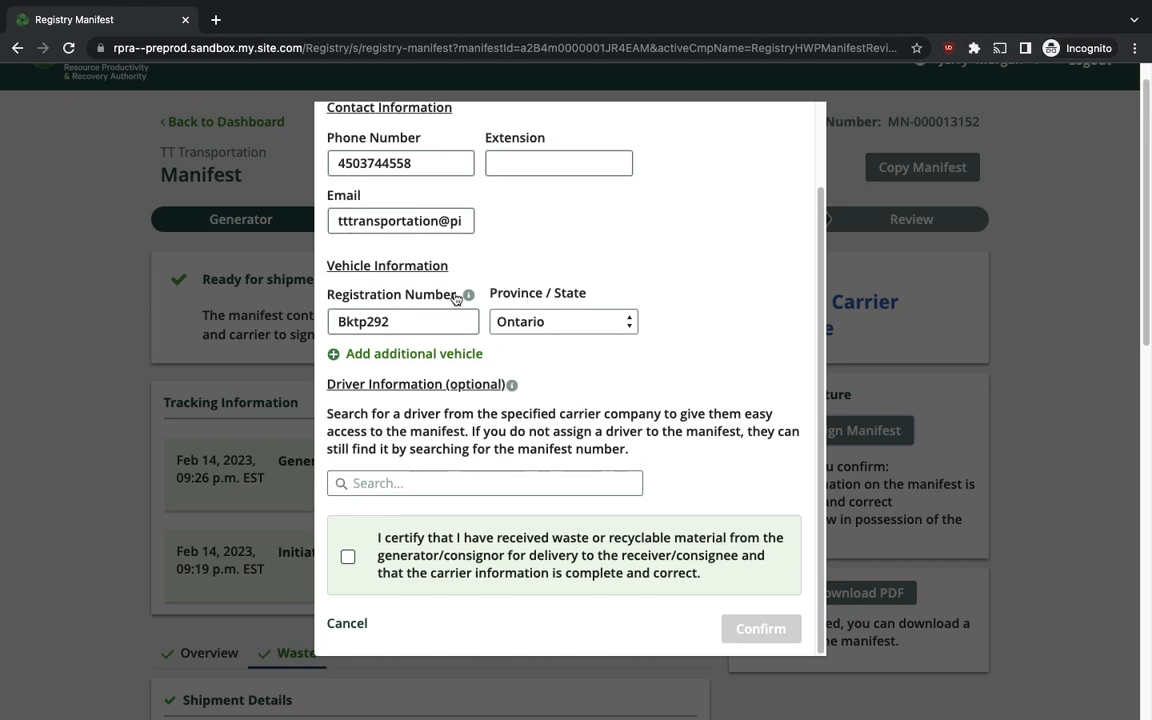
scroll(557, 367, "up", 3)
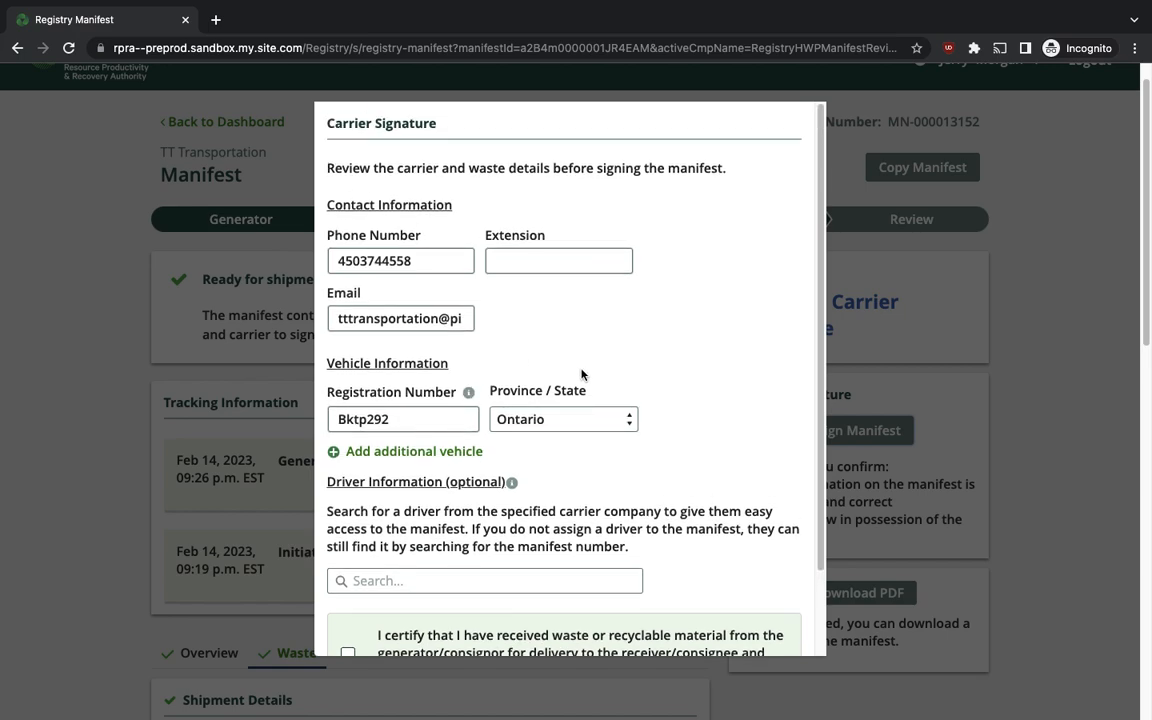
scroll(581, 374, "down", 2)
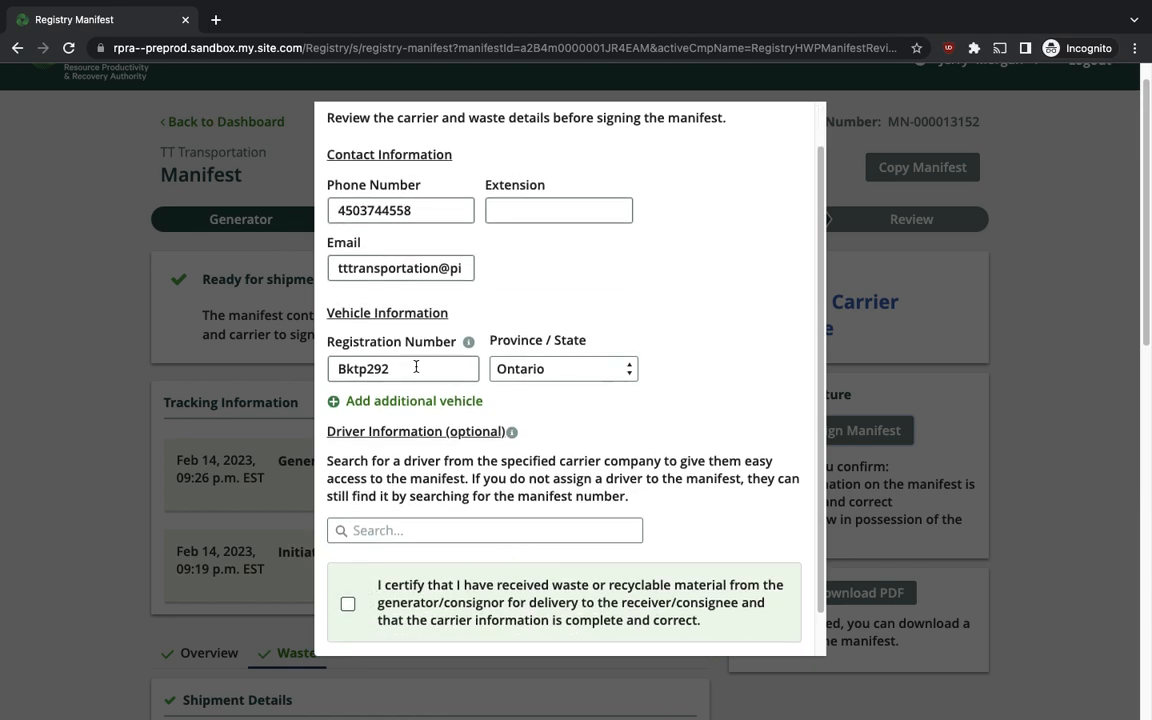
double_click(377, 369)
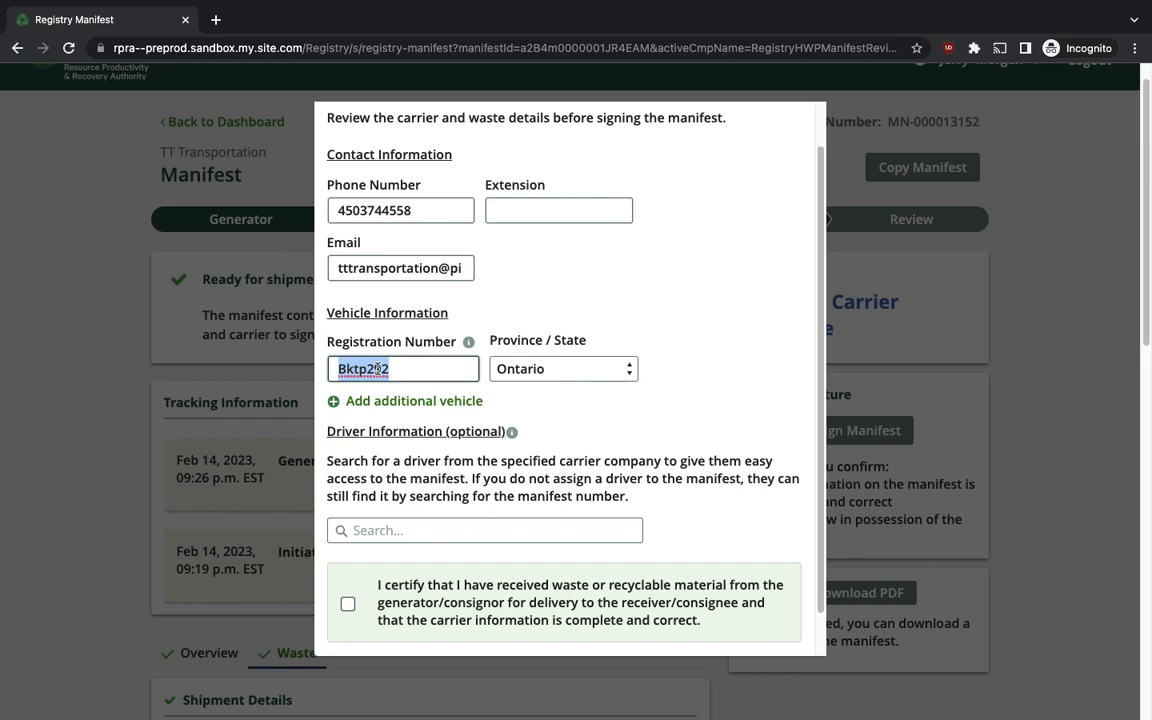
type("CSTV")
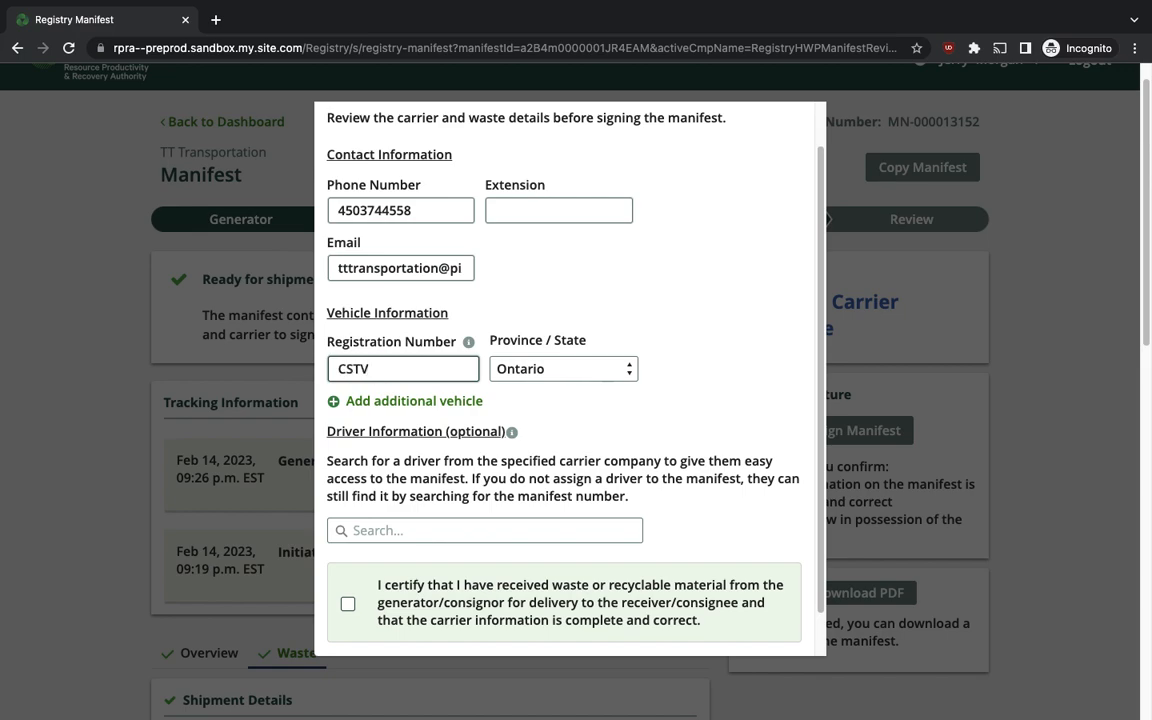
type("292")
left_click(715, 352)
Certify receipt of the waste from the generator and submit the carrier signature.
scroll(715, 352, "down", 1)
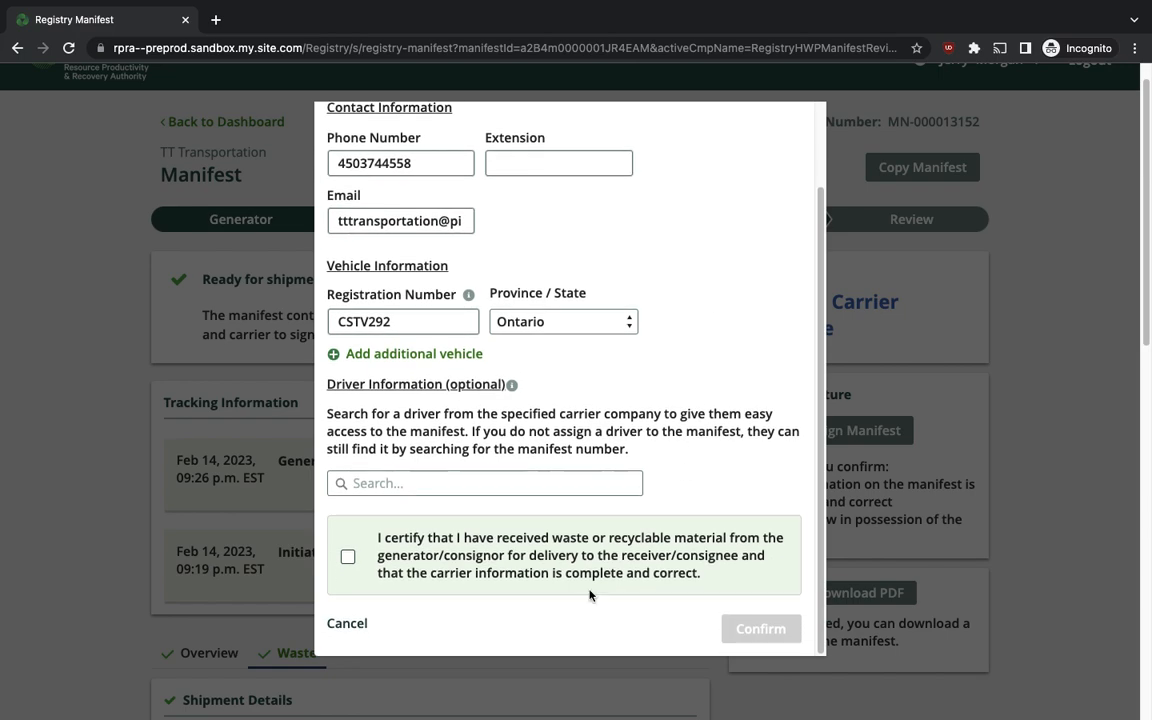
left_click(349, 559)
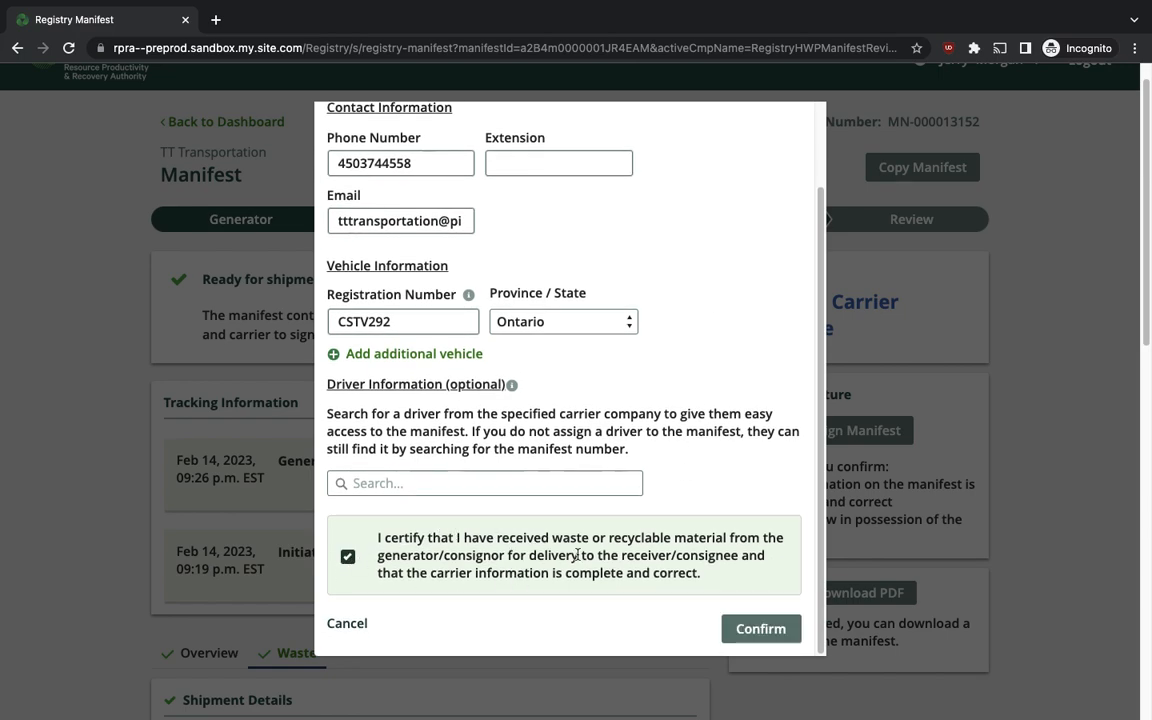
left_click(762, 629)
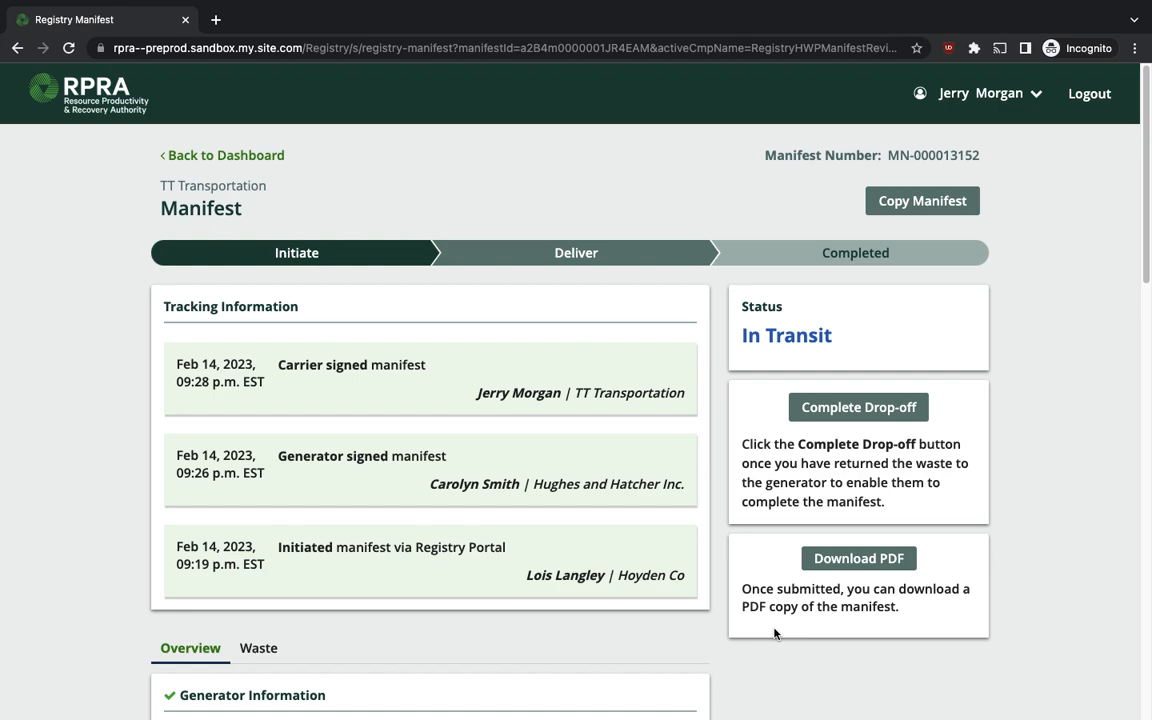
Complete the drop-off with all waste returned to the generator, then switch to the generator's session.
left_click(869, 419)
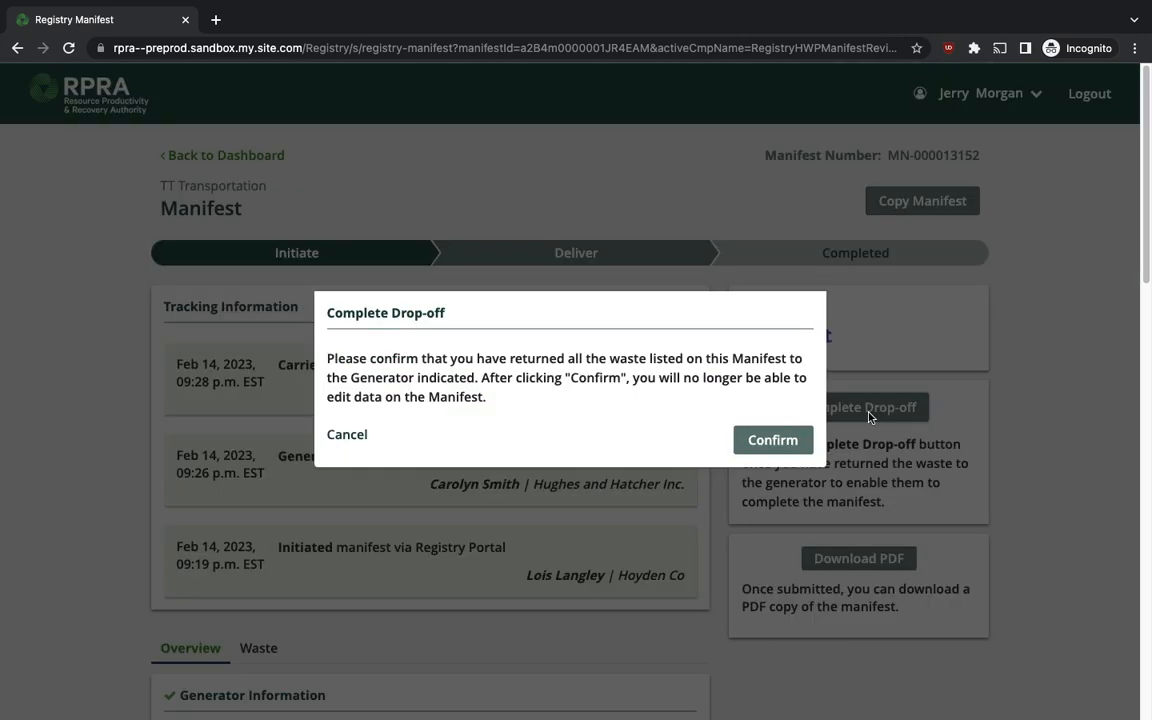
left_click(768, 438)
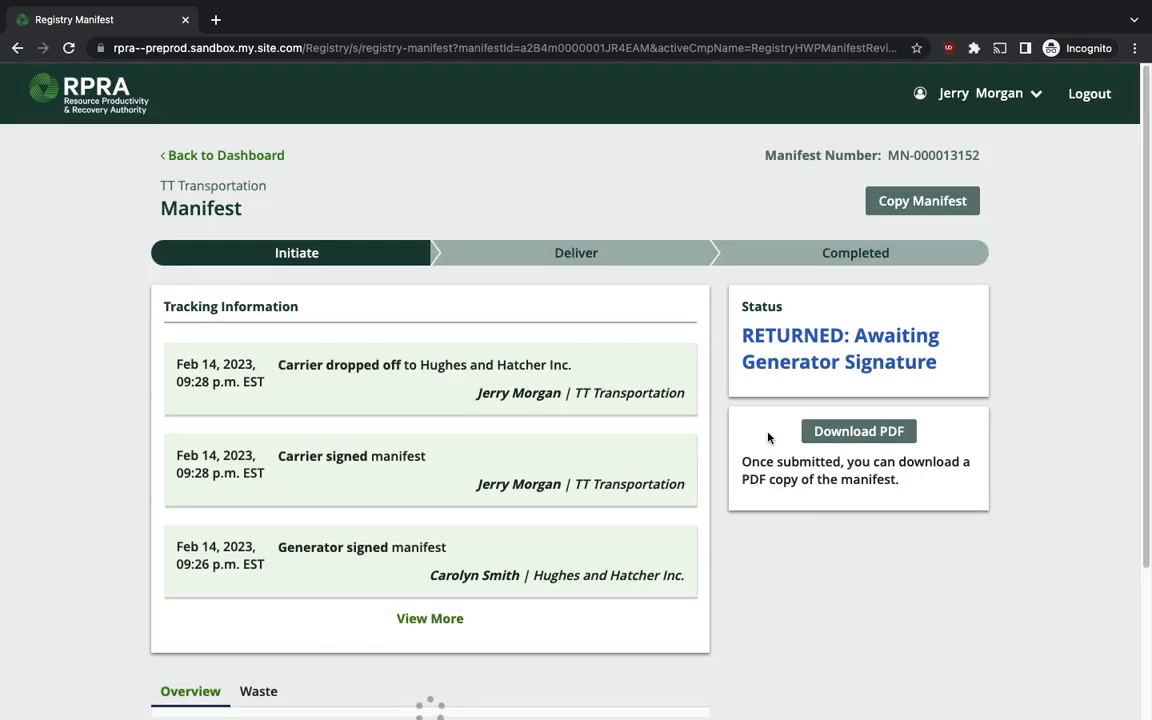
left_click_drag(855, 341, 848, 342)
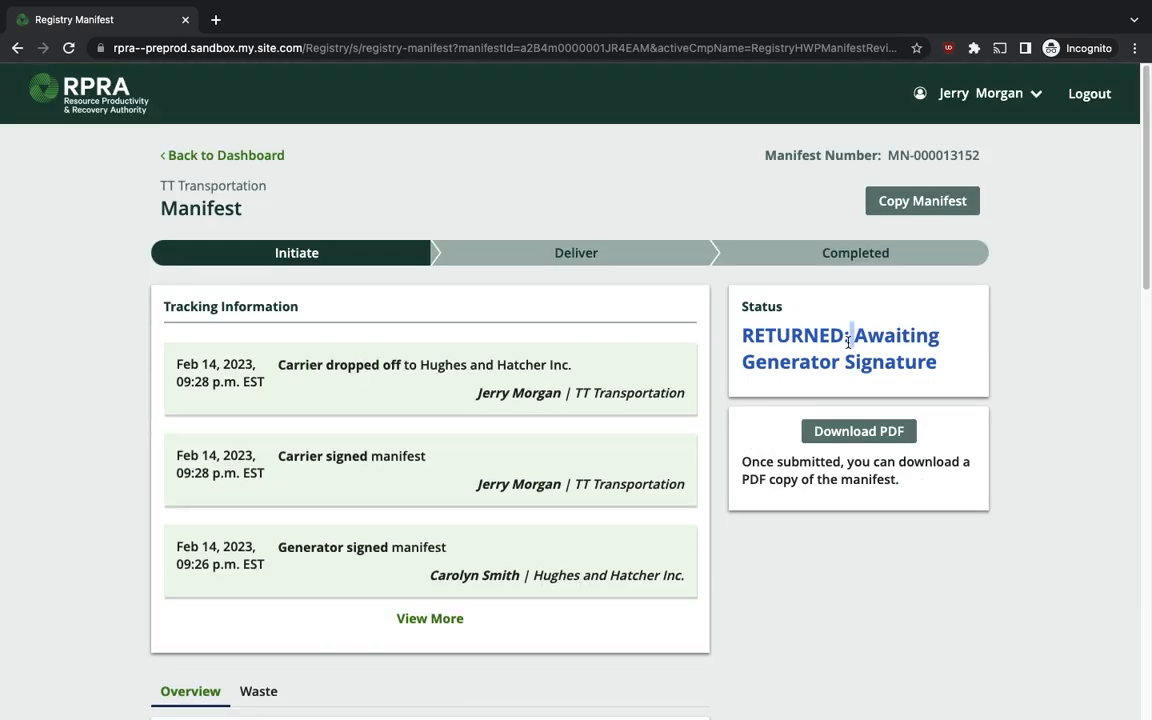
triple_click(848, 342)
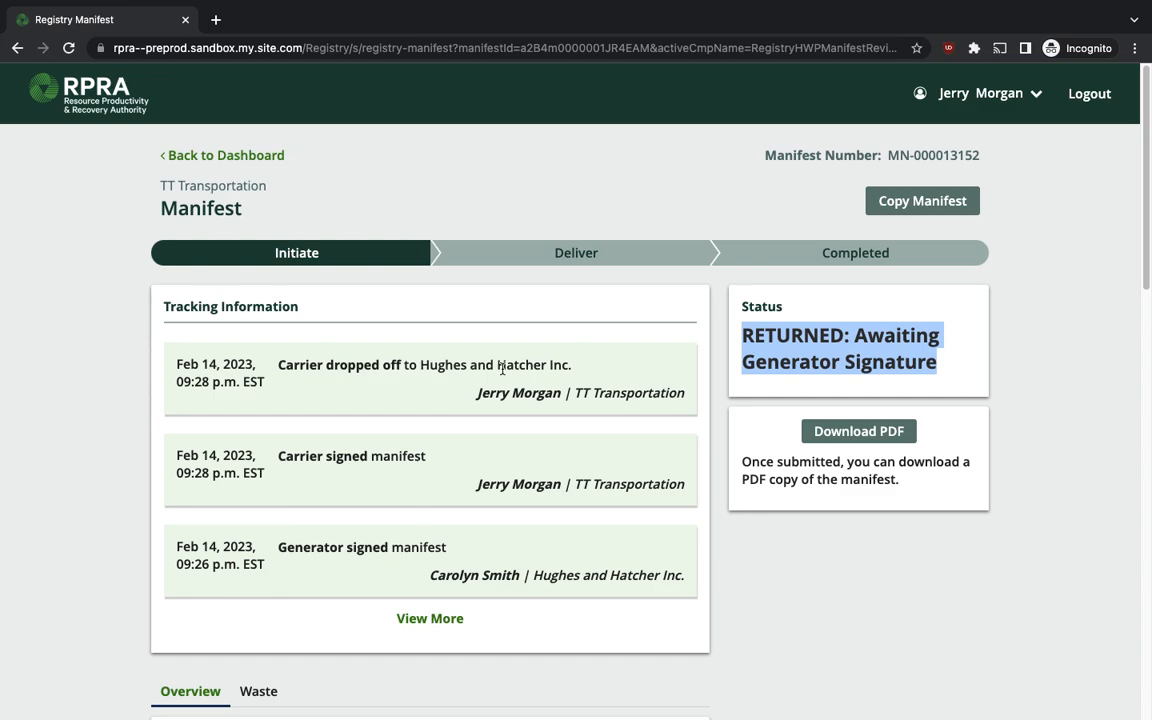
key("ctrl+Right")
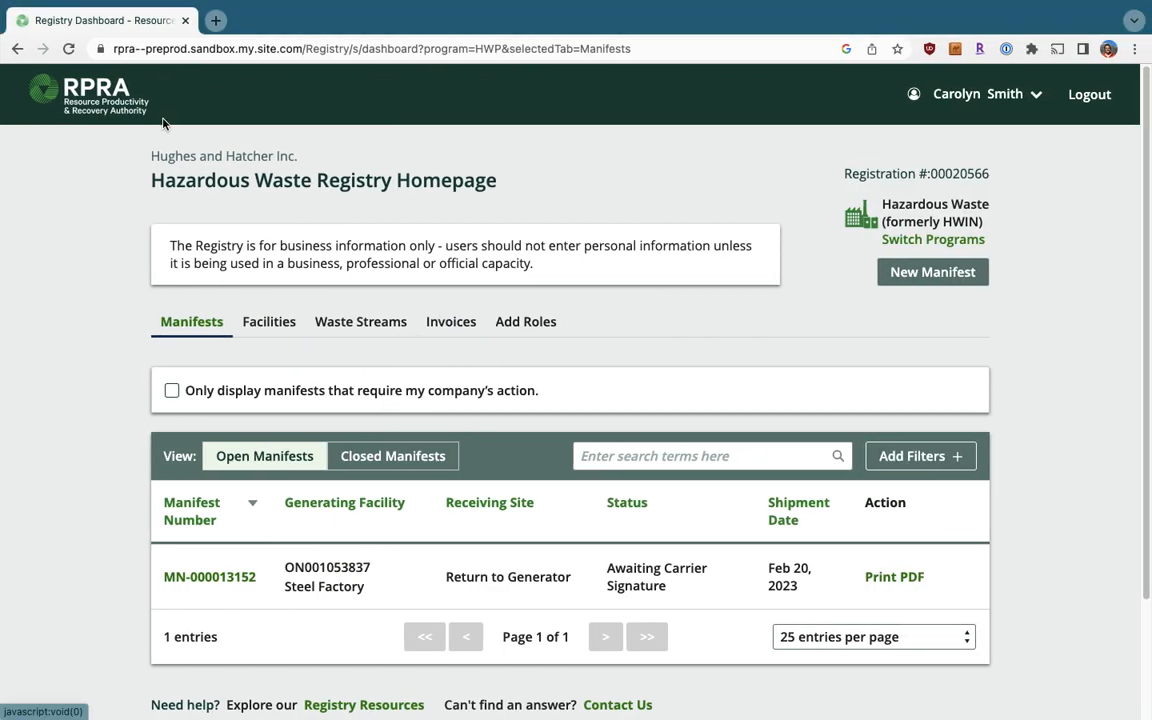
Reload the generator's dashboard and sign returned manifest MN-000013152 with the certification ticked.
left_click(69, 49)
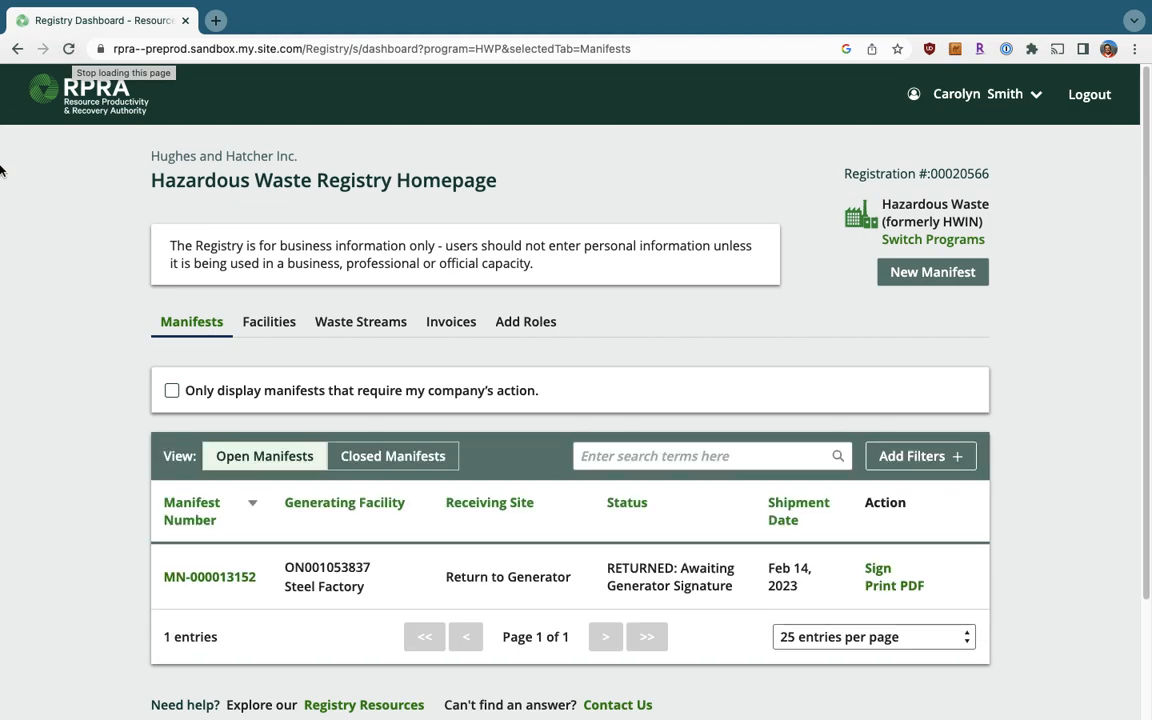
scroll(176, 370, "down", 1)
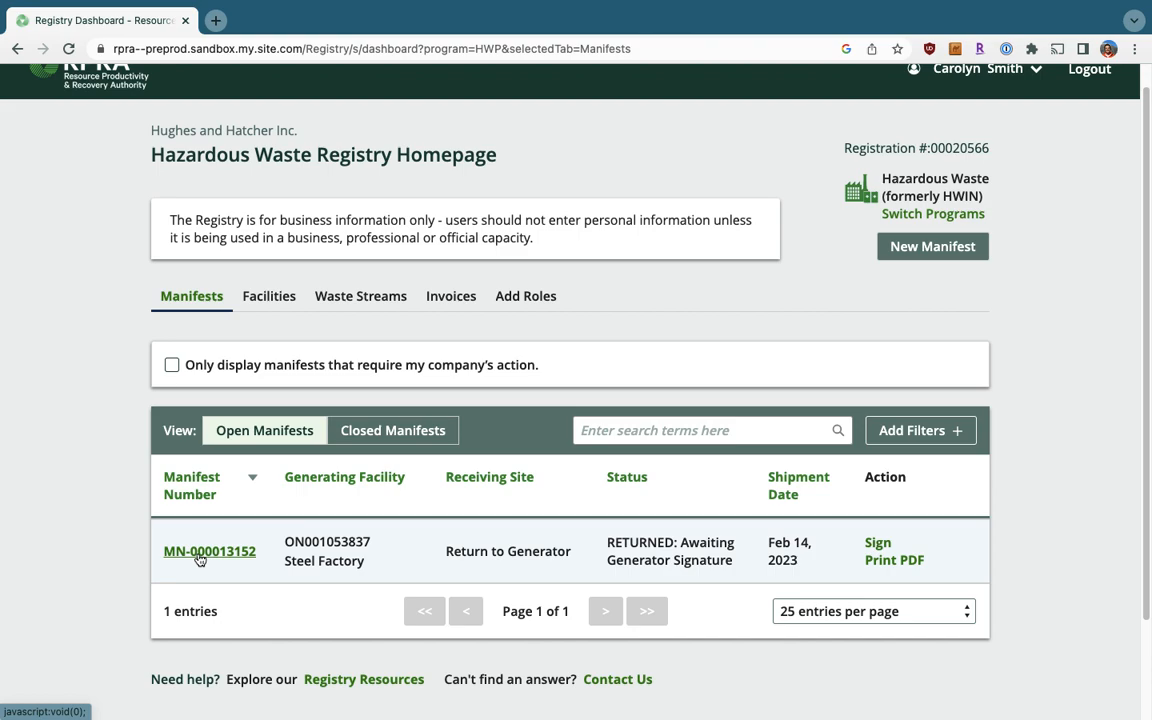
left_click(878, 543)
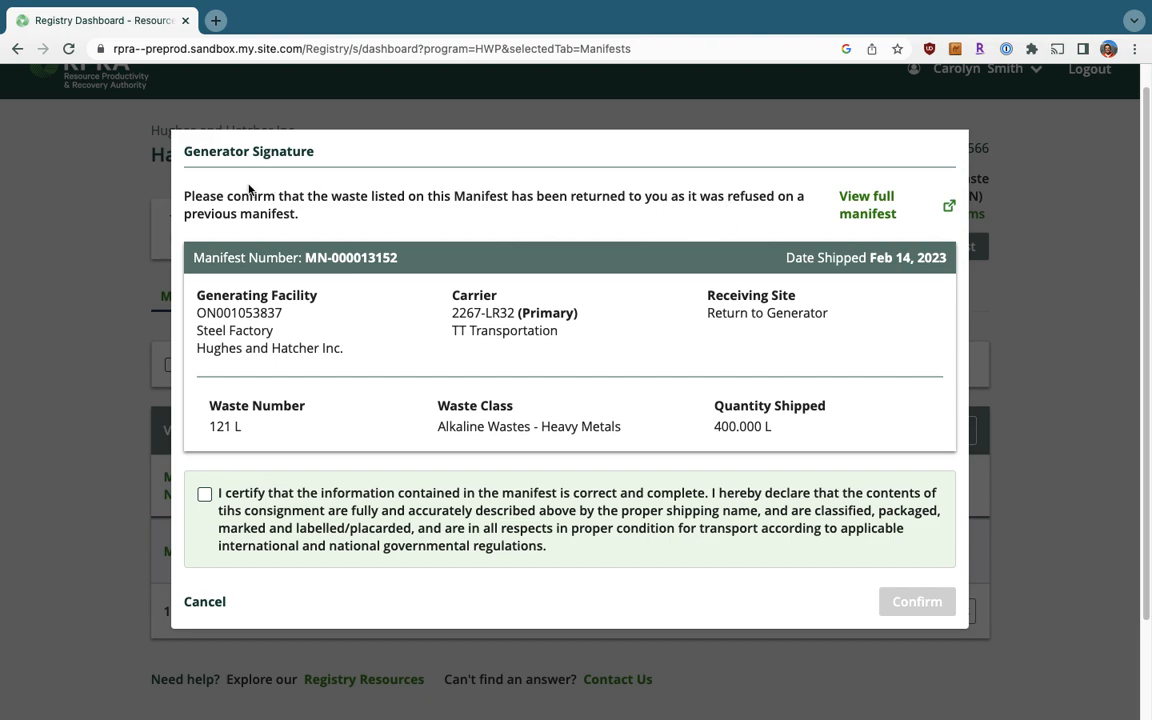
triple_click(450, 515)
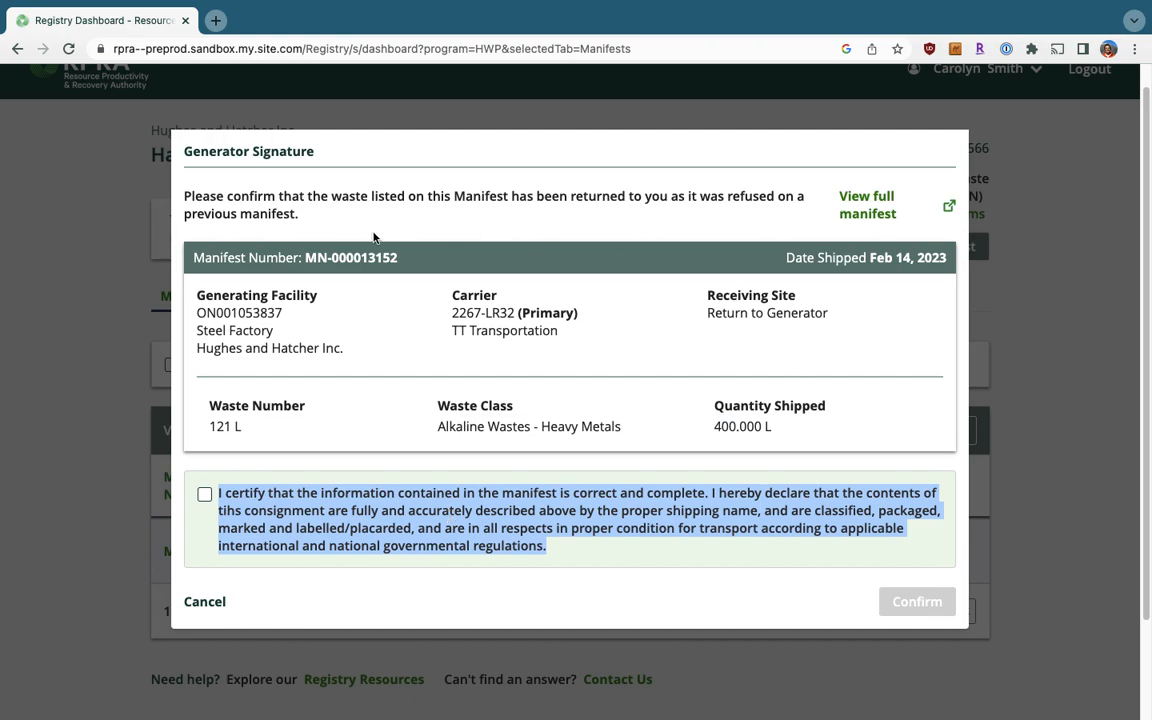
left_click(369, 516)
left_click(205, 494)
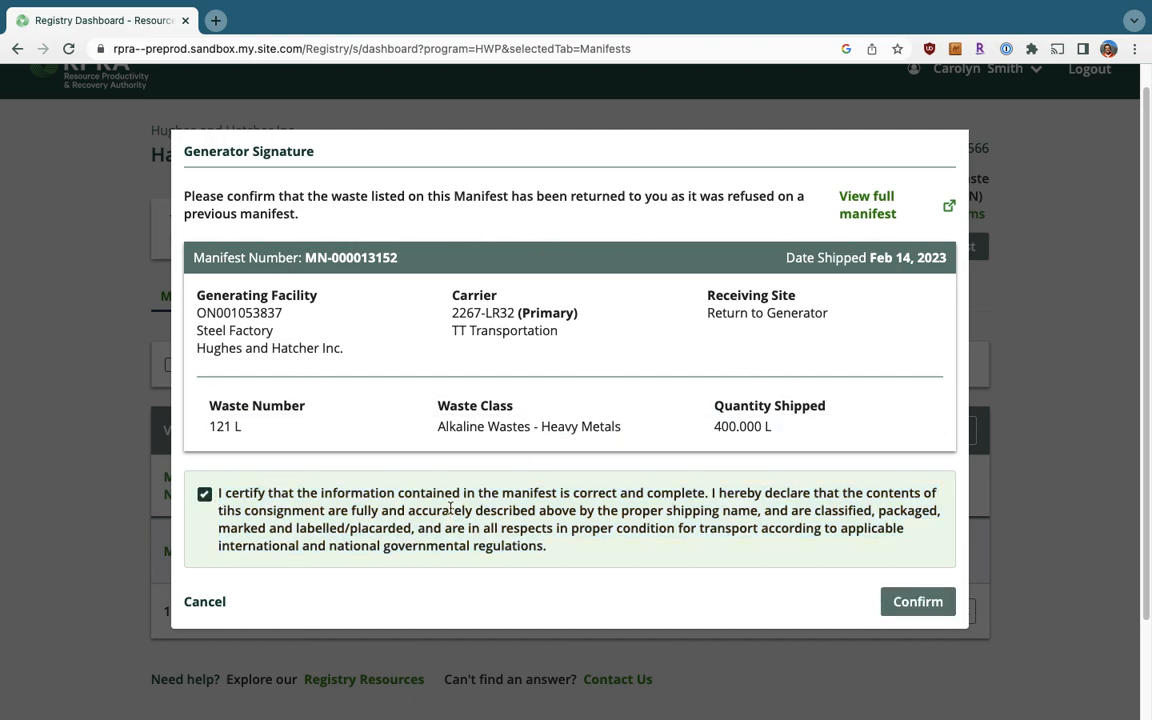
left_click(932, 606)
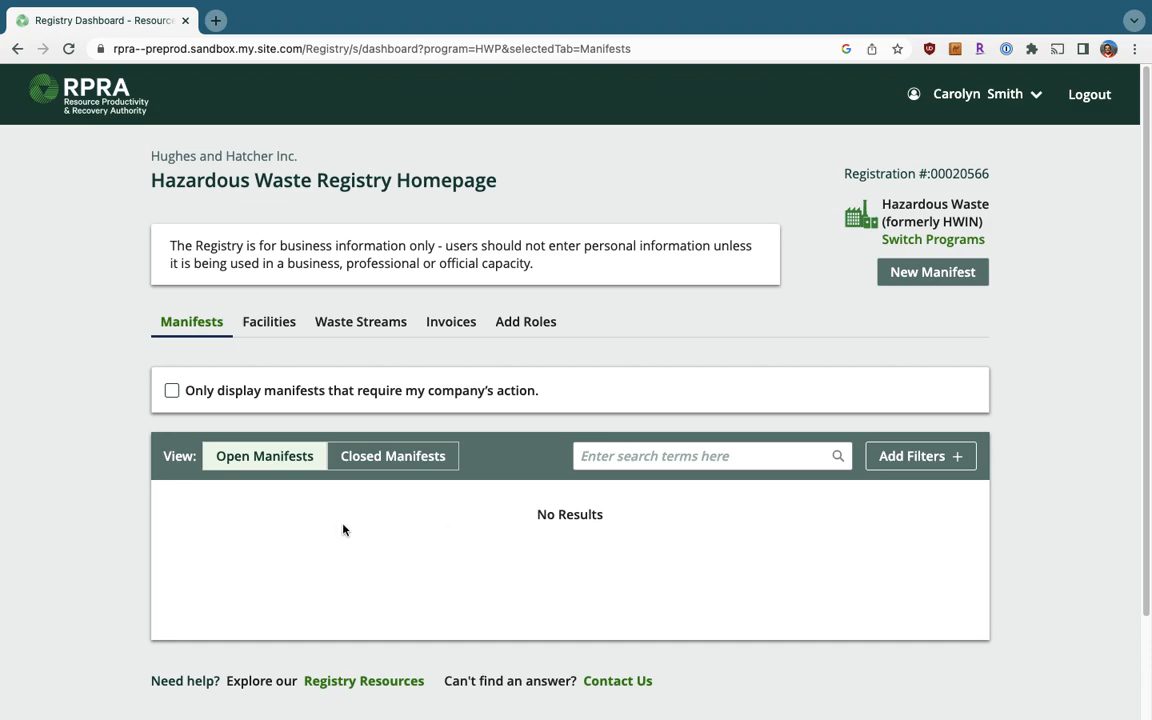
Show Closed Manifests and find MN-000013152 listed as Completed, returned to generator.
left_click(408, 460)
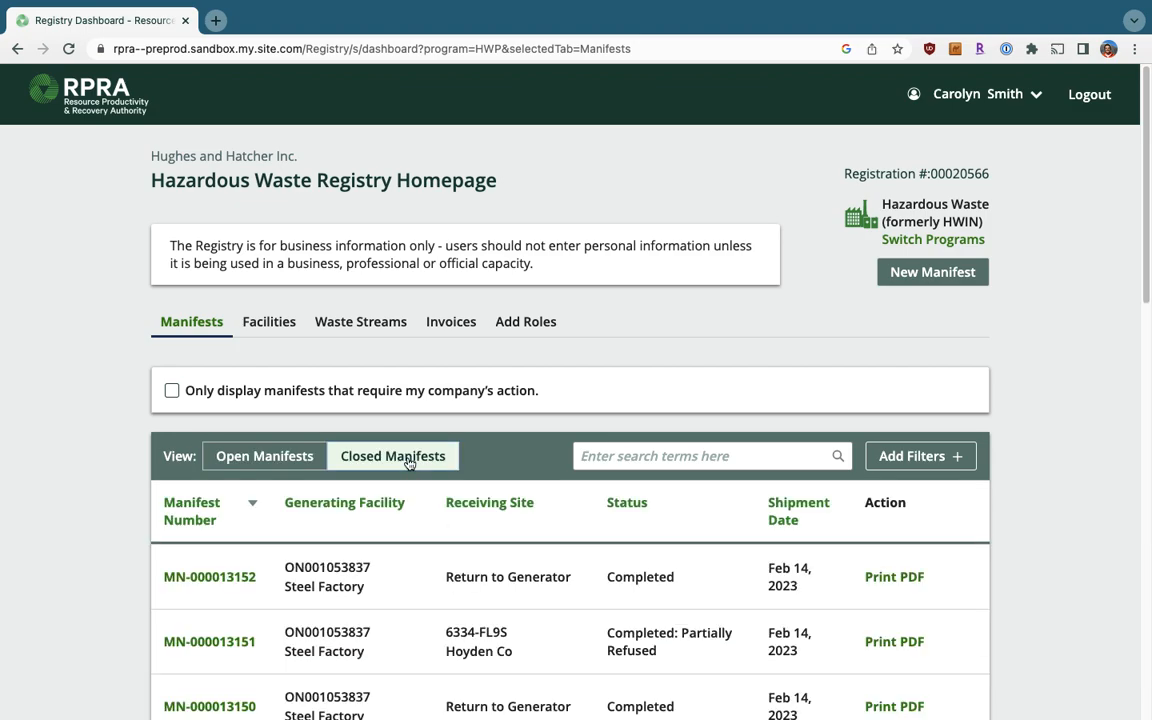
scroll(408, 460, "down", 1)
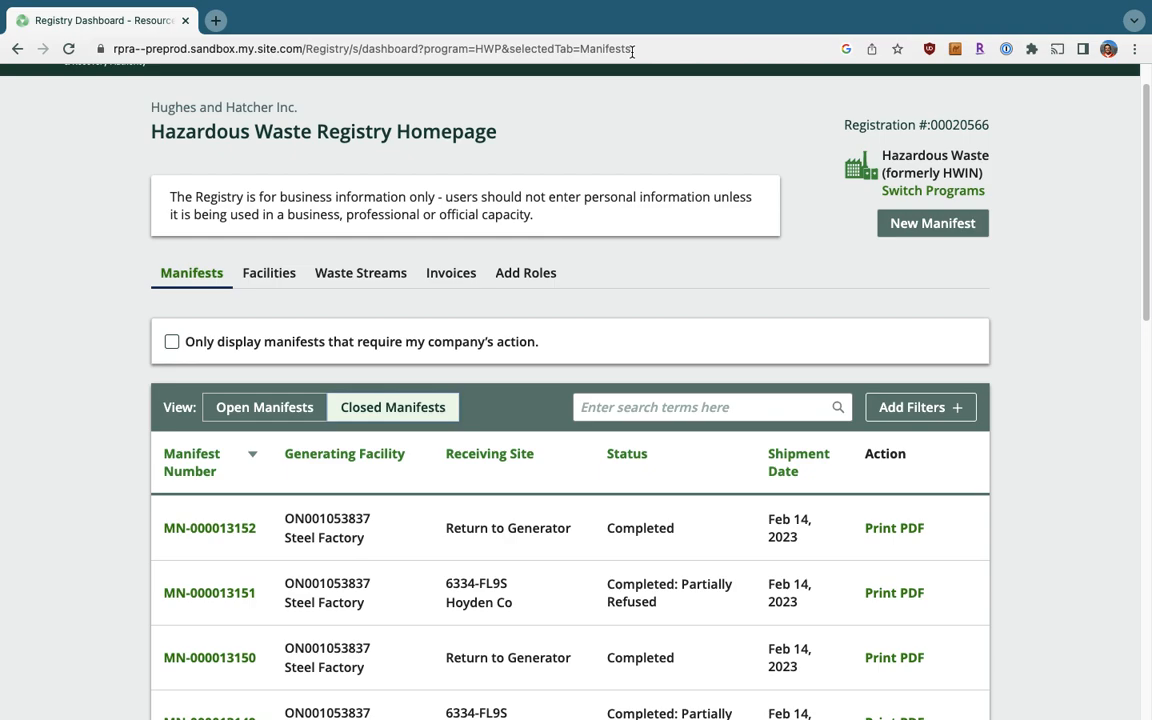
mouse_move(605, 12)
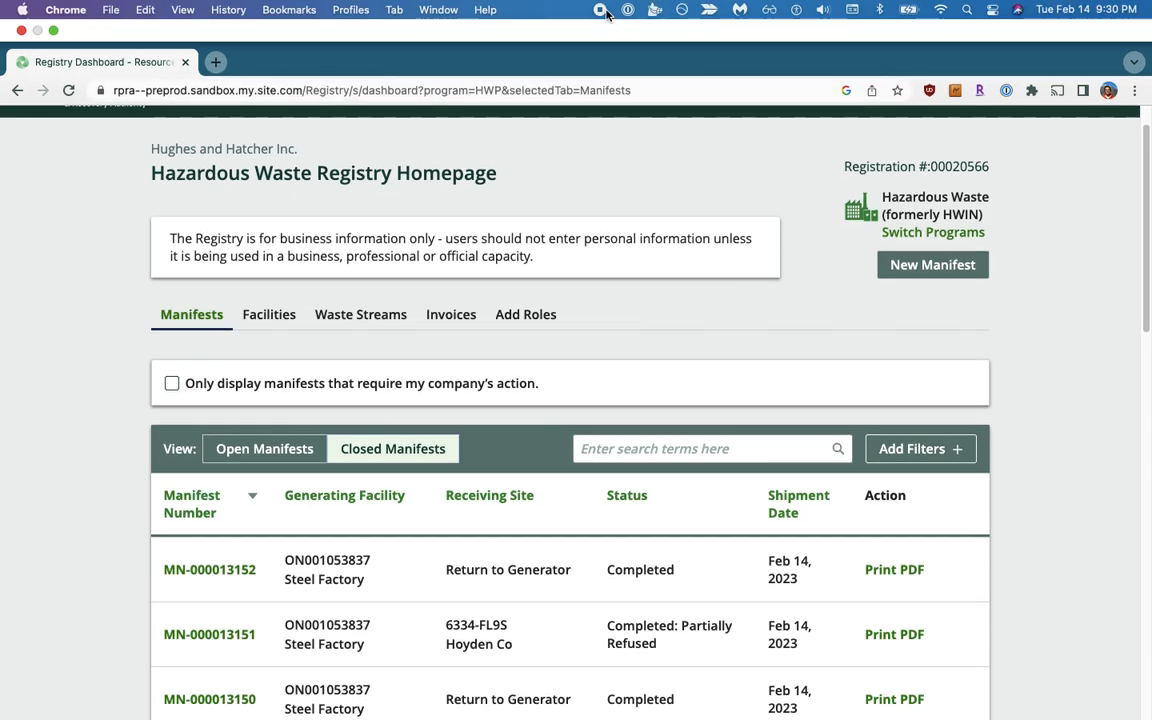